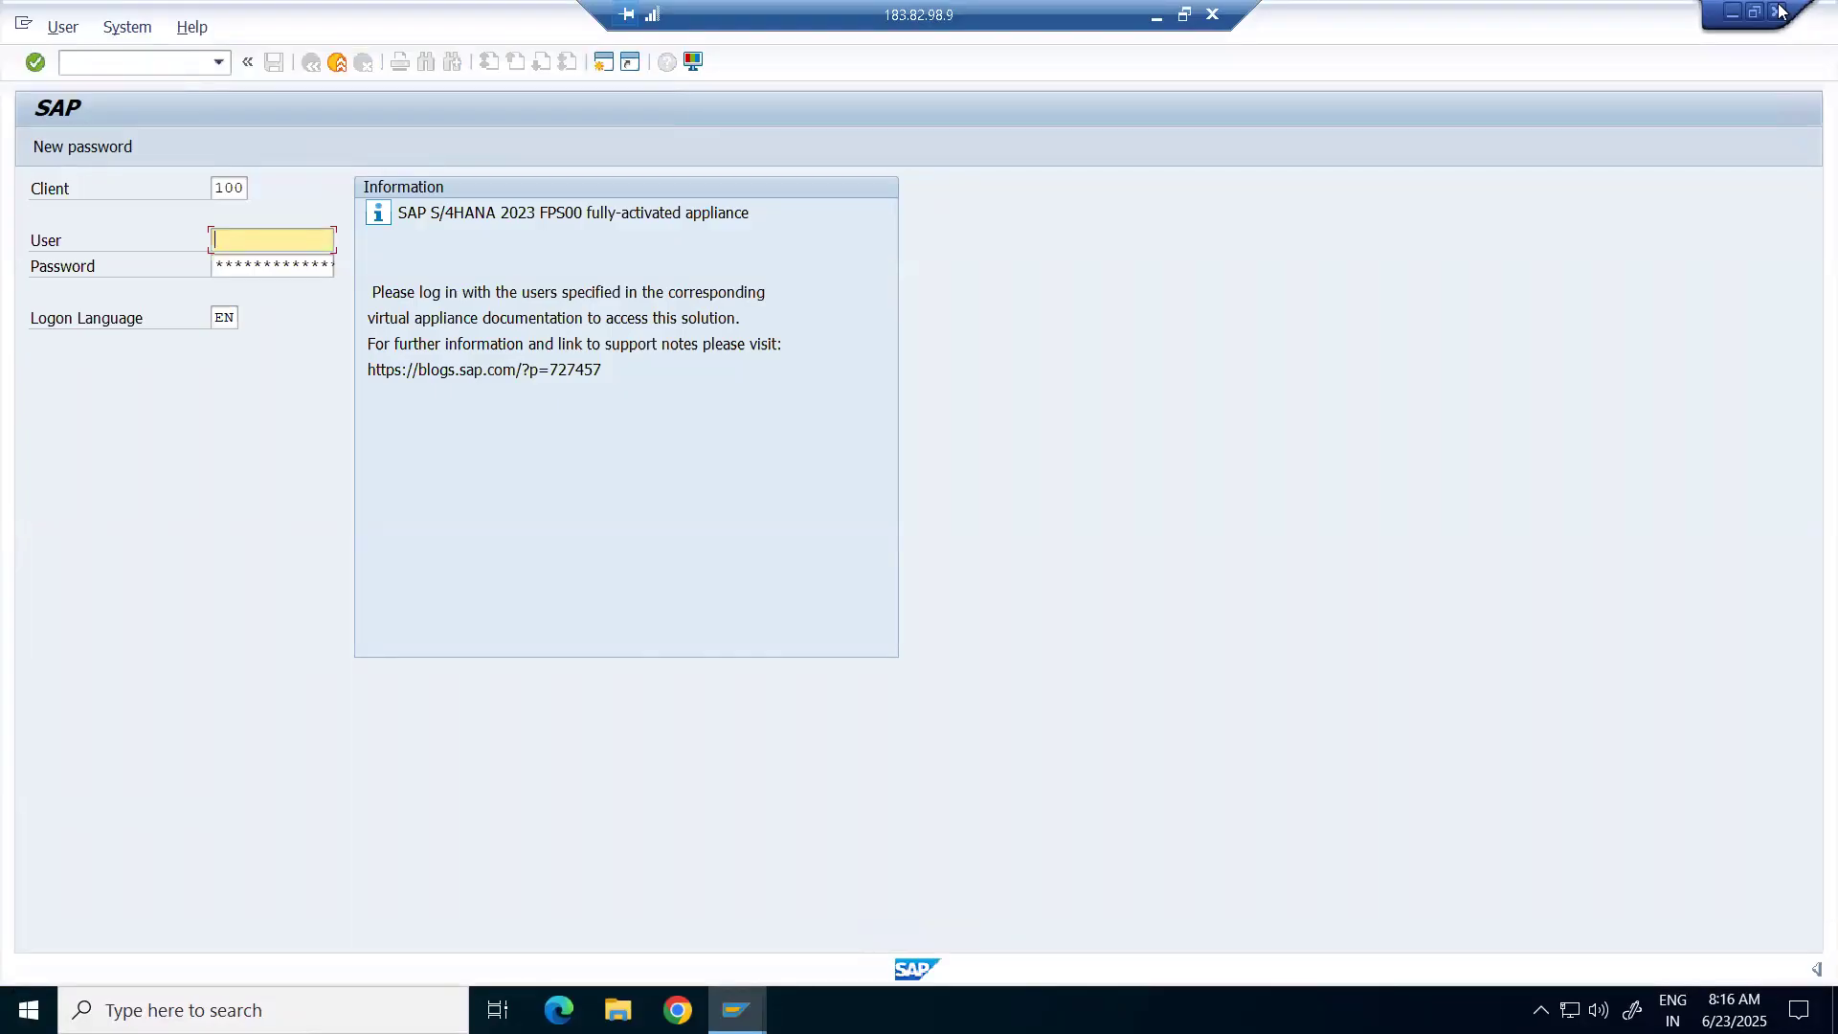
Read the USER LOGIN DETAILS notes, then reconnect to the S4HANA system from SAP Logon.
left_click(1732, 12)
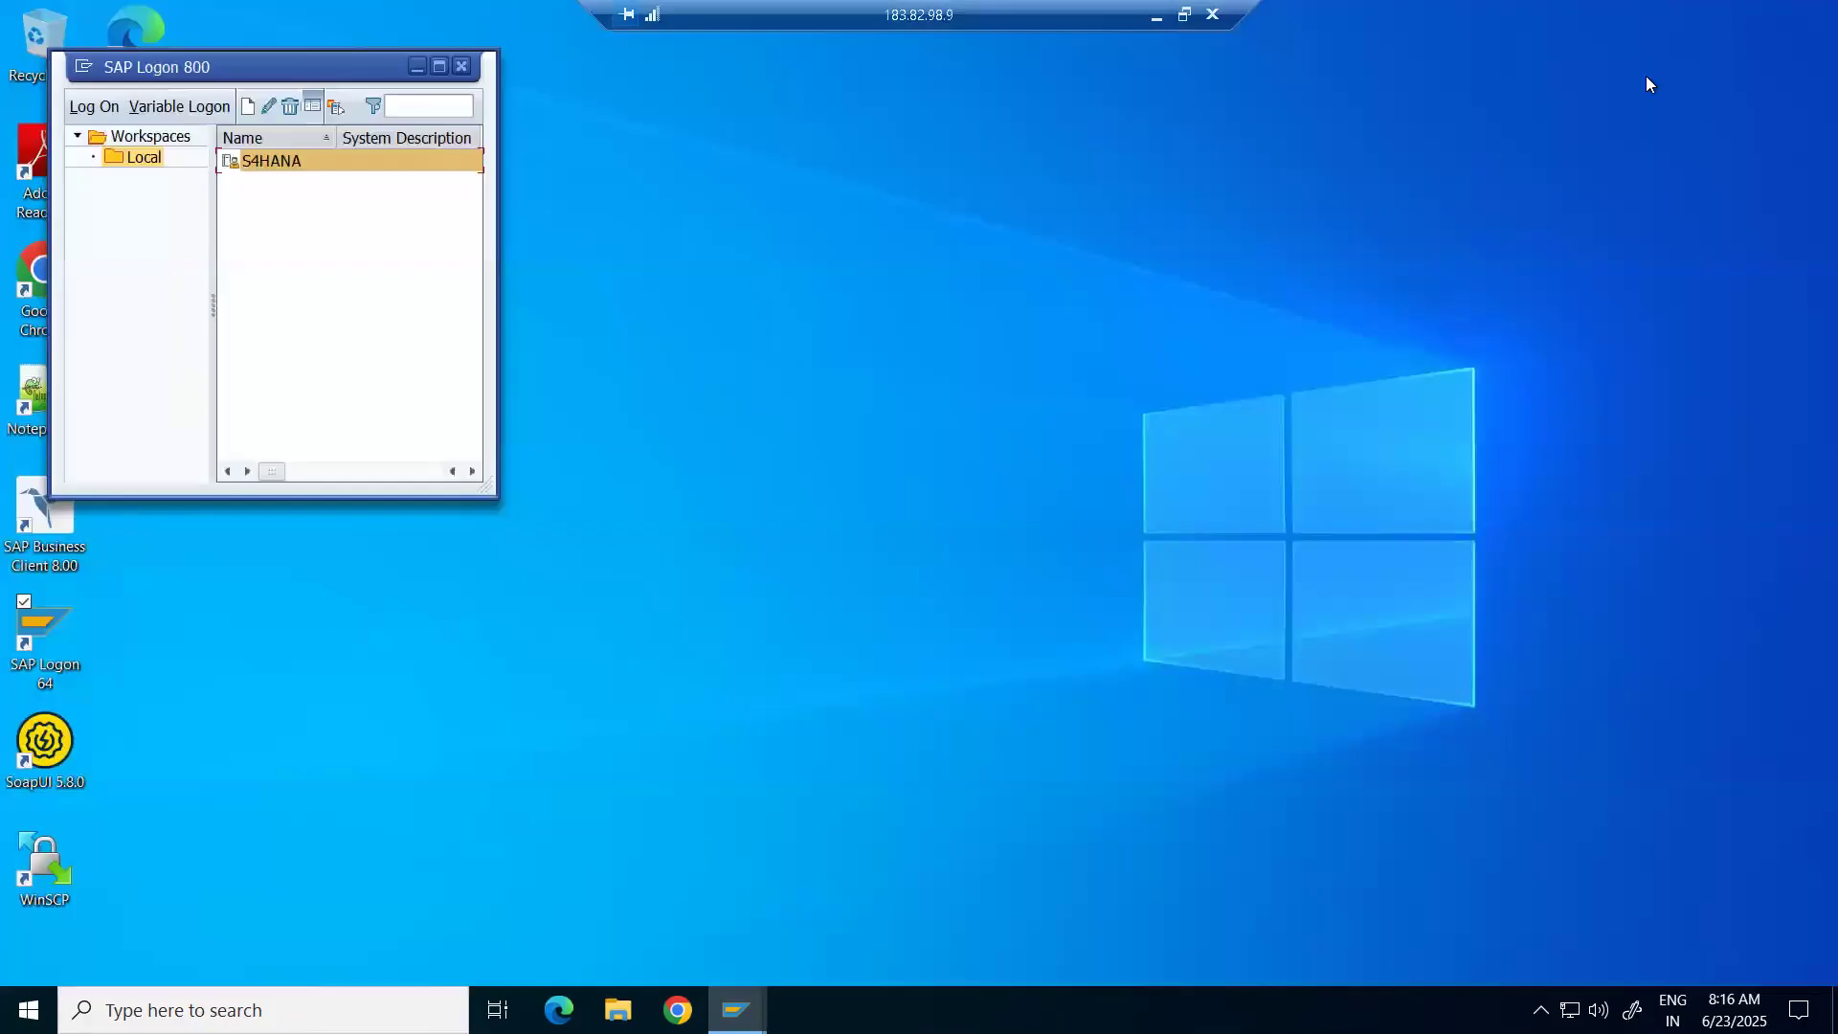
left_click_drag(261, 66, 1089, 244)
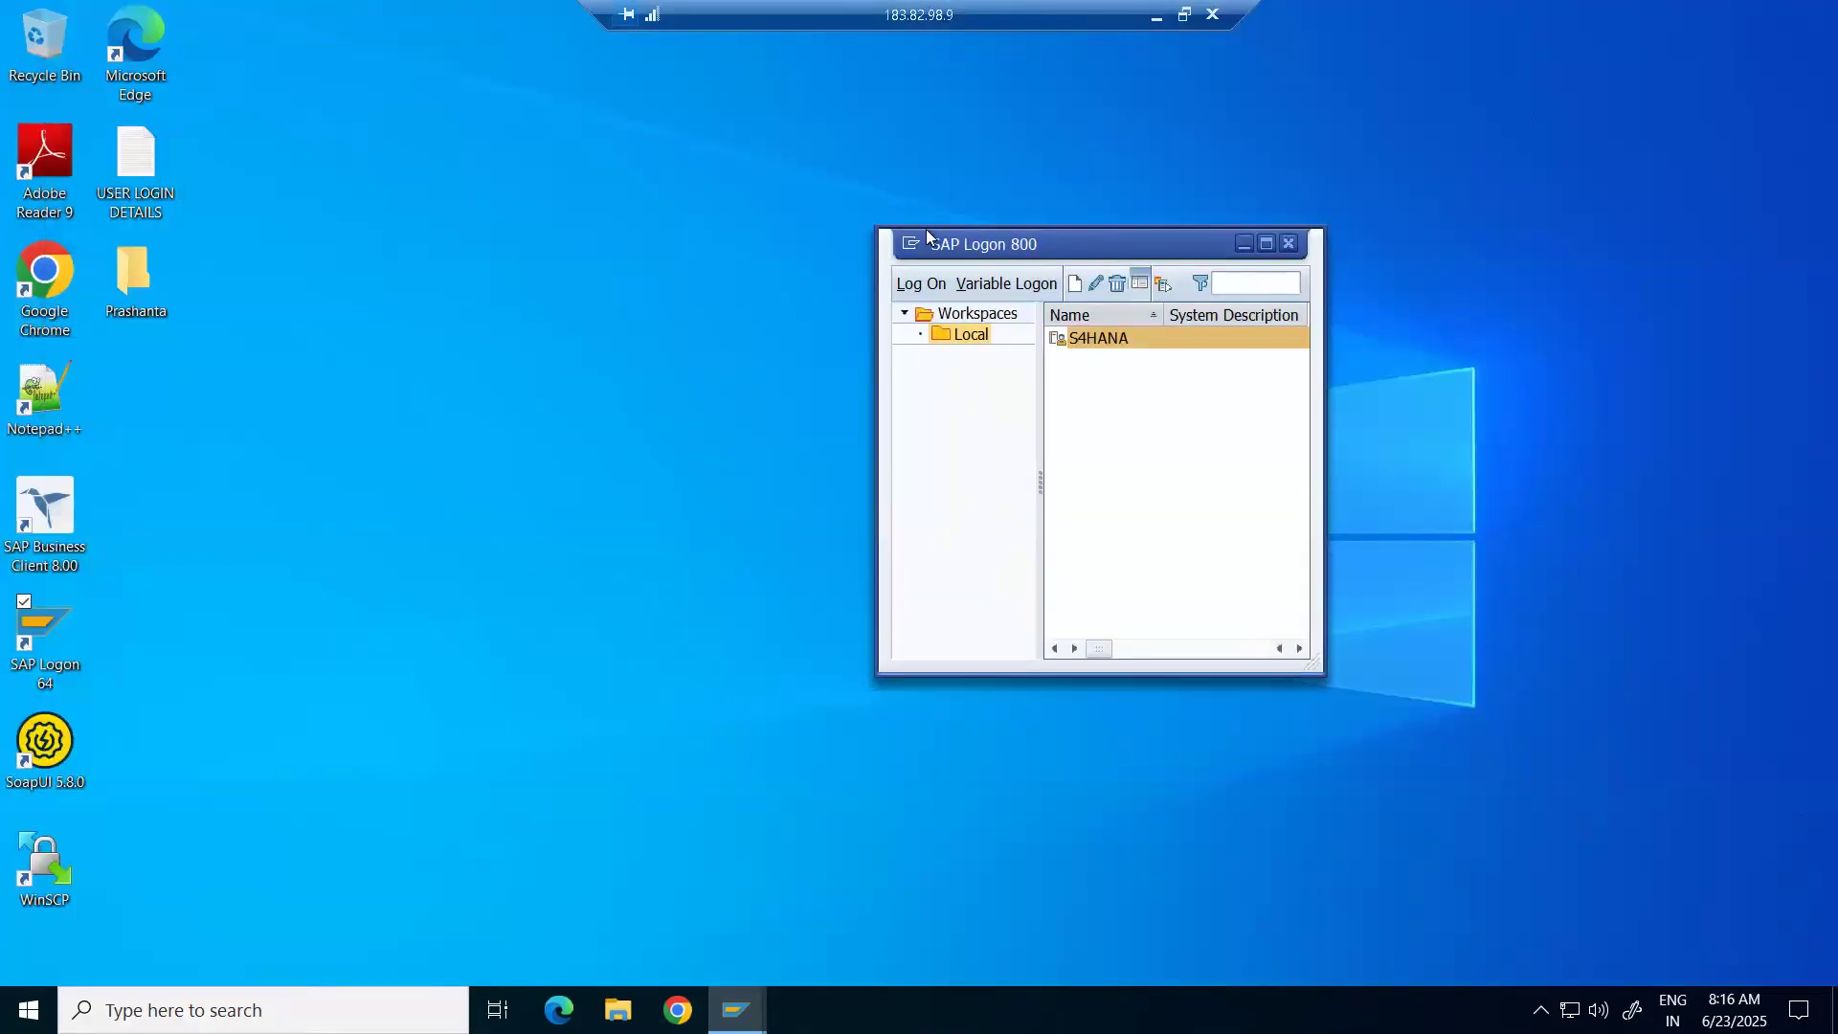
double_click(137, 158)
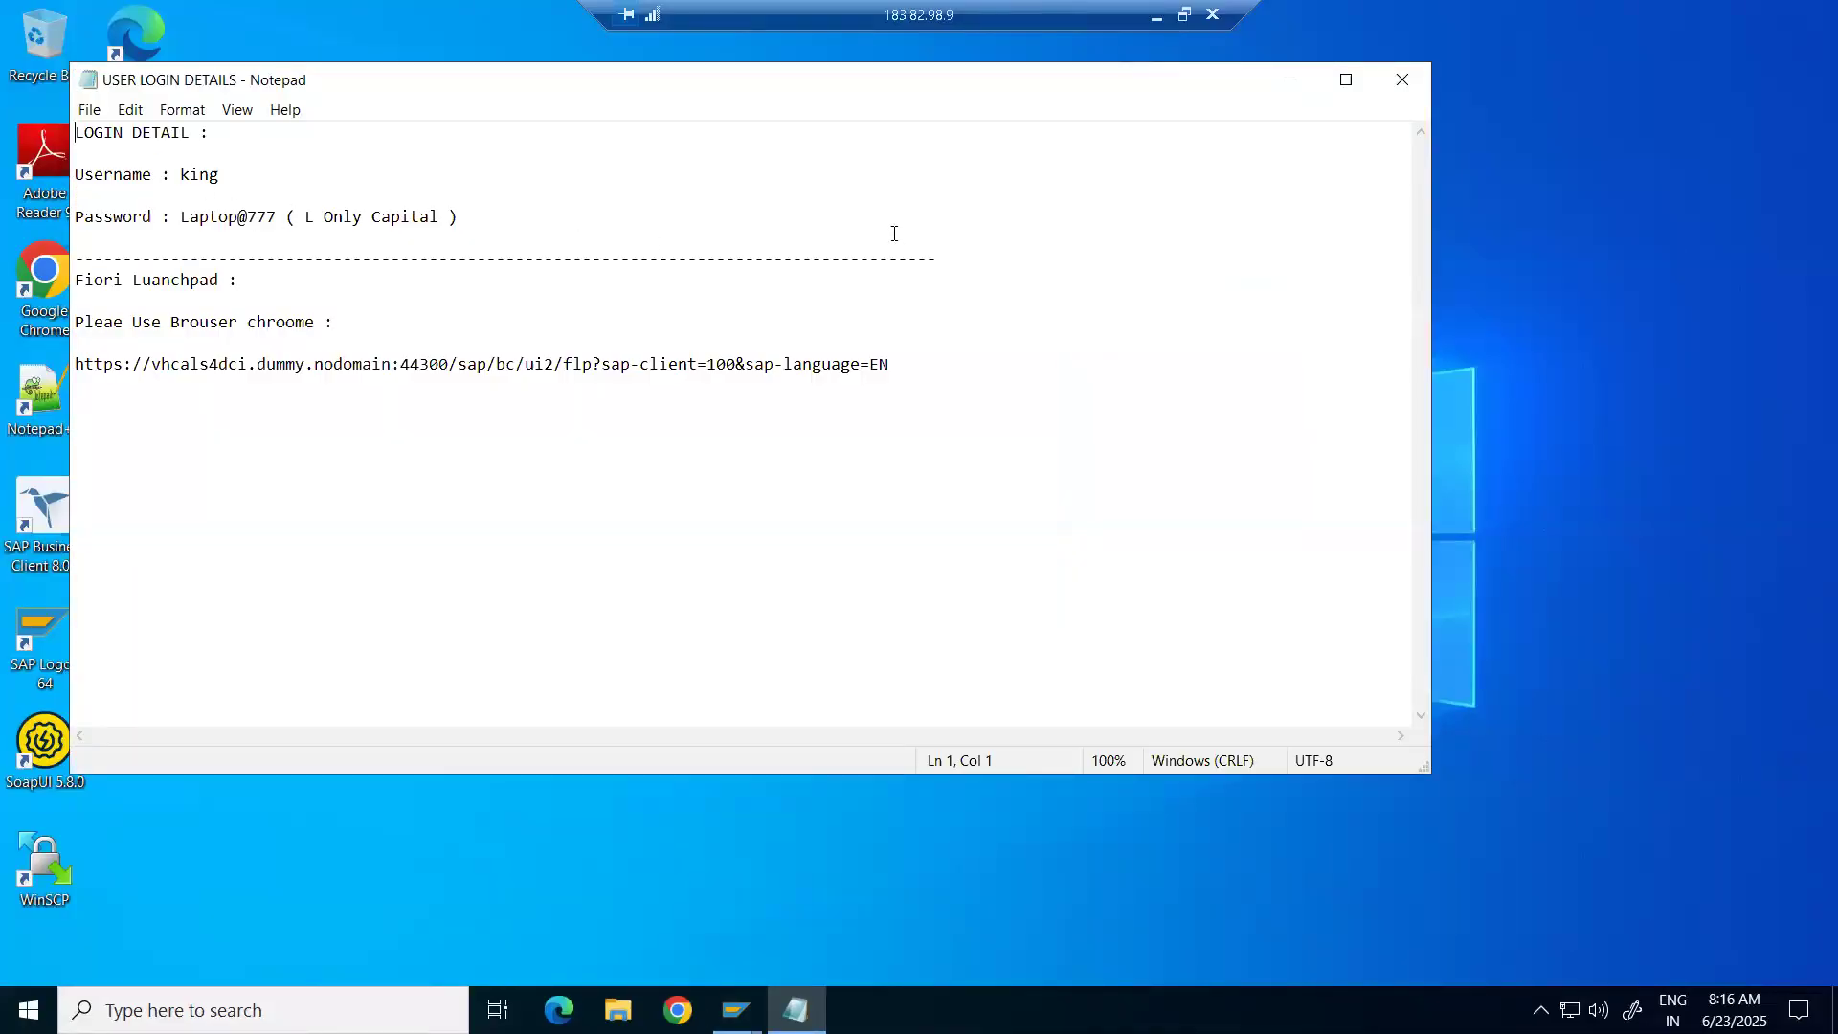
left_click(1292, 85)
double_click(1147, 337)
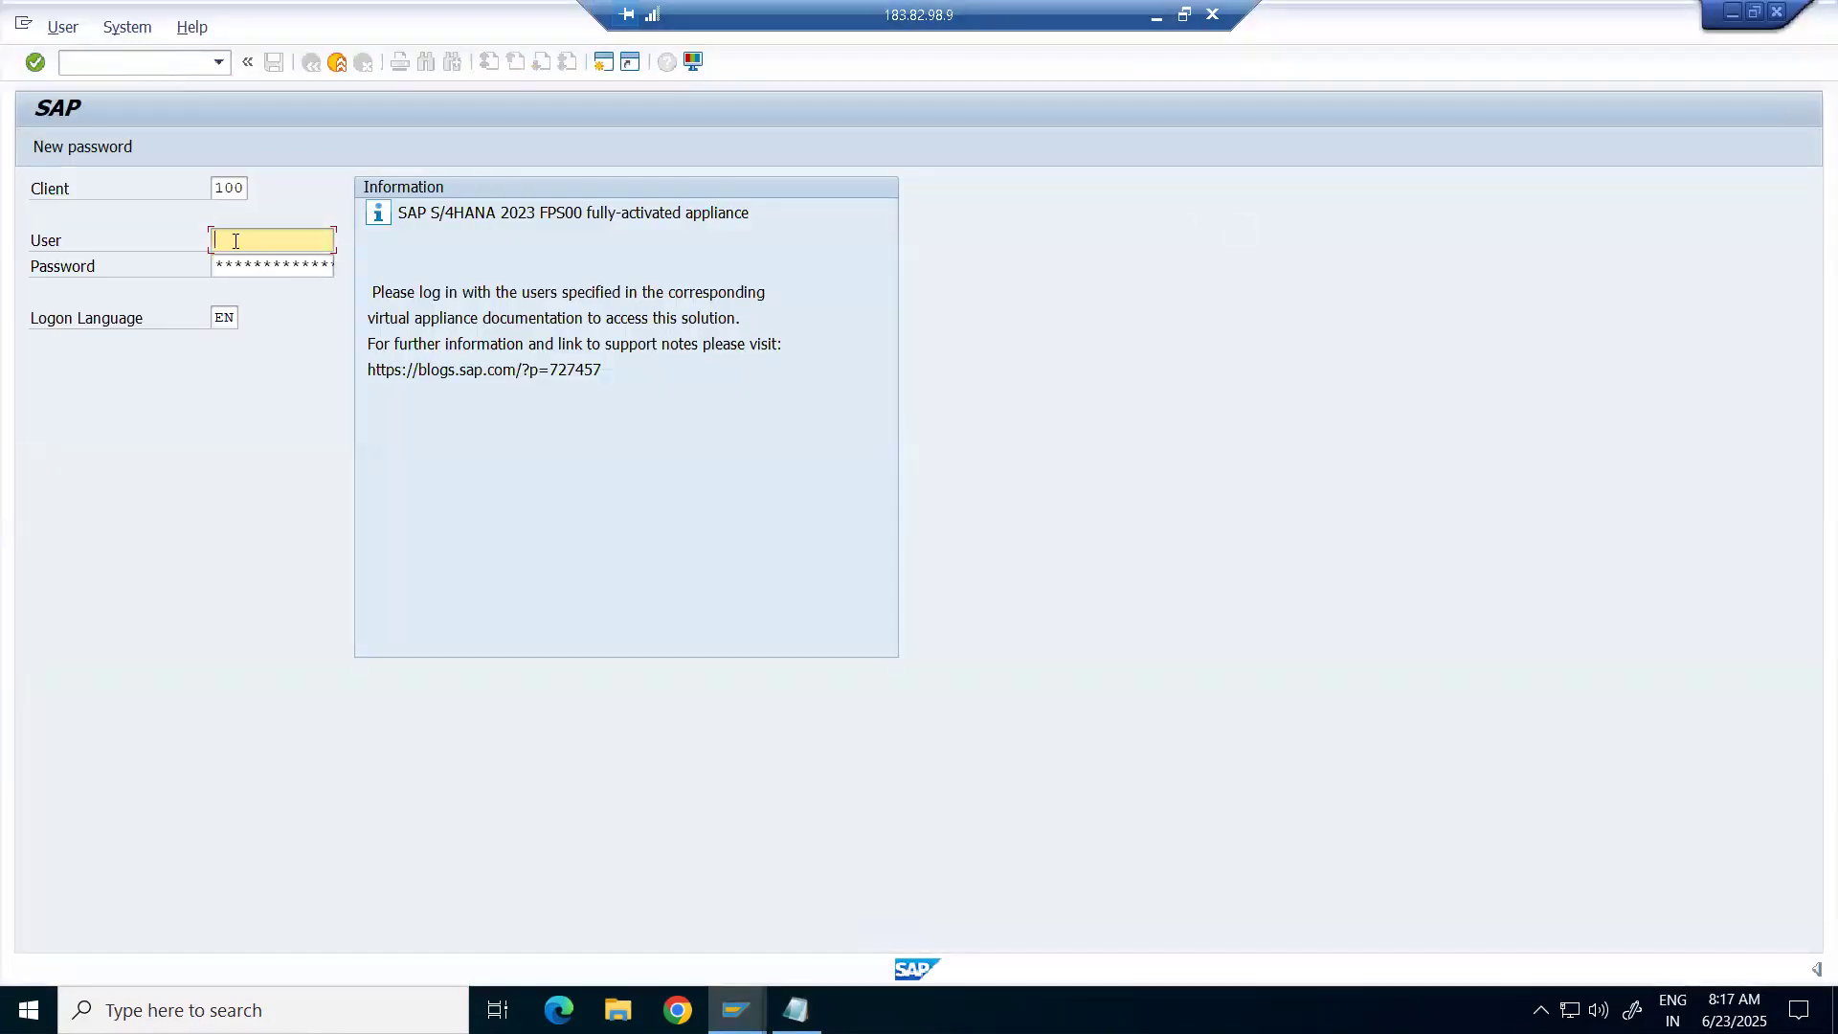
Log on to S4HANA with the SAP user name and password, then minimize the remote session.
left_click(231, 264)
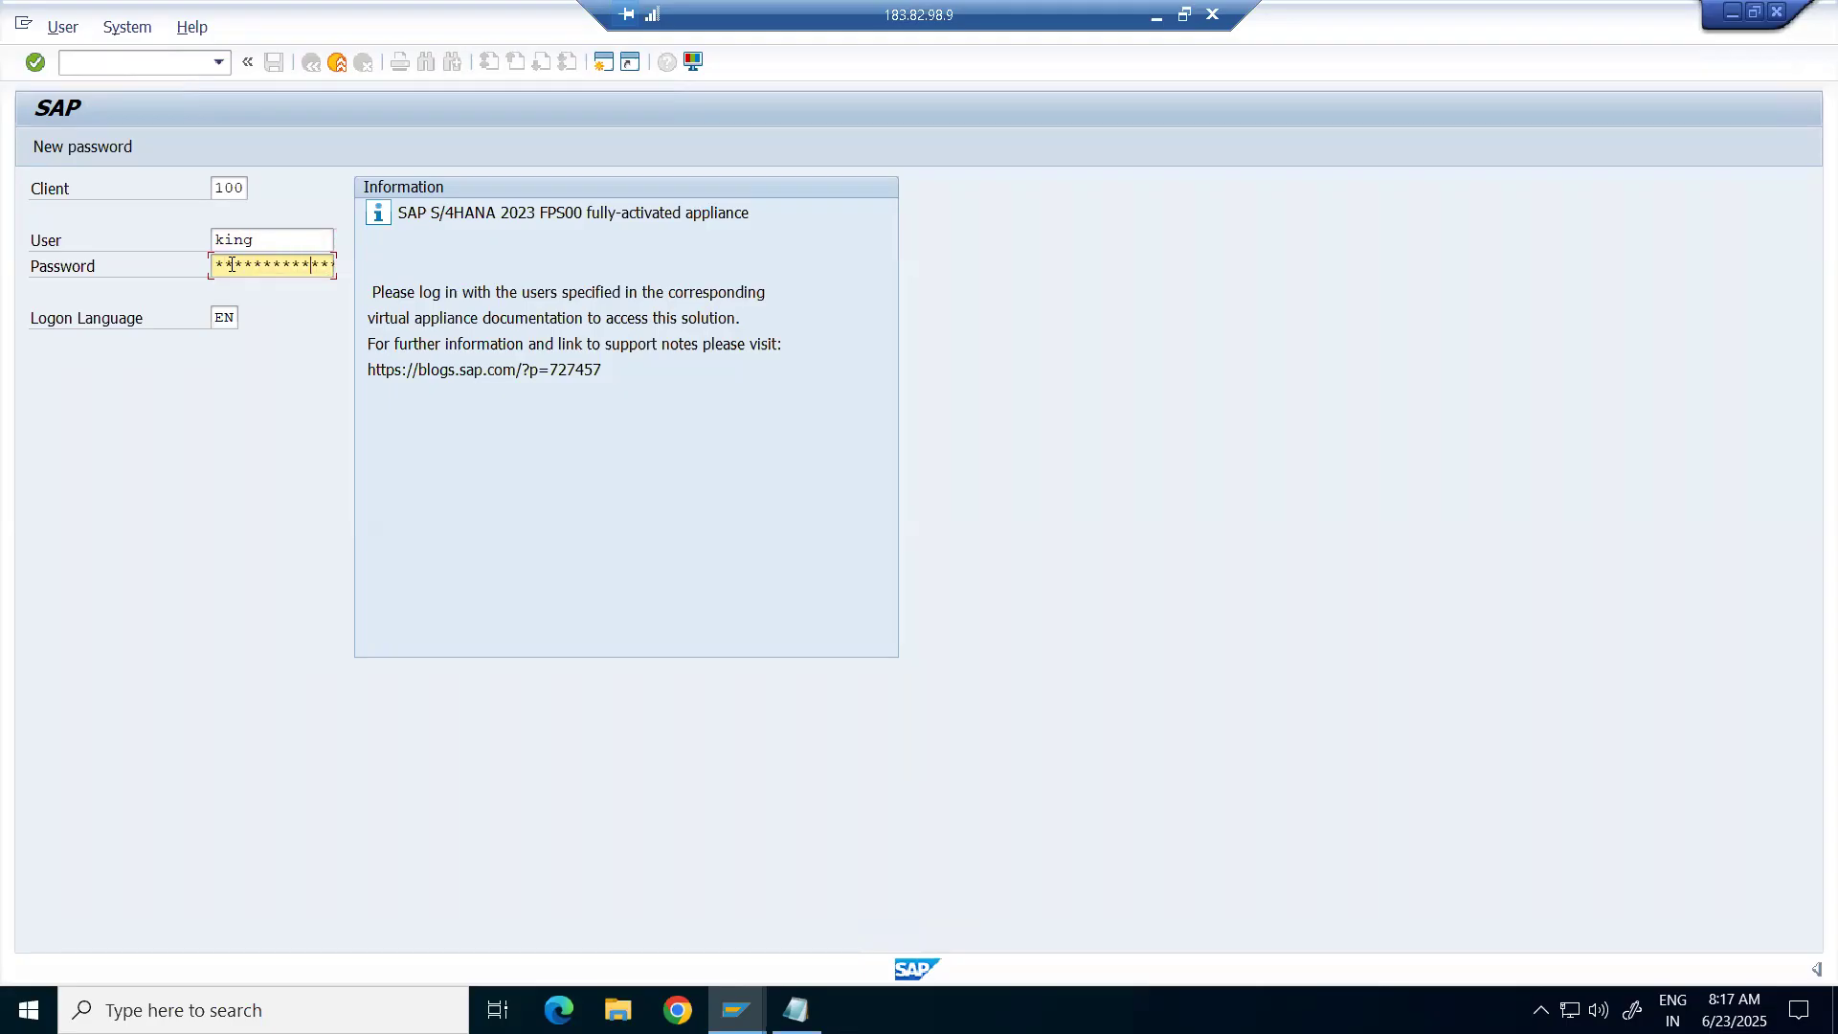
key("Return")
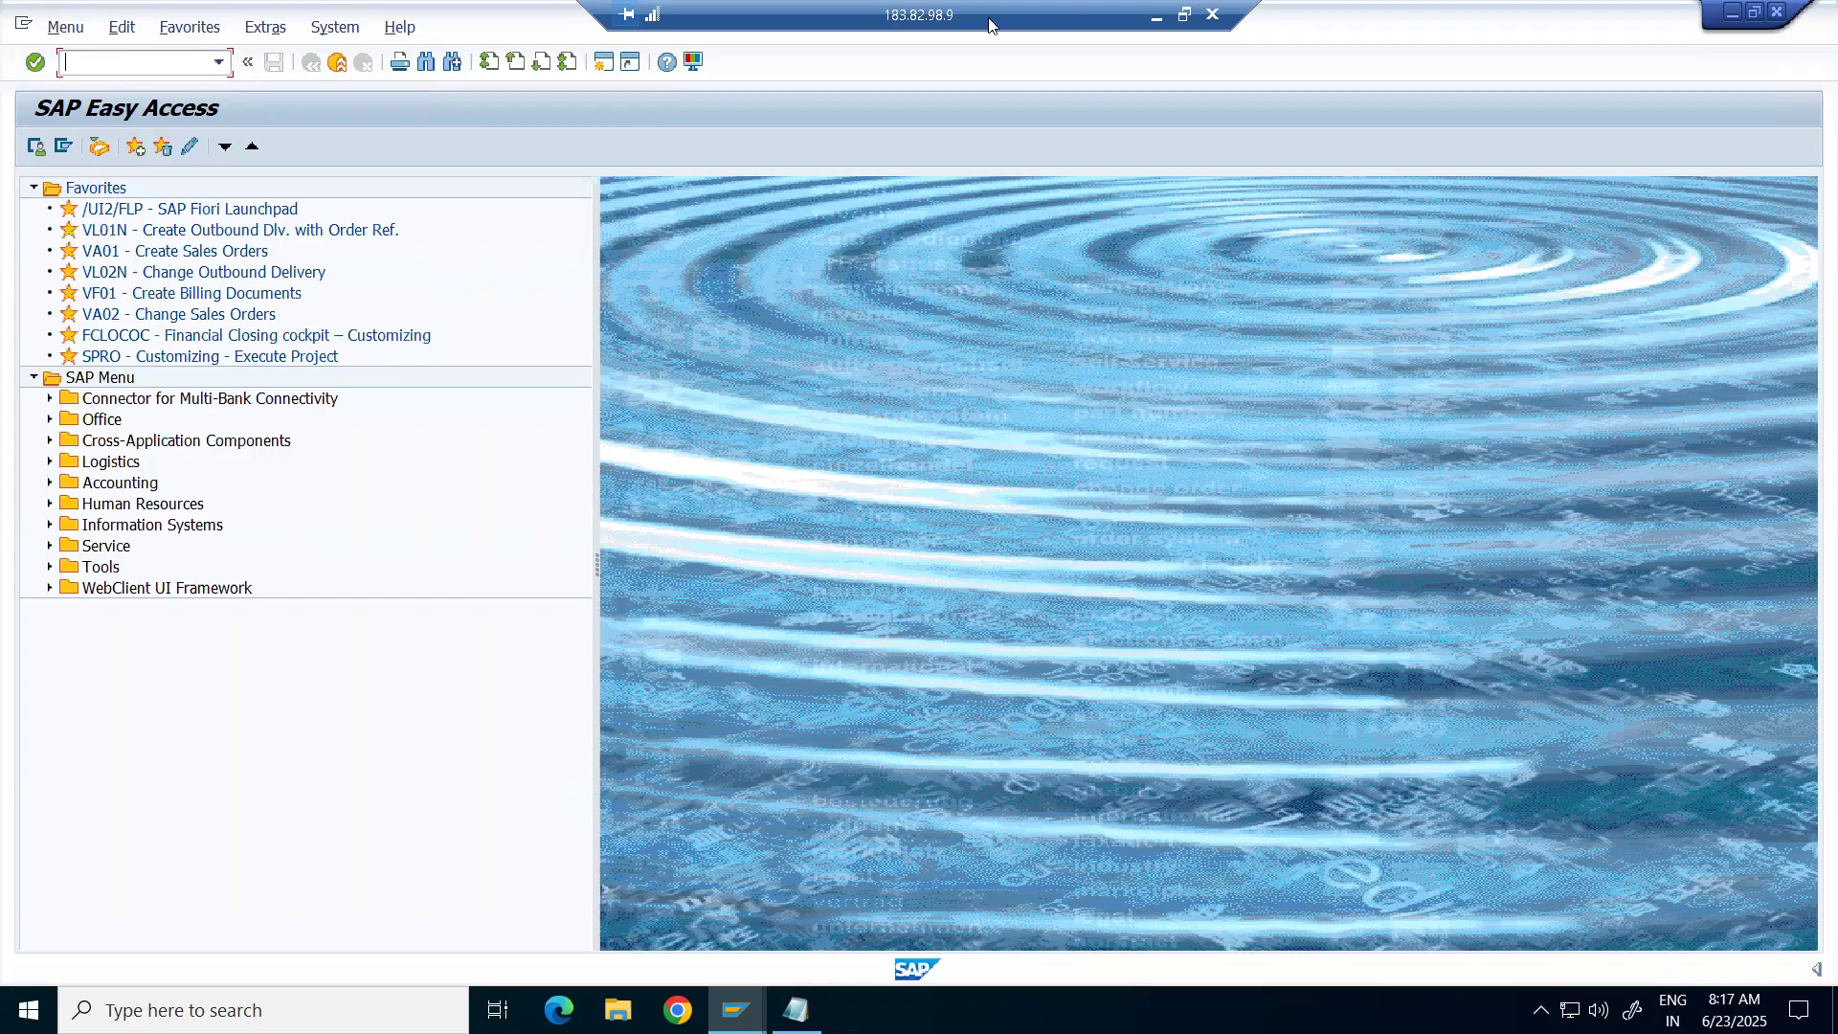
left_click(1157, 14)
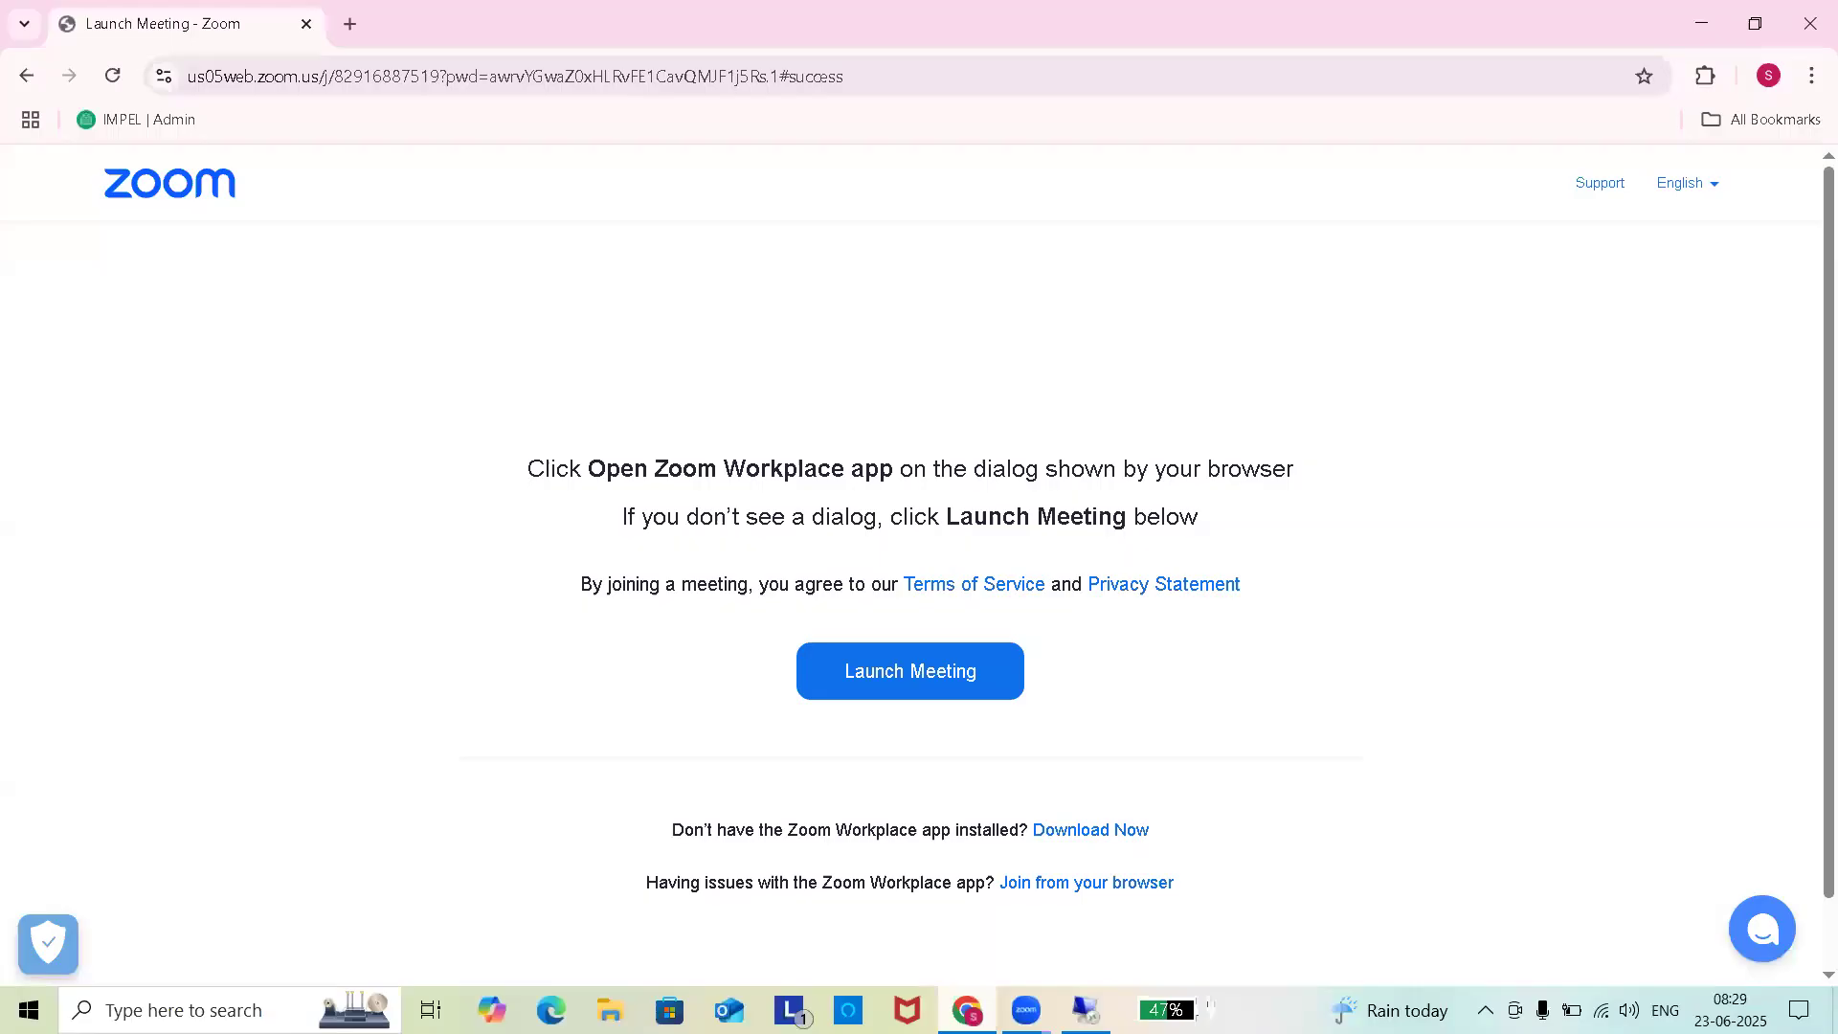
Minimize Chrome's Zoom Launch Meeting page to return to SAP Easy Access.
left_click(1701, 21)
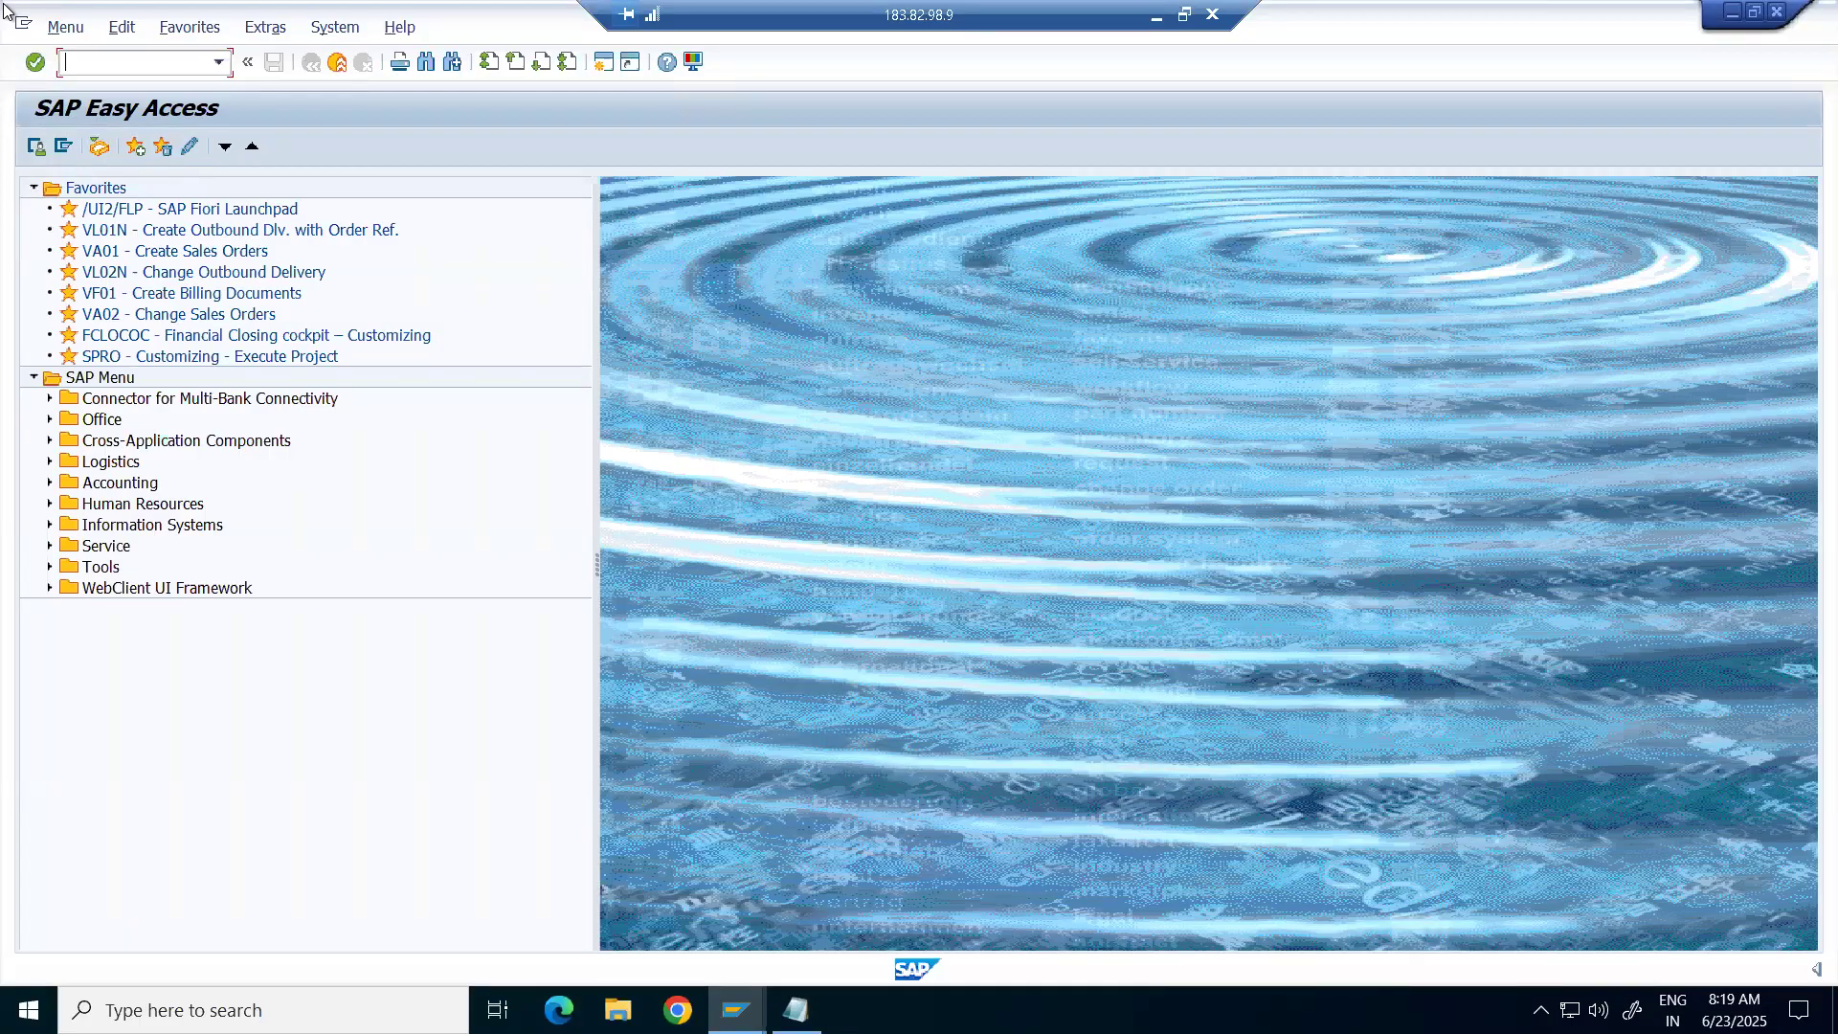
Run se16 for the General Table Display, then minimize the remote desktop session.
type("se16n")
key("Return")
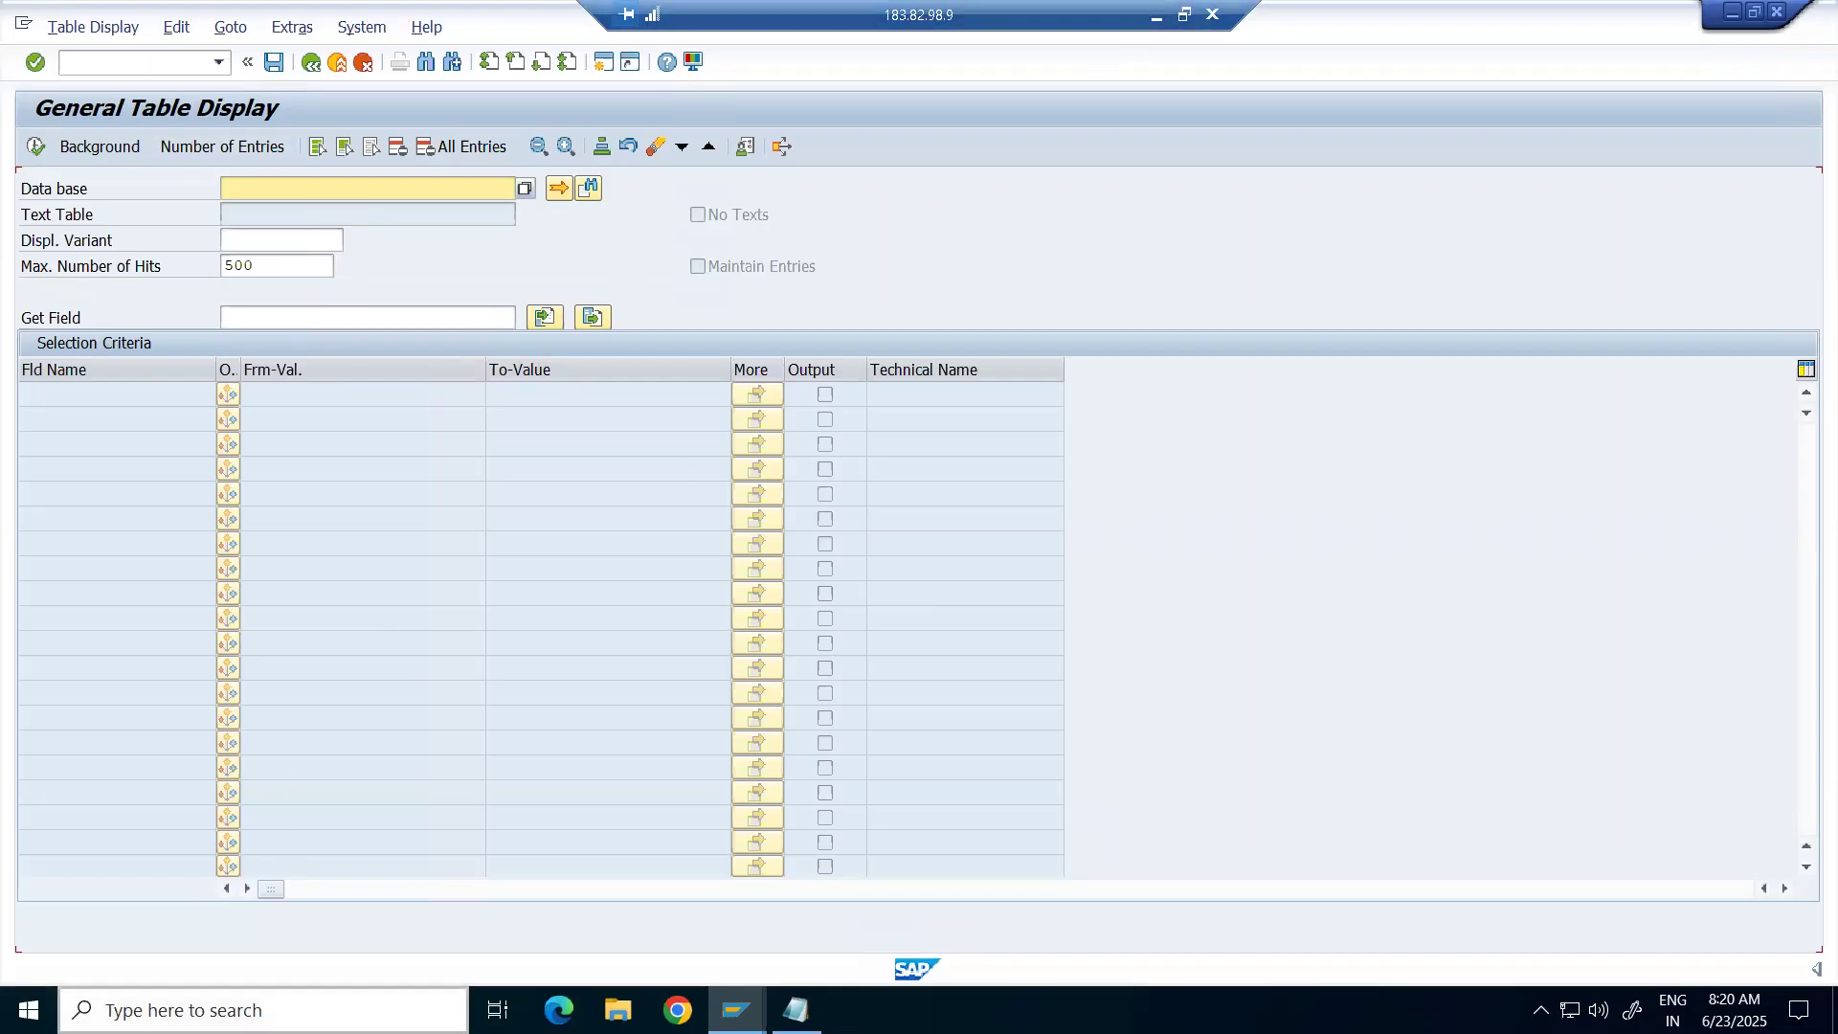
left_click(1158, 15)
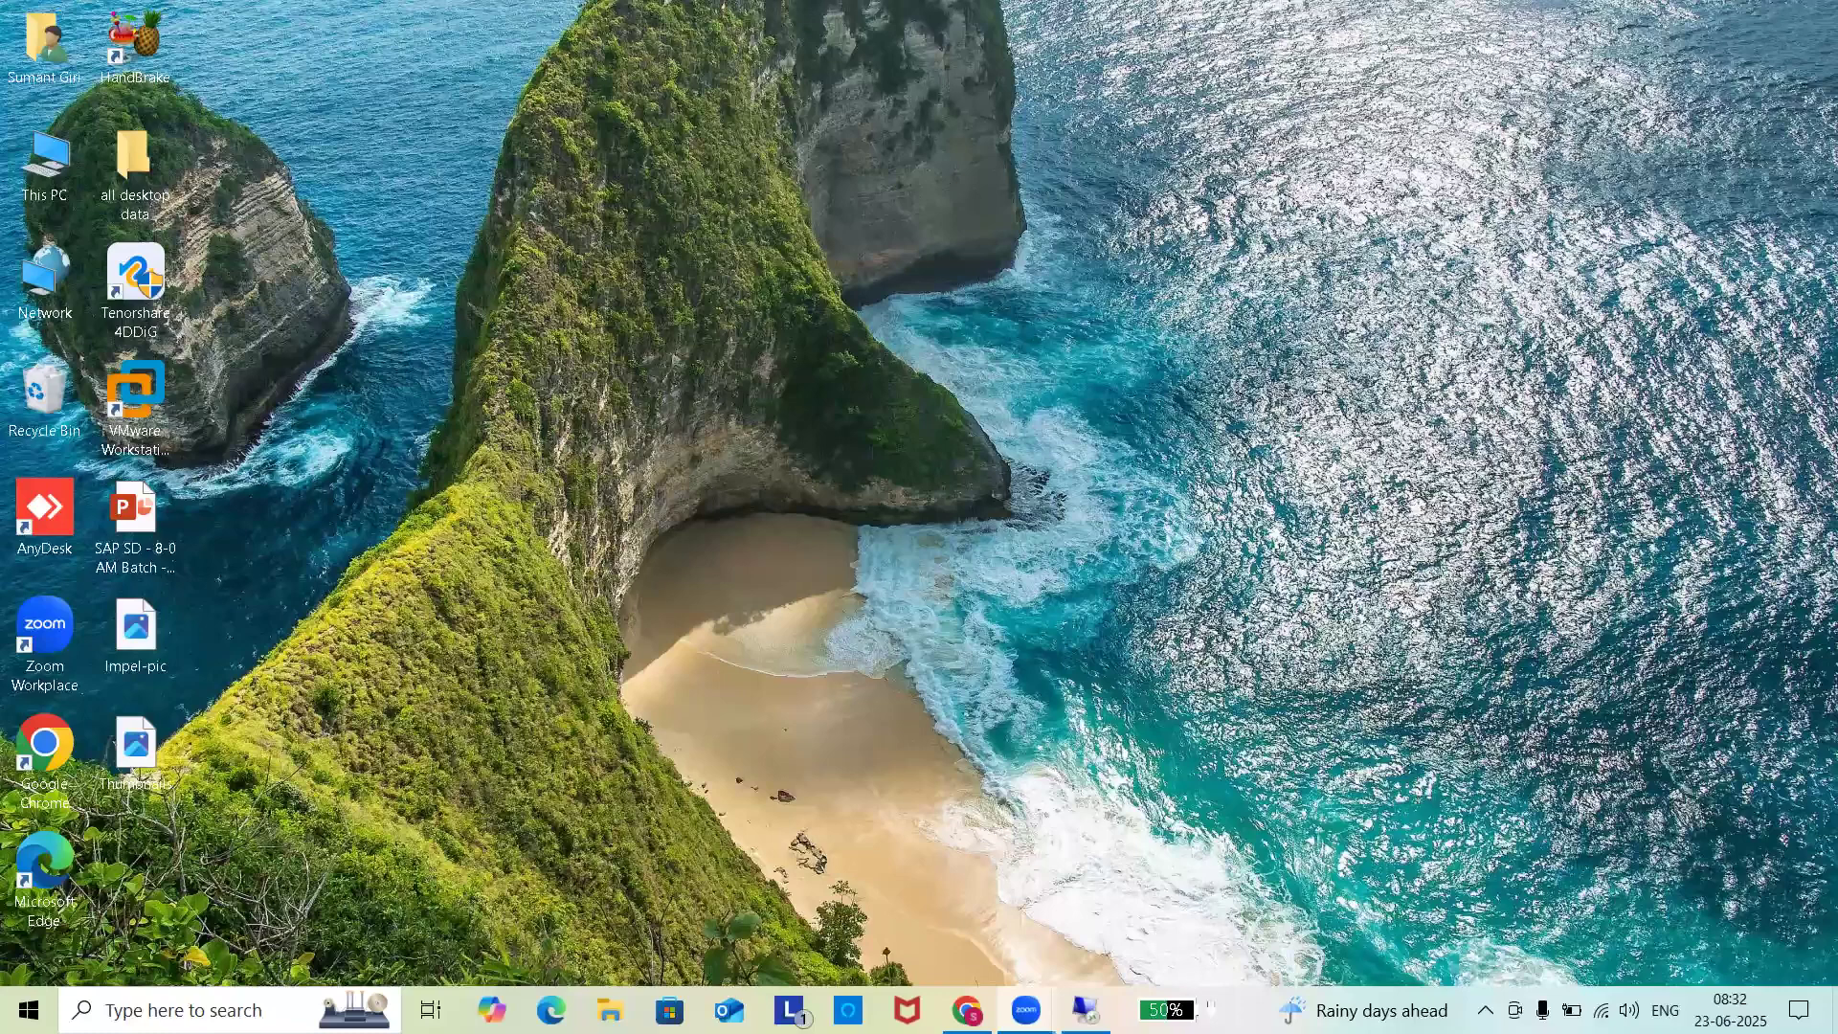
Launch Excel, open the recovered Book1 workbook and select cell B21 on Sheet2.
key("Return")
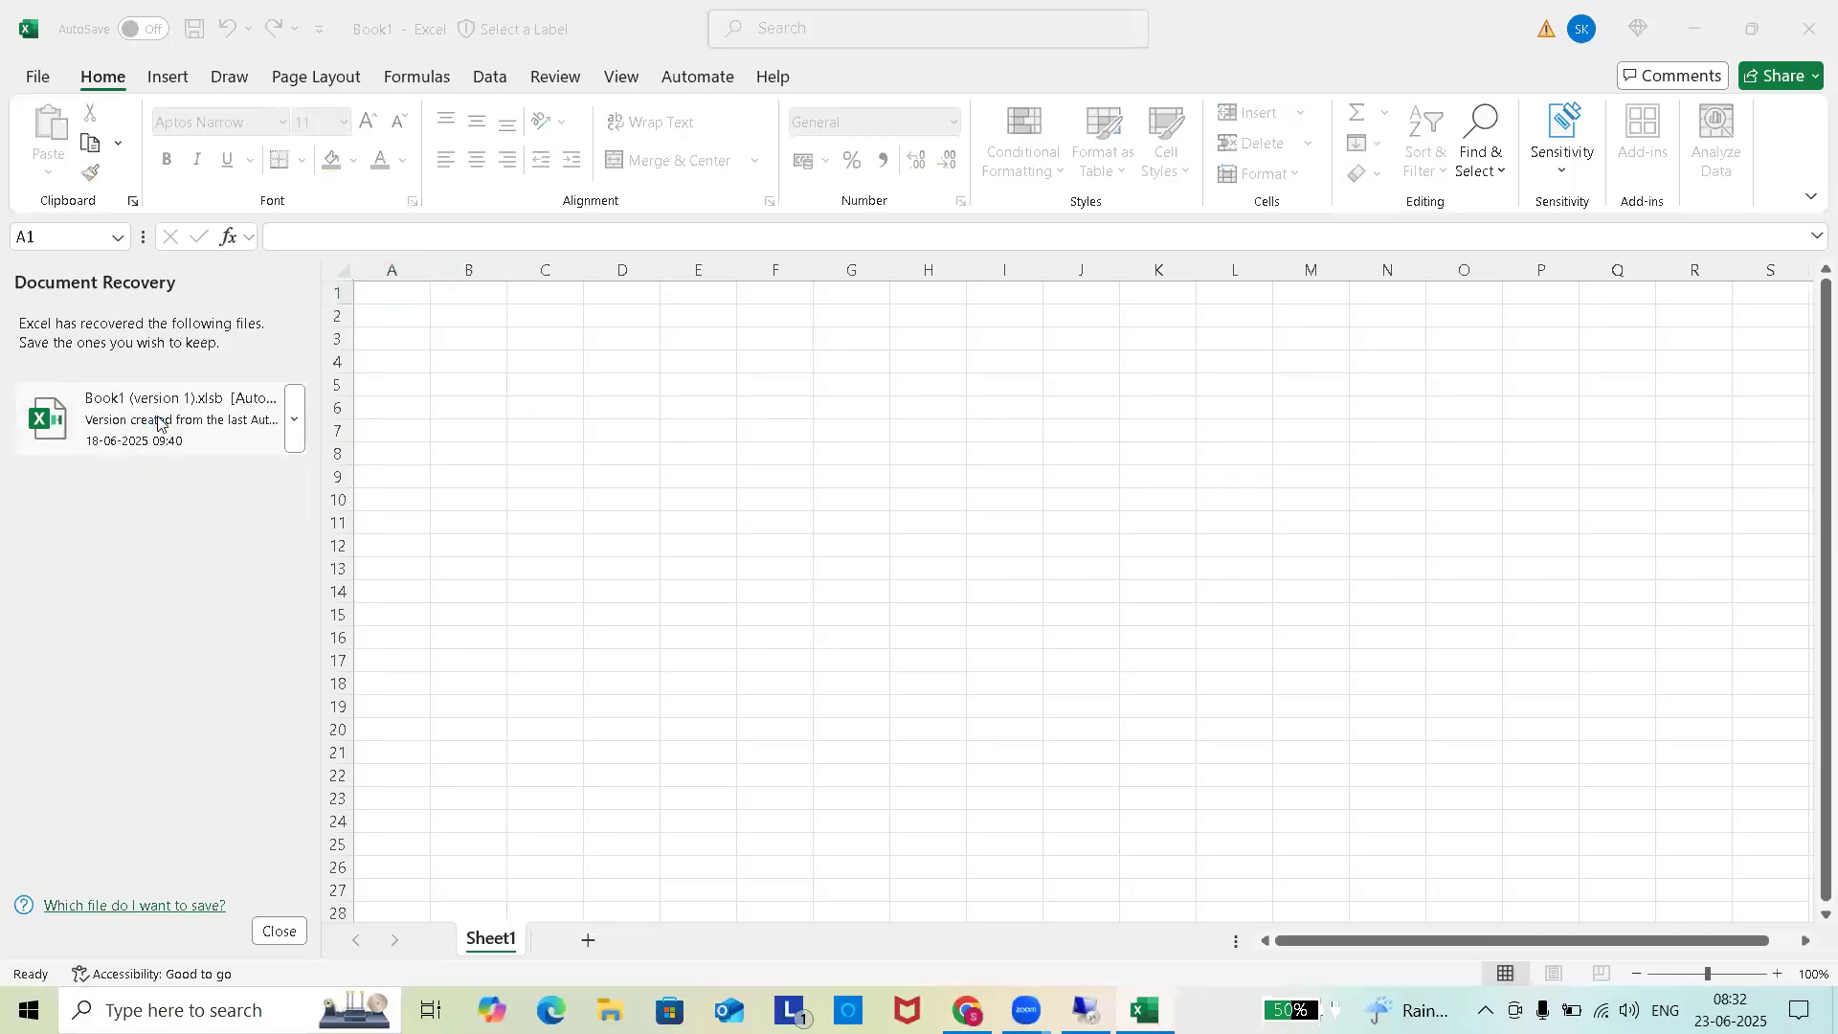
left_click(161, 421)
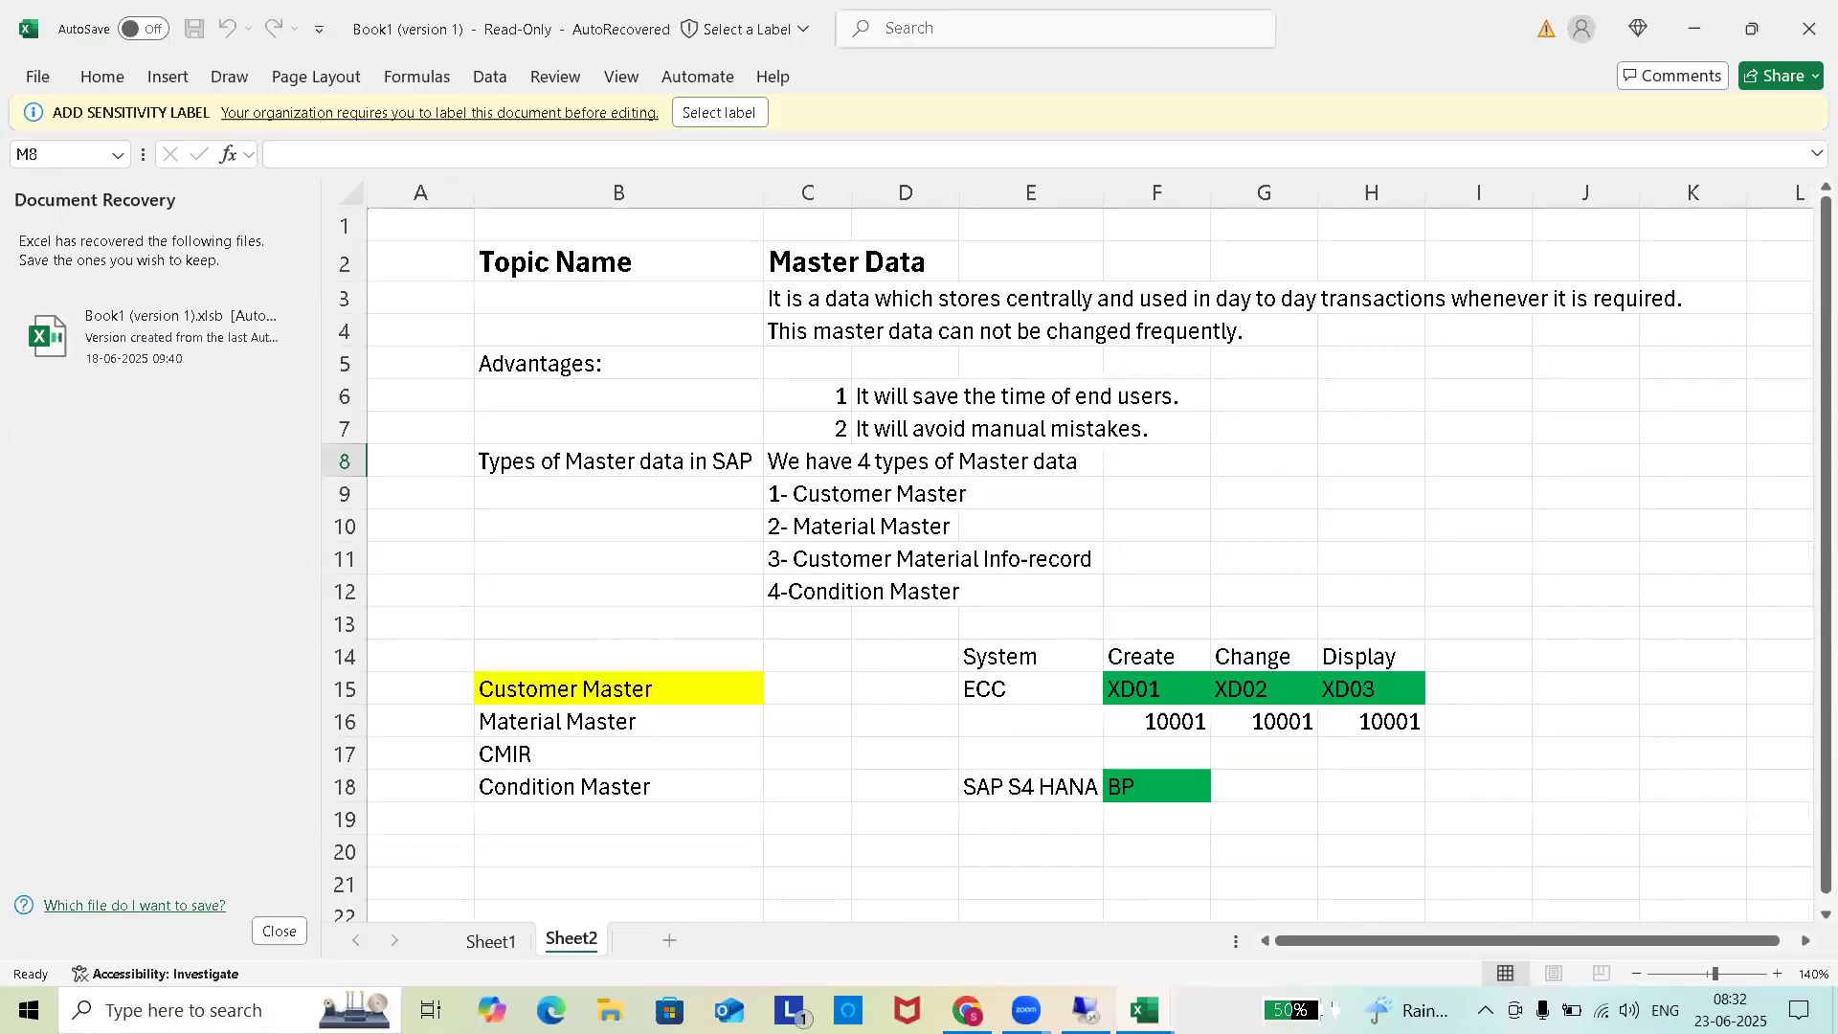
left_click(279, 932)
scroll(504, 602, "down", 2)
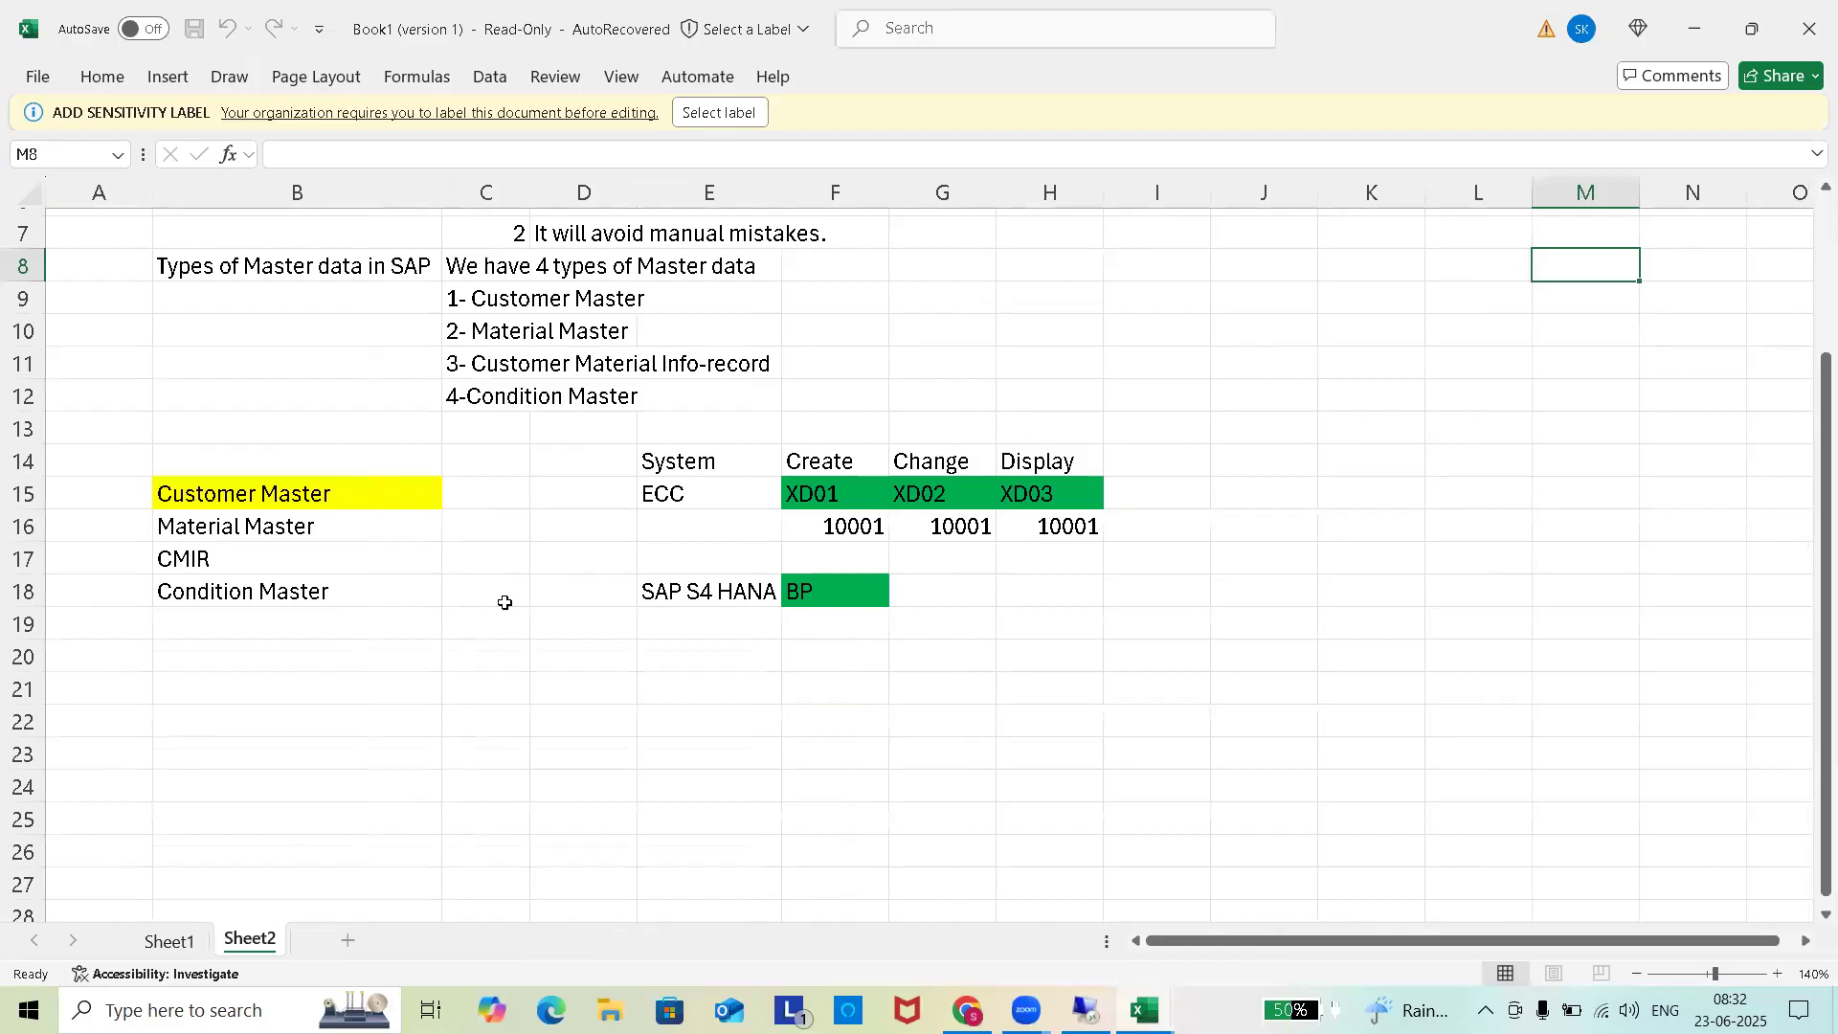
scroll(502, 603, "down", 2)
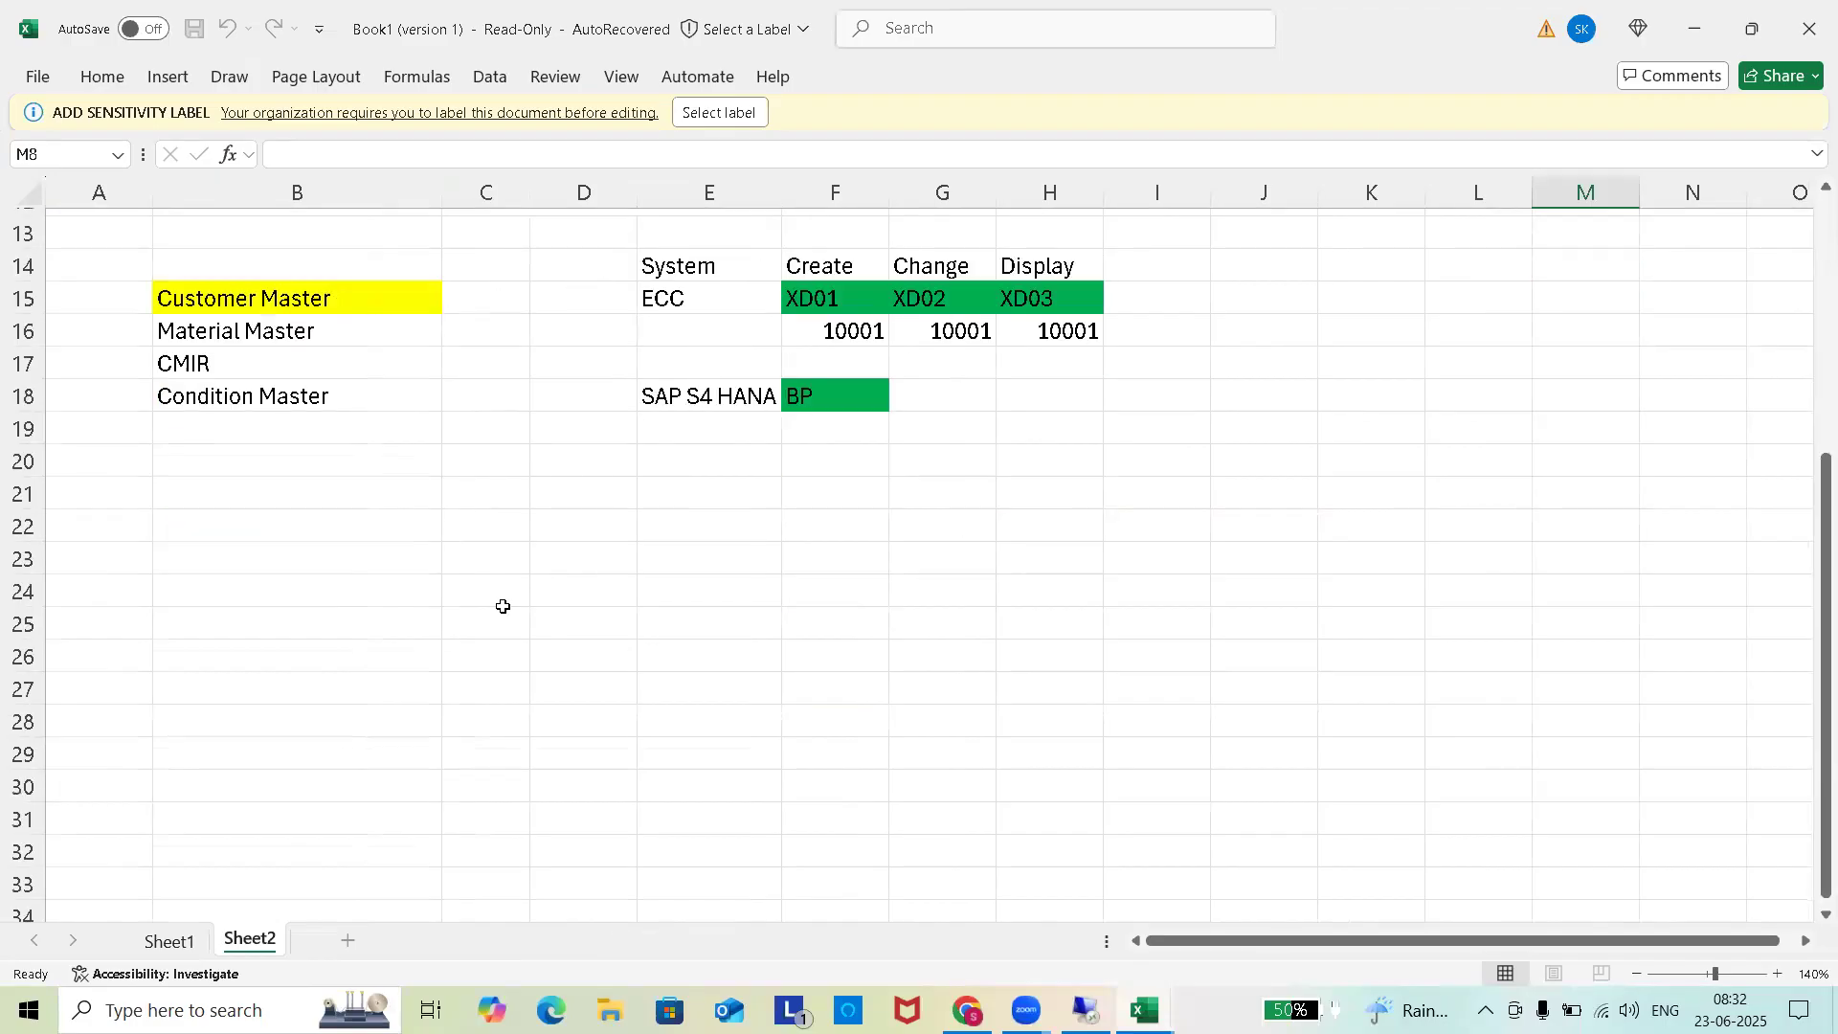
left_click(237, 497)
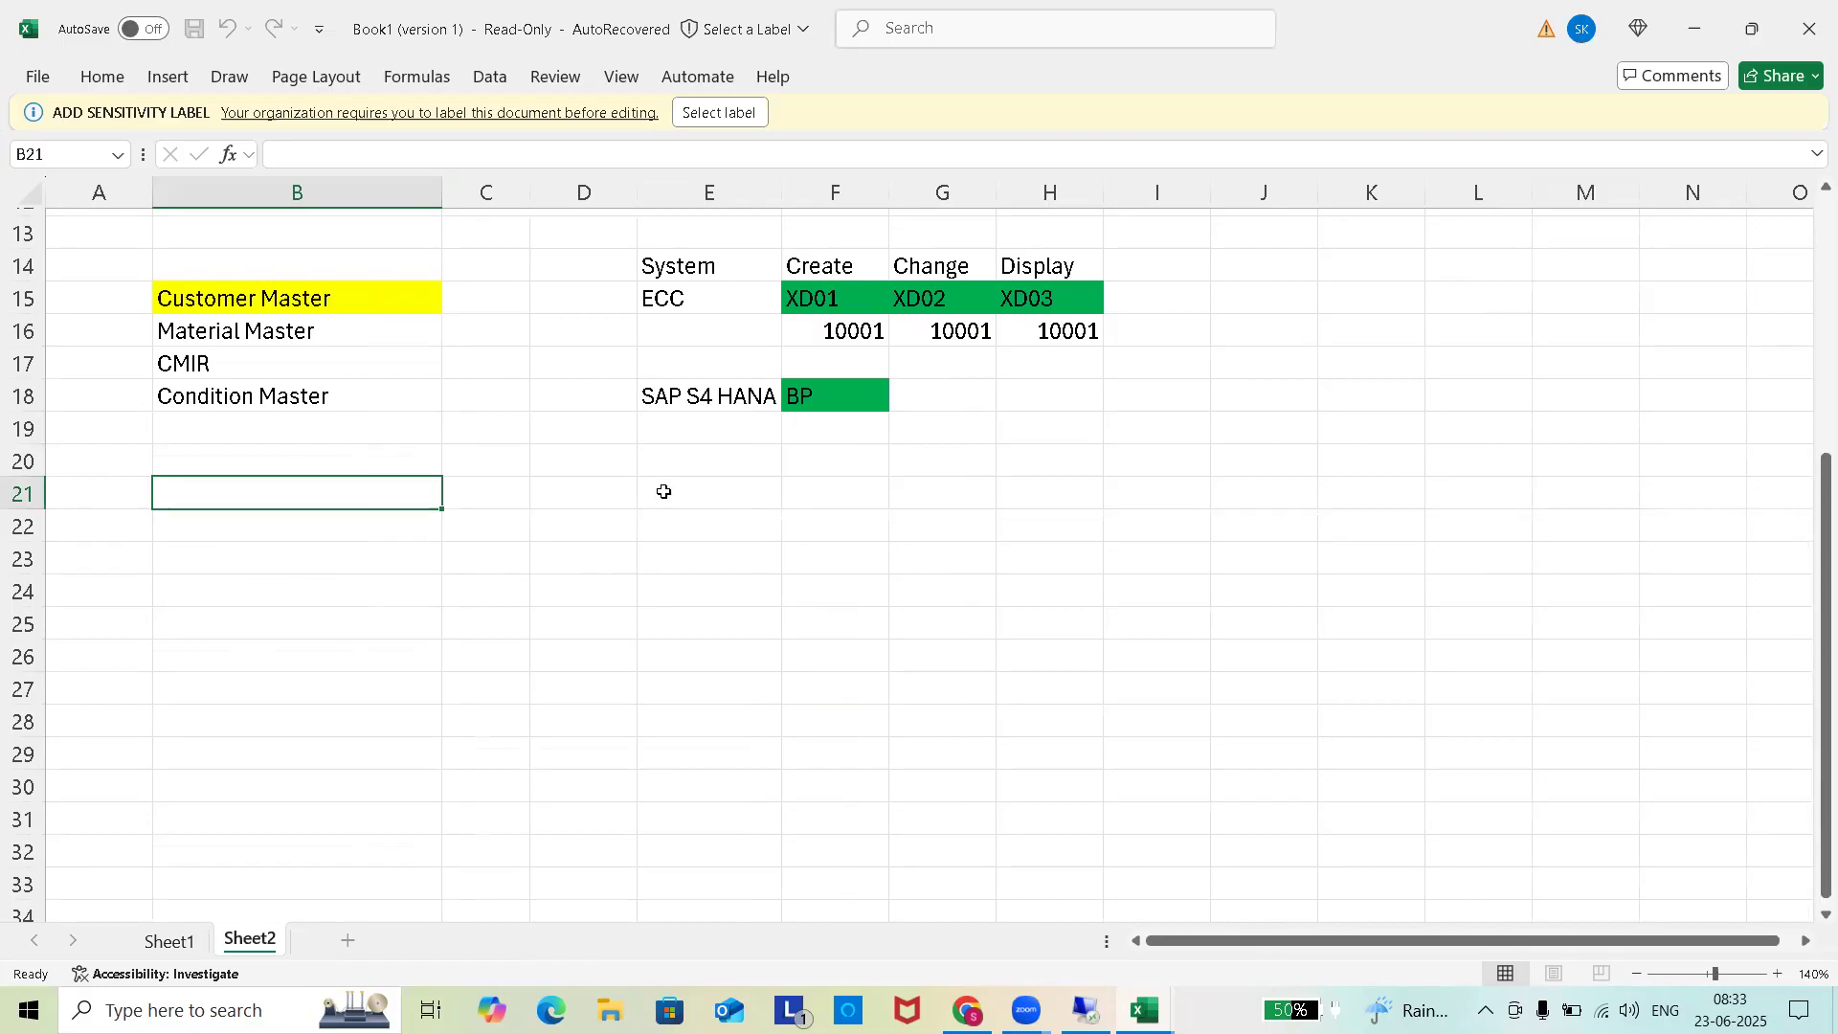
Apply the Public sensitivity label to the workbook.
left_click(808, 525)
left_click(670, 566)
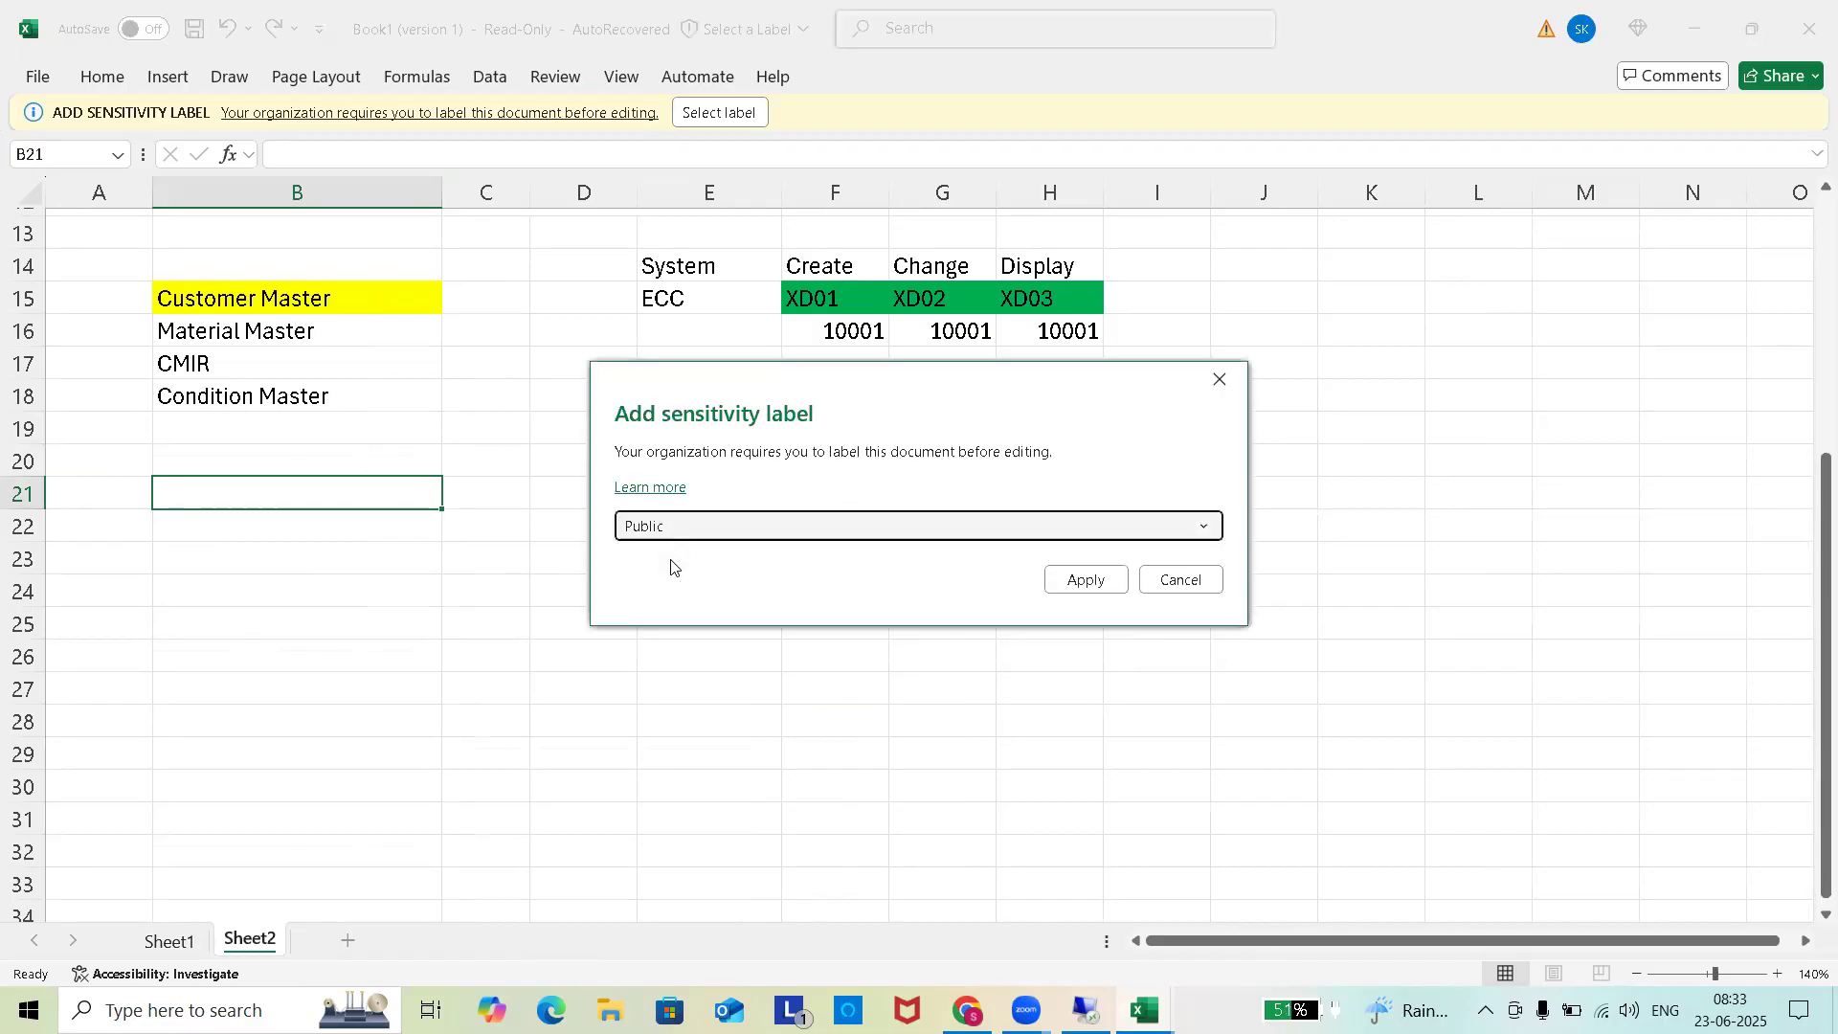
left_click(1085, 579)
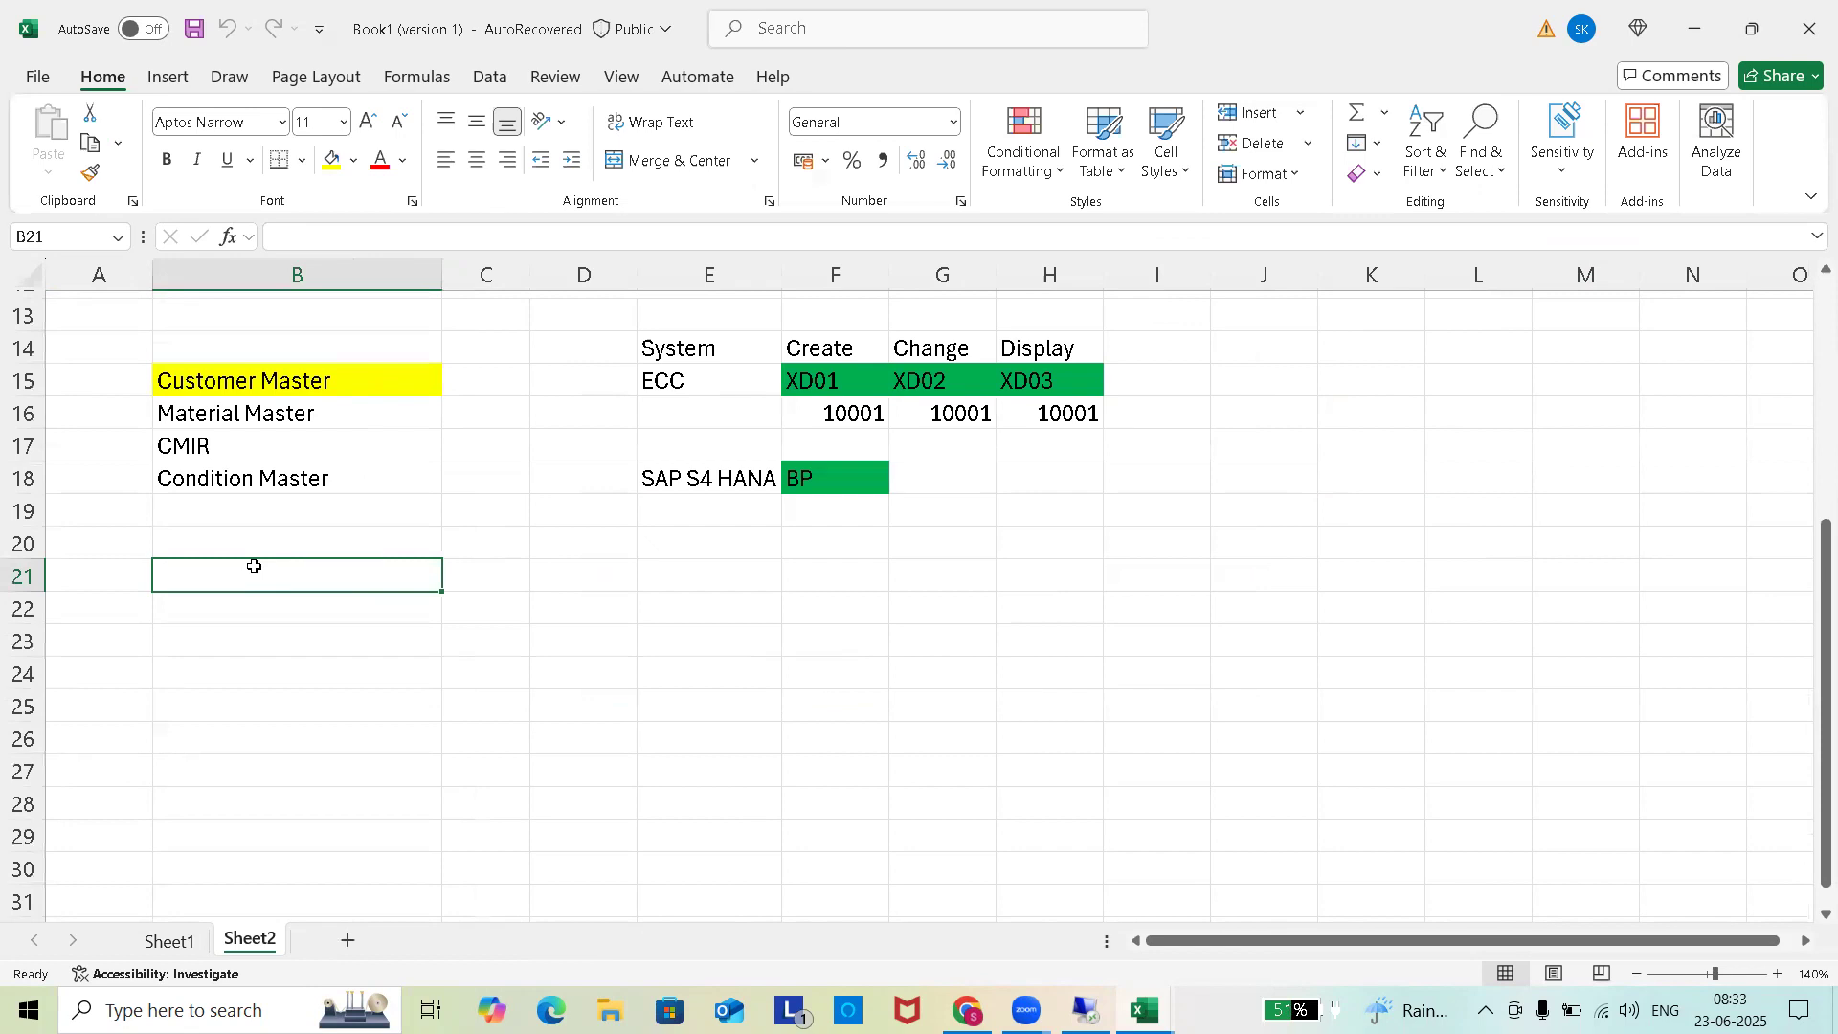
Enter Customer Master in B21 and General Data in B22.
type("Customer Mastr")
key("BackSpace")
type("er")
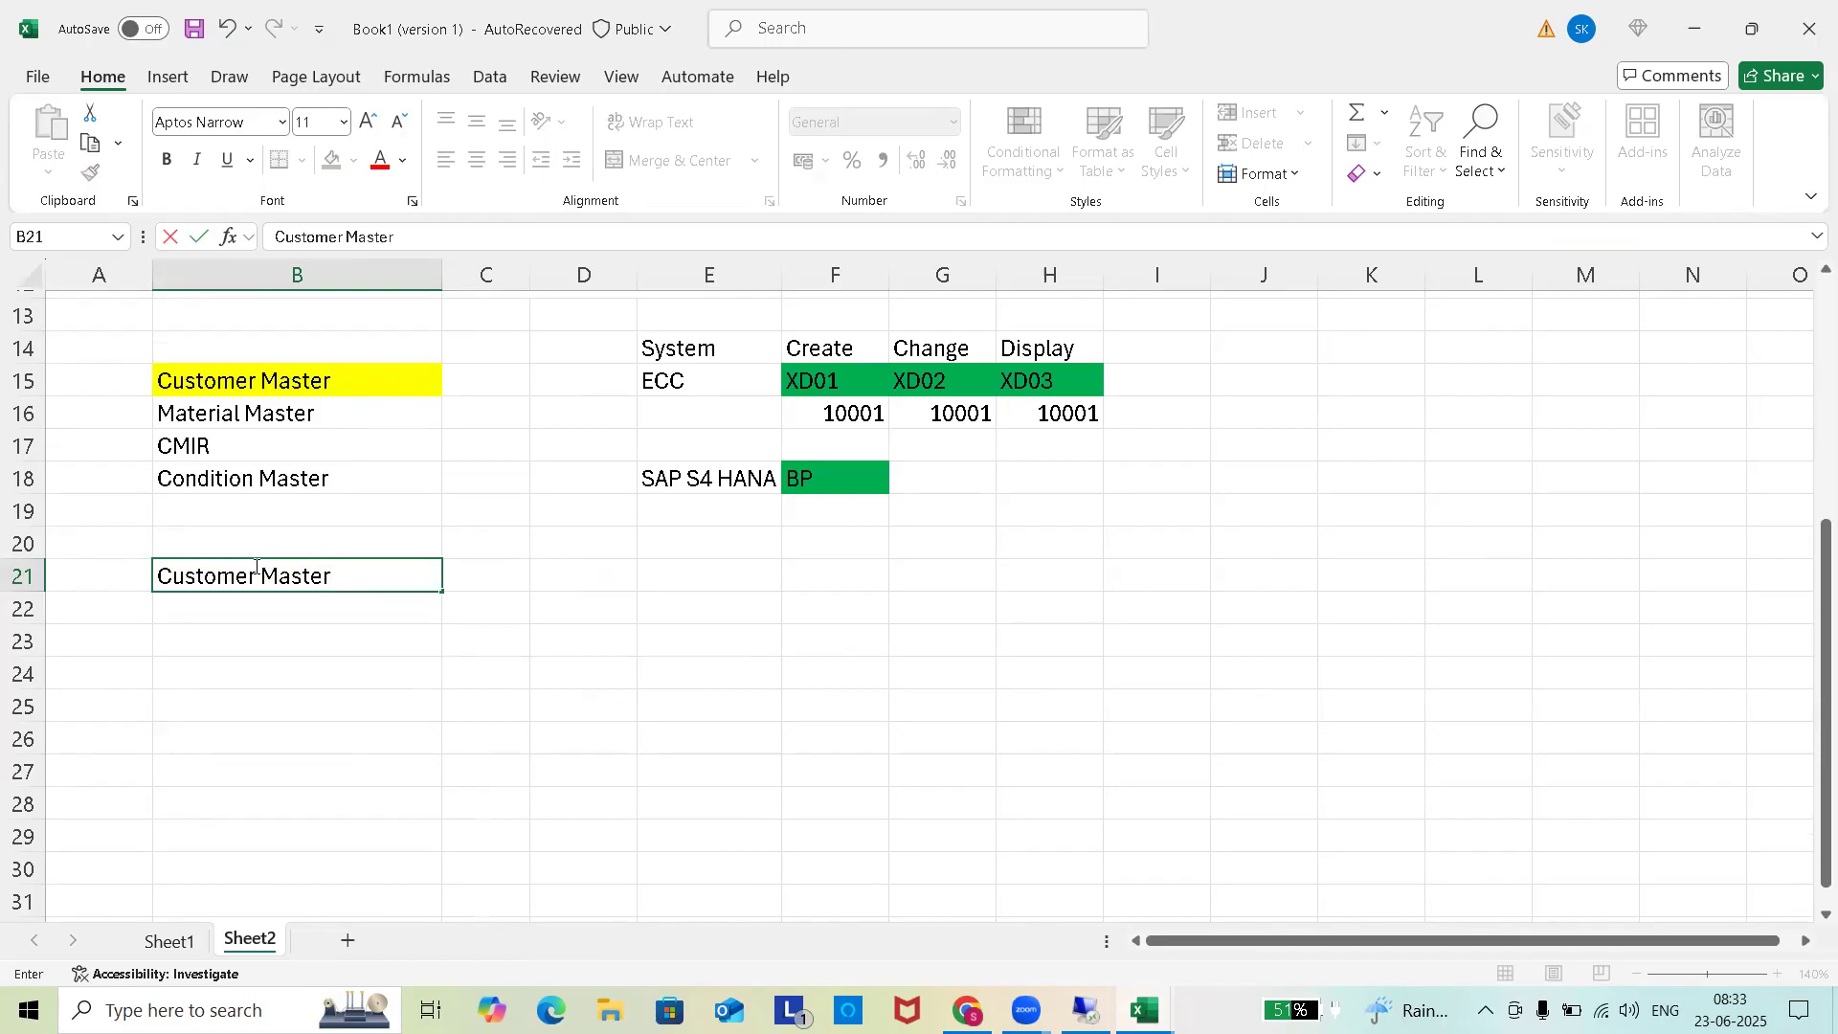
left_click(504, 578)
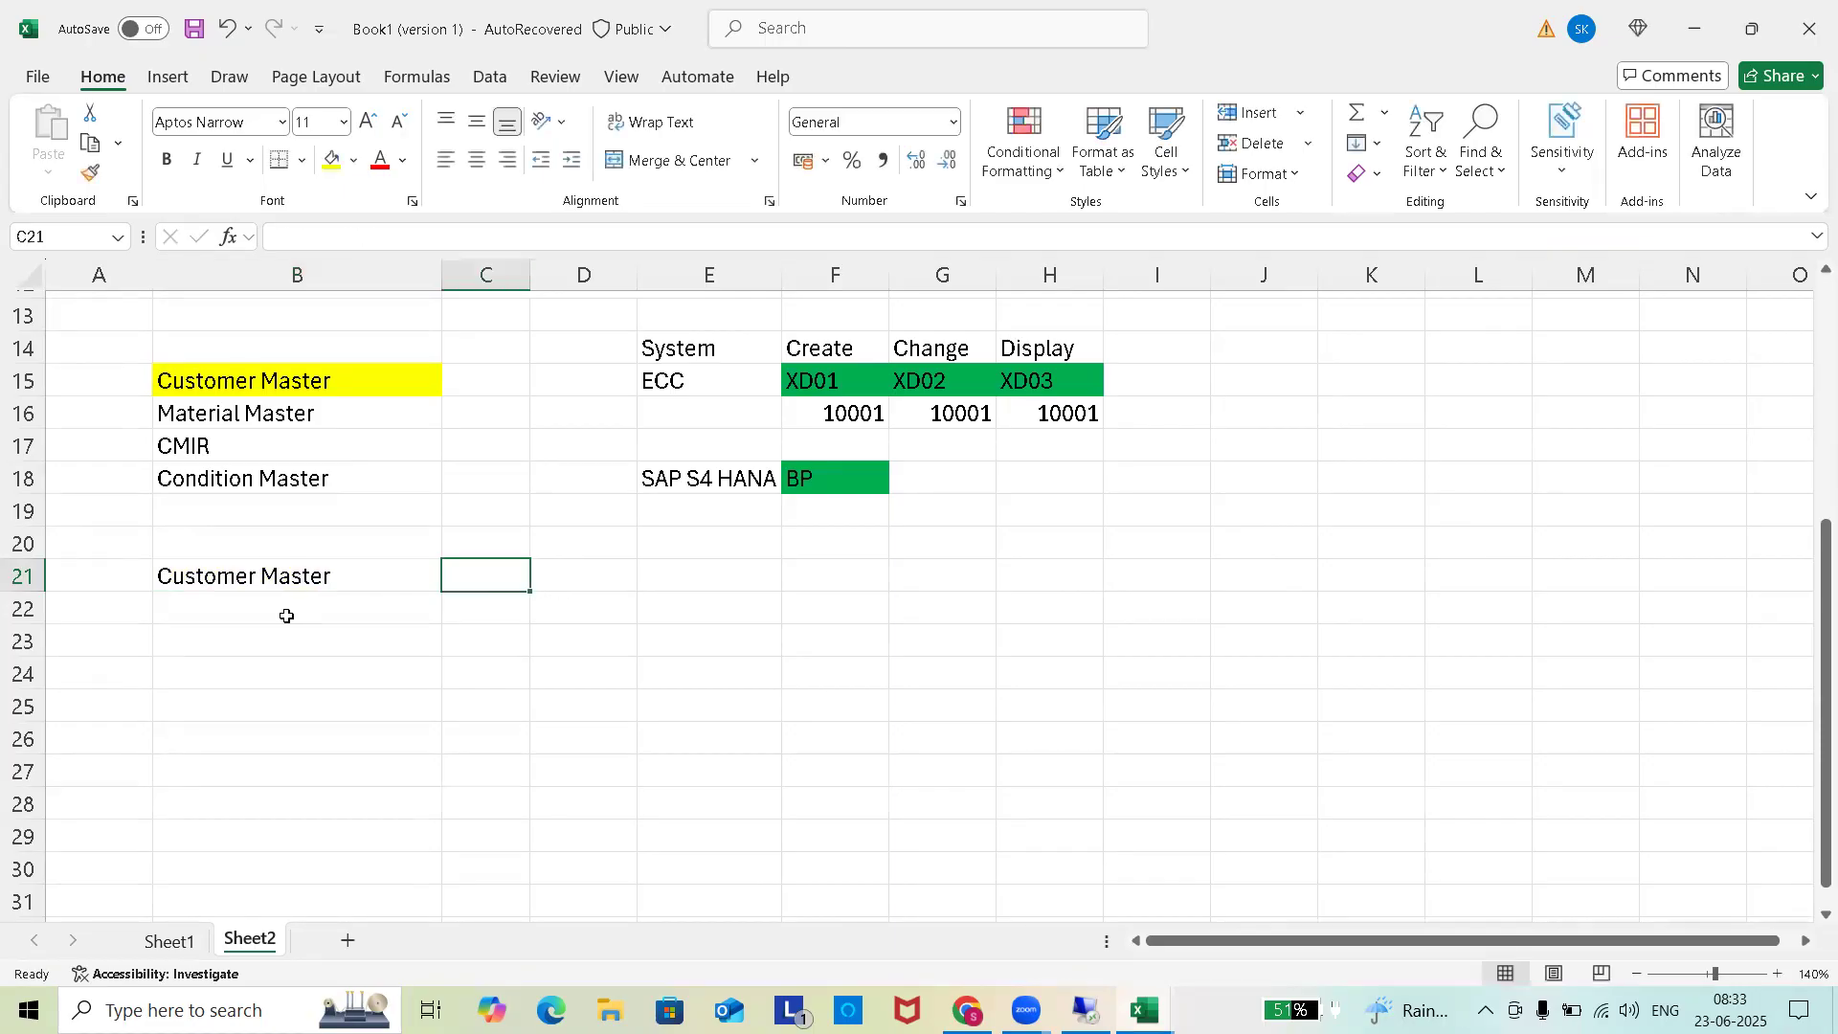
left_click(364, 601)
type("General")
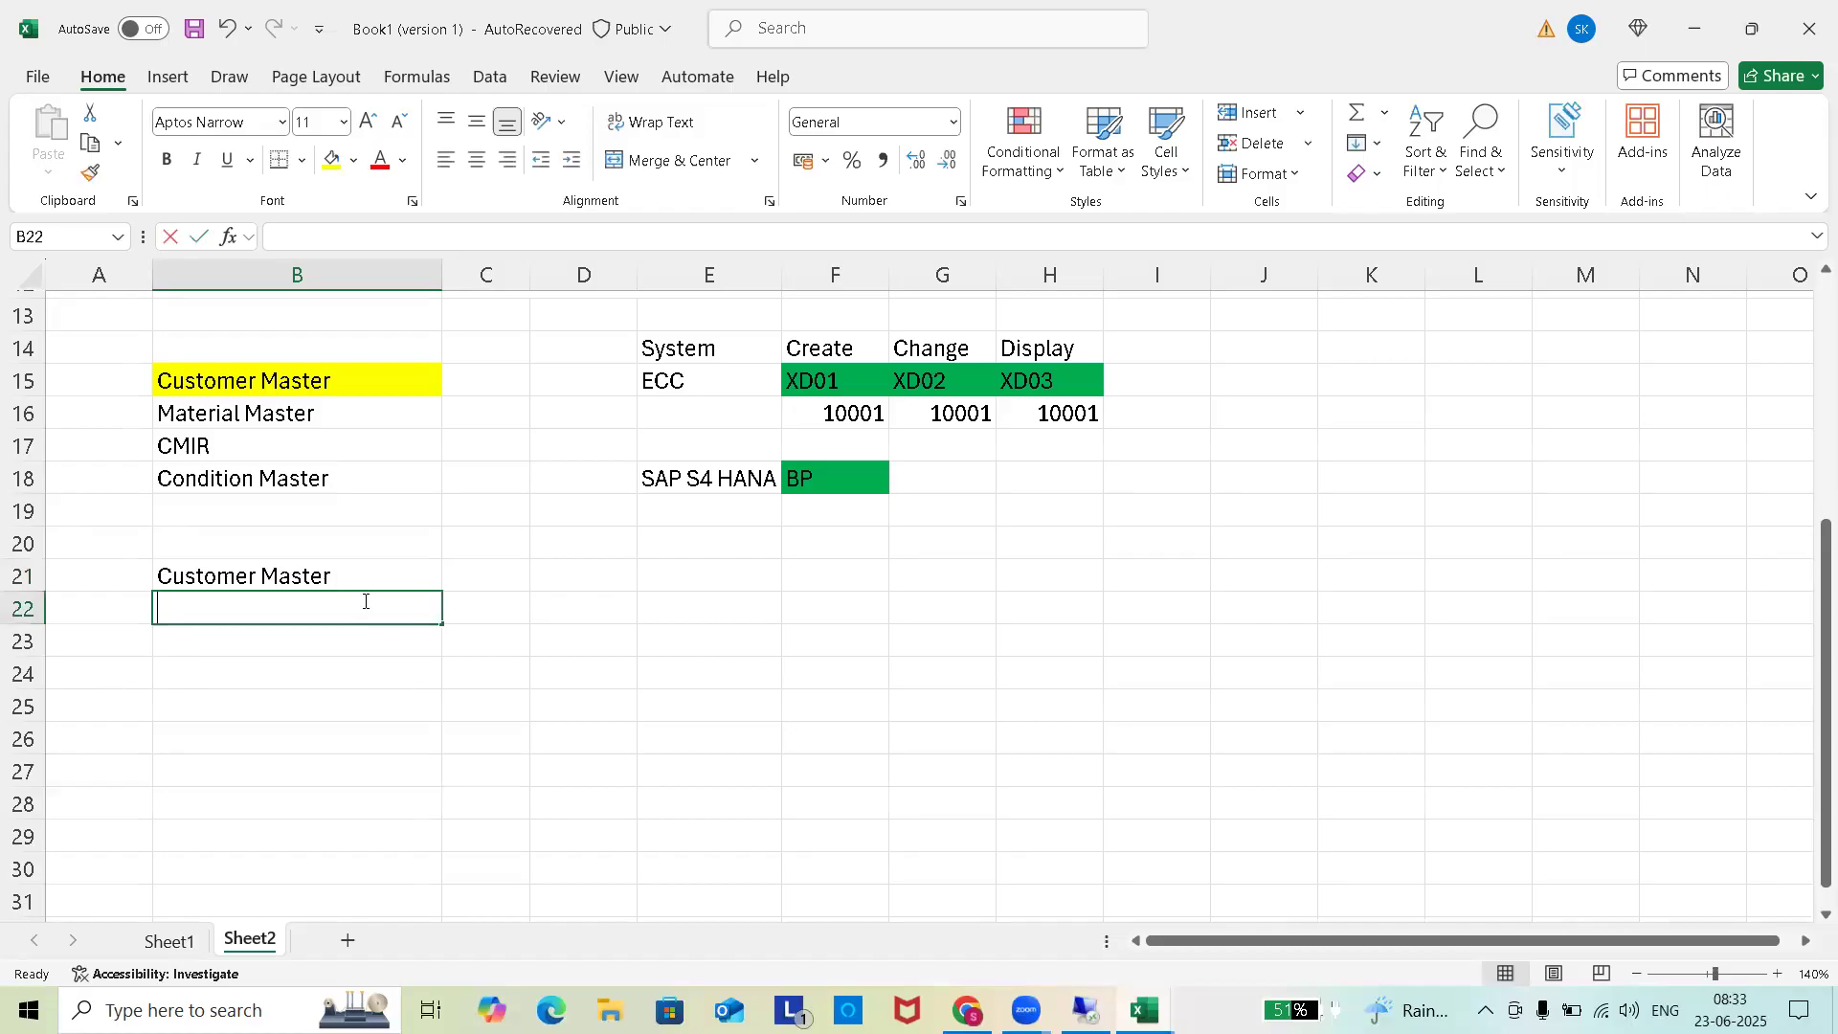
type(" Data")
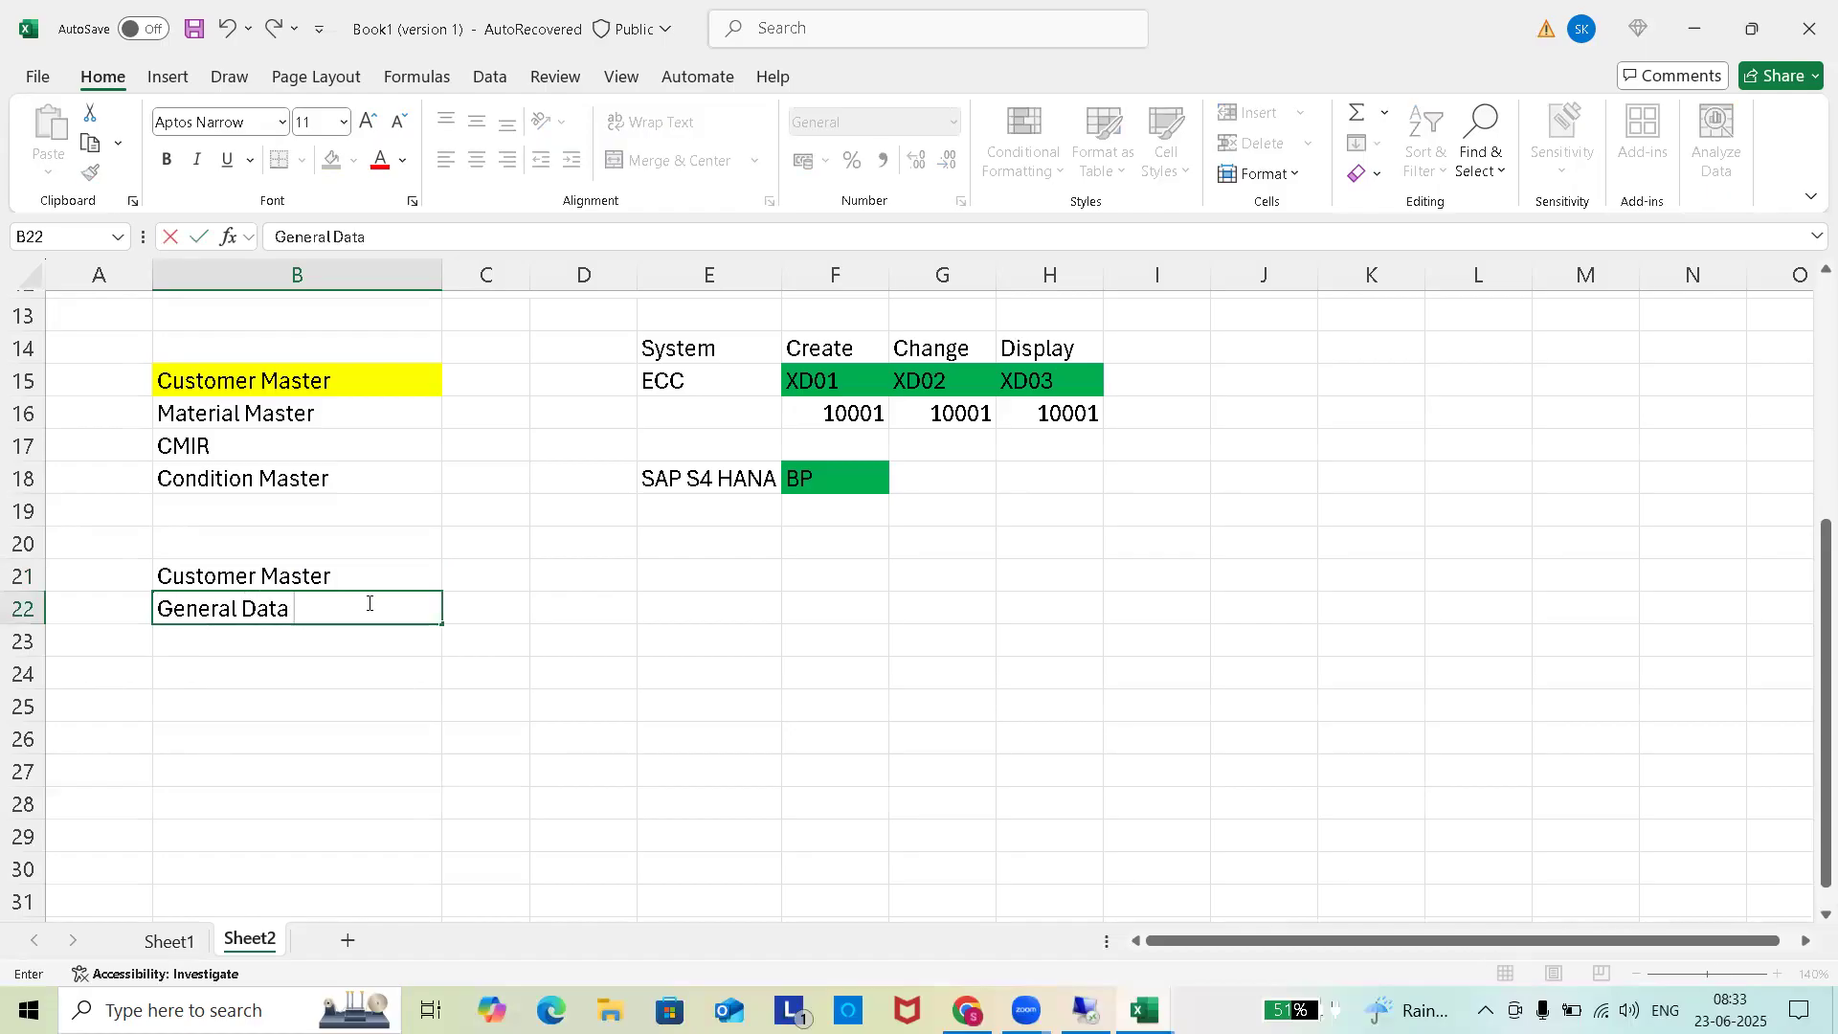
left_click(487, 612)
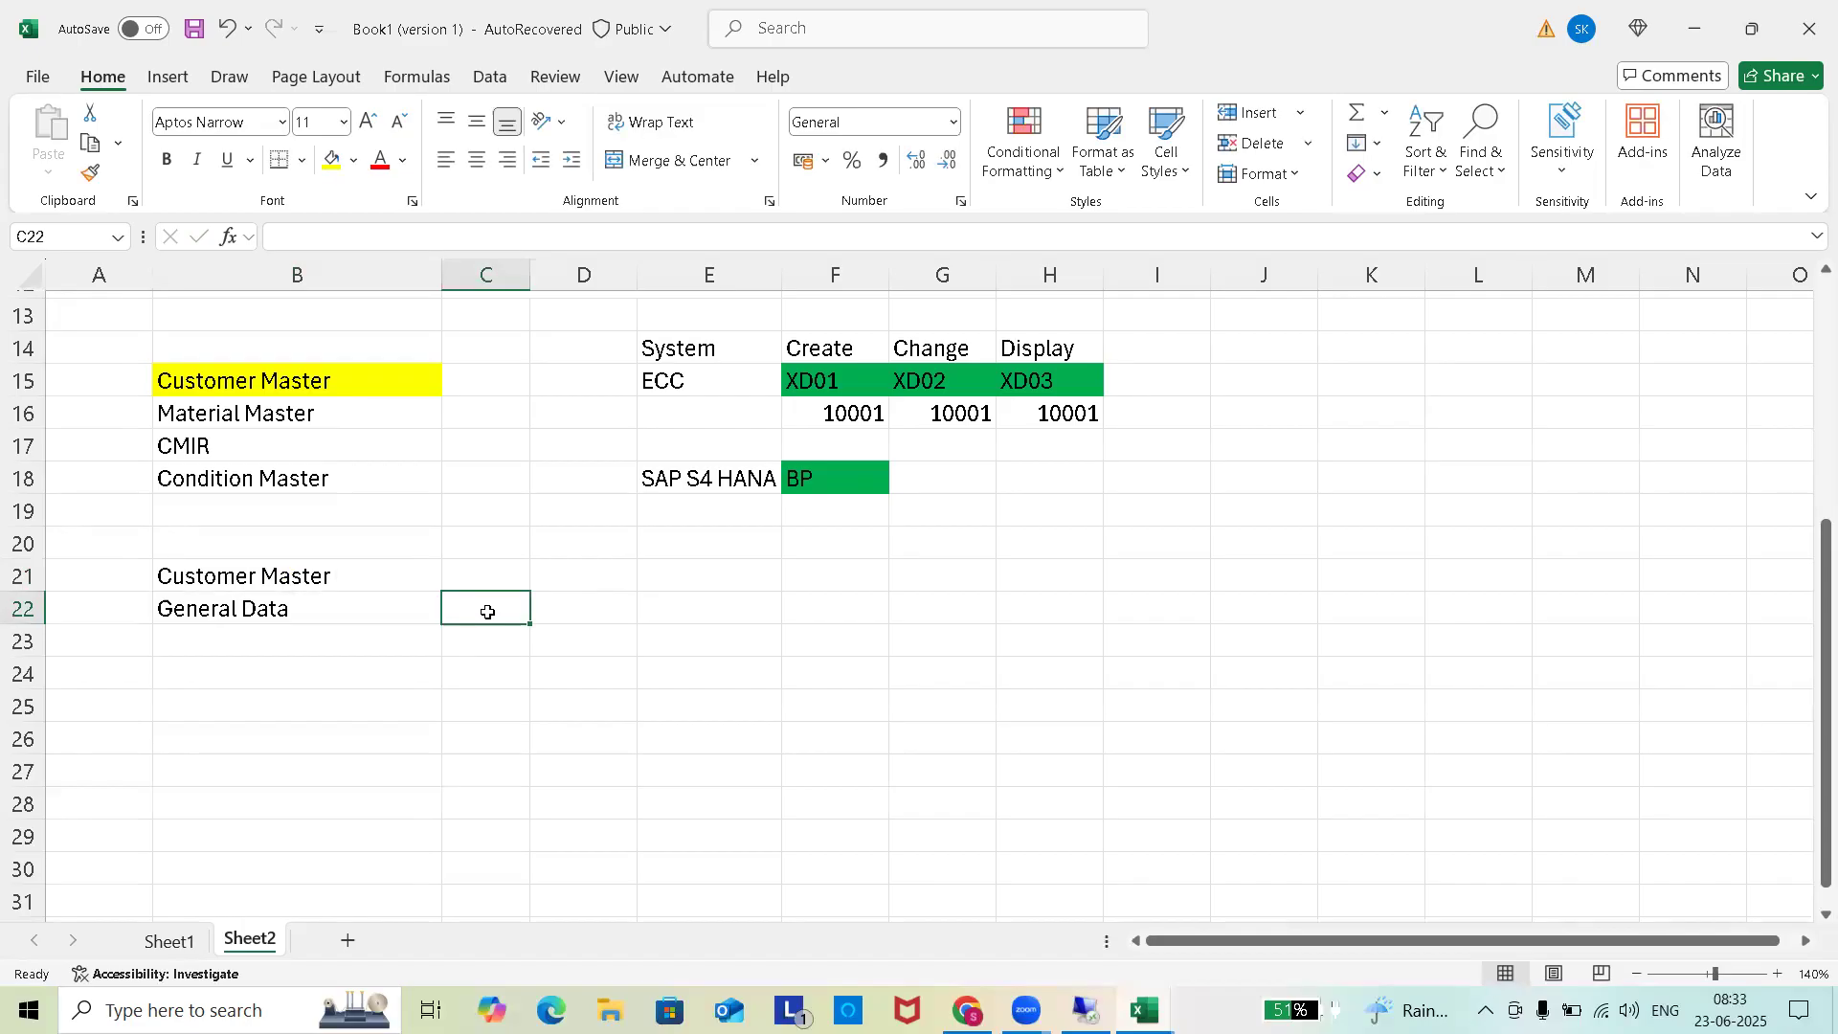
Enter Company Code Sale in C22, adjust column C width, and Sales Area Data in D22.
type("Co")
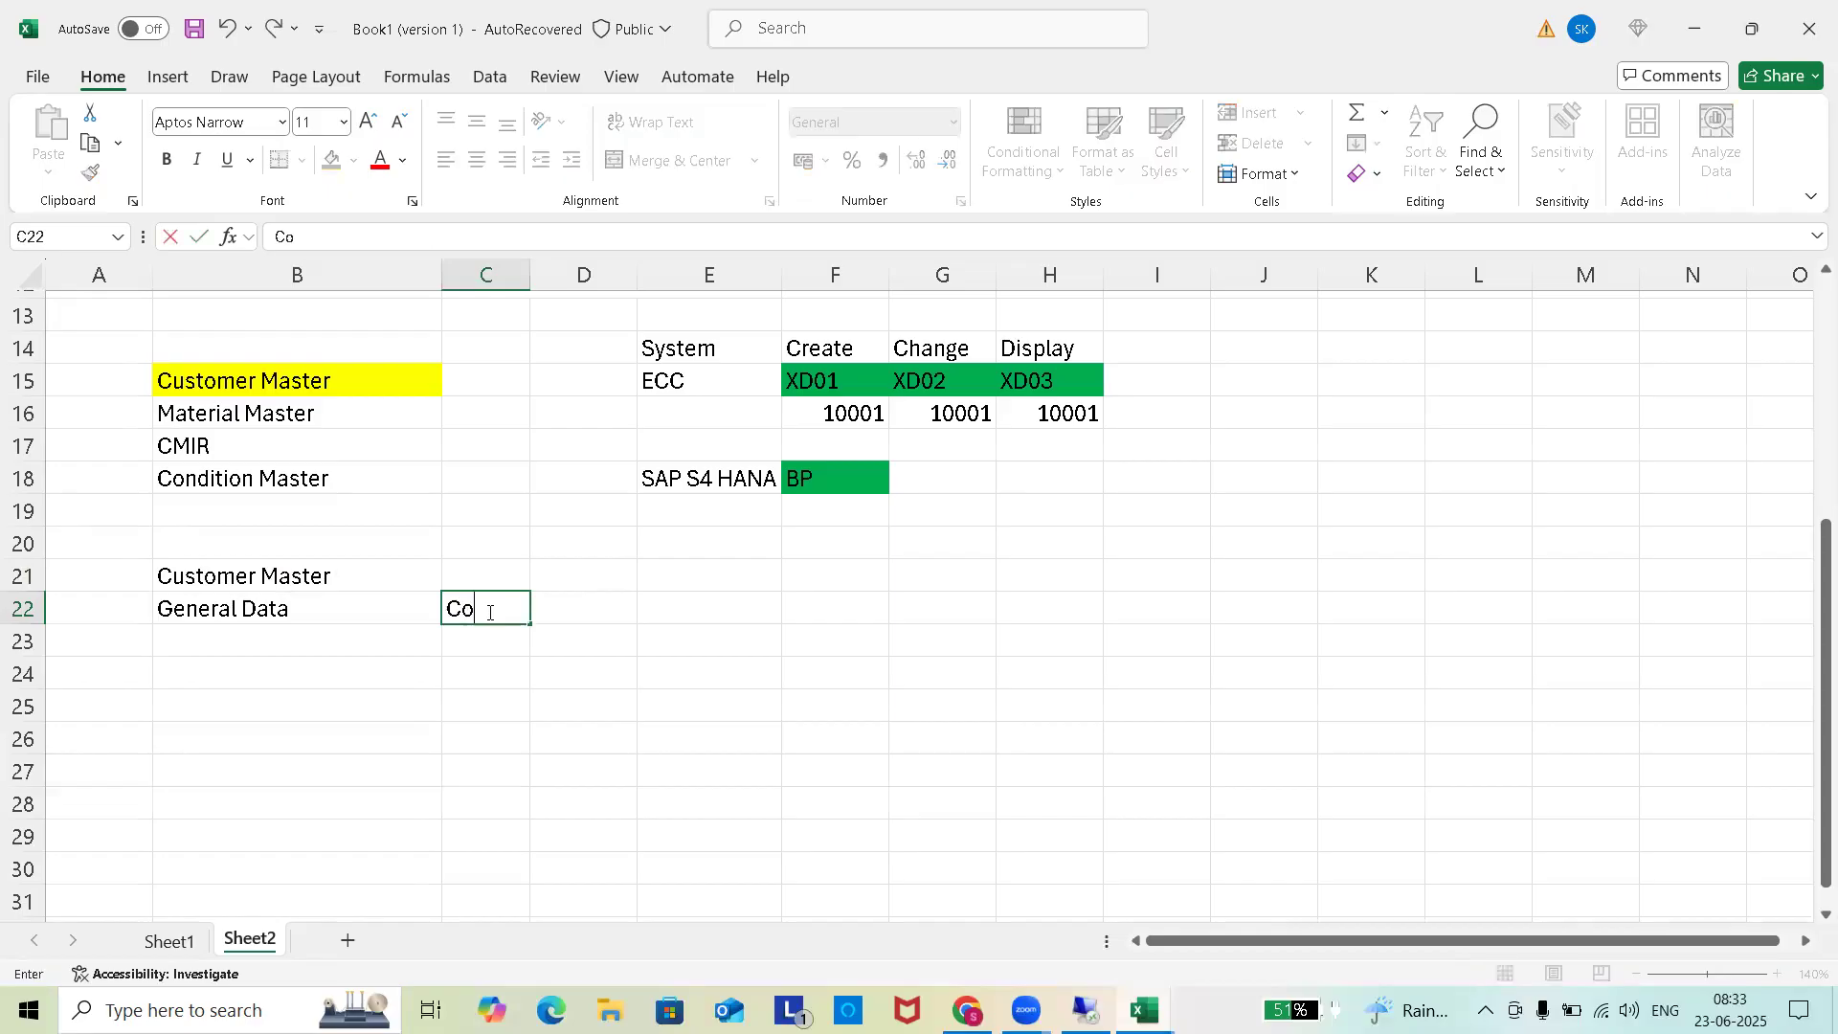
type("mpany Code Sales")
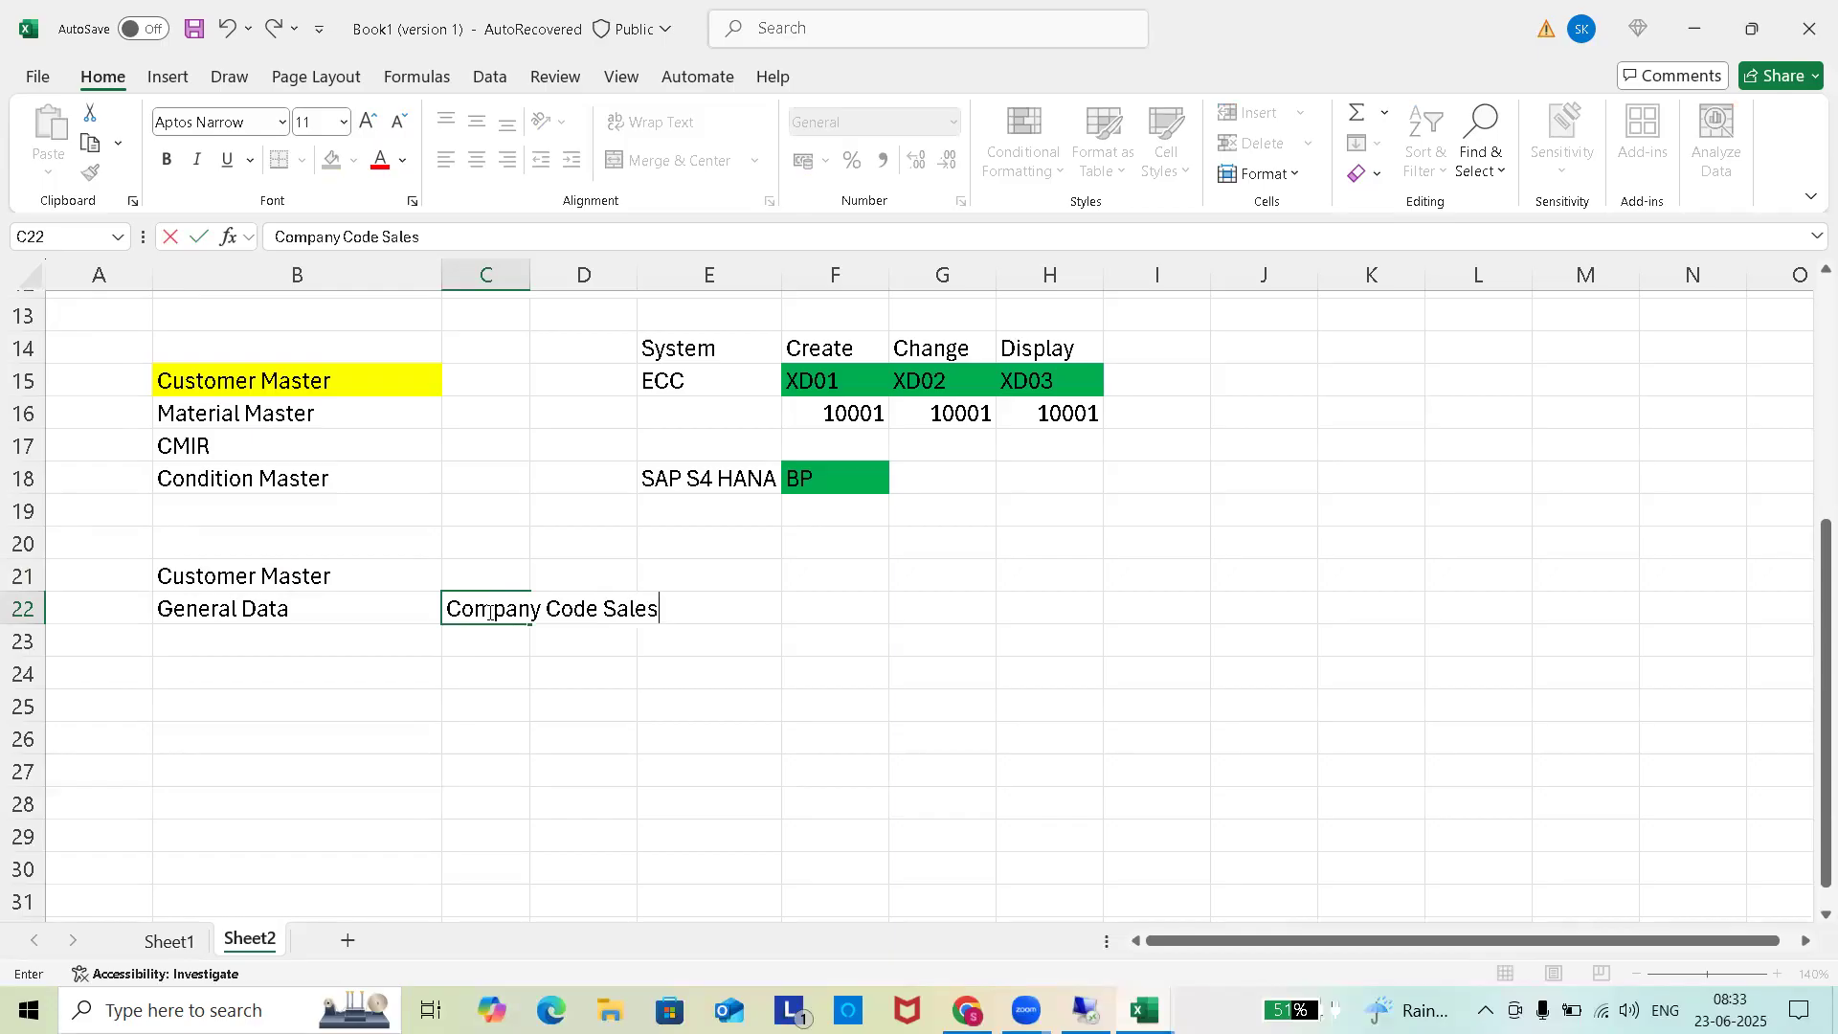
key("BackSpace")
double_click(530, 272)
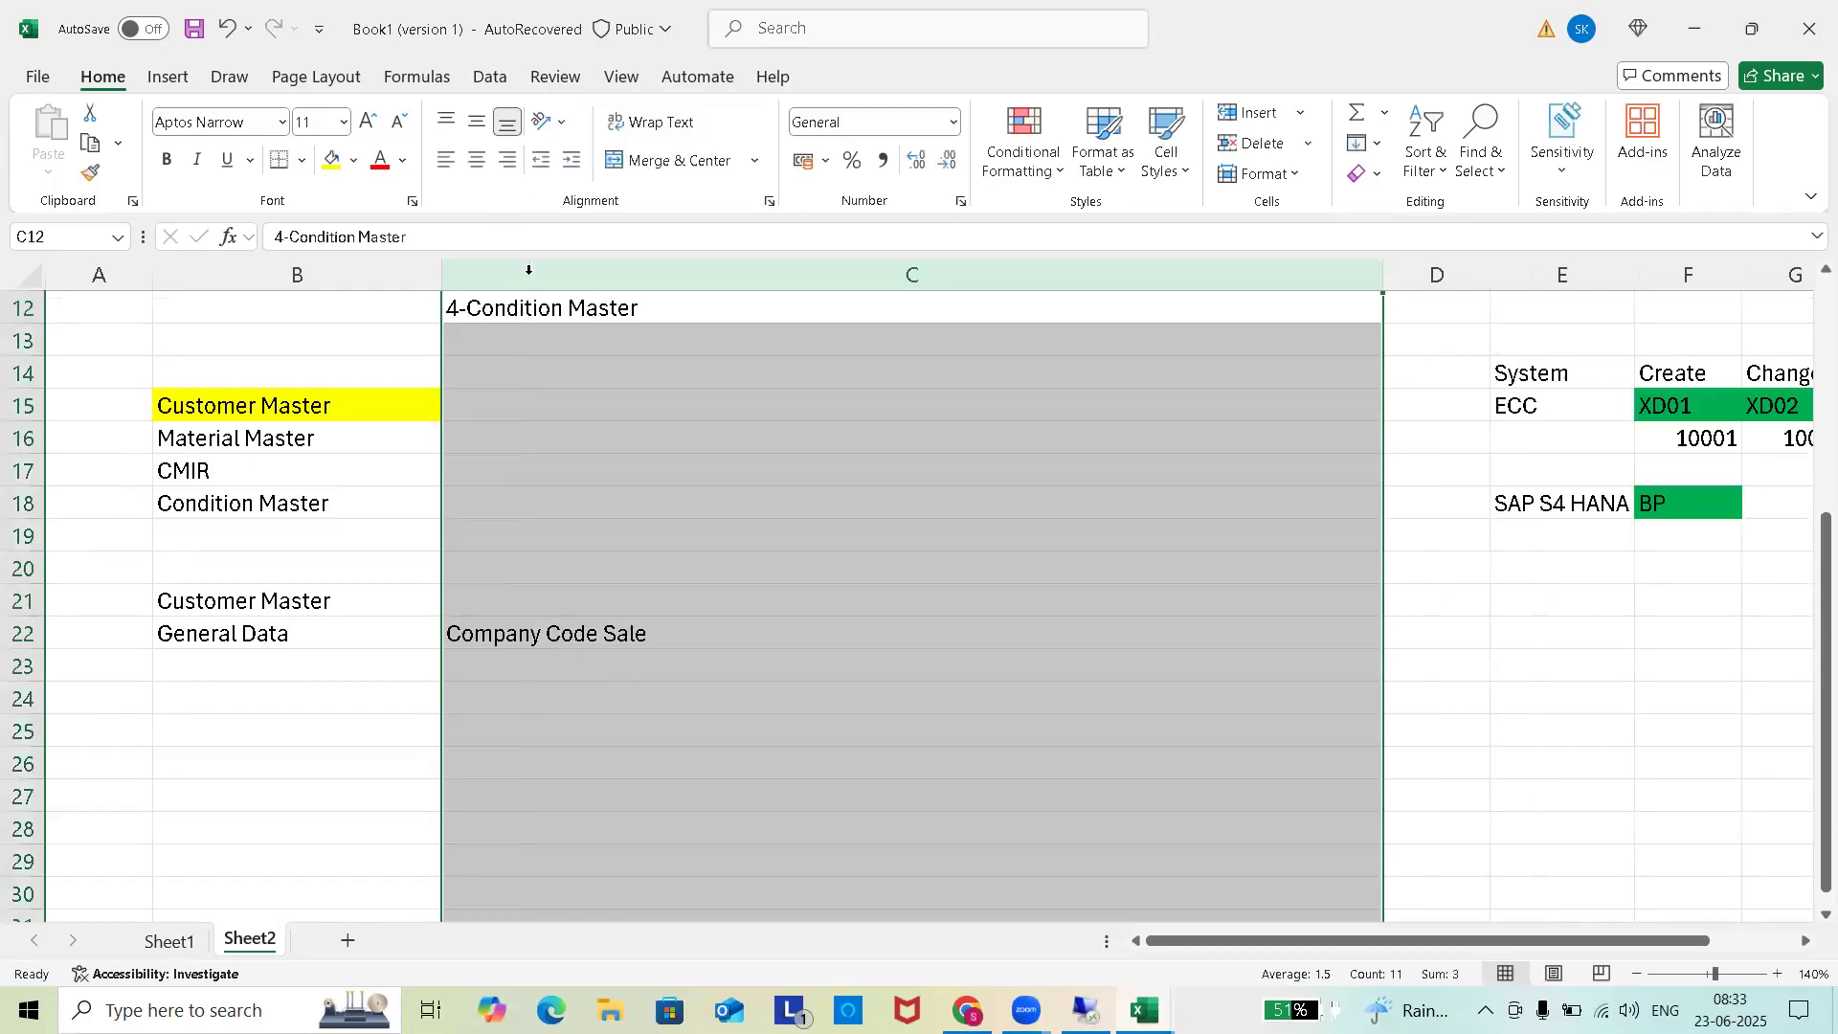
left_click_drag(1383, 268, 673, 456)
left_click(728, 636)
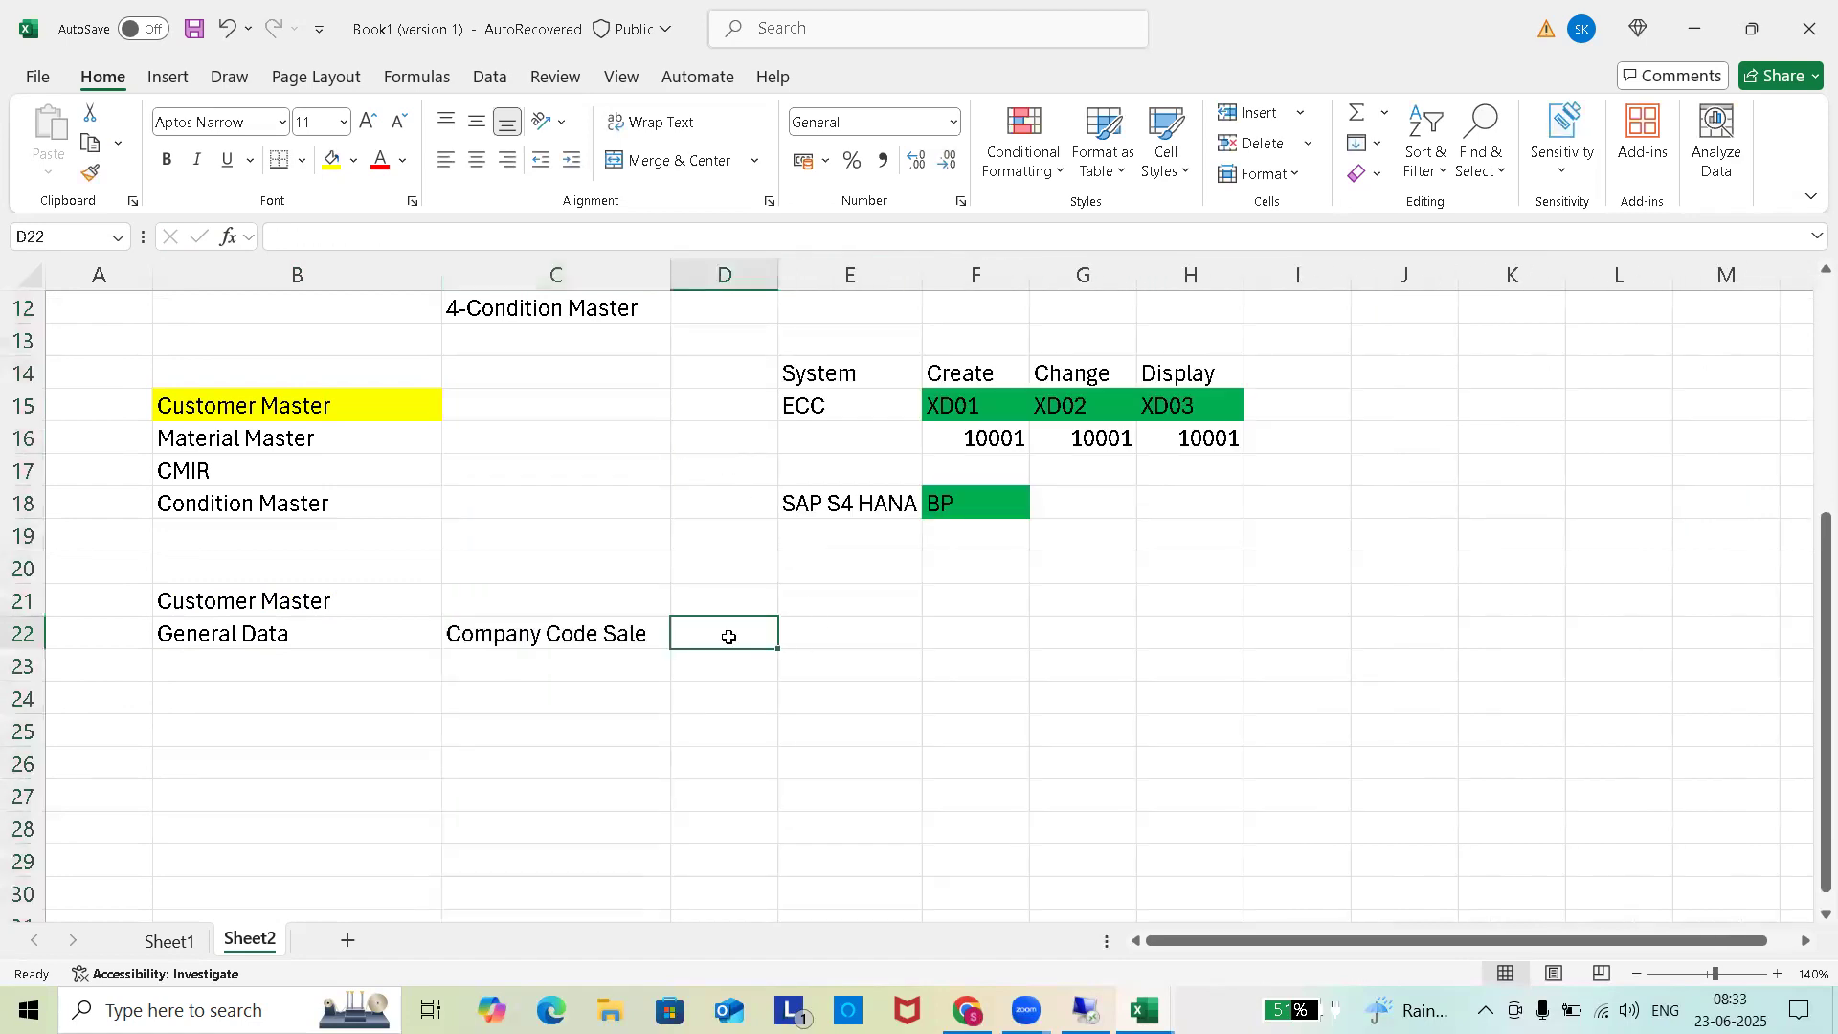
type("Sales")
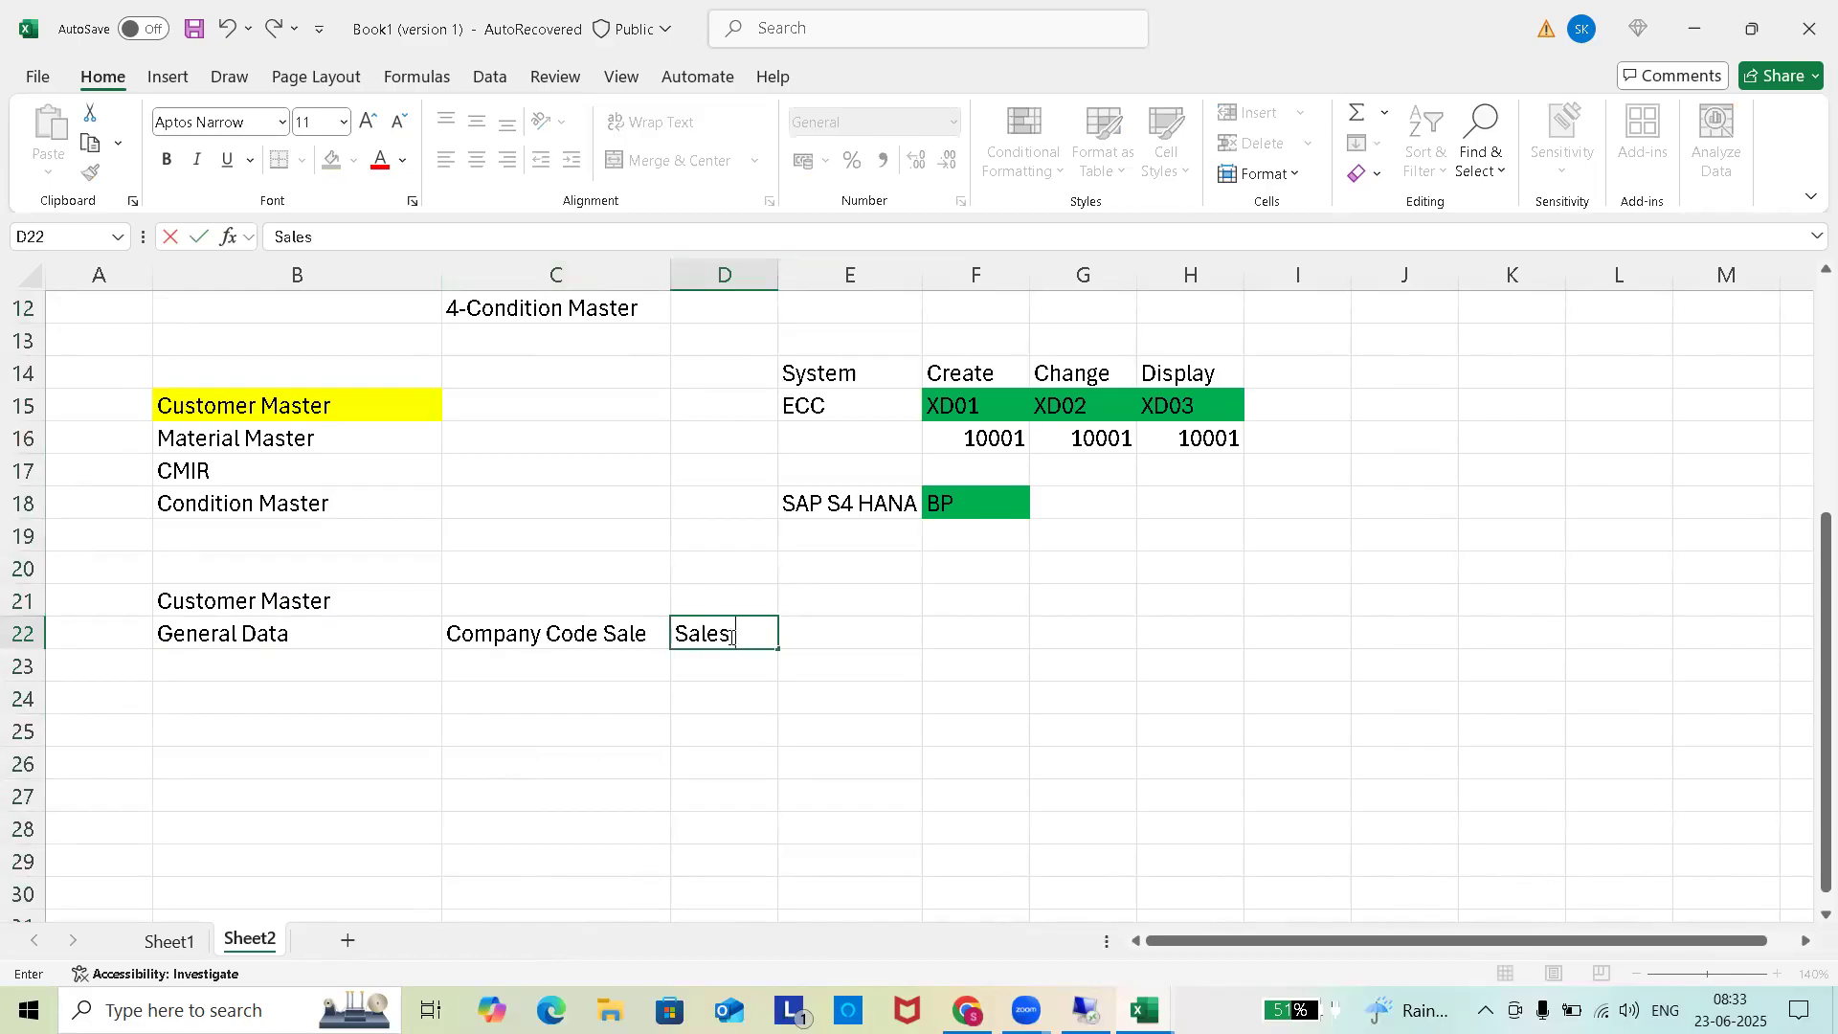
type(" Area Data")
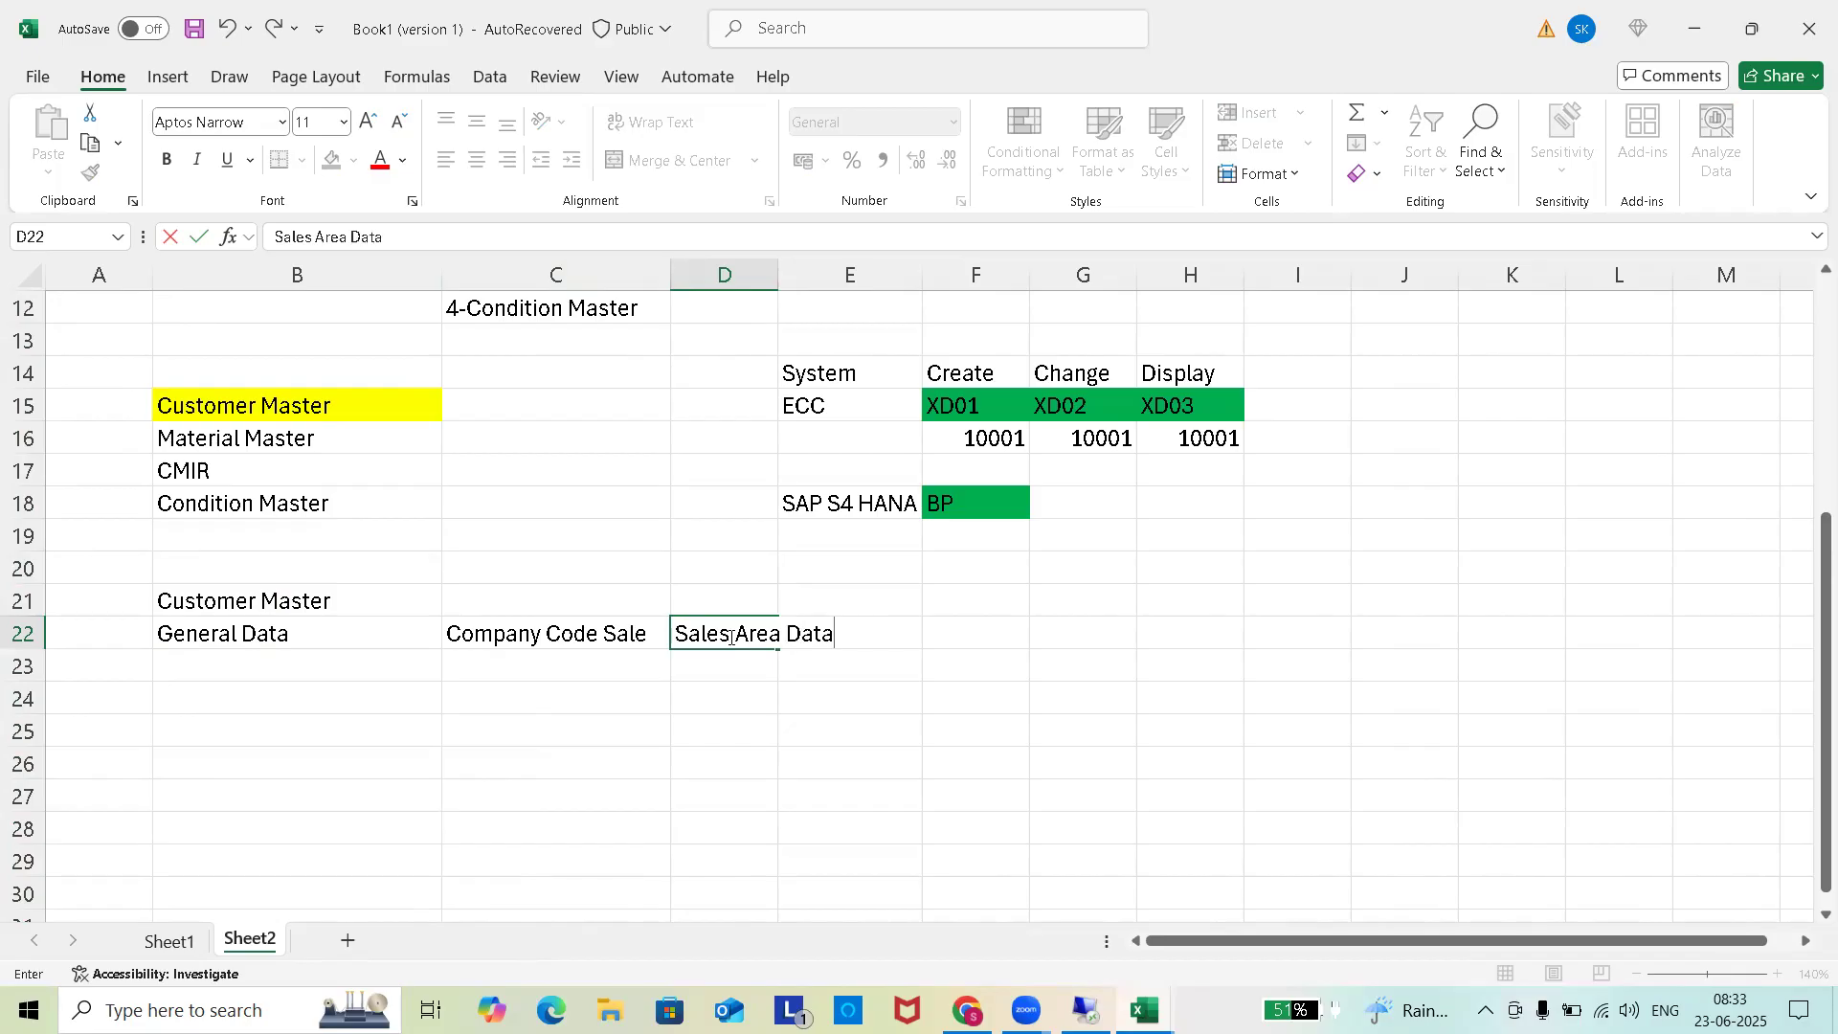
left_click(737, 702)
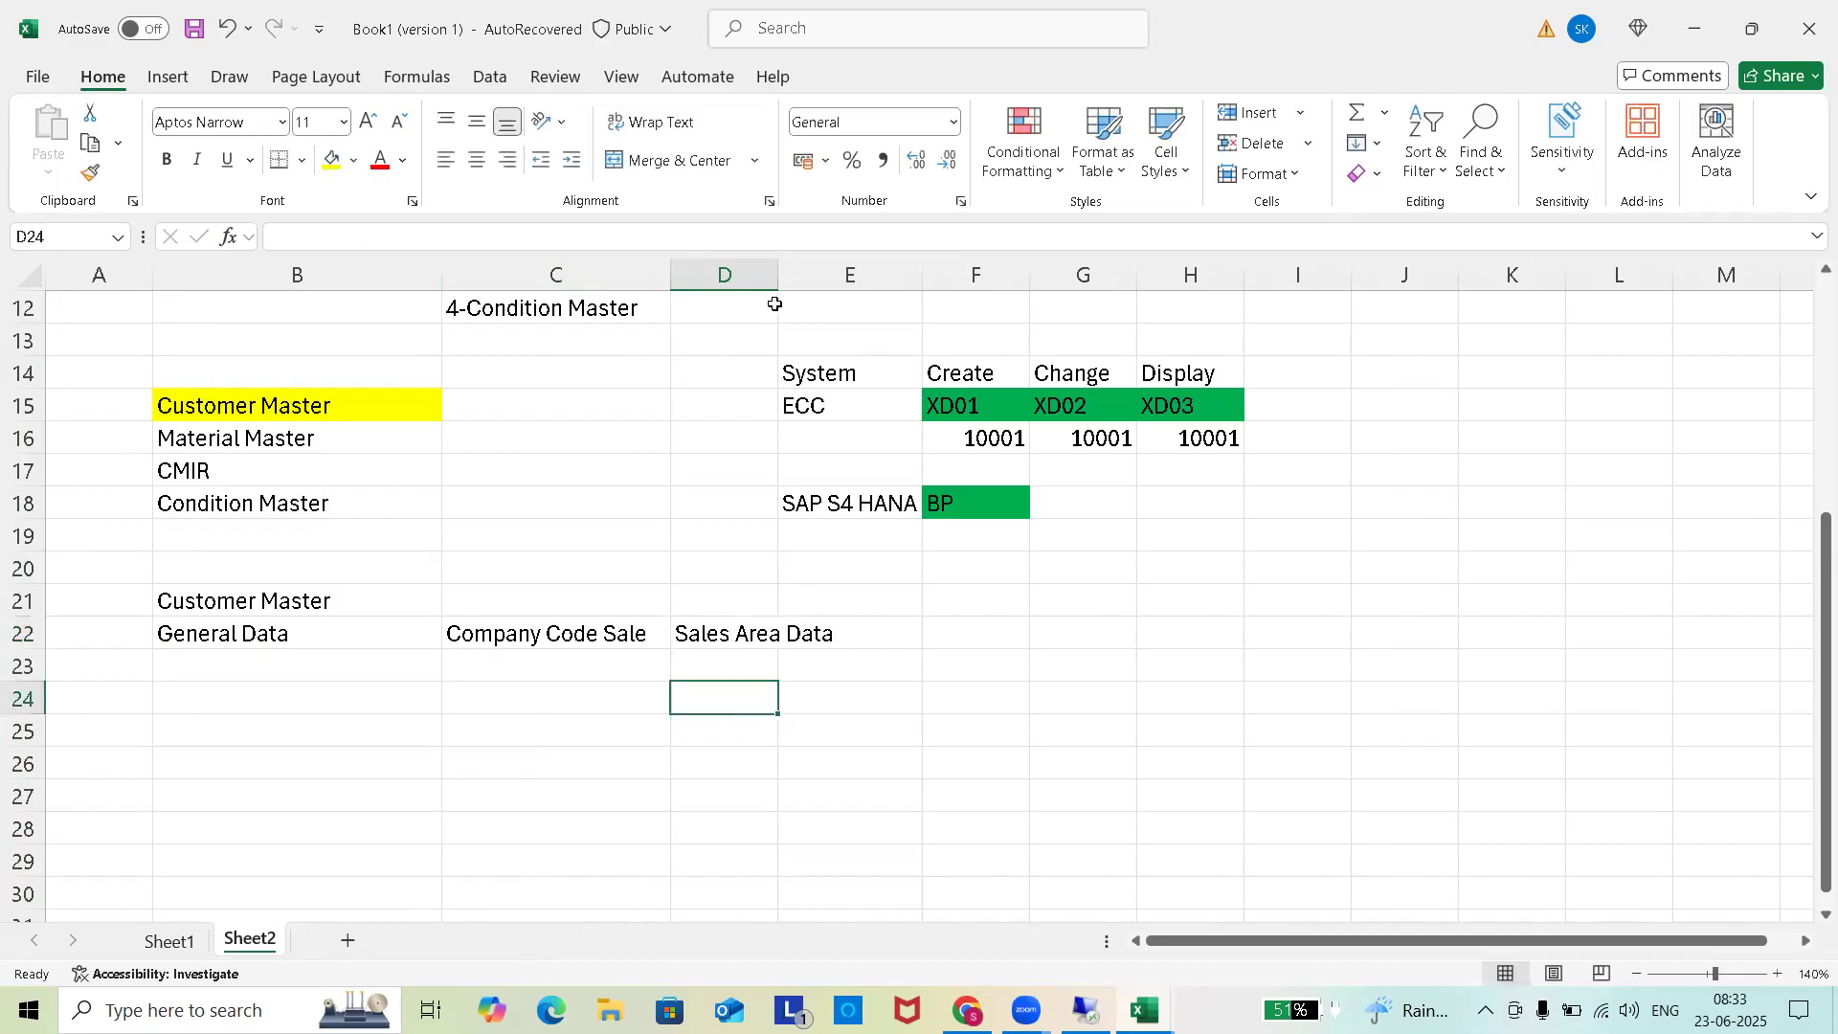
Change C22 to Company Code Data and widen column D to fit Sales Area Data.
left_click(647, 630)
double_click(647, 632)
key("BackSpace")
key("BackSpace")
key("BackSpace")
key("BackSpace")
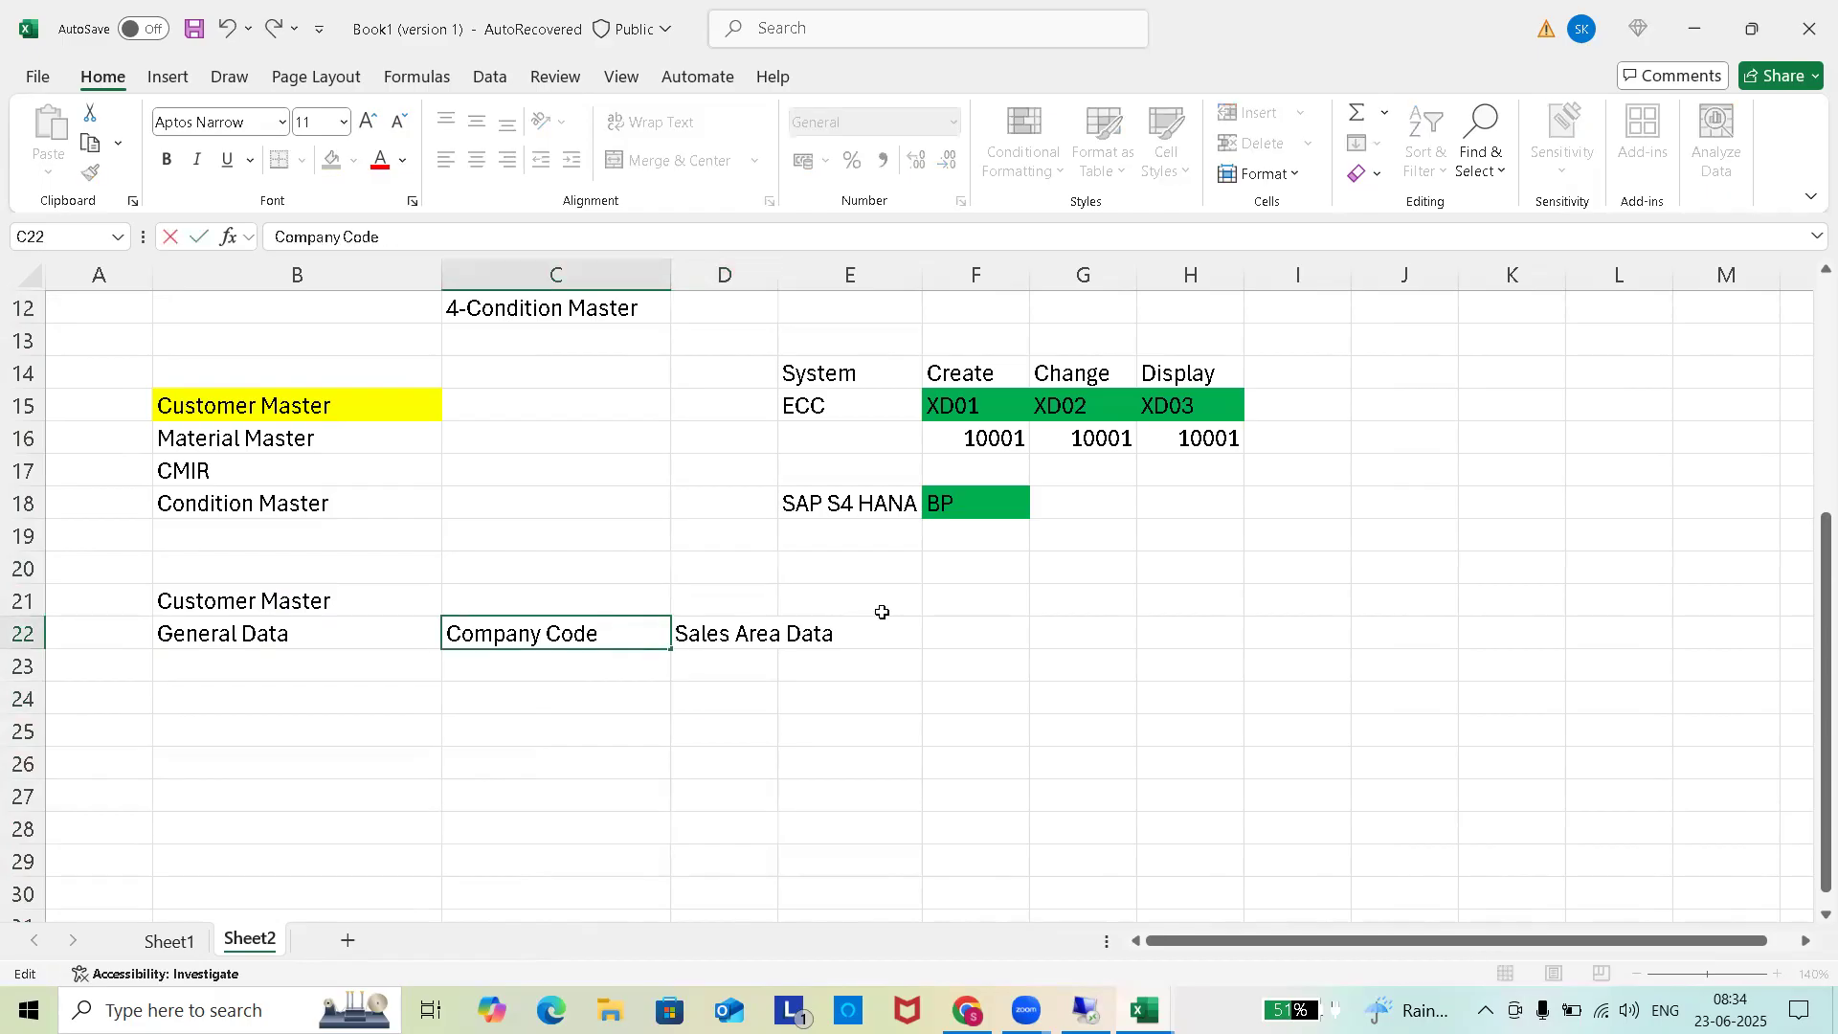
type("Data")
left_click(781, 271)
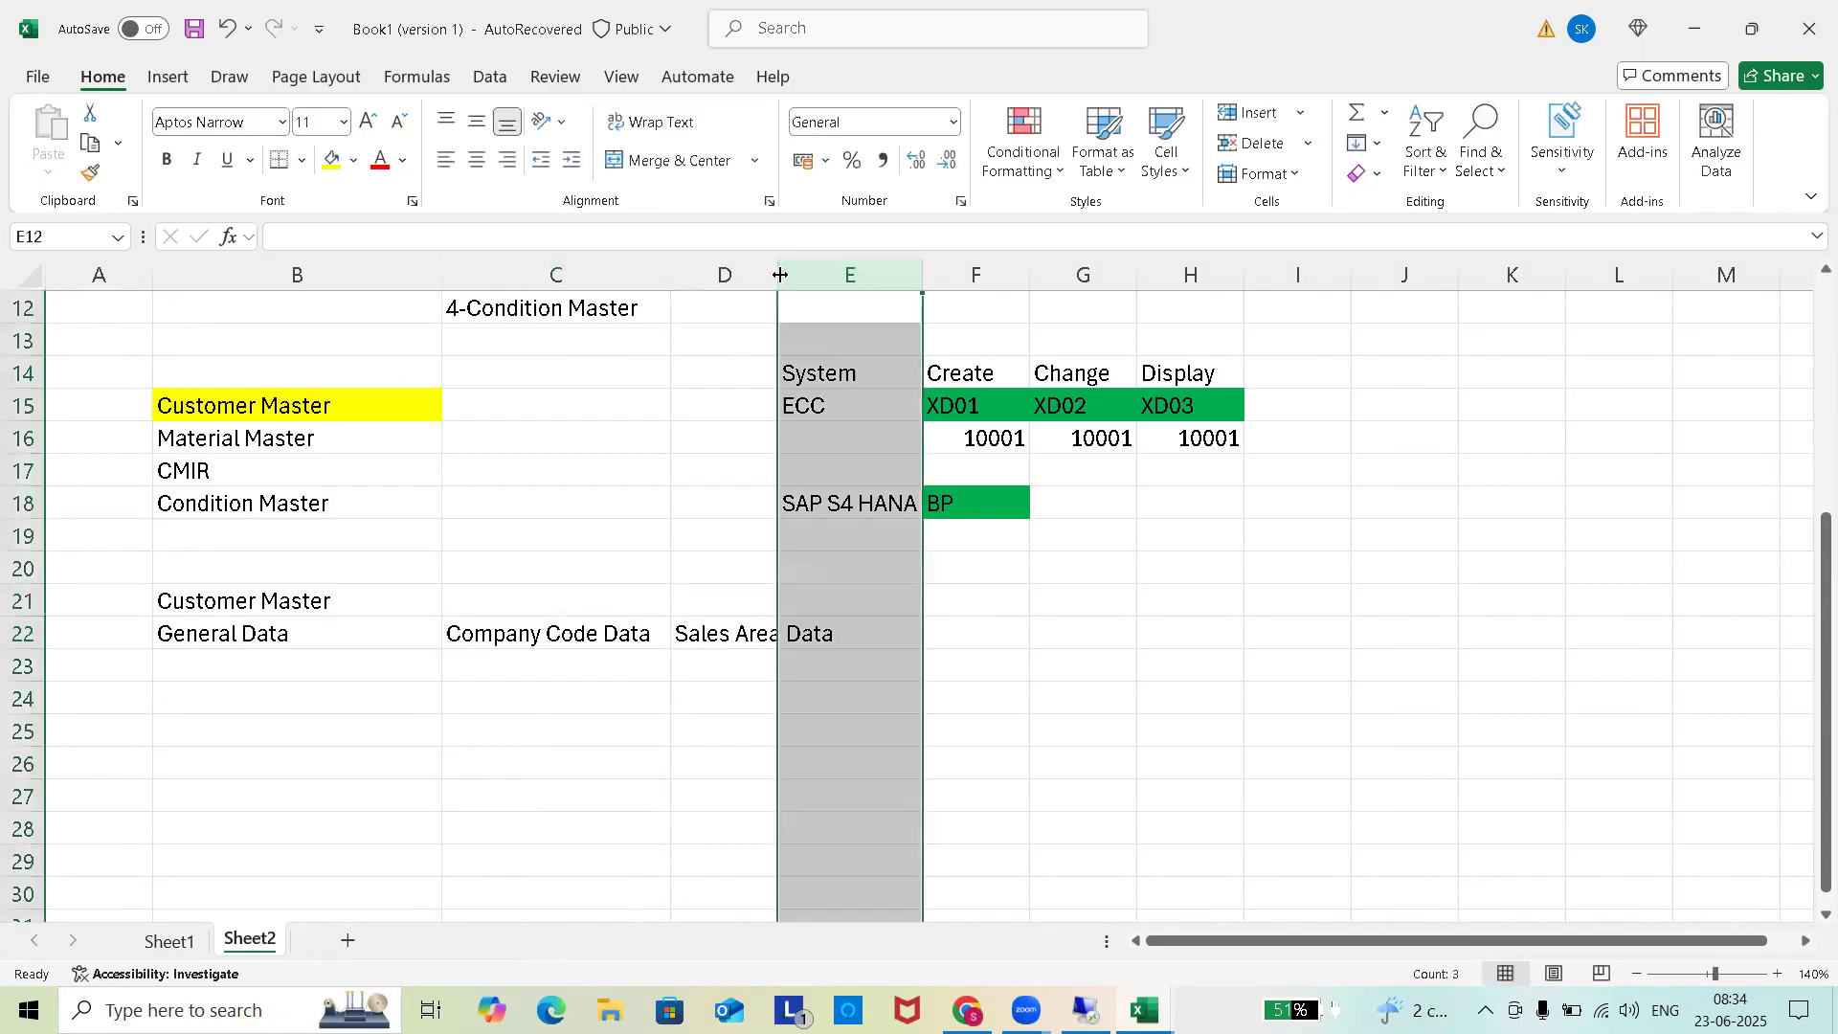
left_click_drag(781, 275, 850, 275)
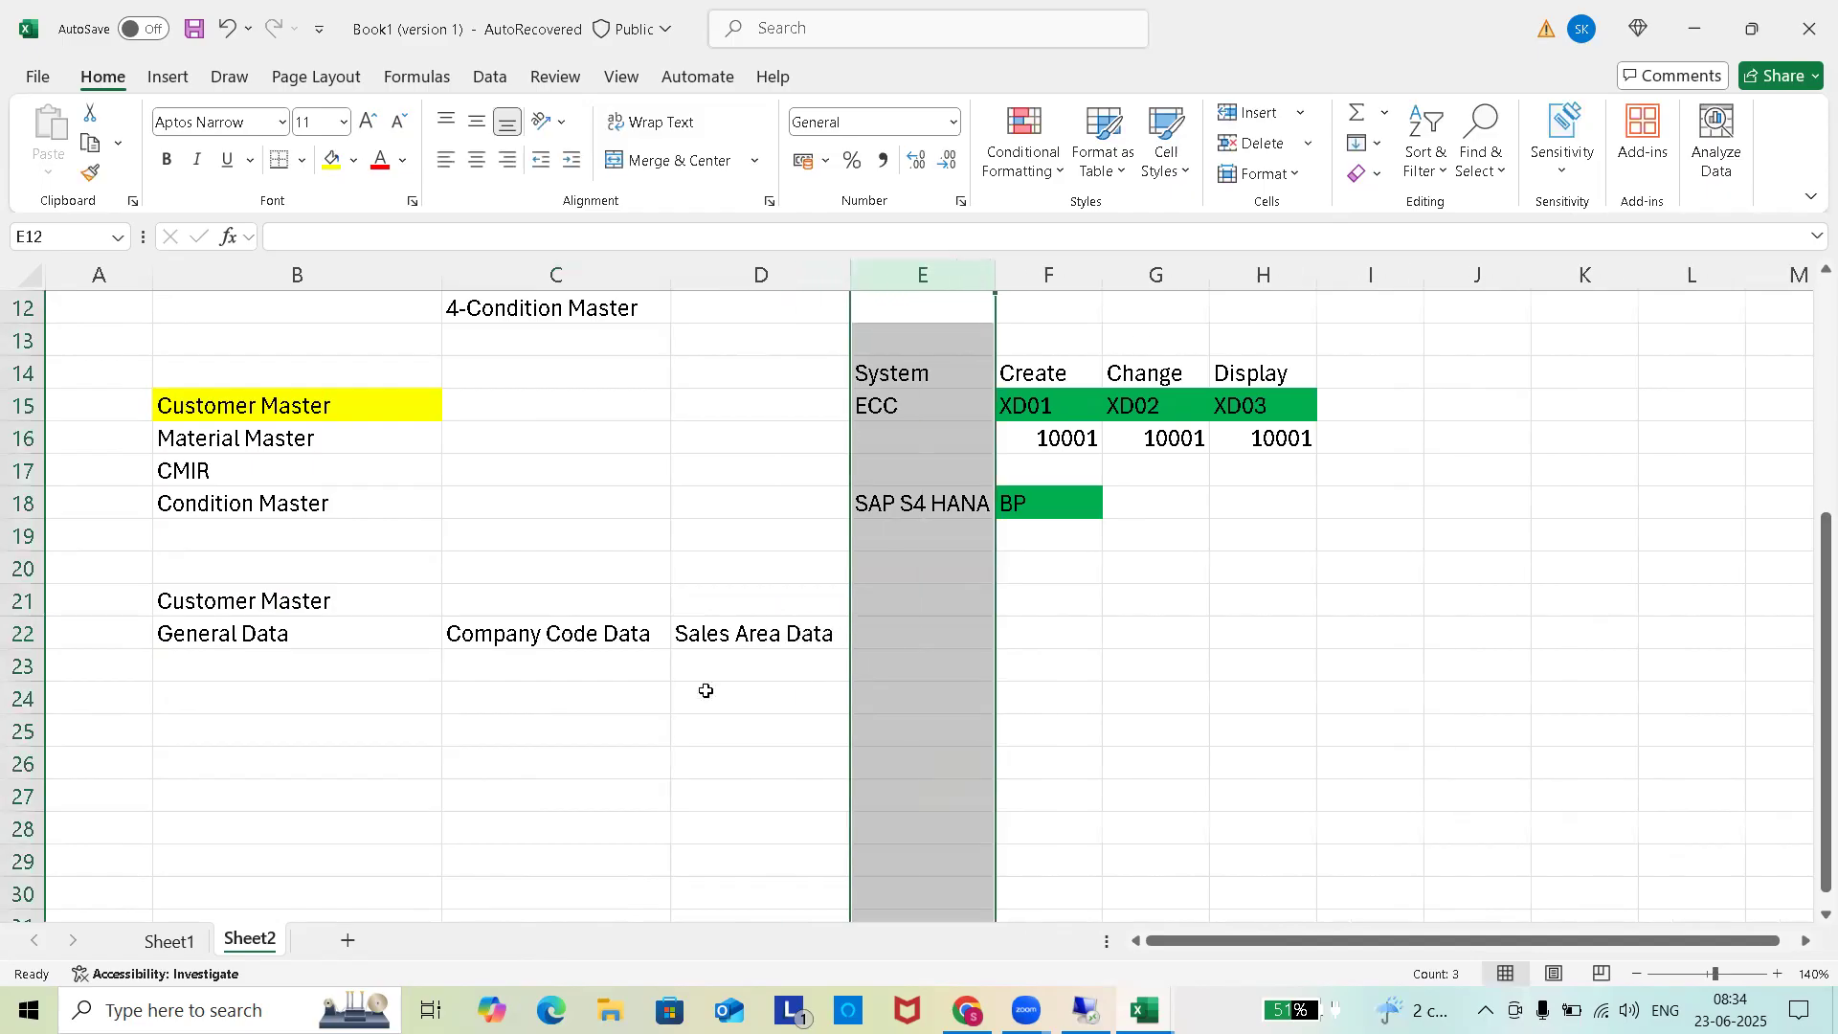
left_click(565, 756)
List Address and Commu in B23:B24 under General Data.
left_click(252, 664)
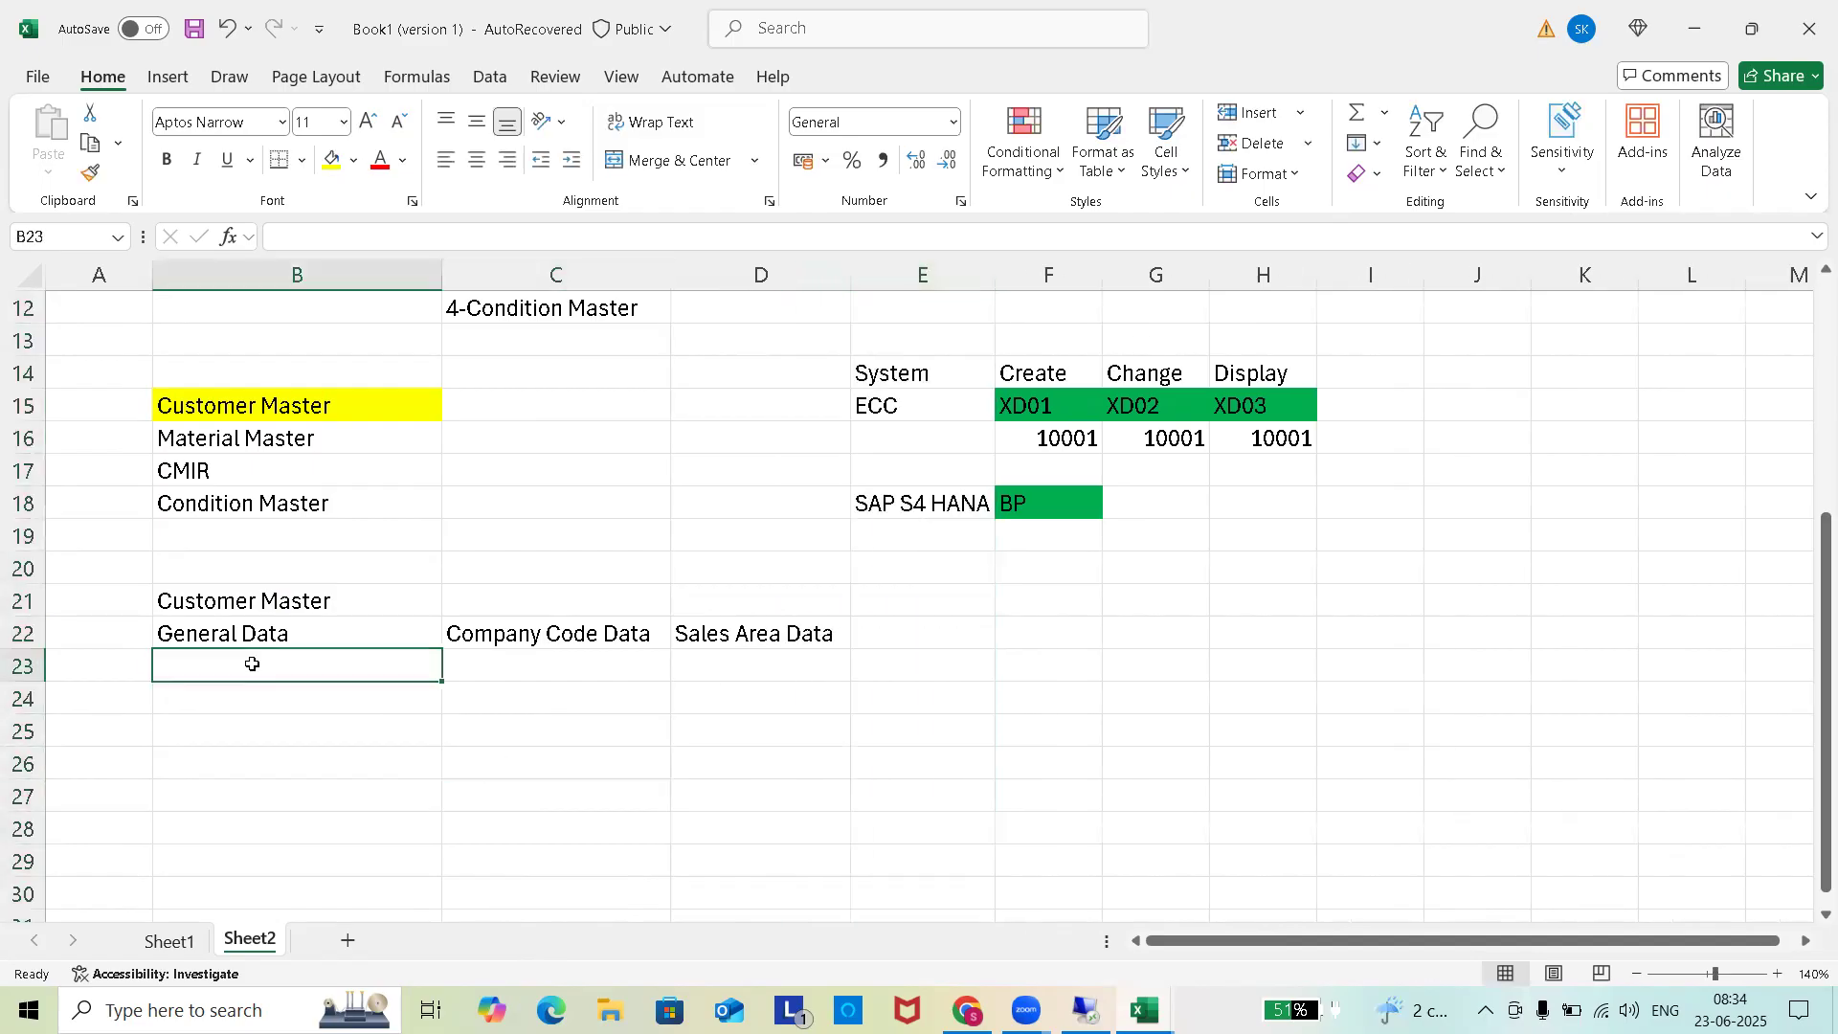
type("A")
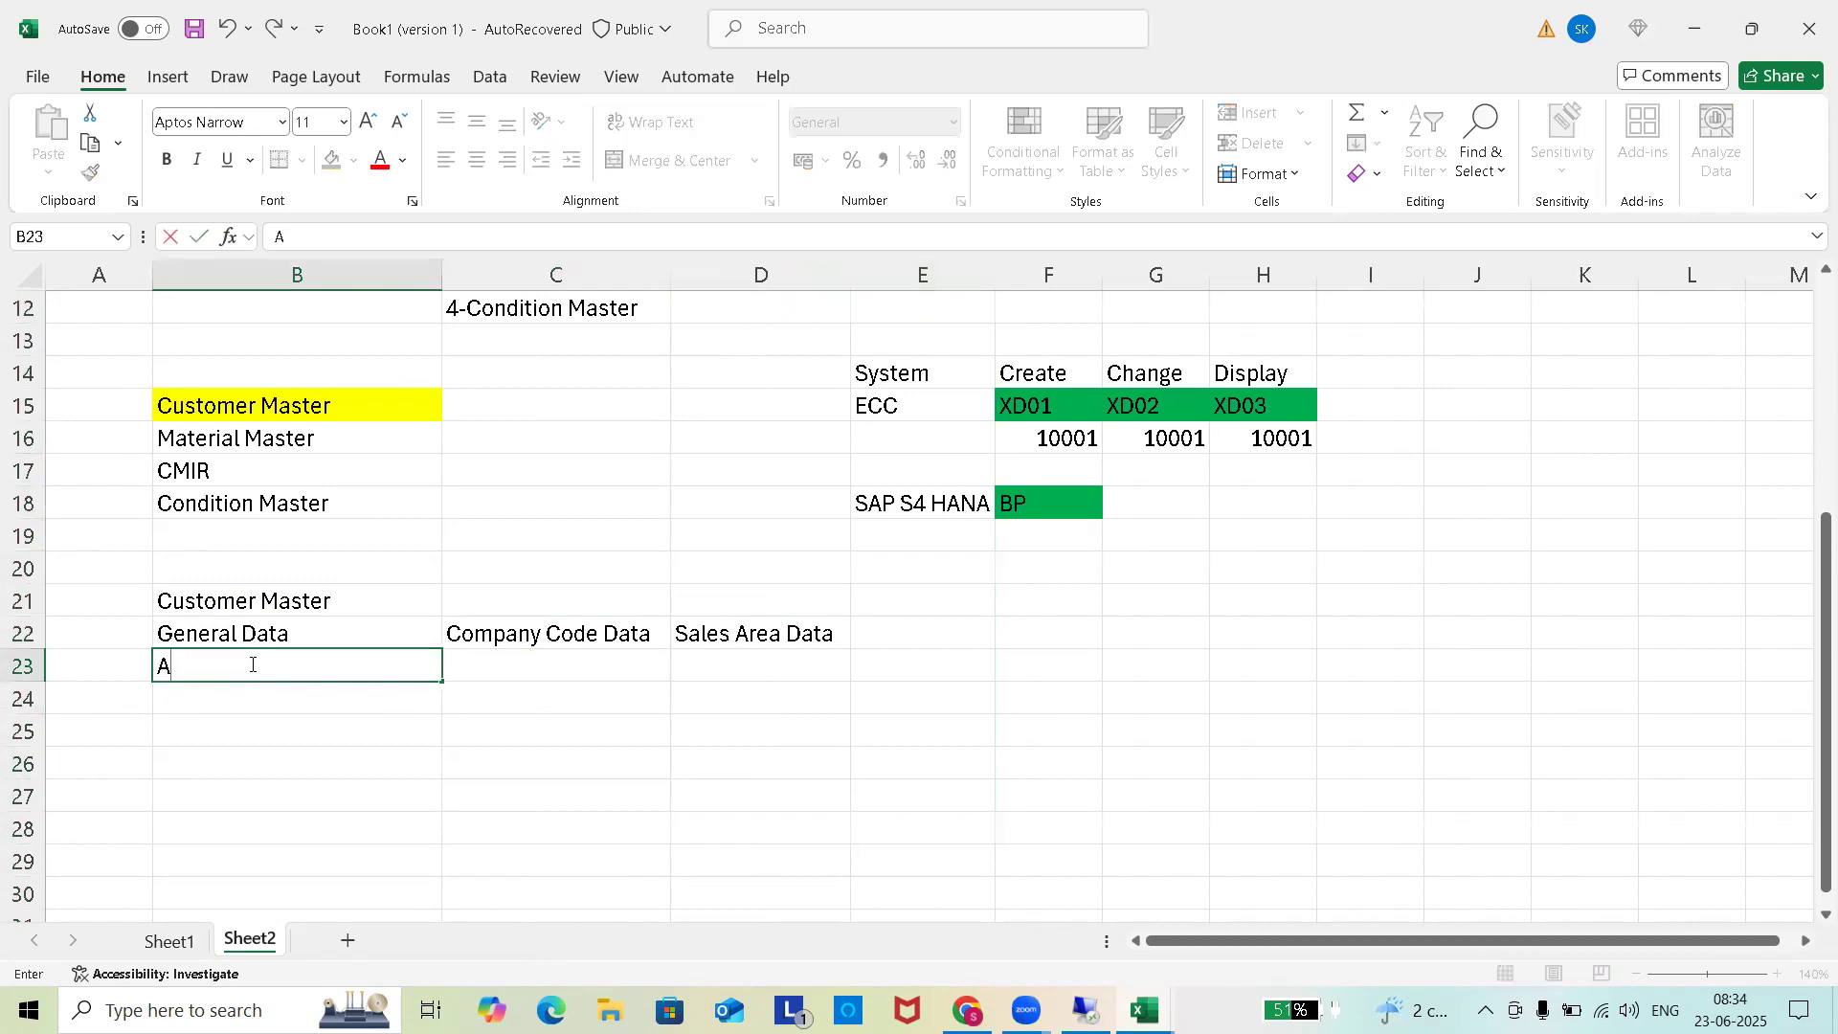
type("ddress")
left_click(235, 699)
type("Commu")
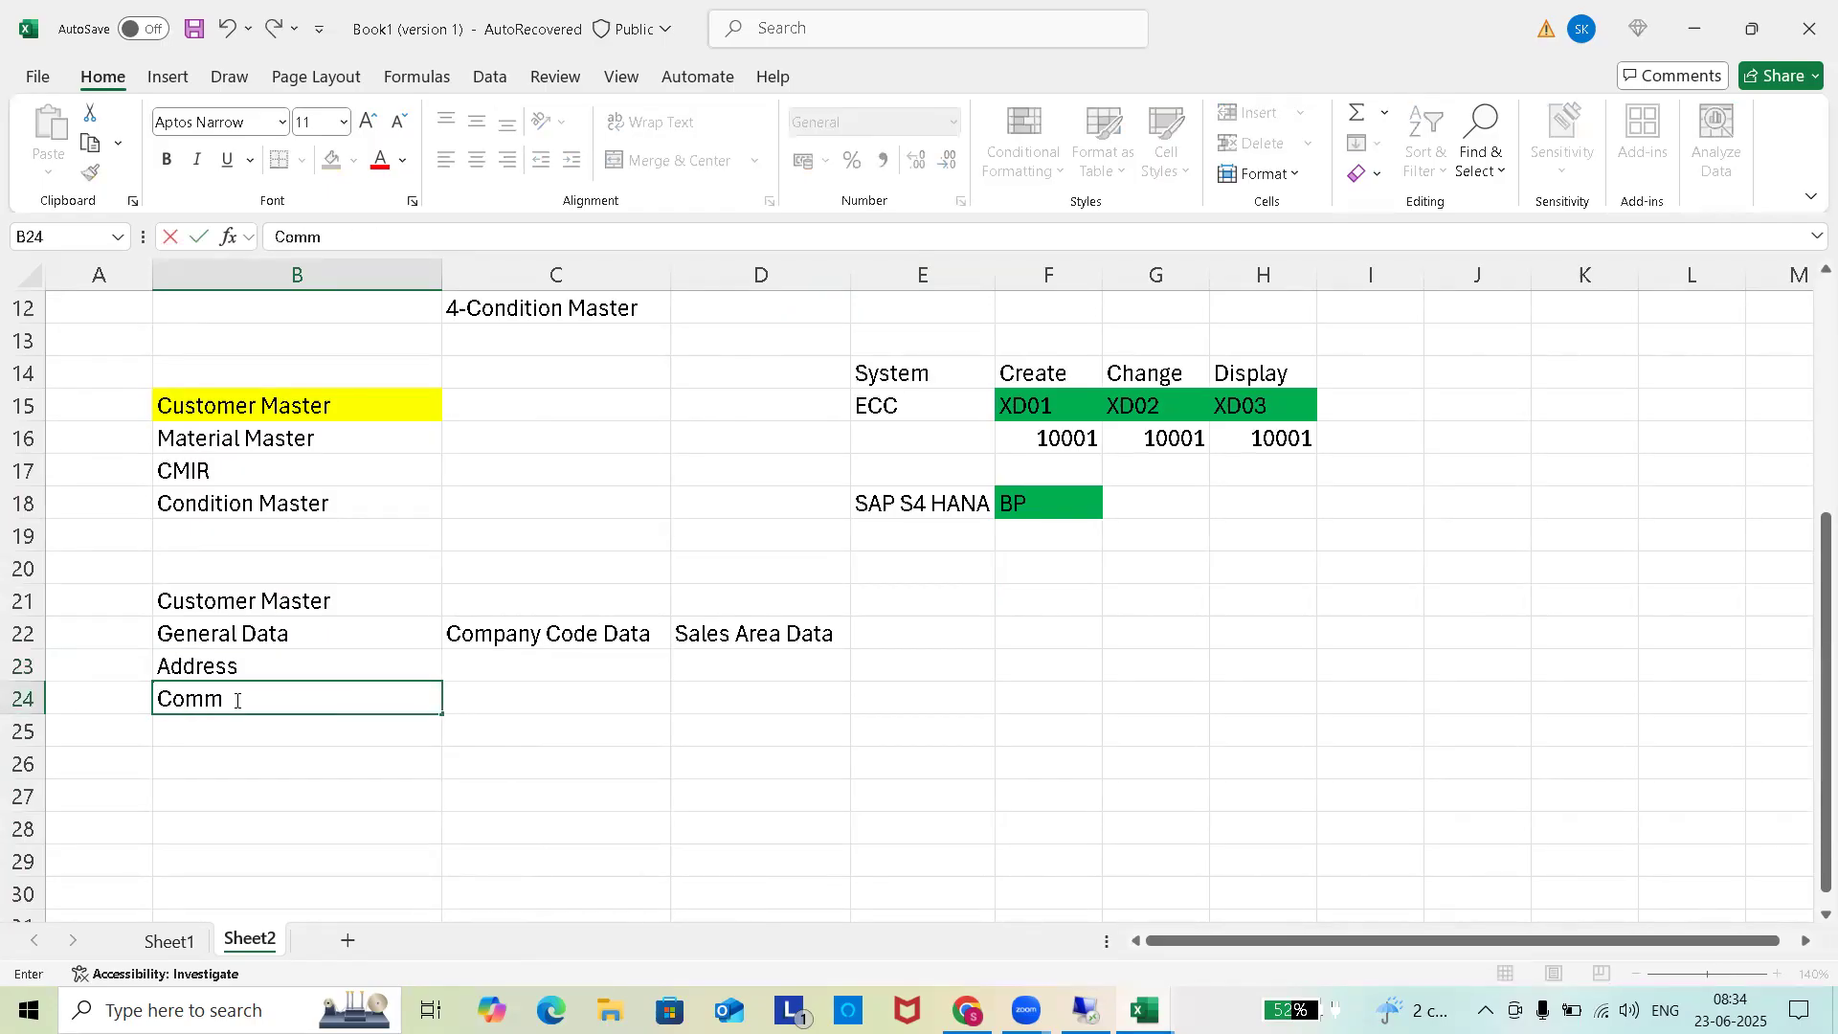
left_click(535, 667)
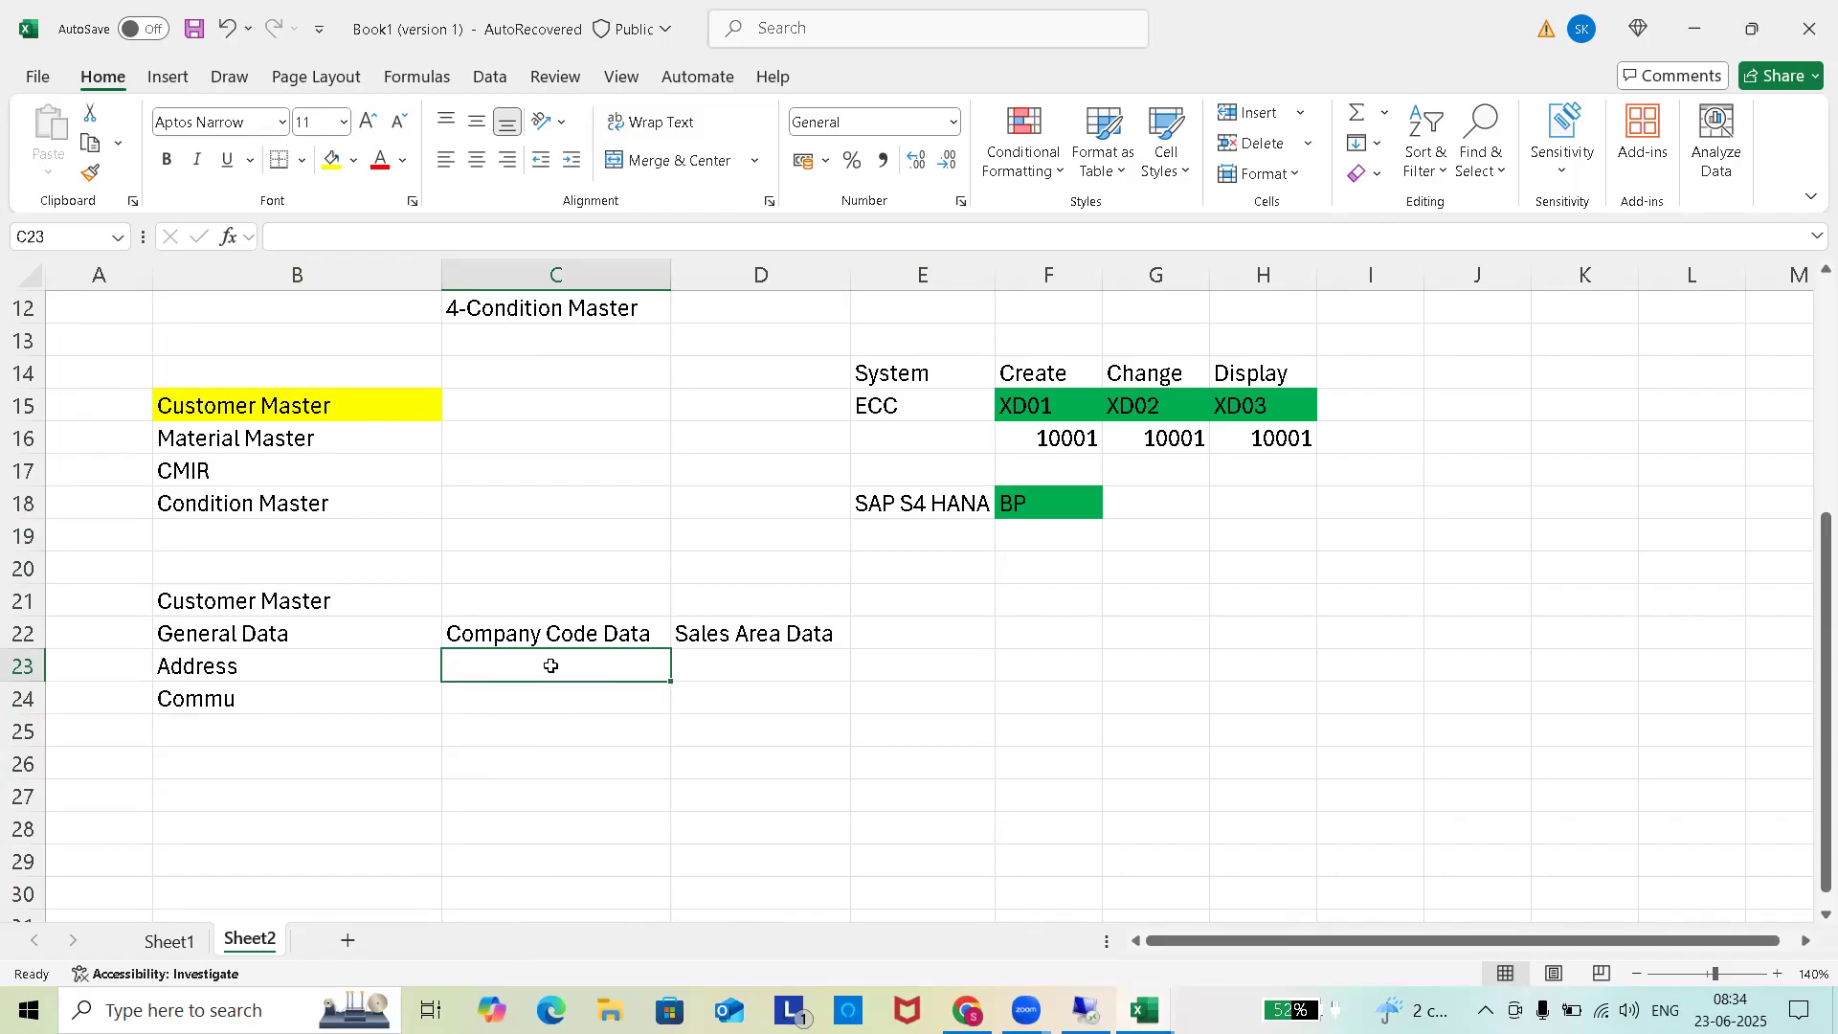
List Account Management, Payement Transact and Insurance in C23:C25.
type("Ac")
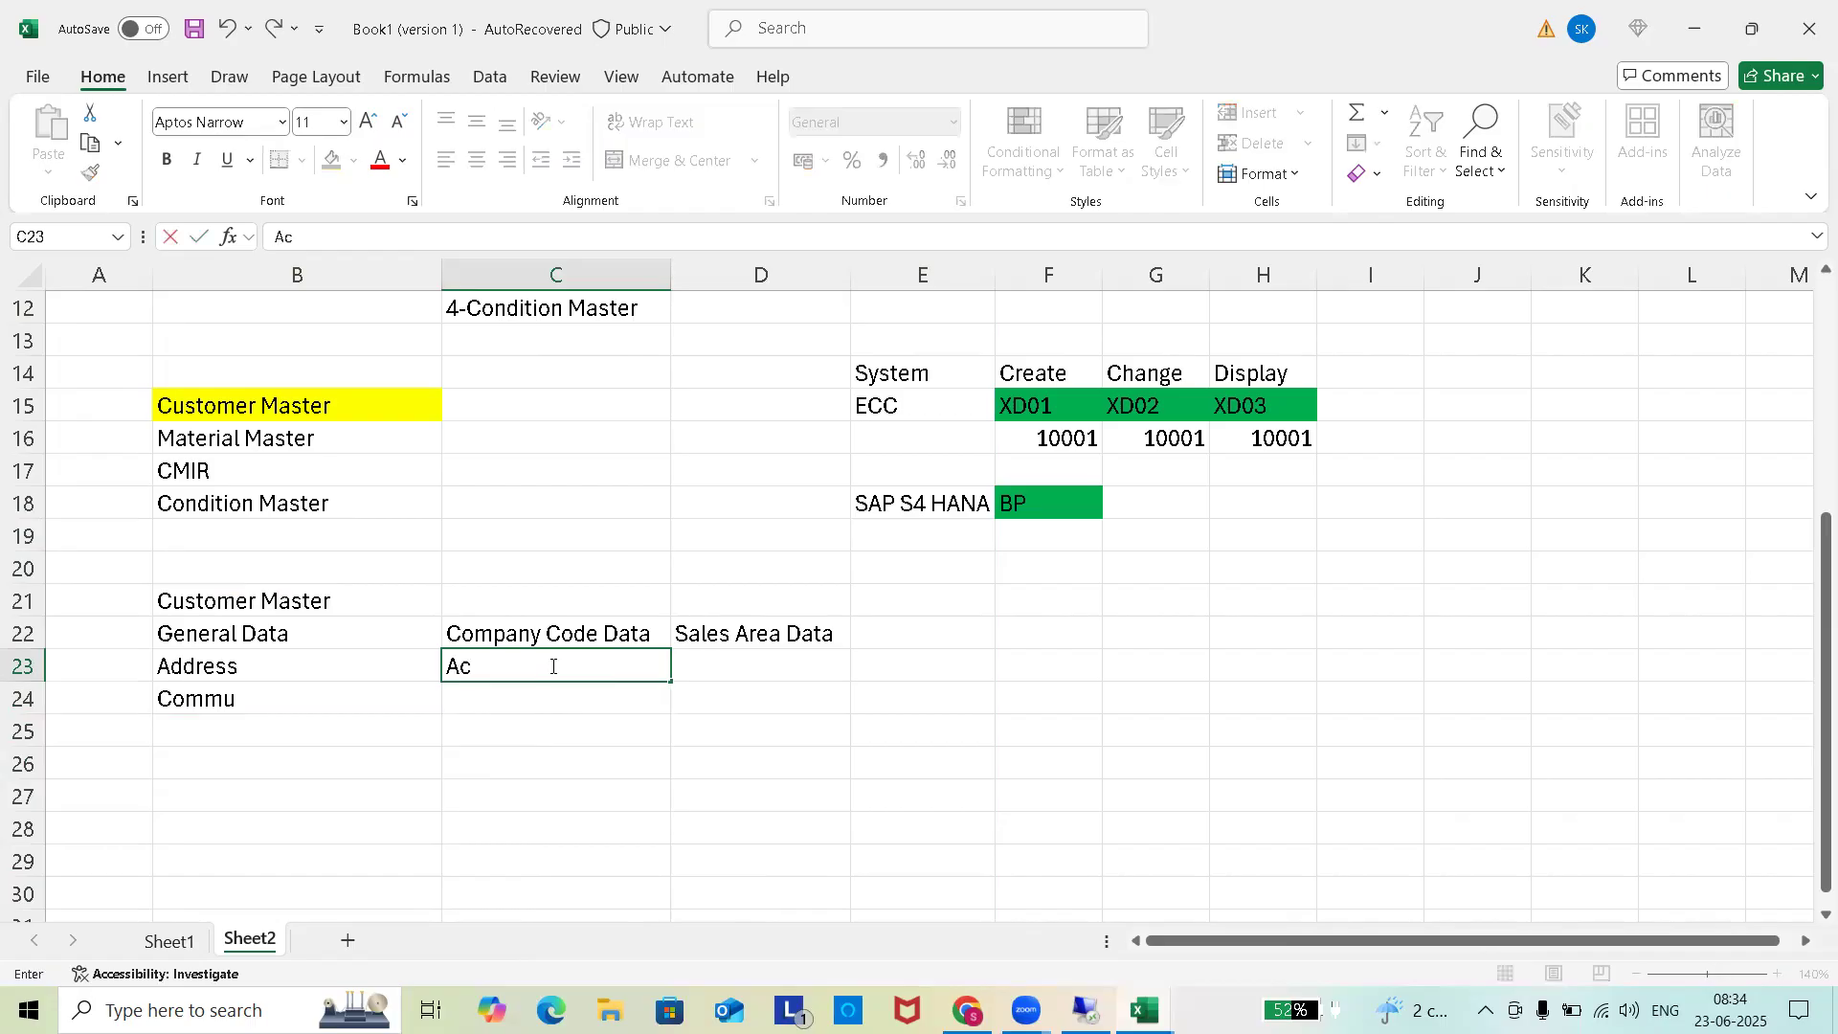
type("count Management")
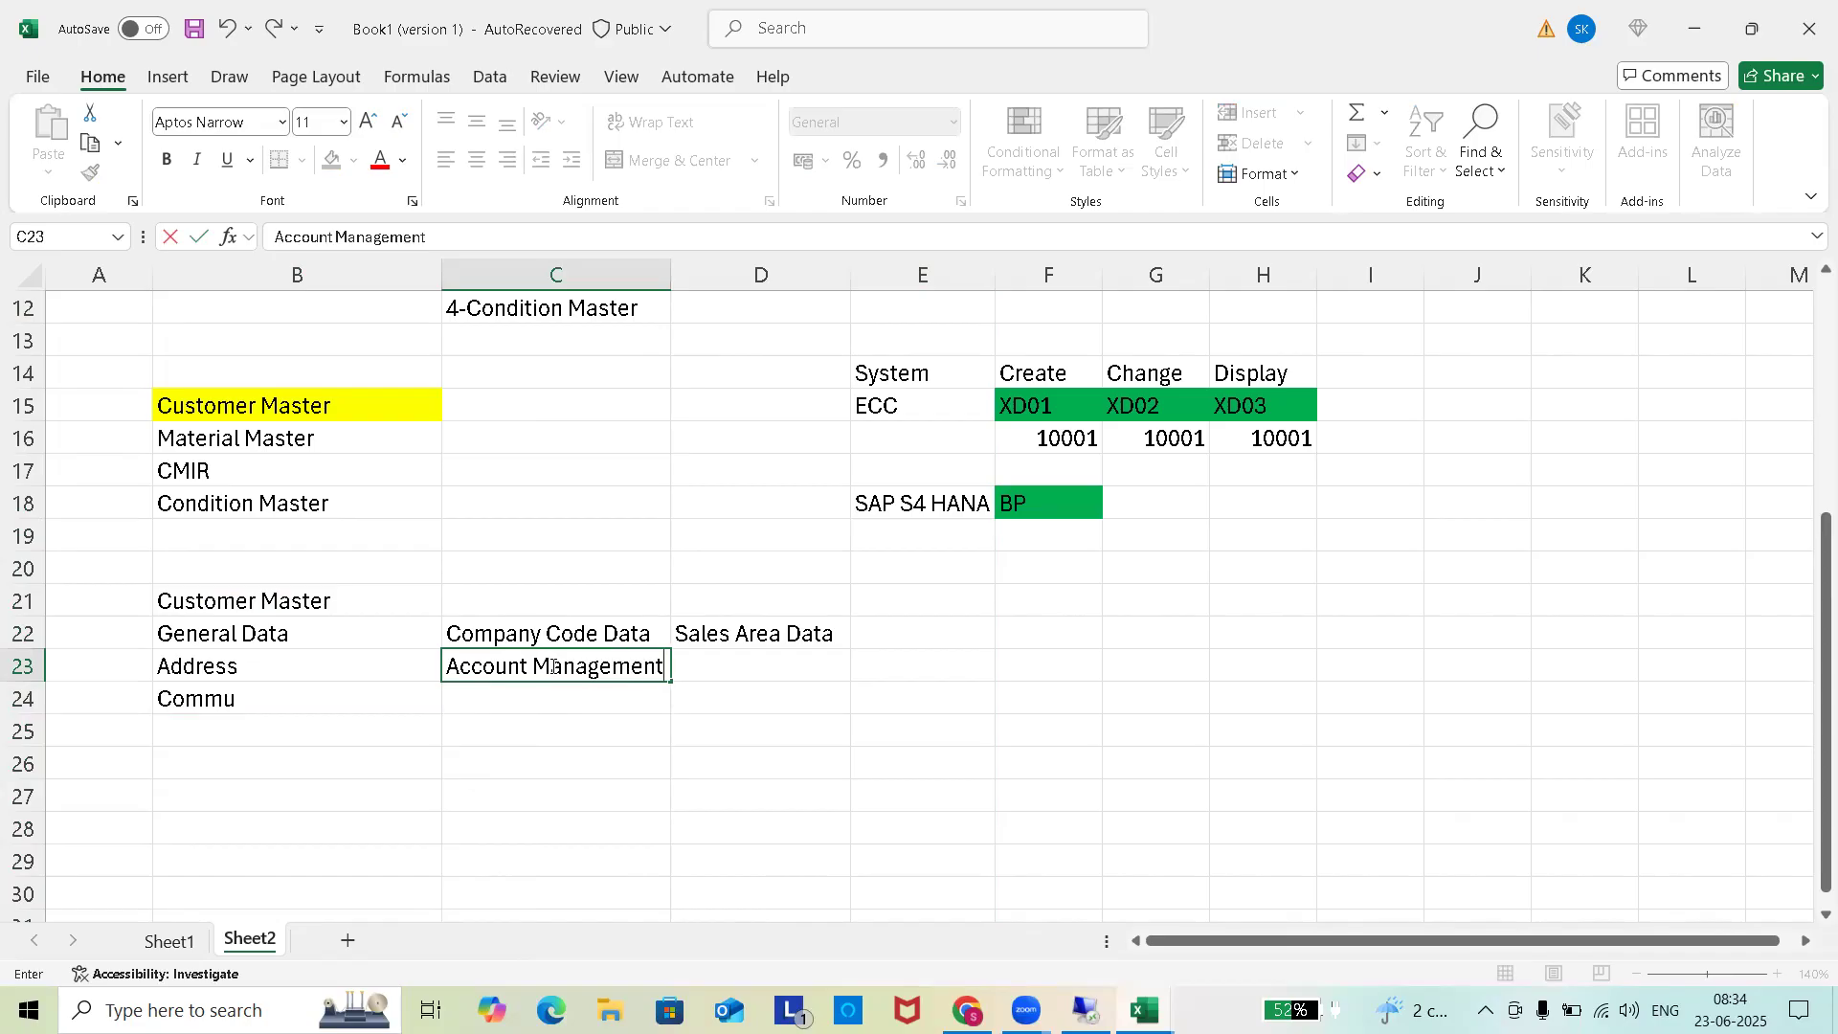
left_click(518, 706)
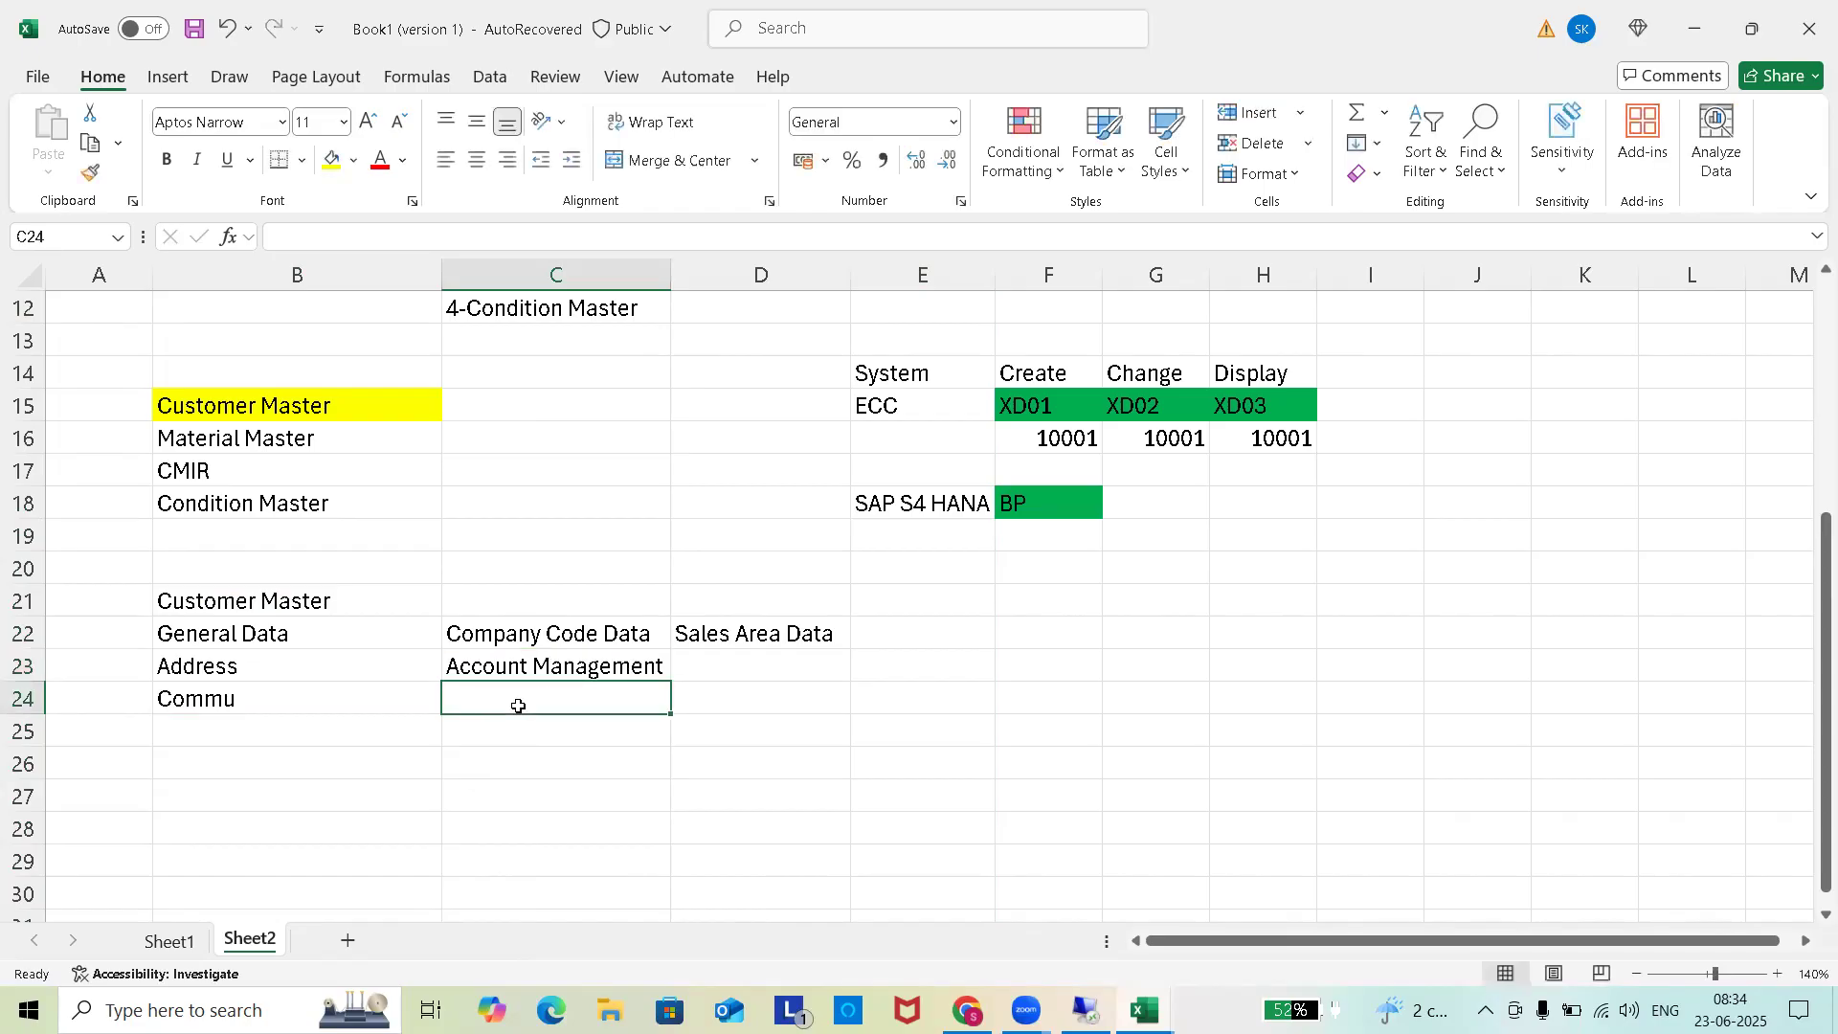
type("Payement Transact")
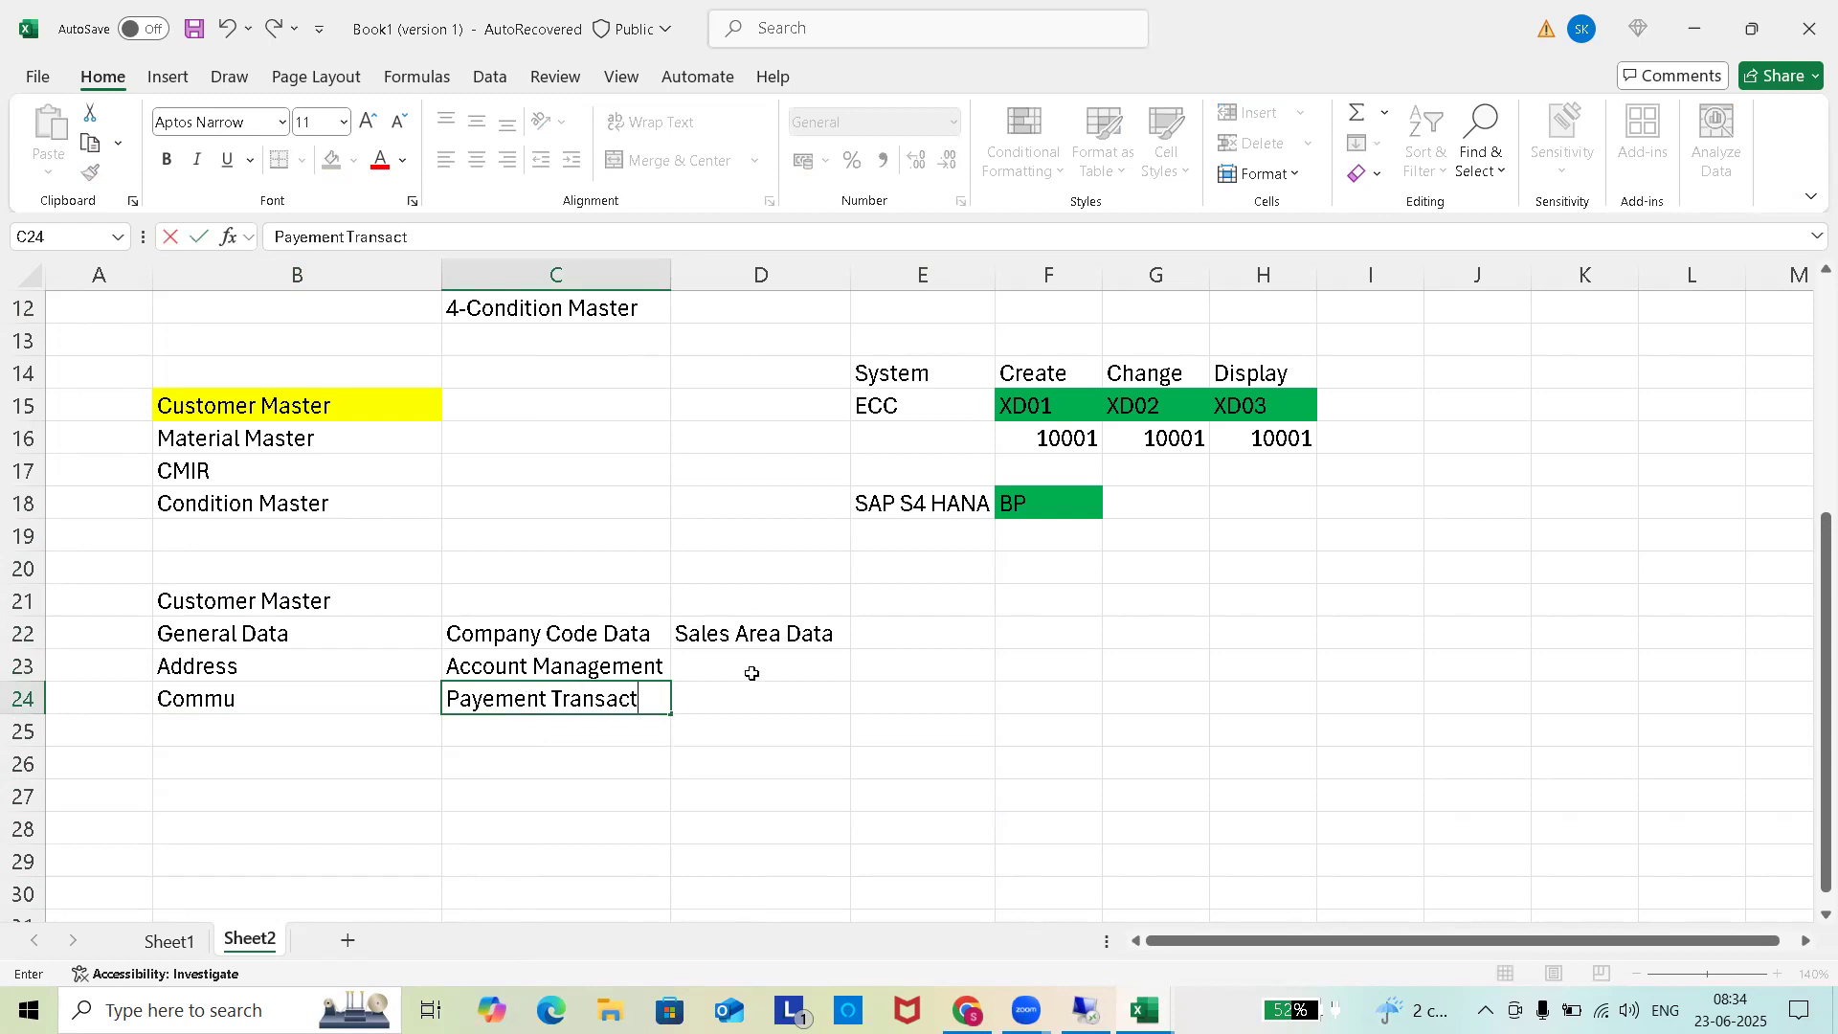
left_click(562, 737)
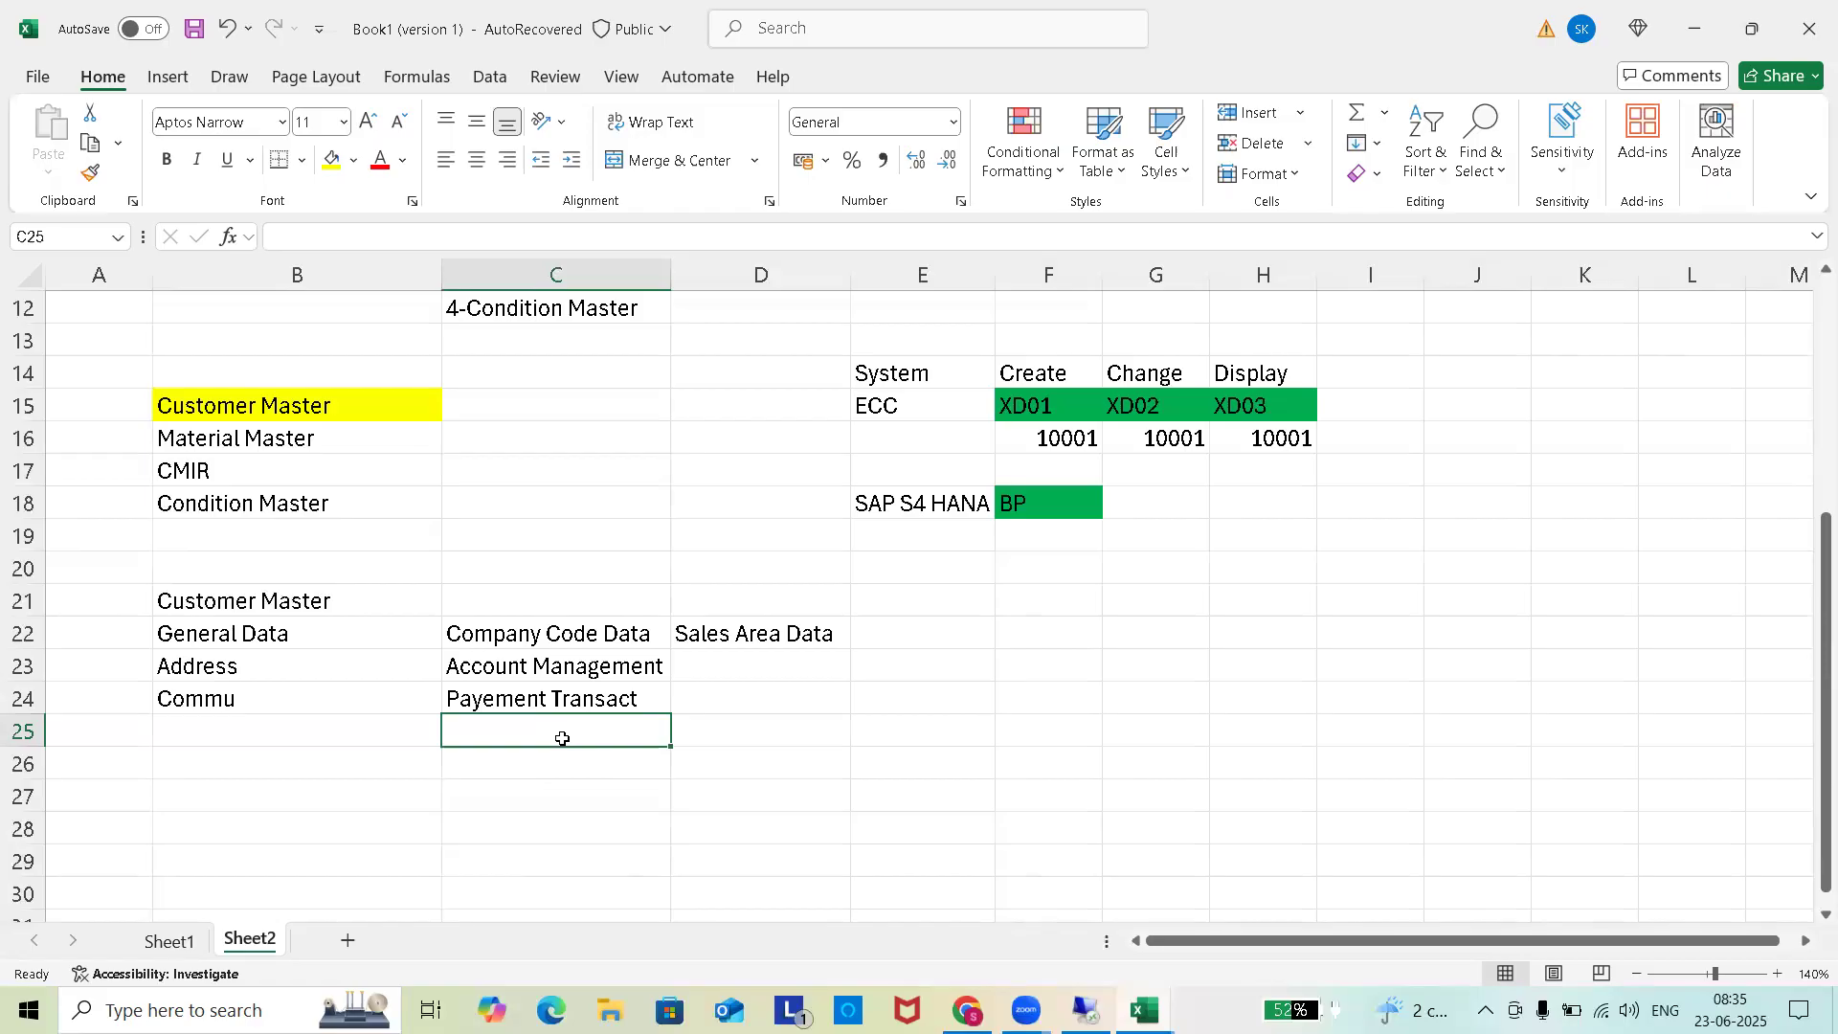
type("Insurance")
left_click(770, 665)
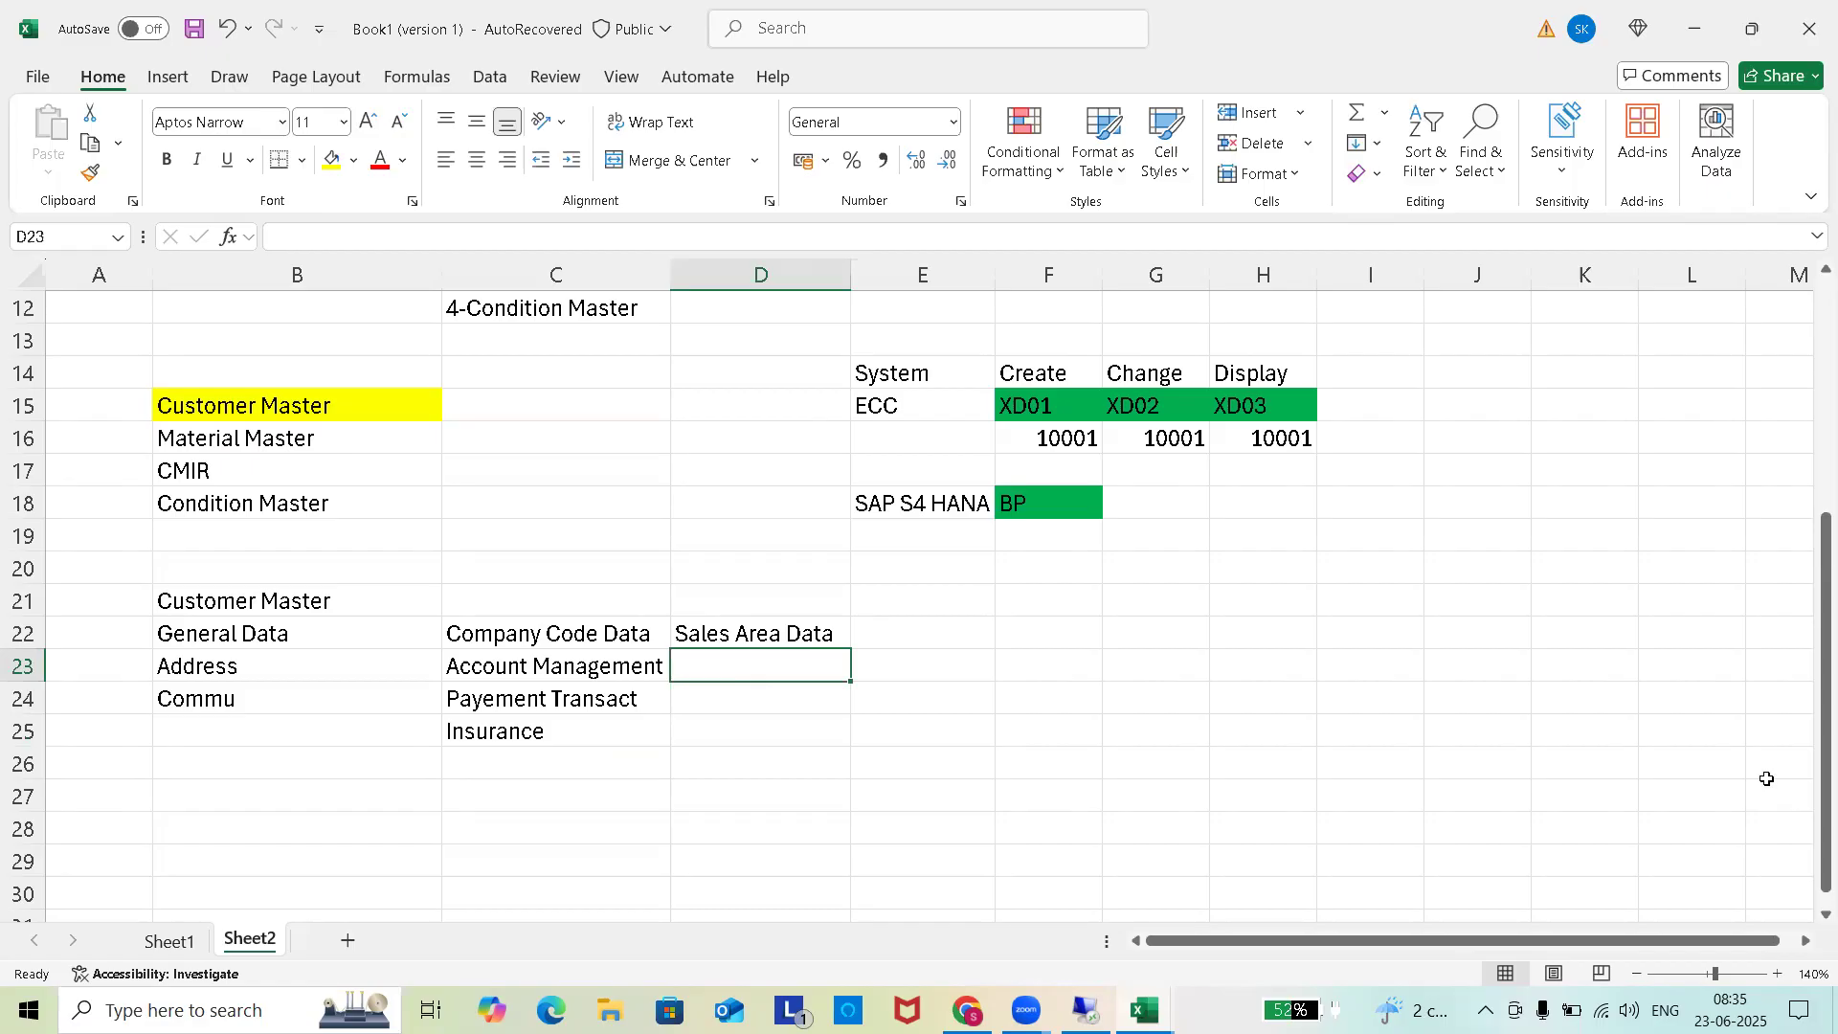
Enter Sales, Shipping, Billing, Taxation and Partner in D23:D27, then bring up Save As.
type("Sales")
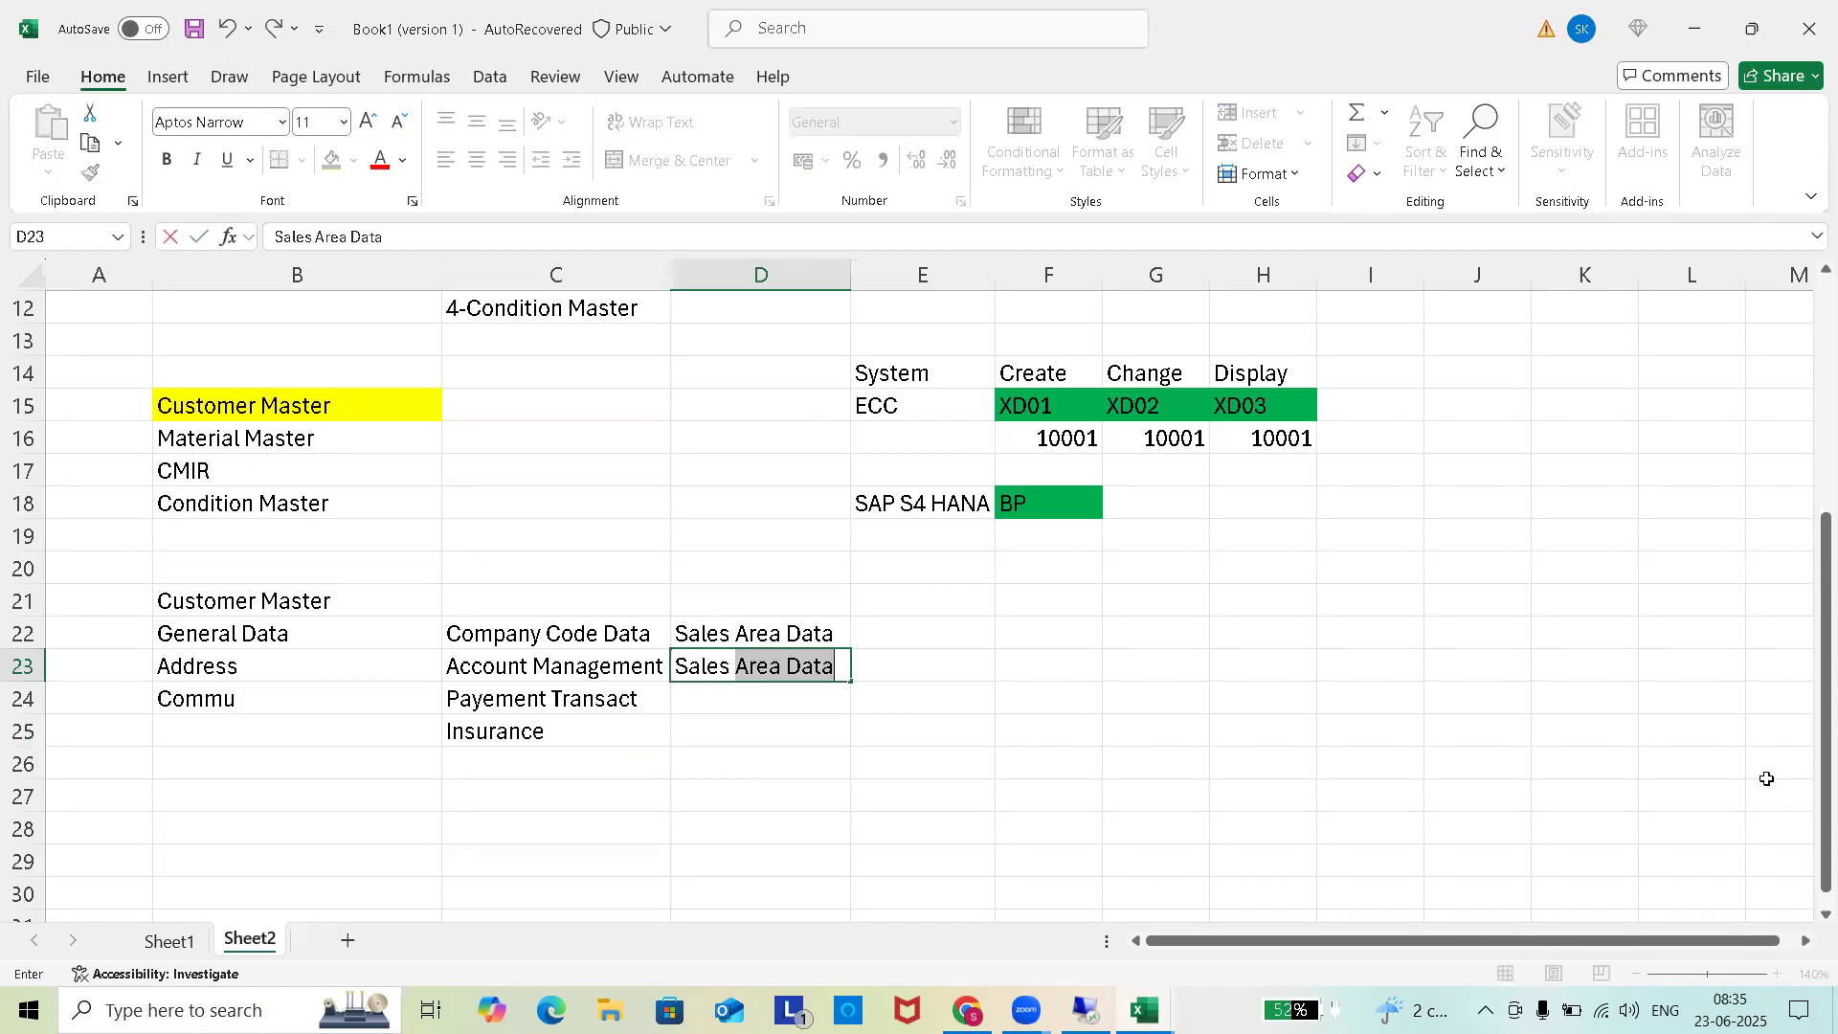
key("BackSpace")
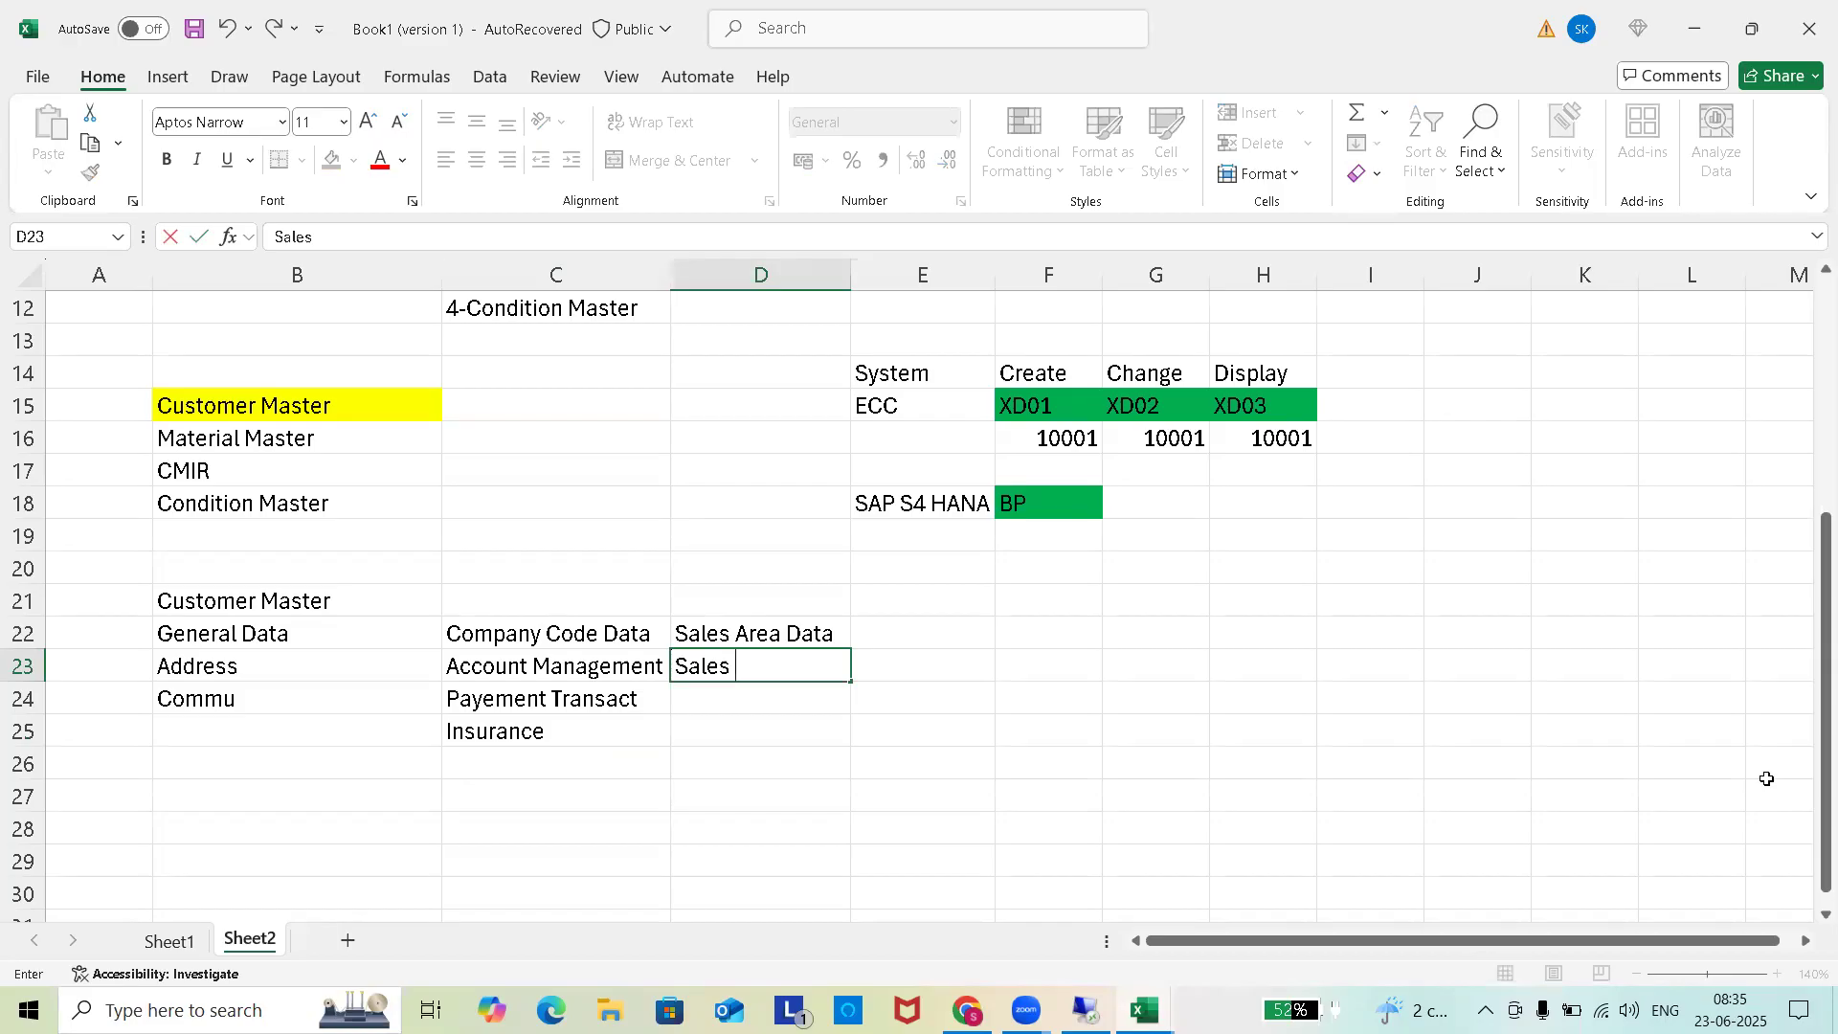
left_click(746, 695)
type("Shipping")
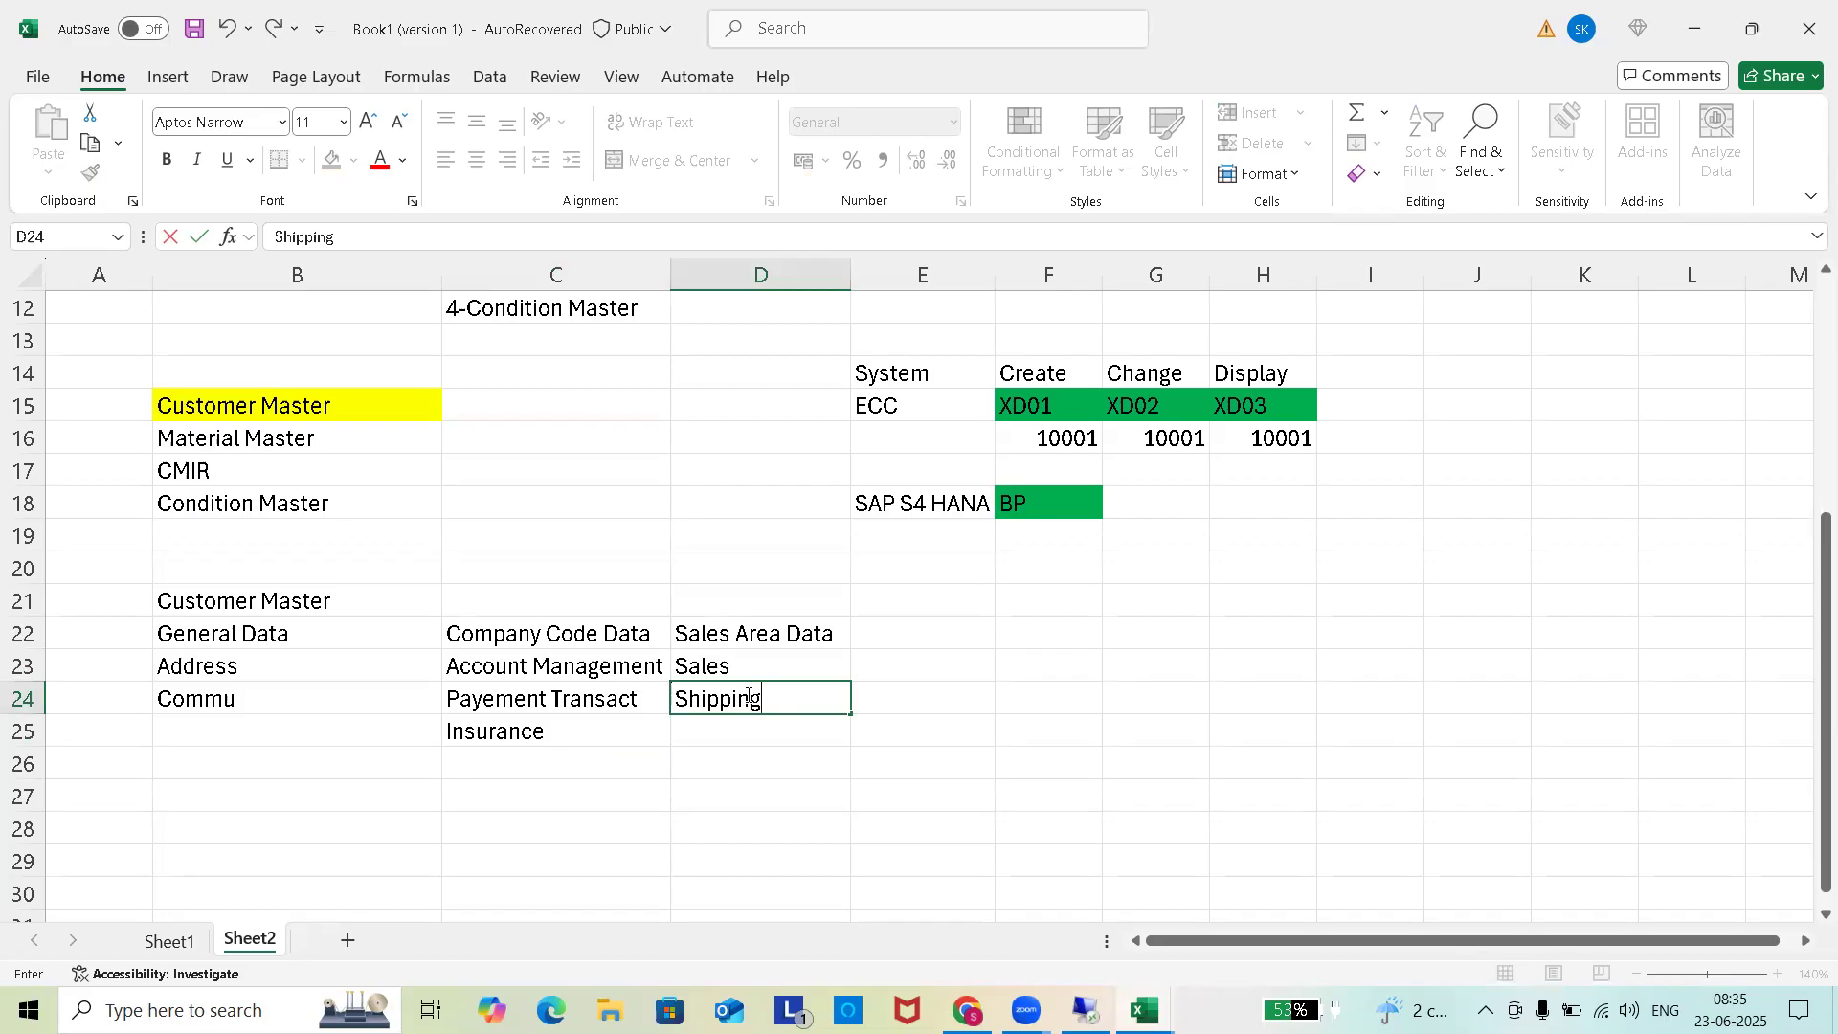
left_click(795, 725)
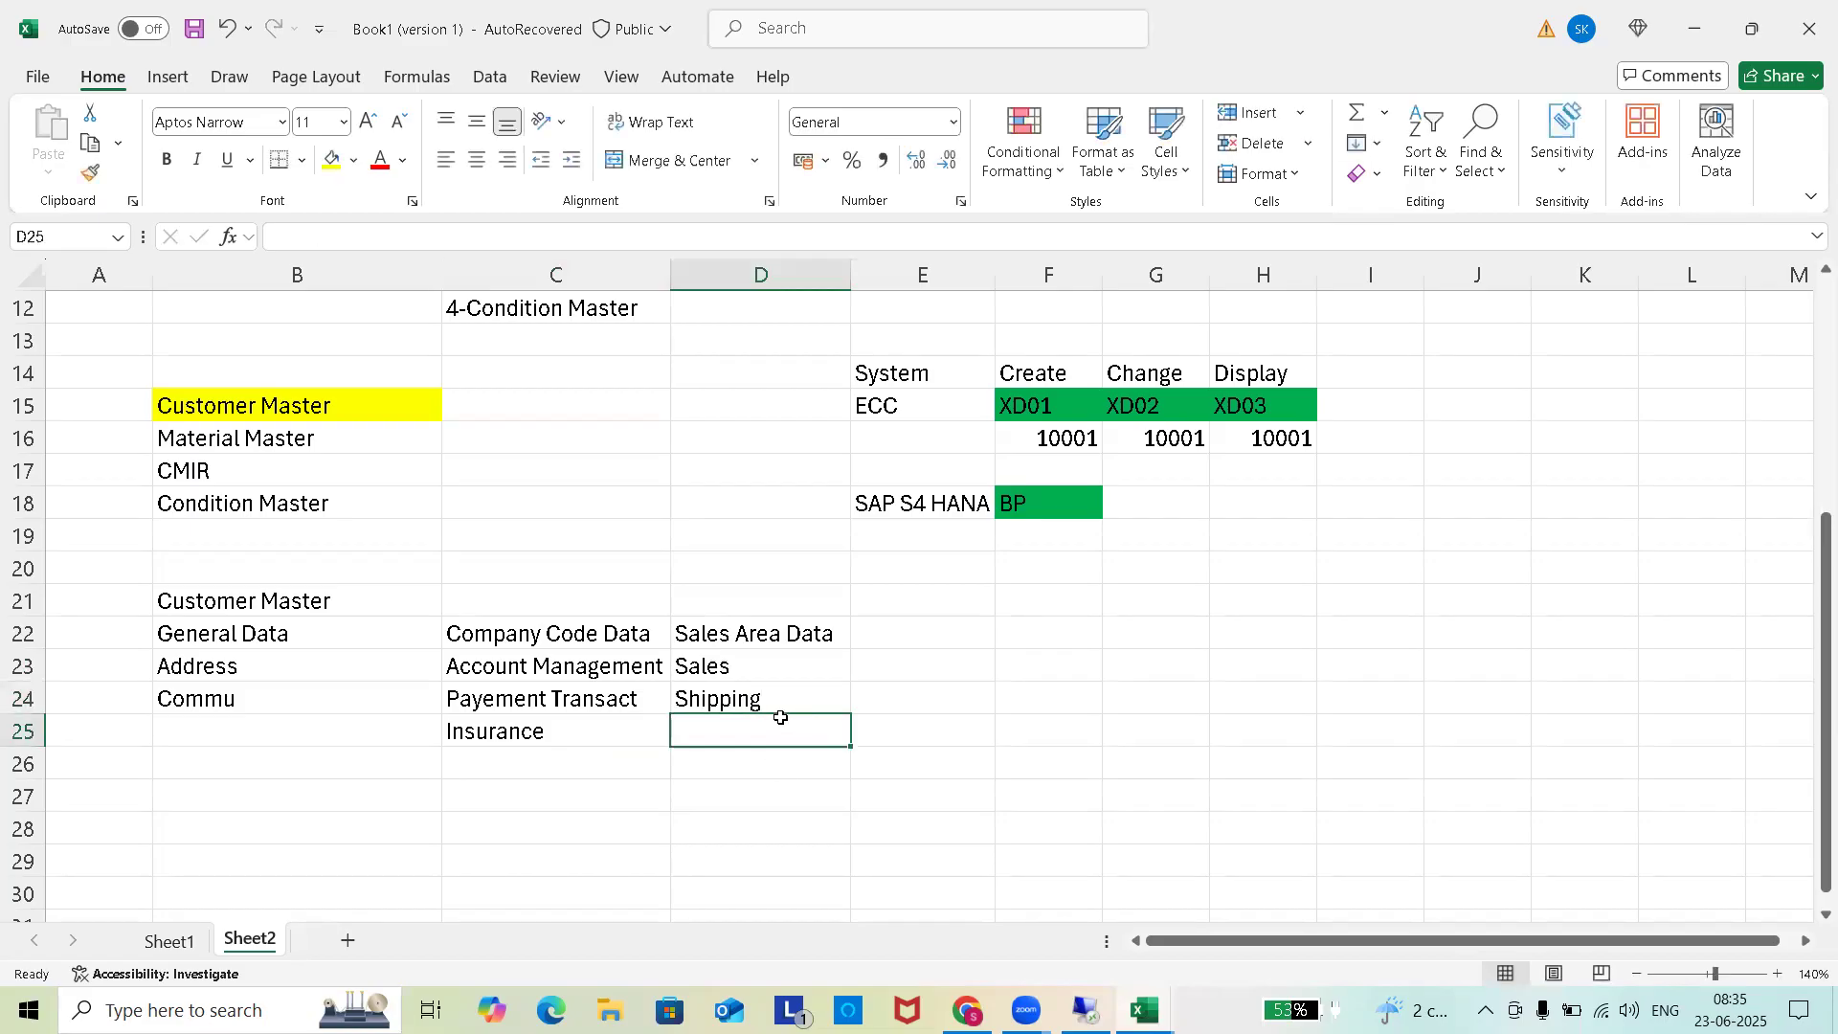
type("Billing")
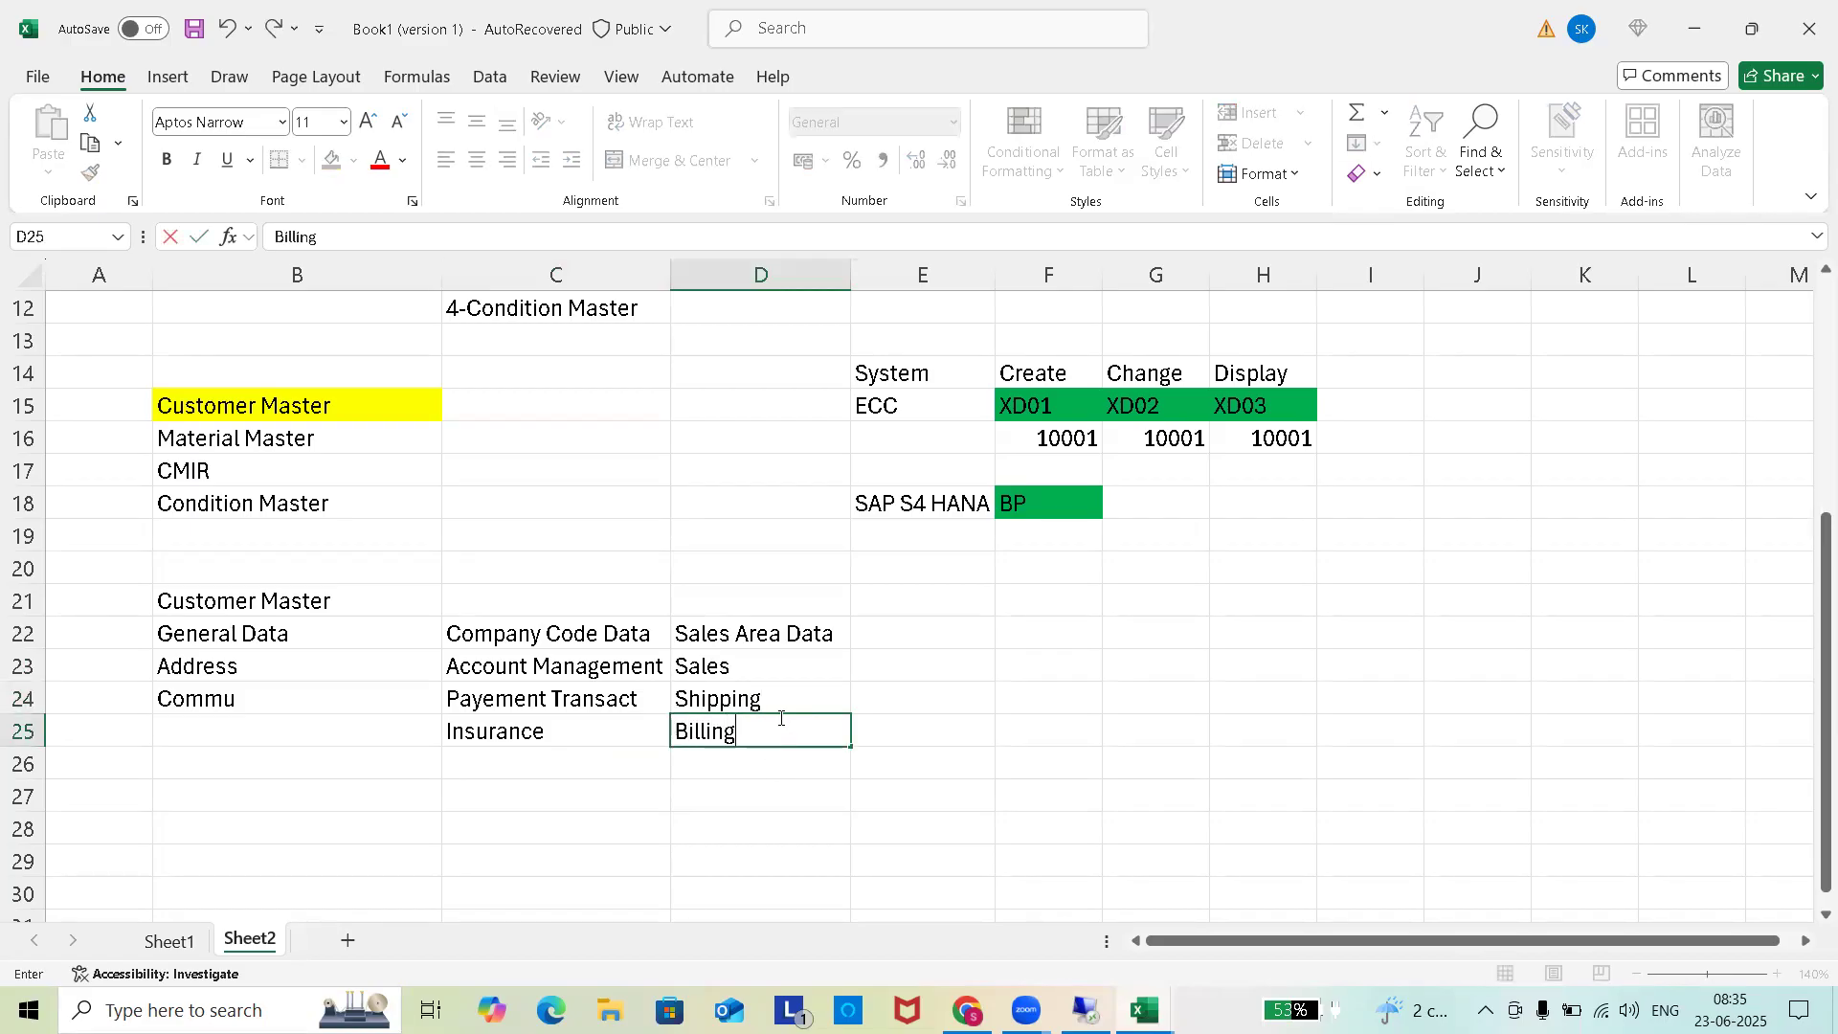
left_click(749, 761)
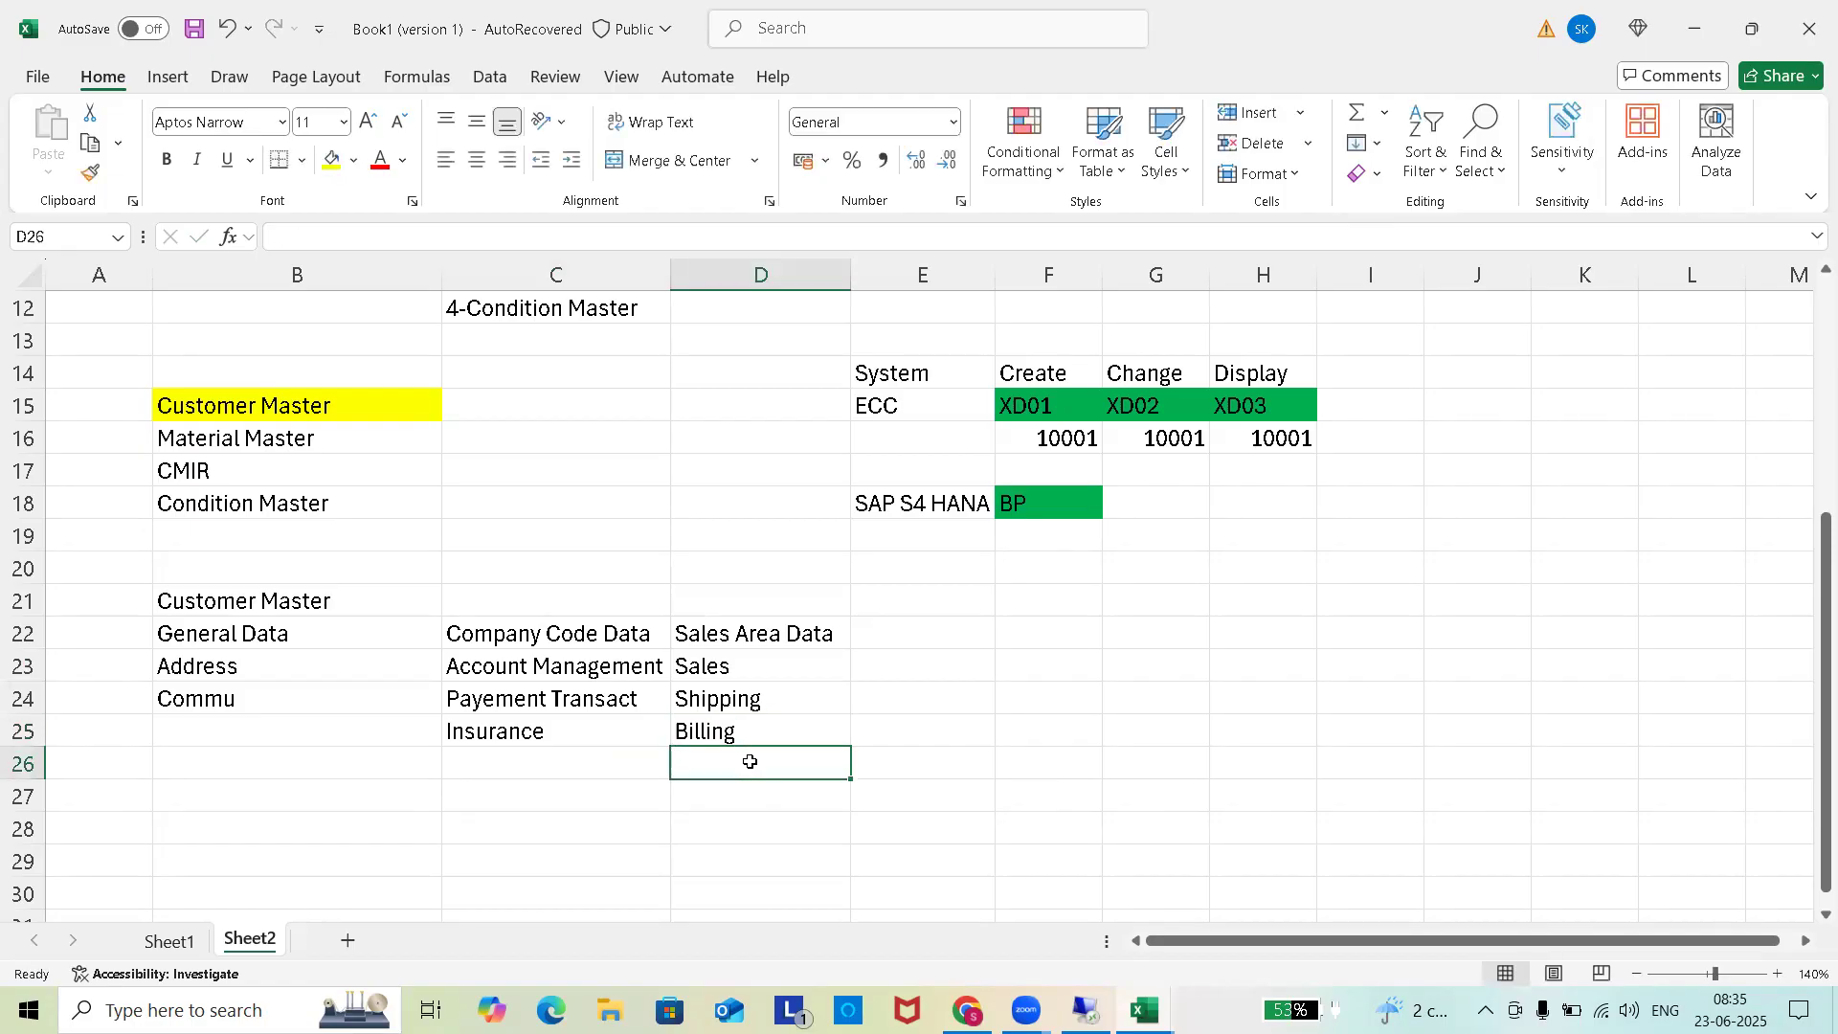
type("Taxa")
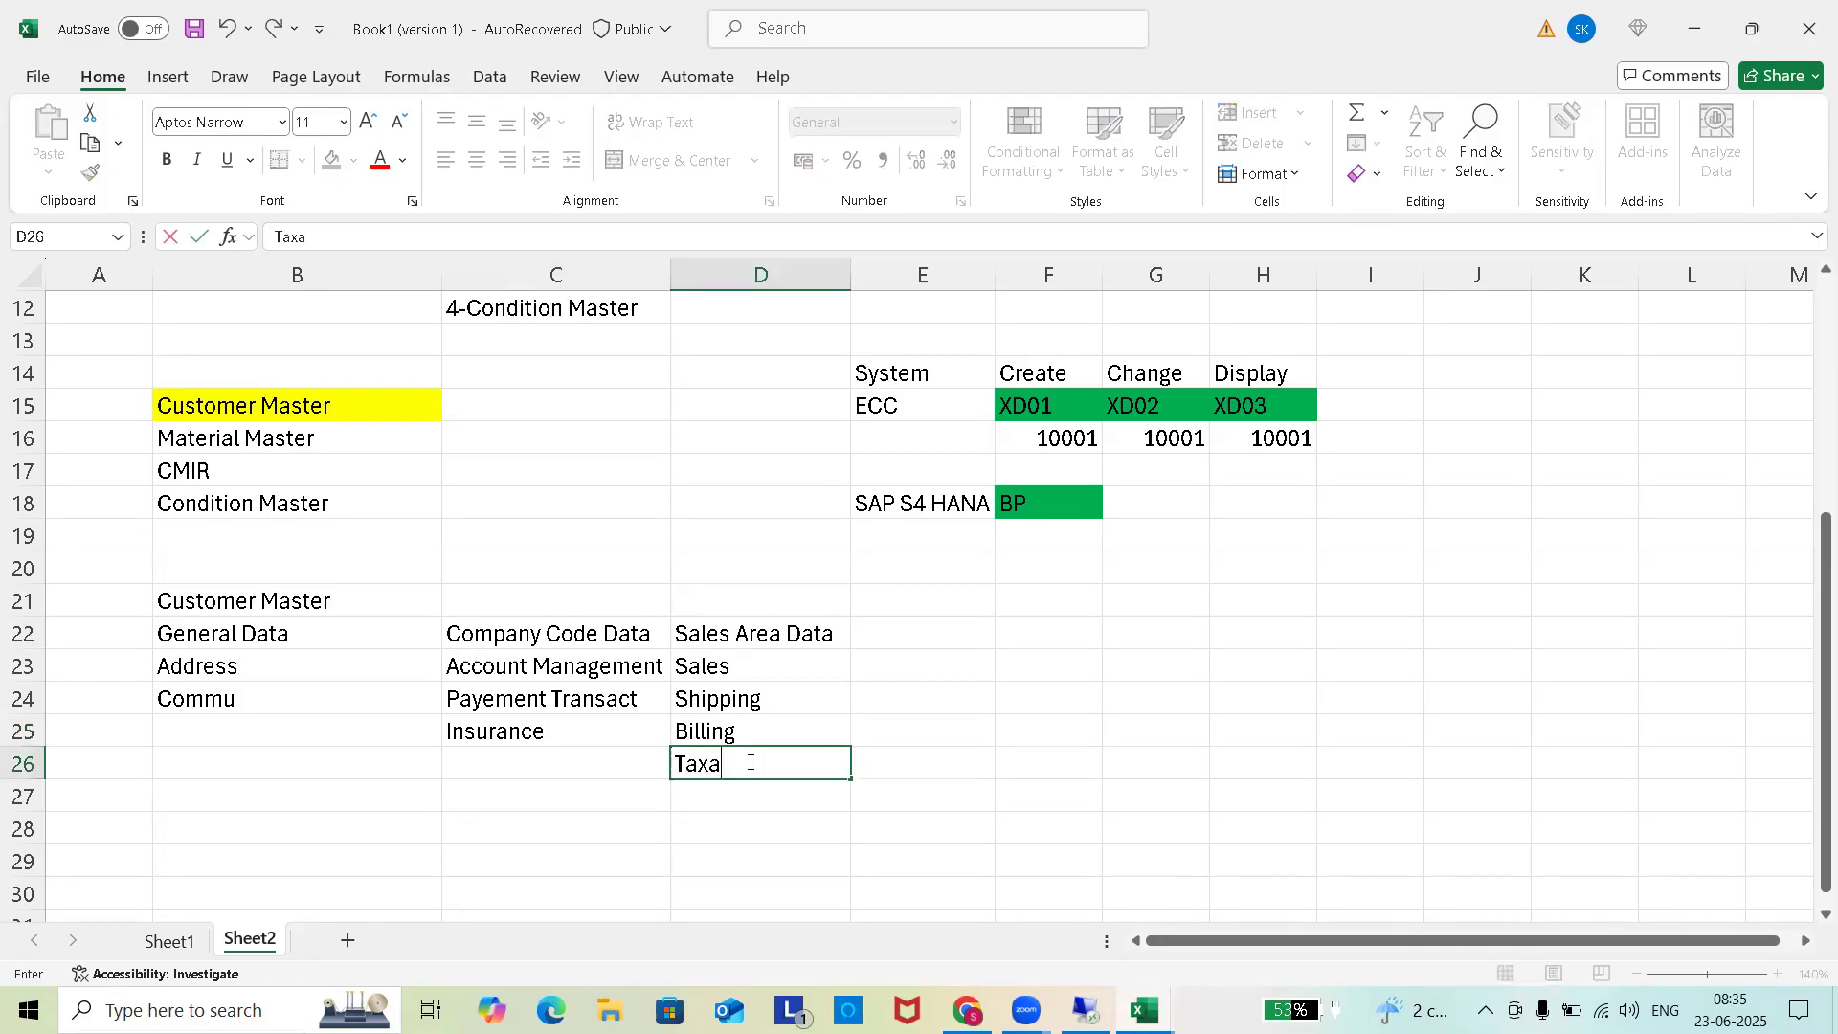
type("tion")
left_click(746, 791)
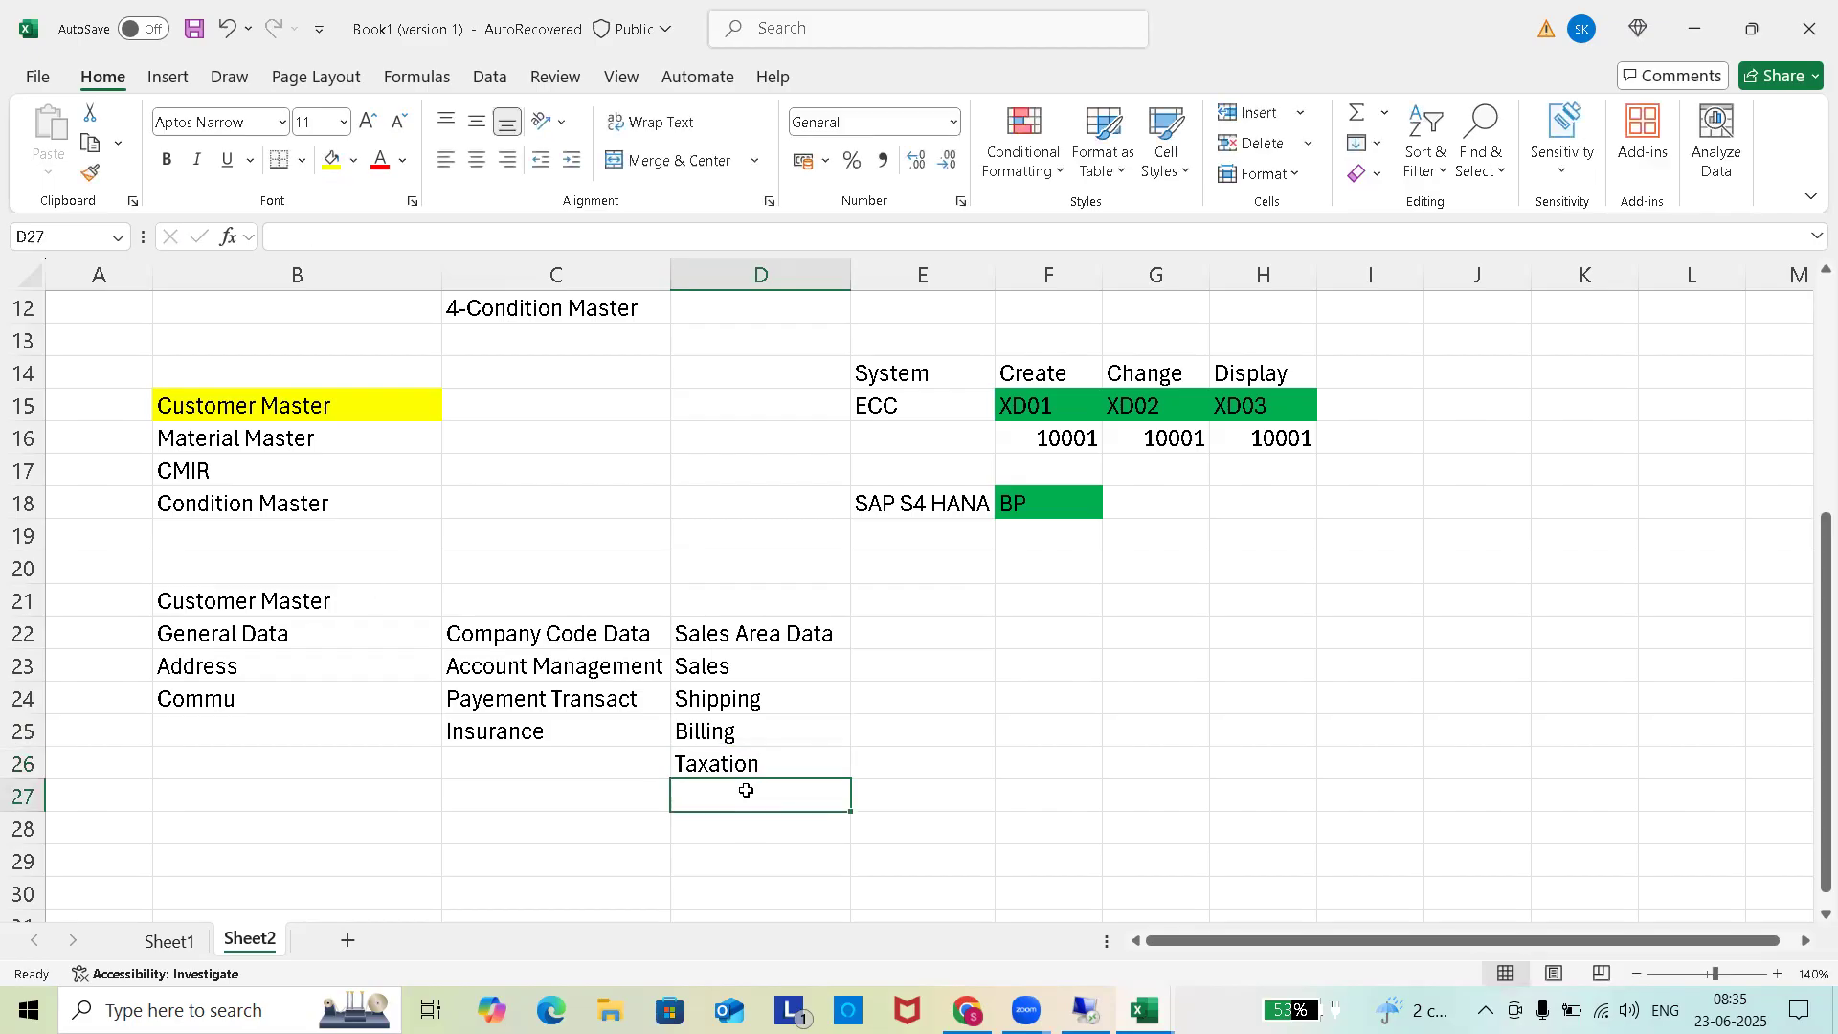
type("Partner")
left_click(1175, 727)
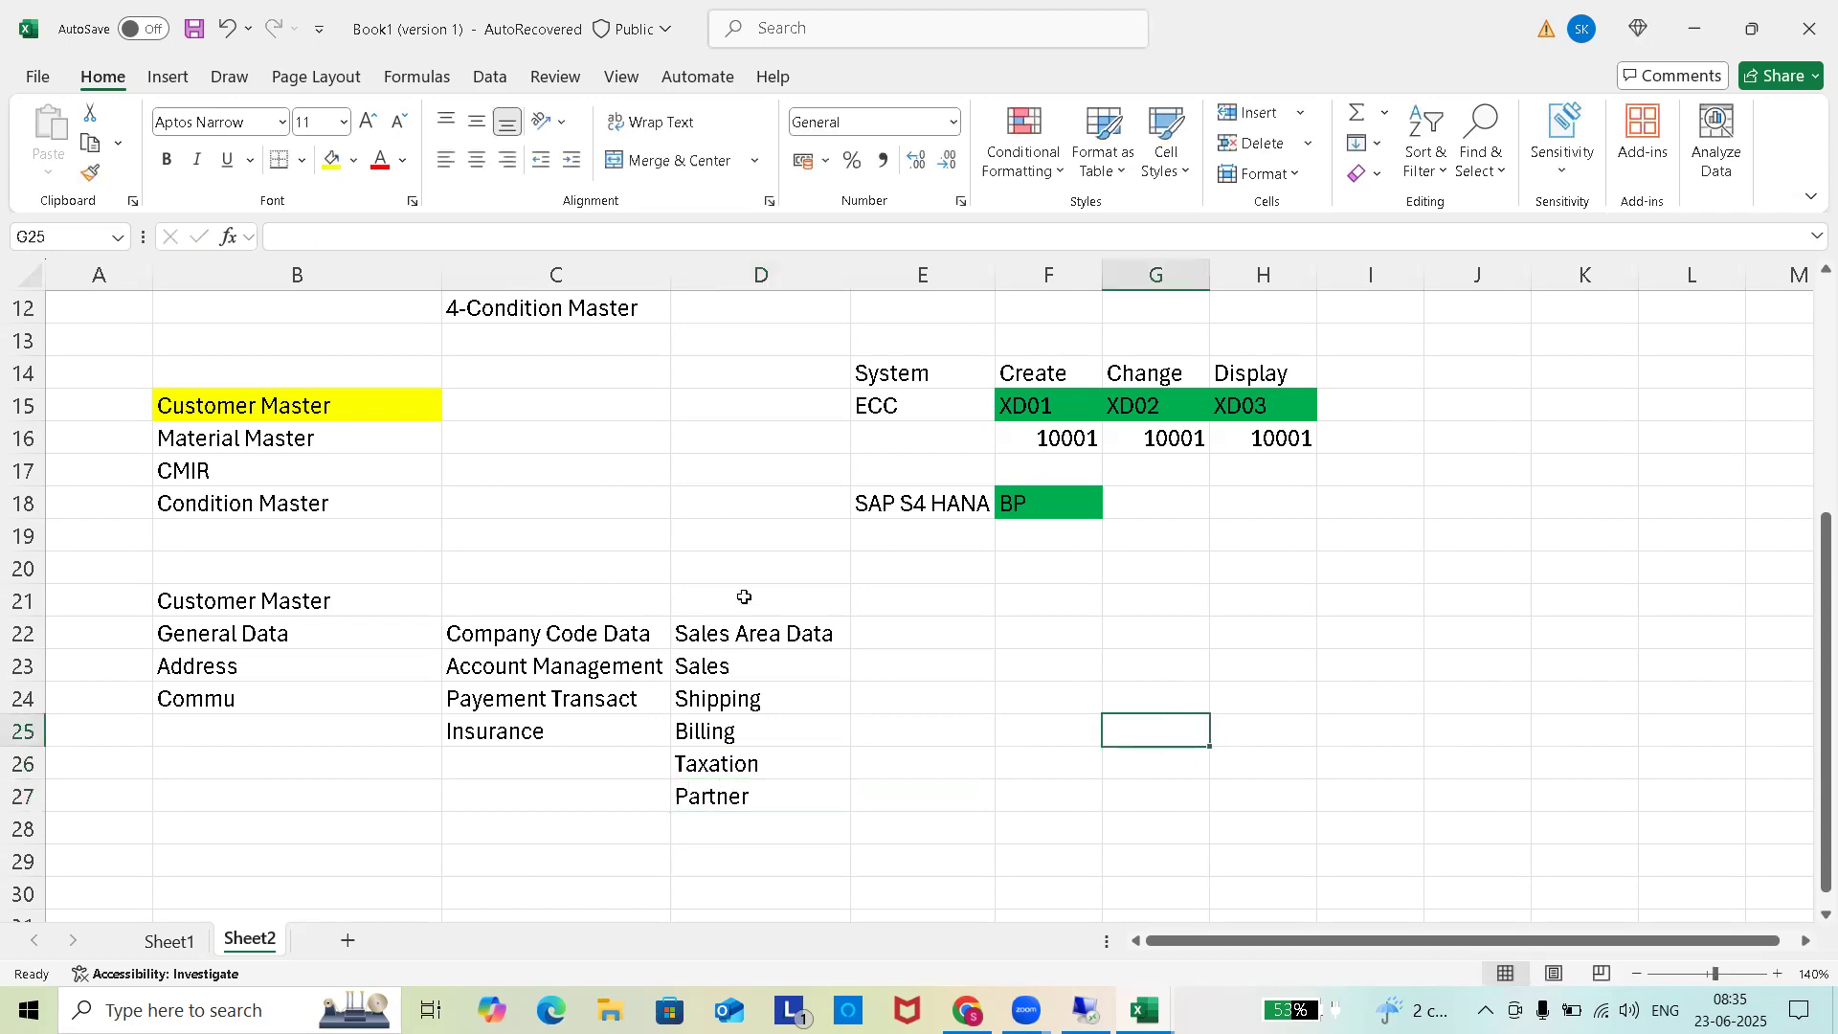
left_click_drag(802, 633, 284, 635)
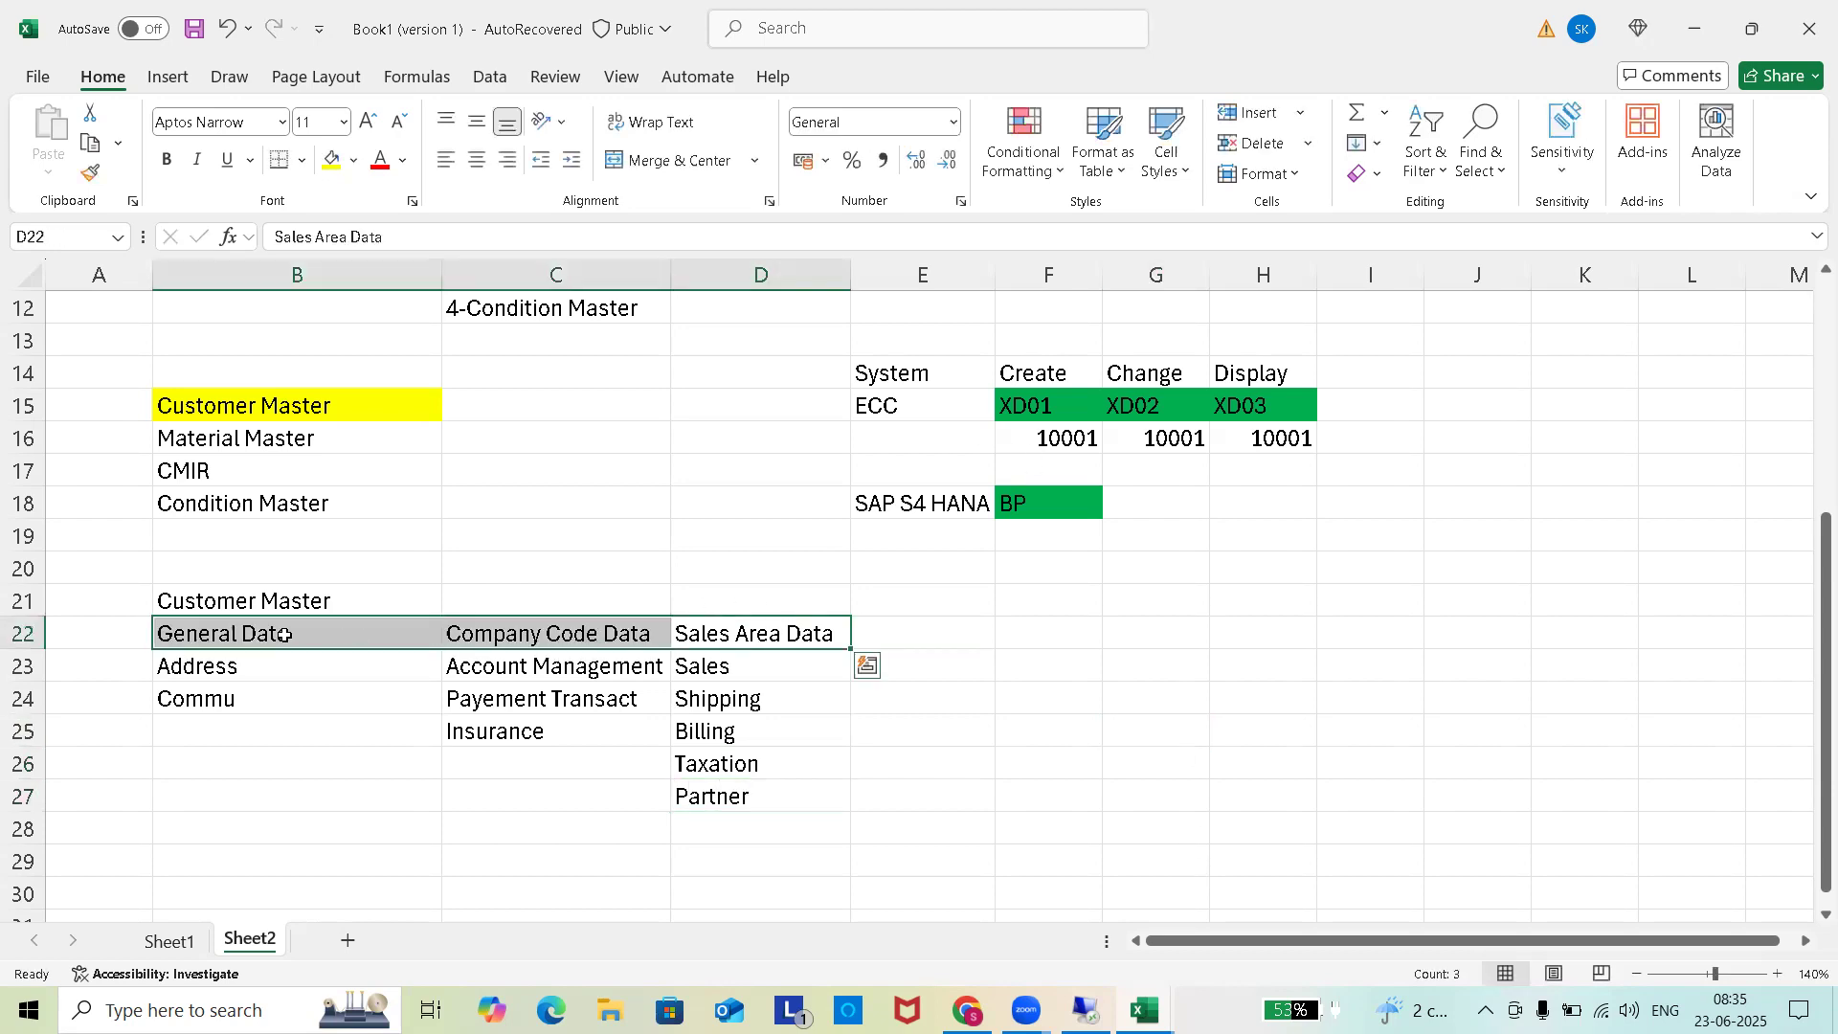
left_click(195, 29)
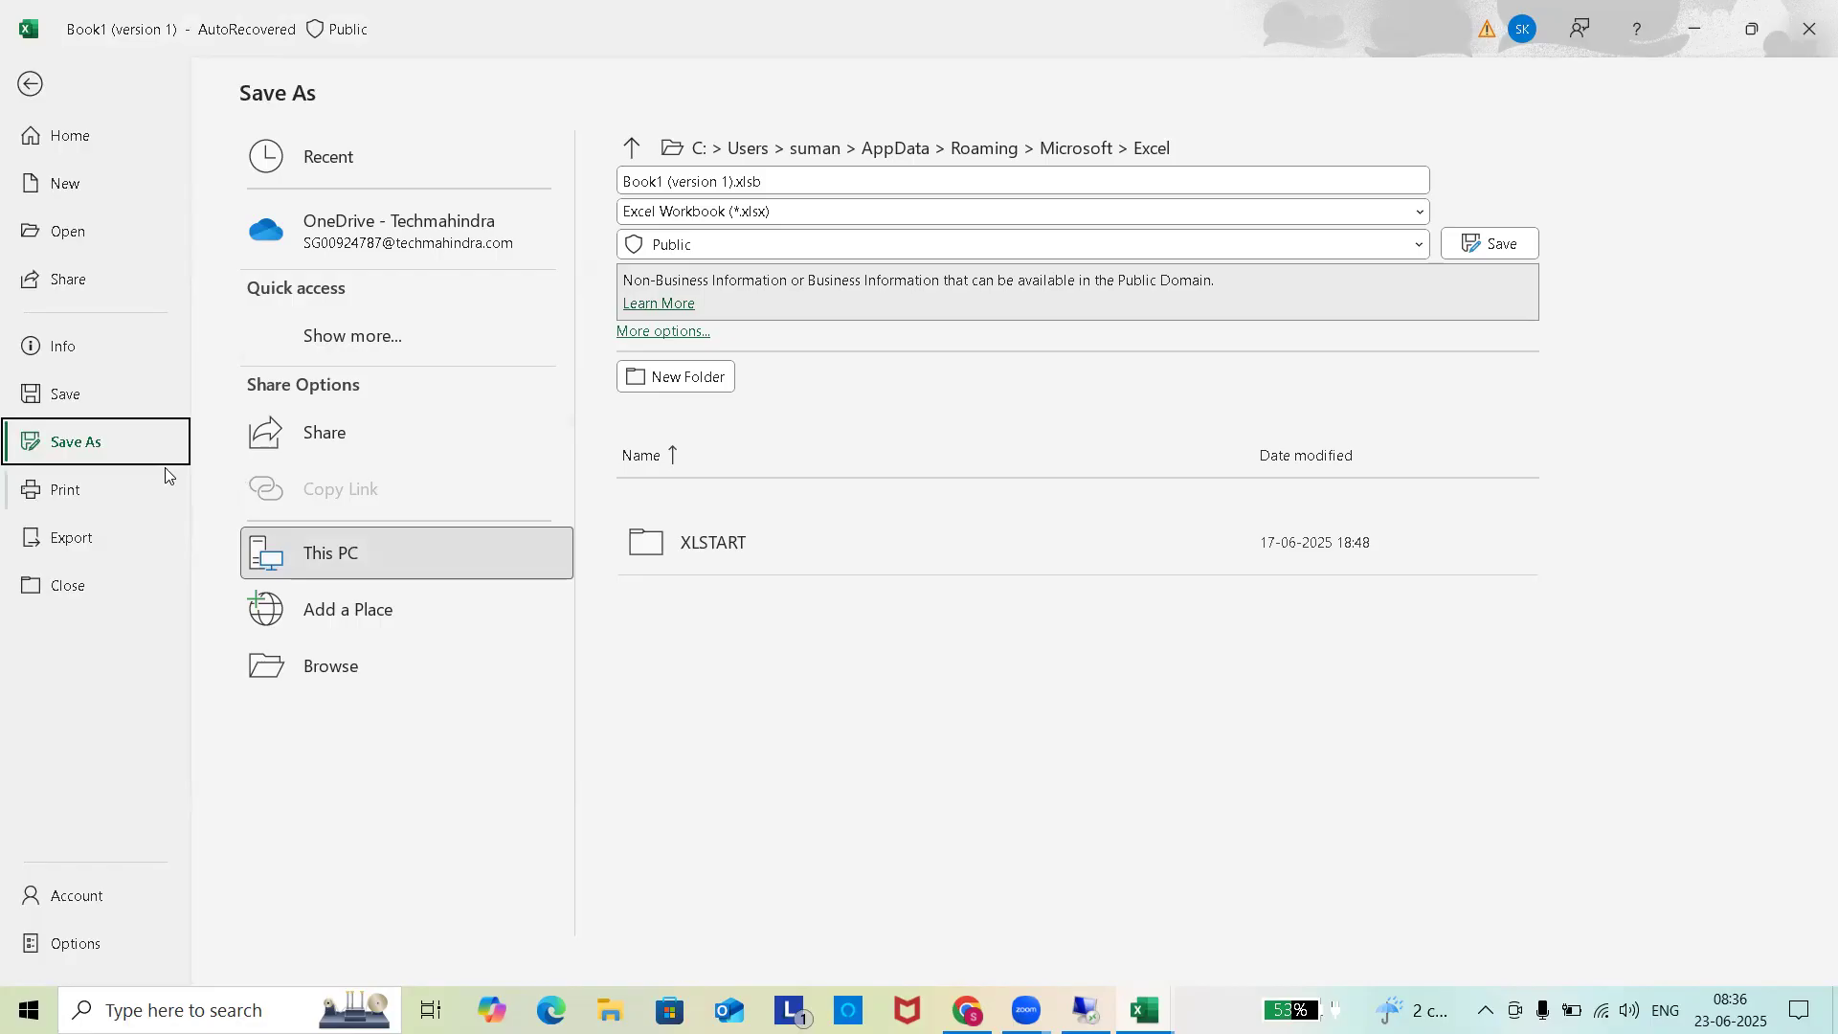
Leave the Save As page and return to the Sheet2 worksheet.
left_click(30, 84)
left_click(819, 772)
left_click(758, 795)
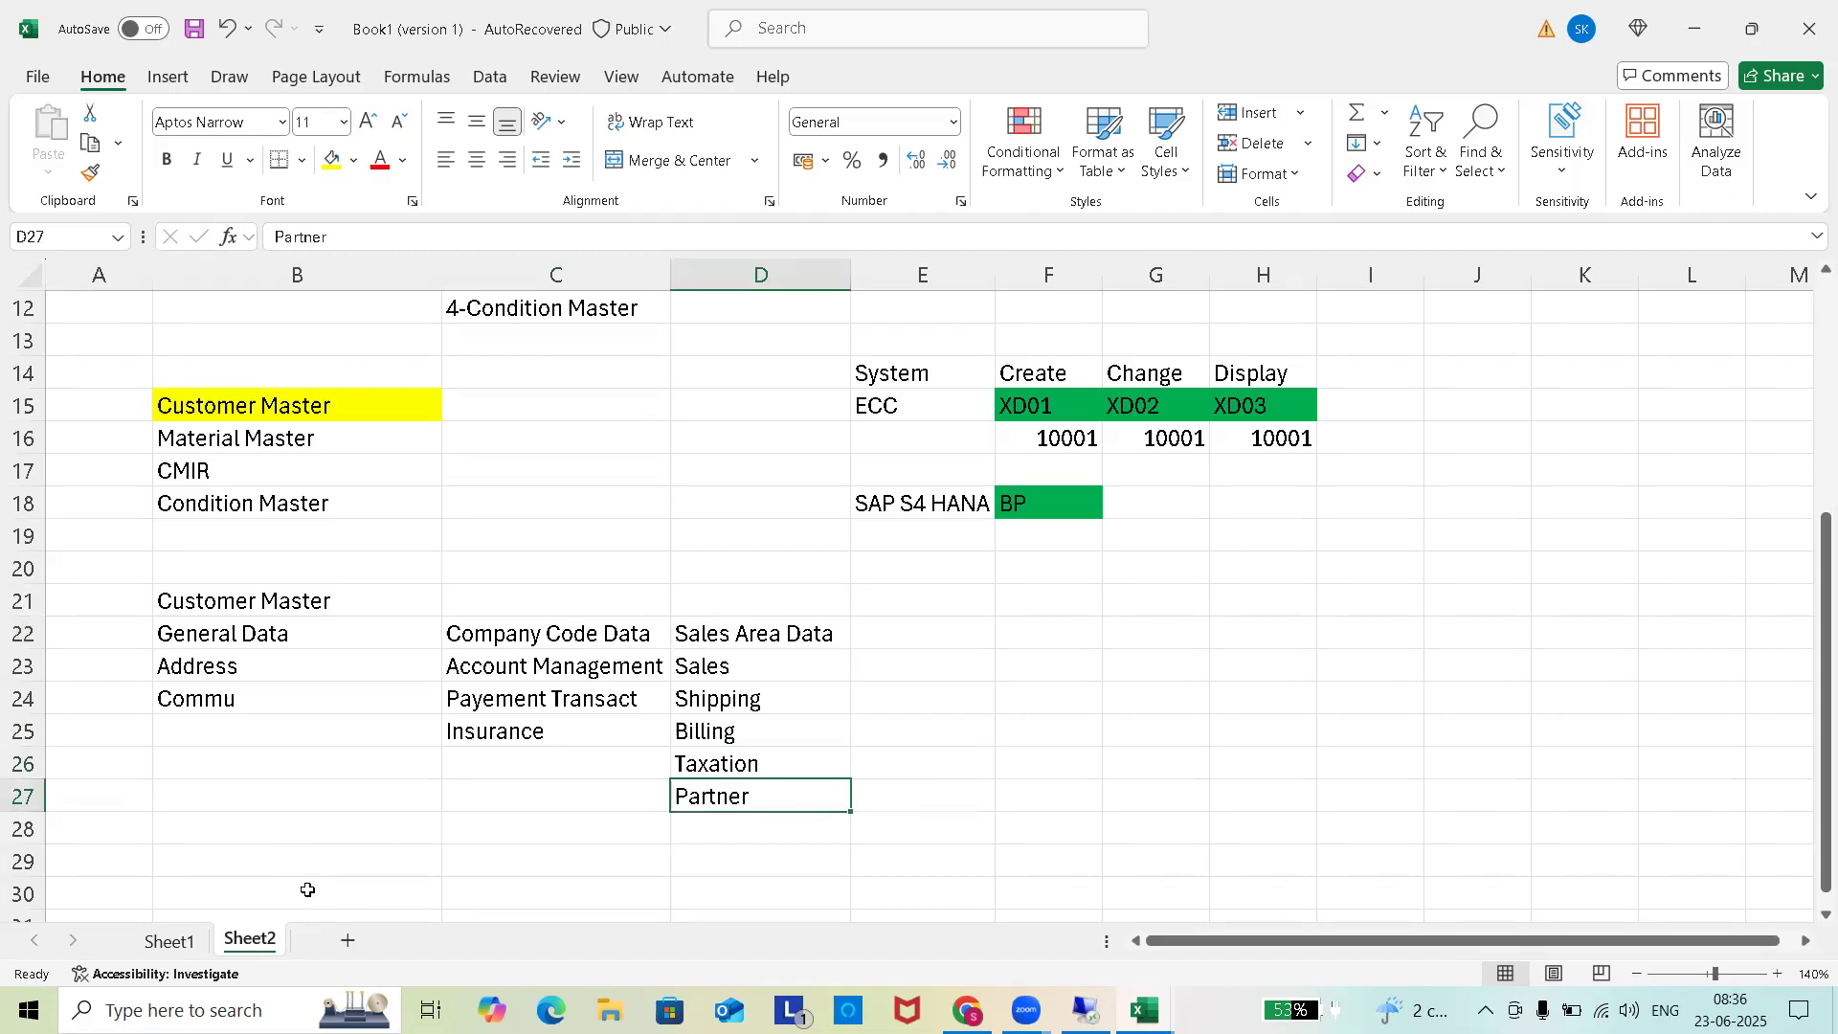
left_click(1250, 700)
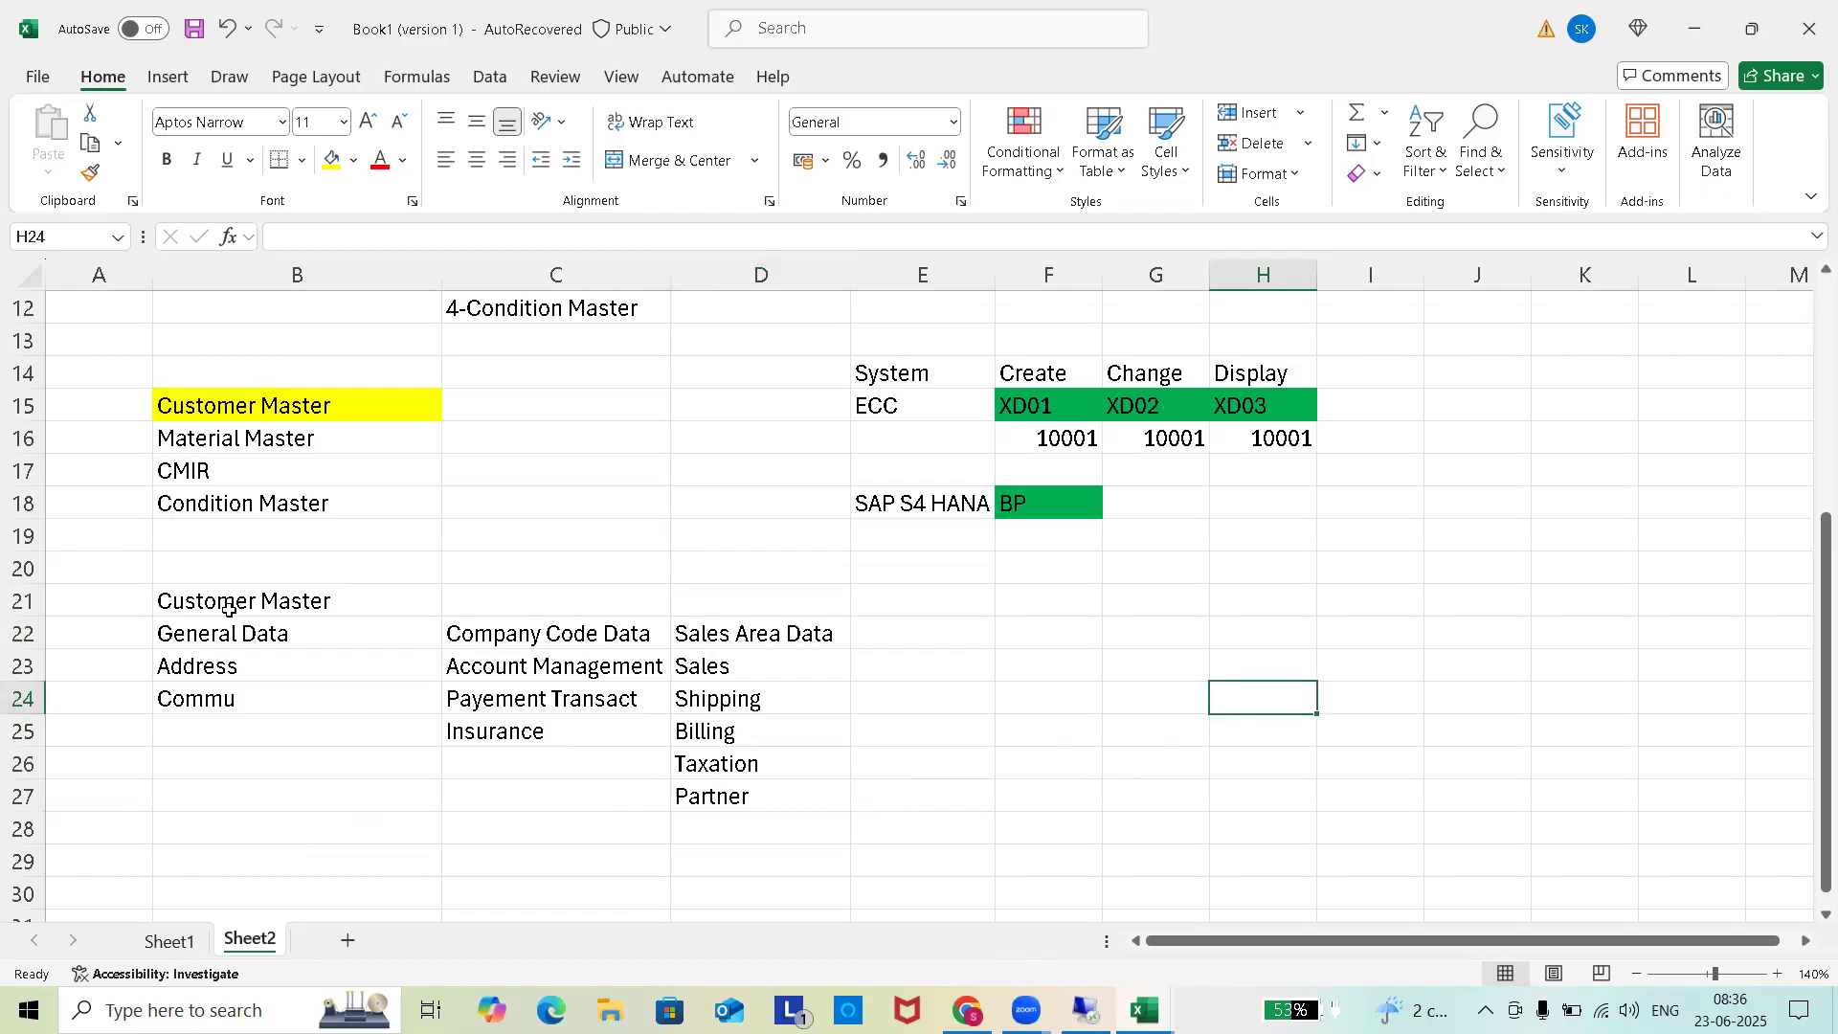
Bold the Customer Master headings in B21:D22, then switch to the SAP remote session.
left_click_drag(225, 609, 769, 629)
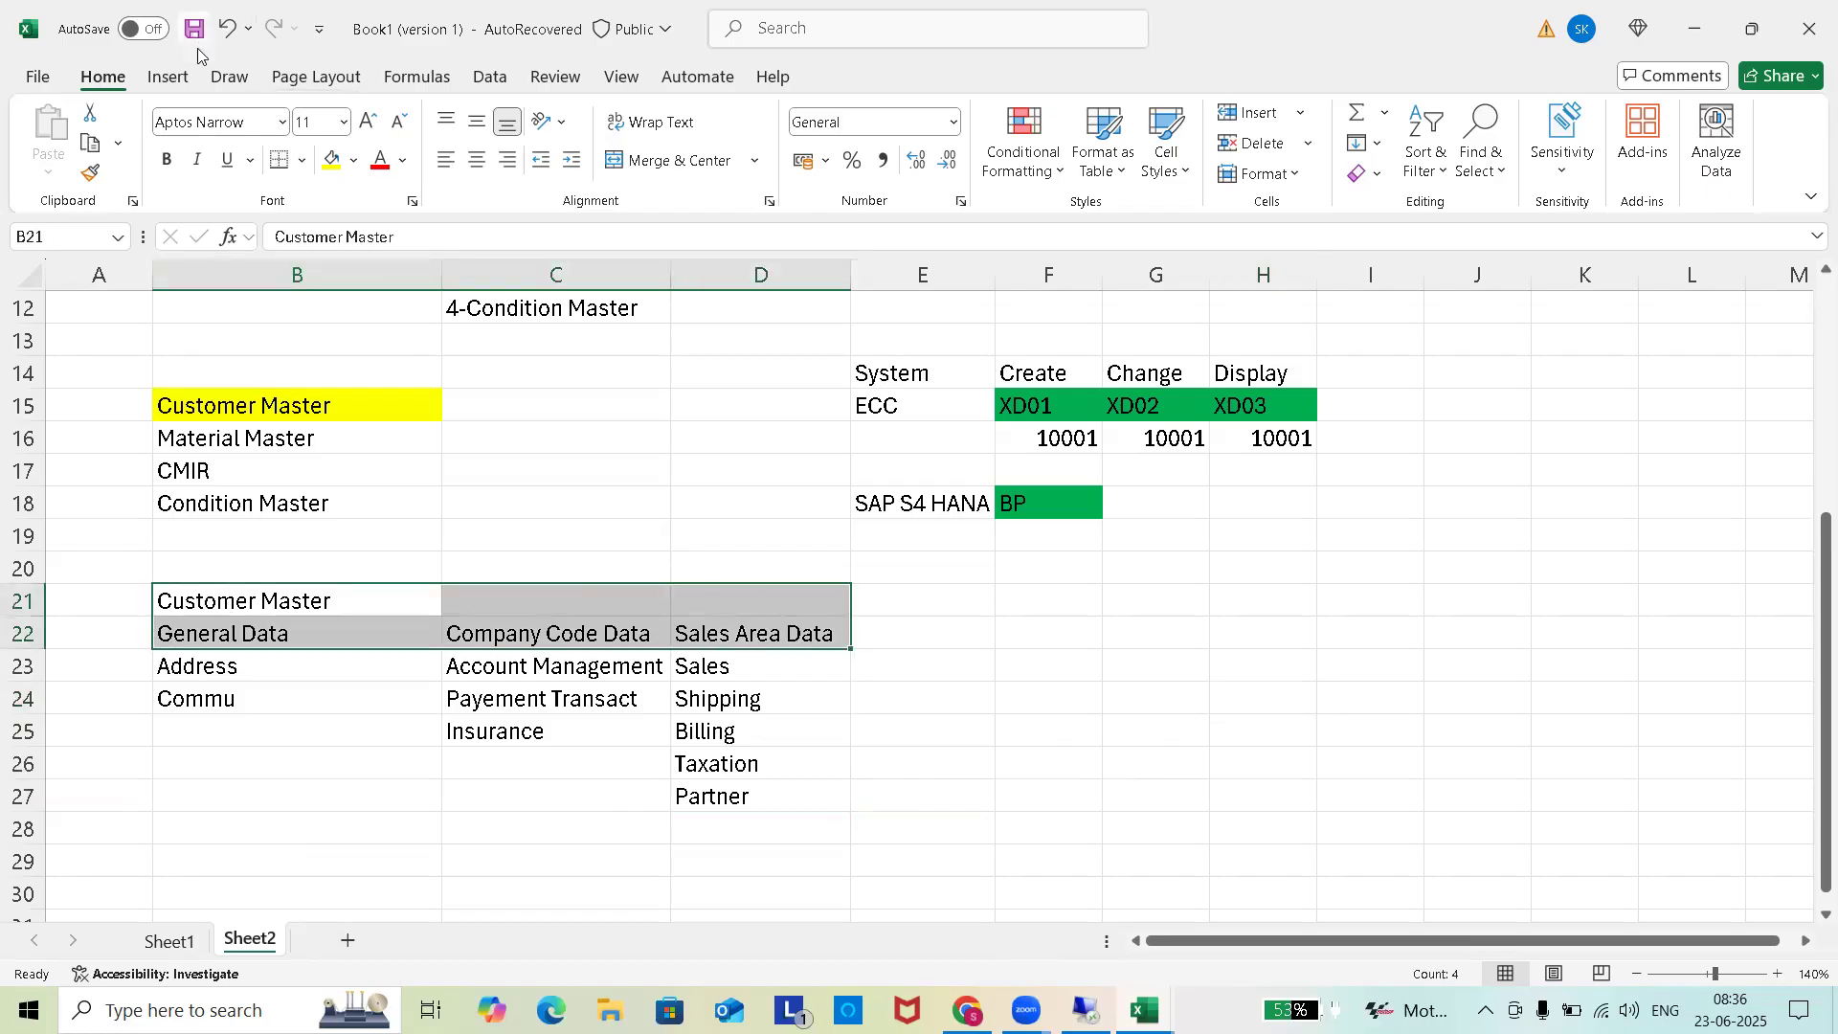
left_click(166, 160)
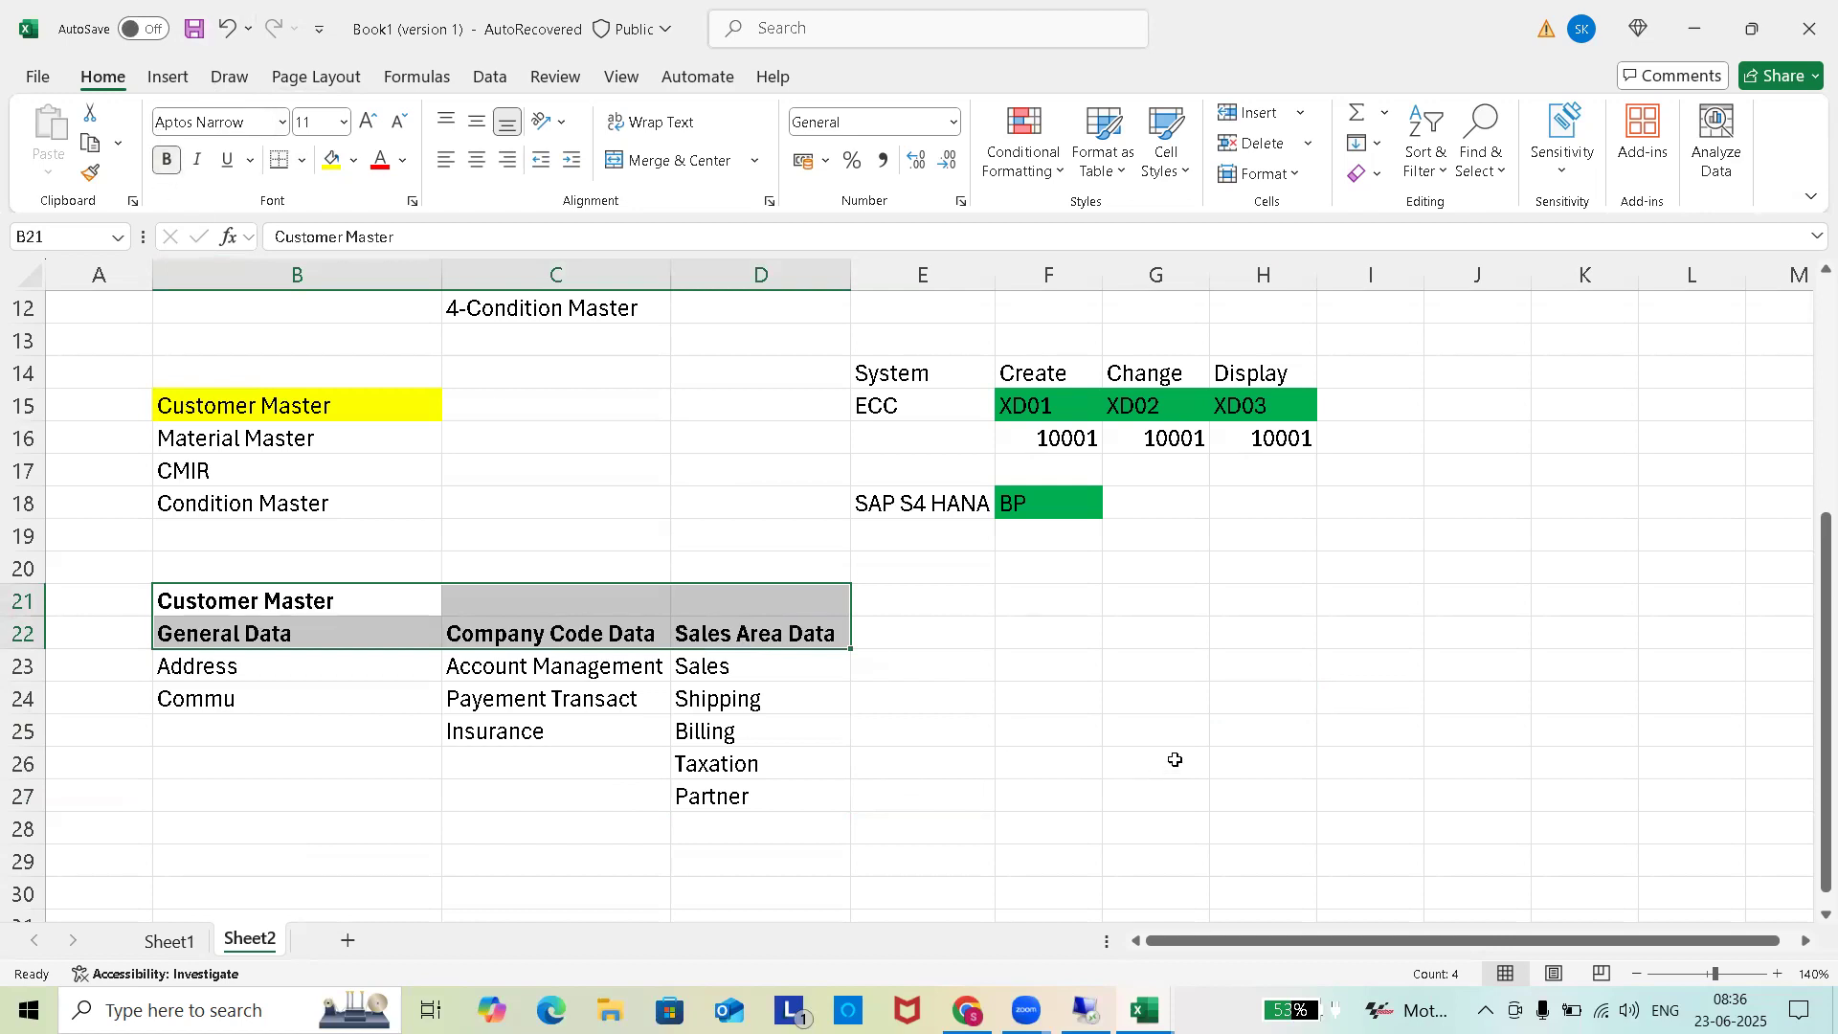
left_click(1169, 761)
scroll(834, 706, "down", 2)
left_click(287, 630)
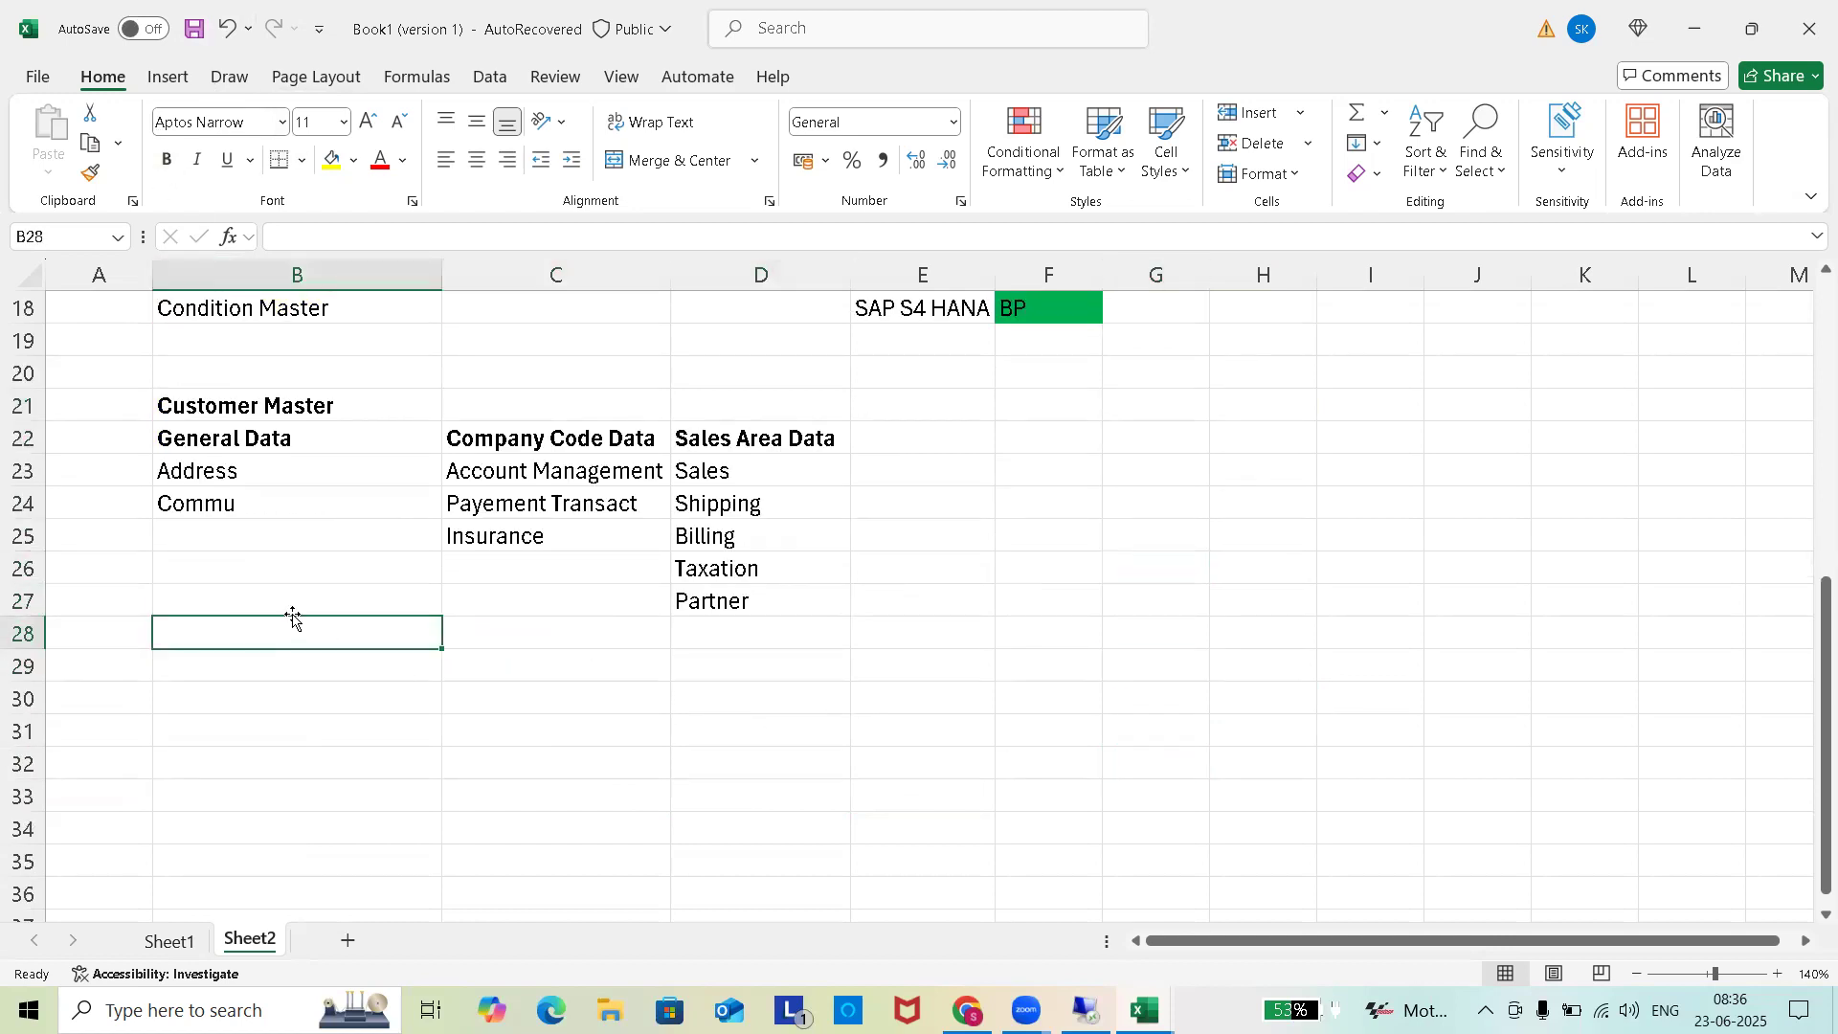
left_click(1086, 1010)
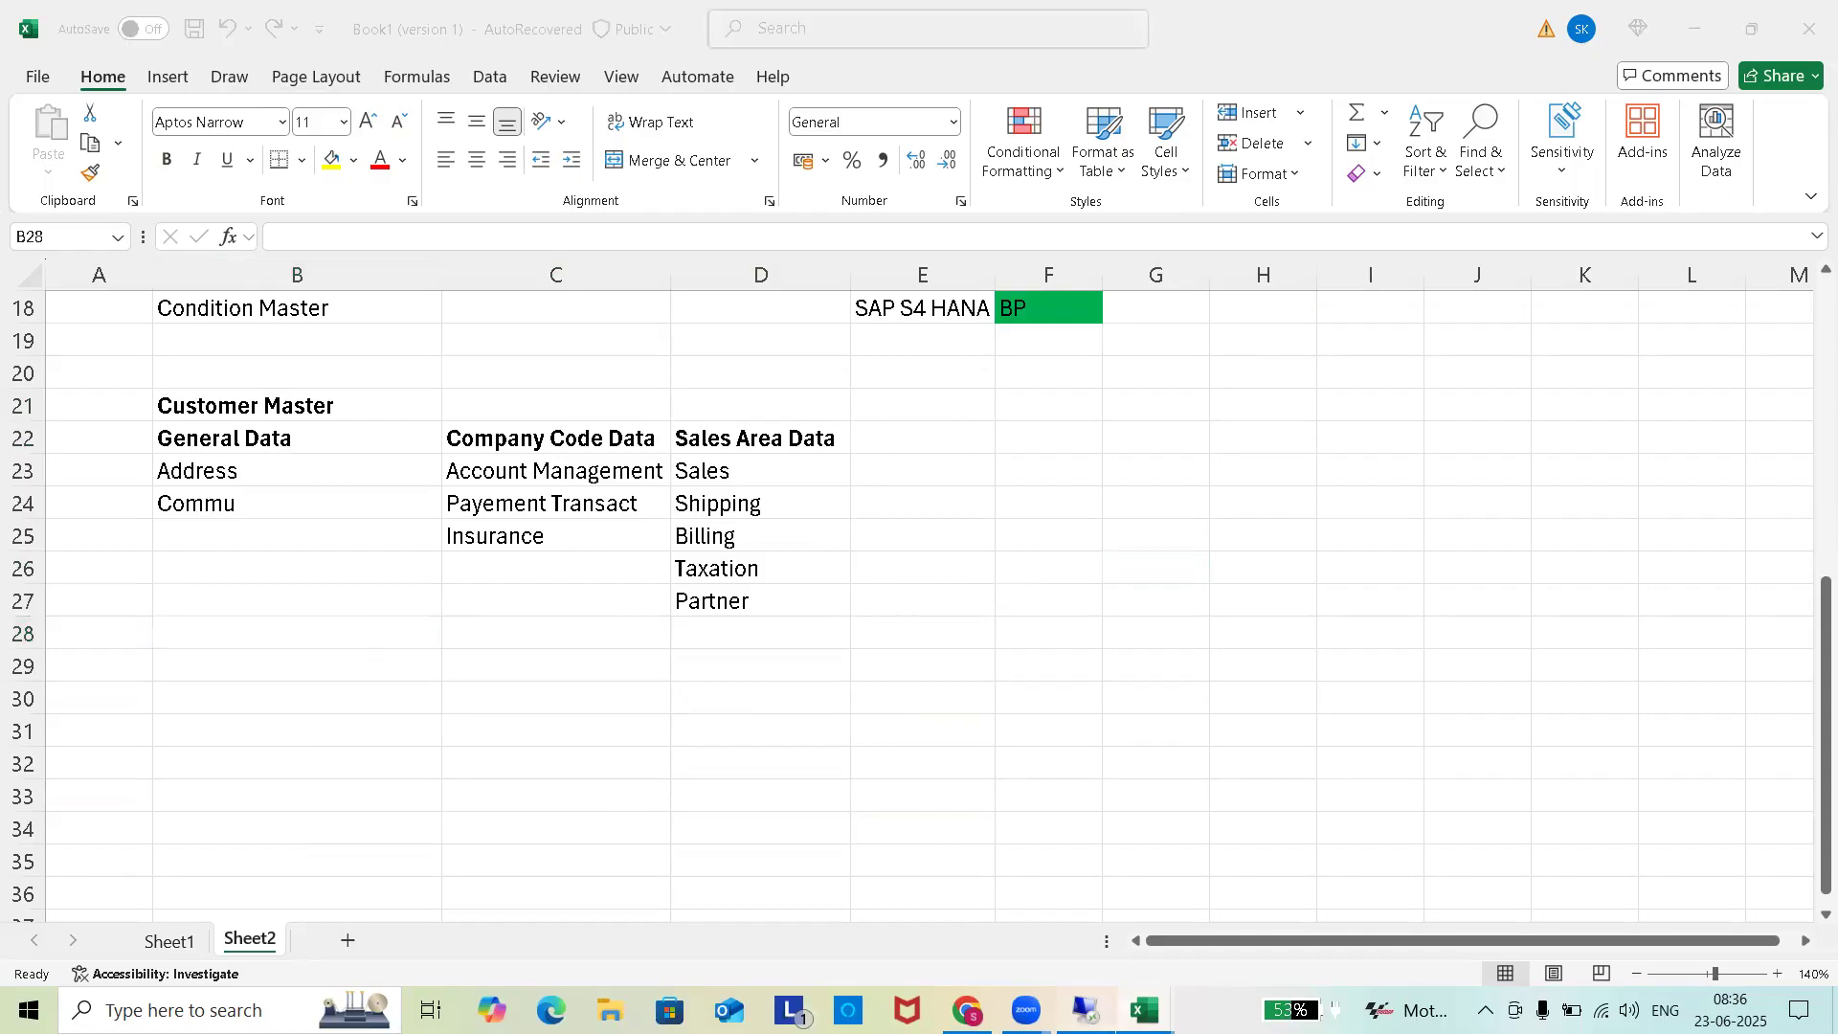
left_click(1002, 142)
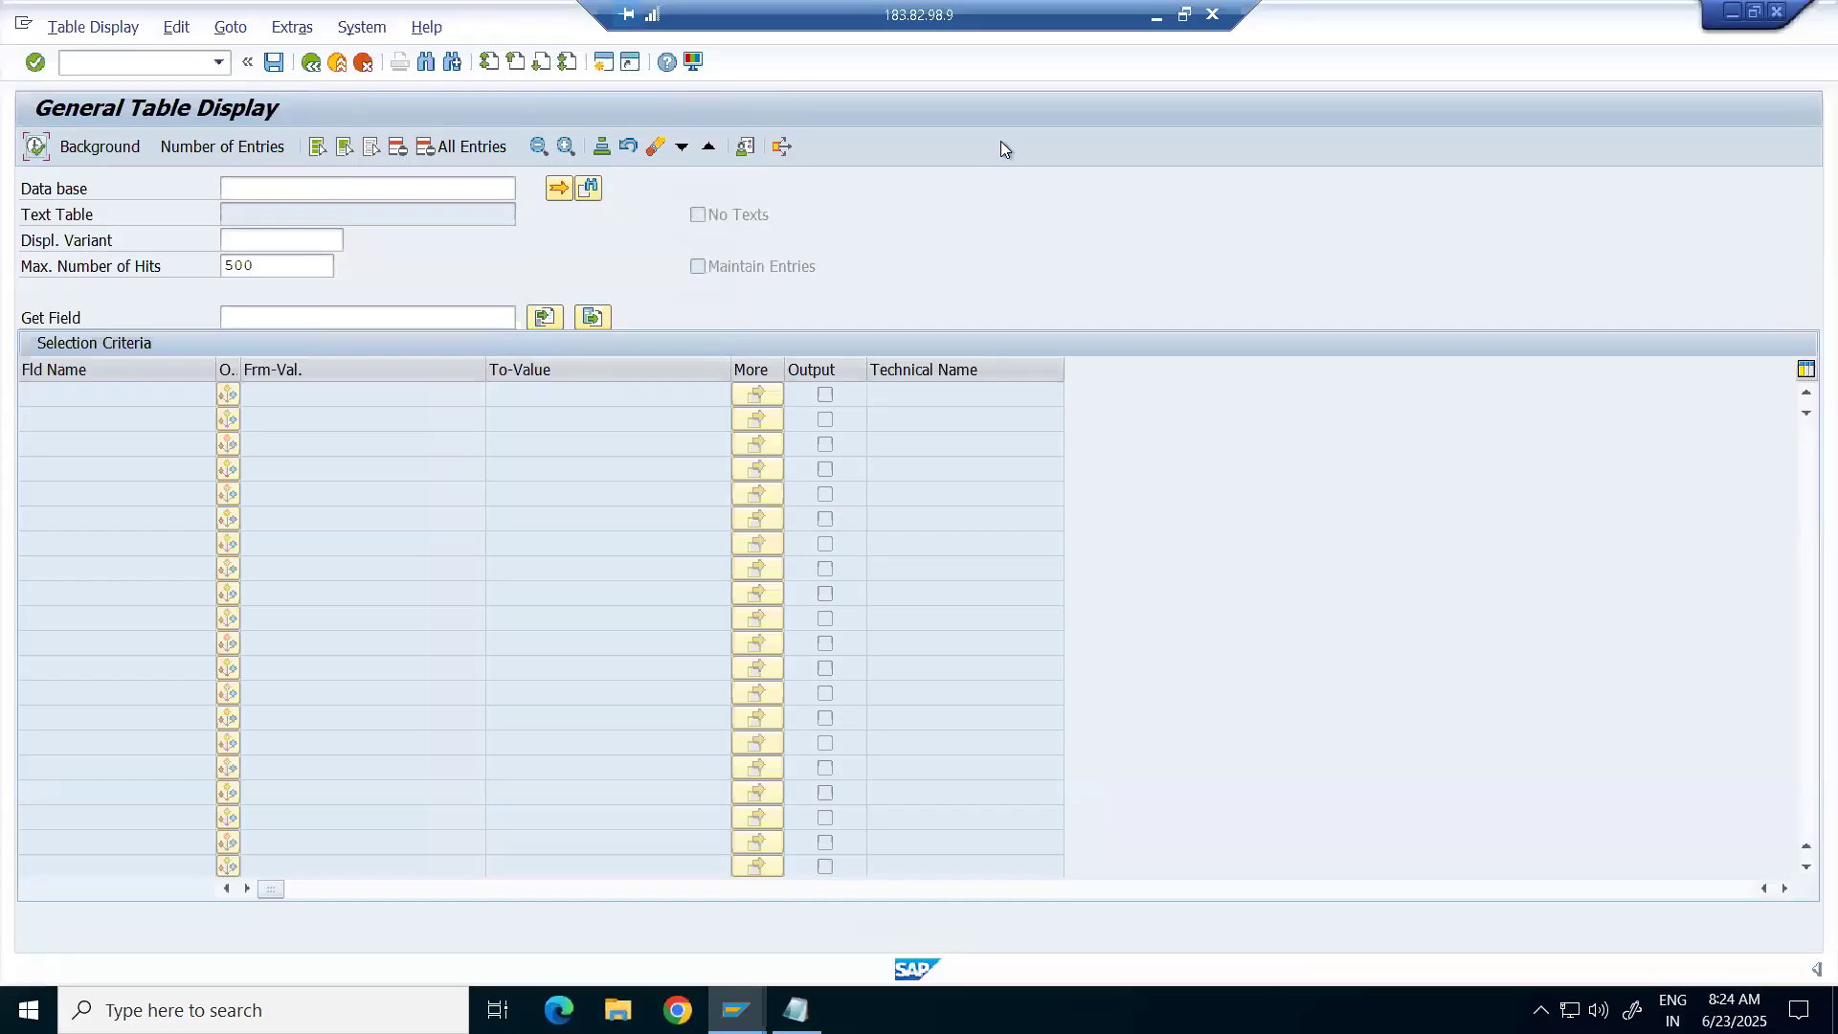
Load table KNA1 (General Data in Customer Master) in SE16, then minimize the SAP session.
left_click(299, 187)
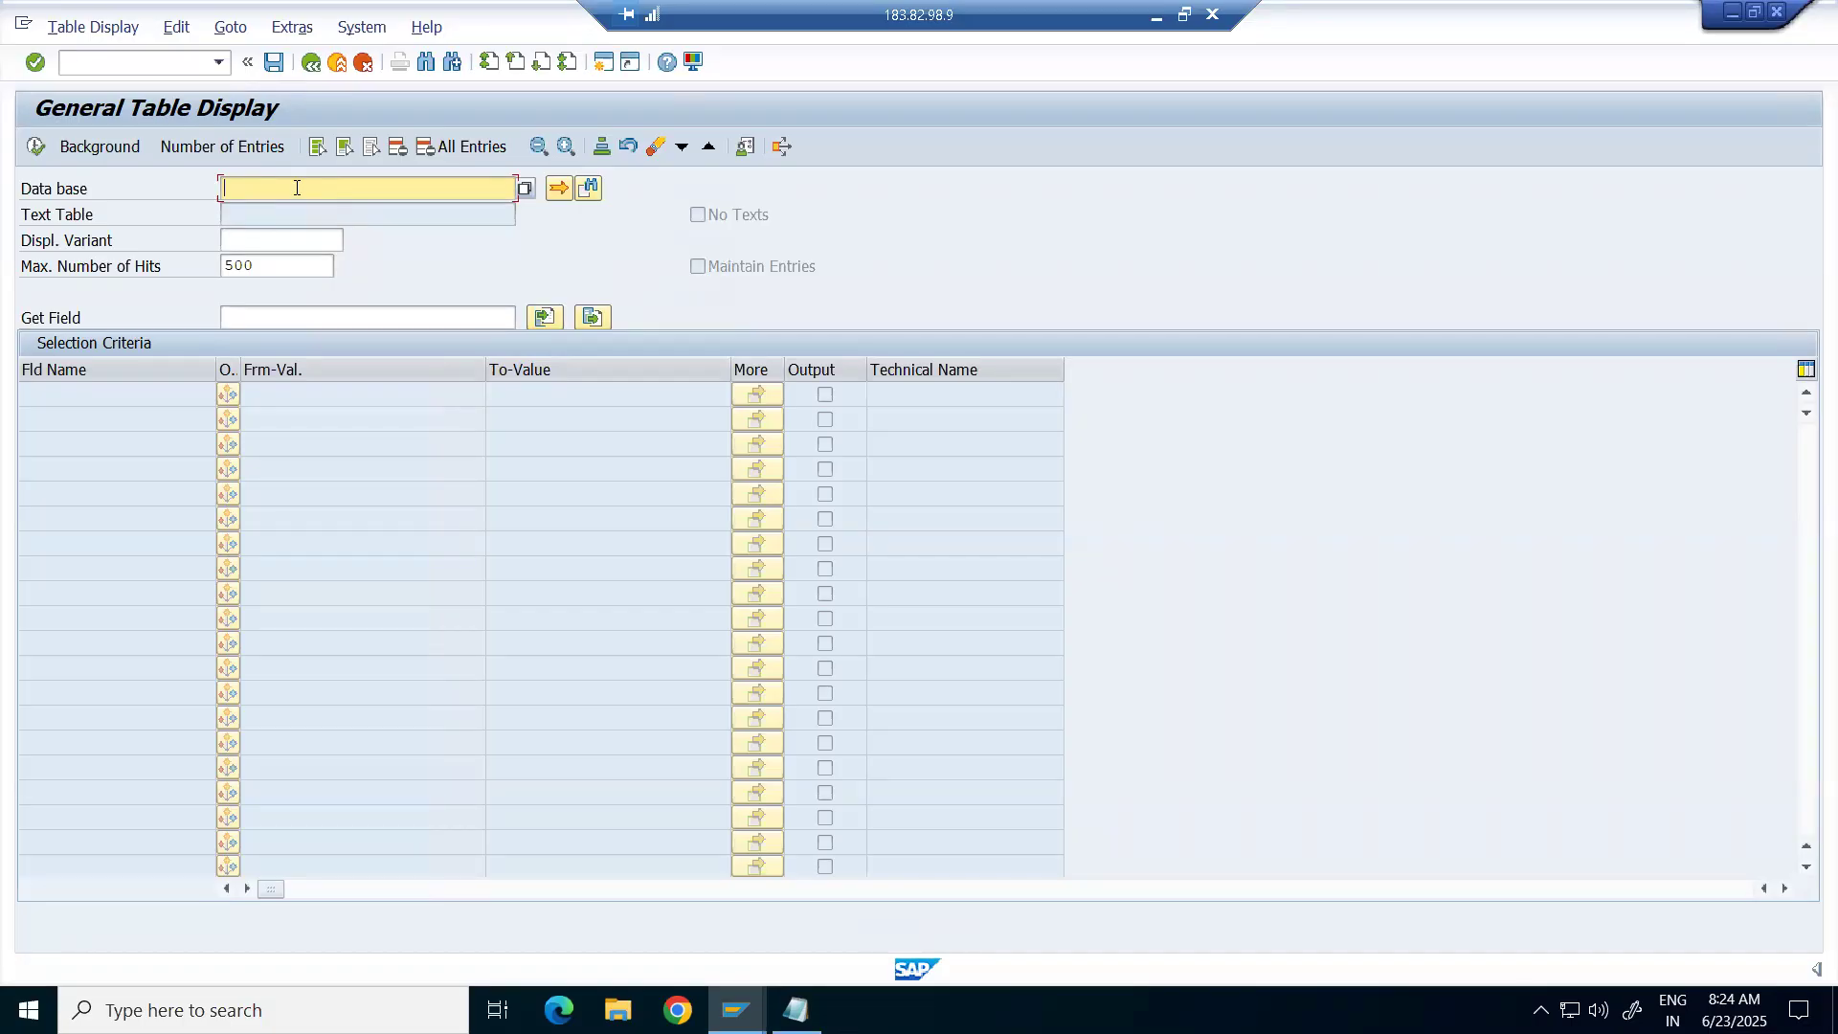
type("Kna1")
key("Return")
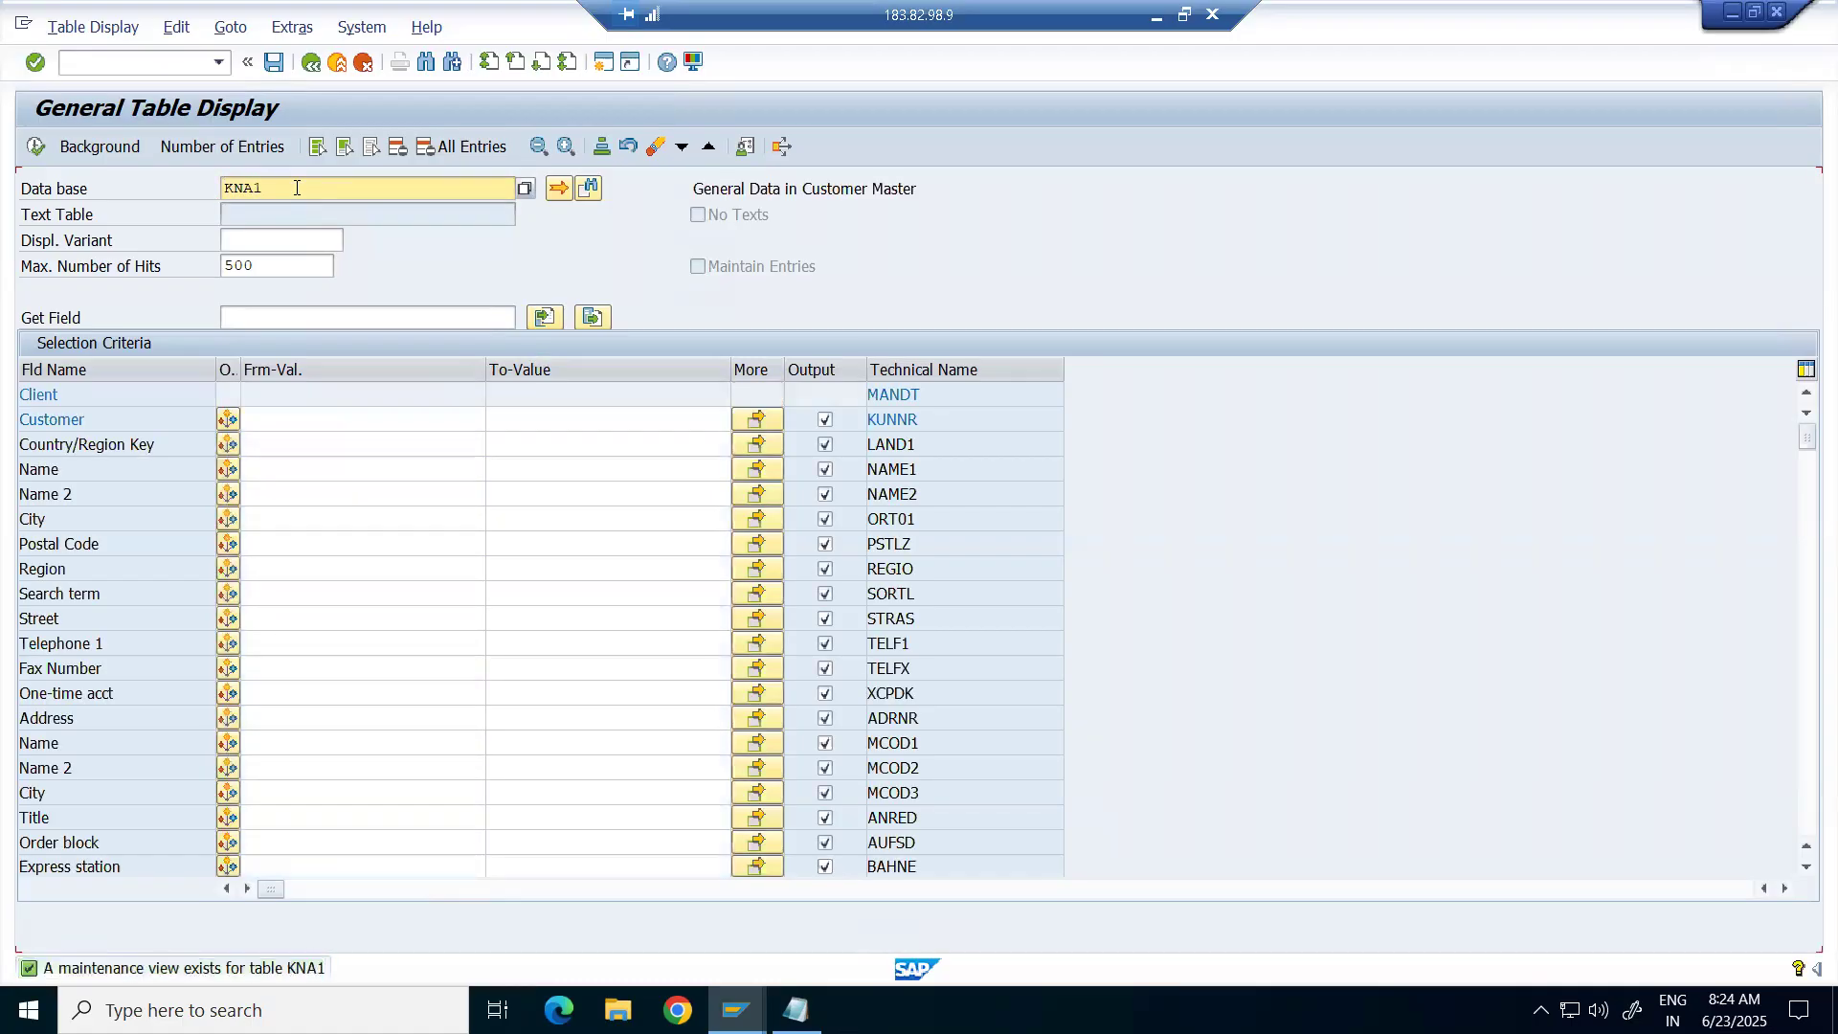
left_click_drag(693, 187, 952, 202)
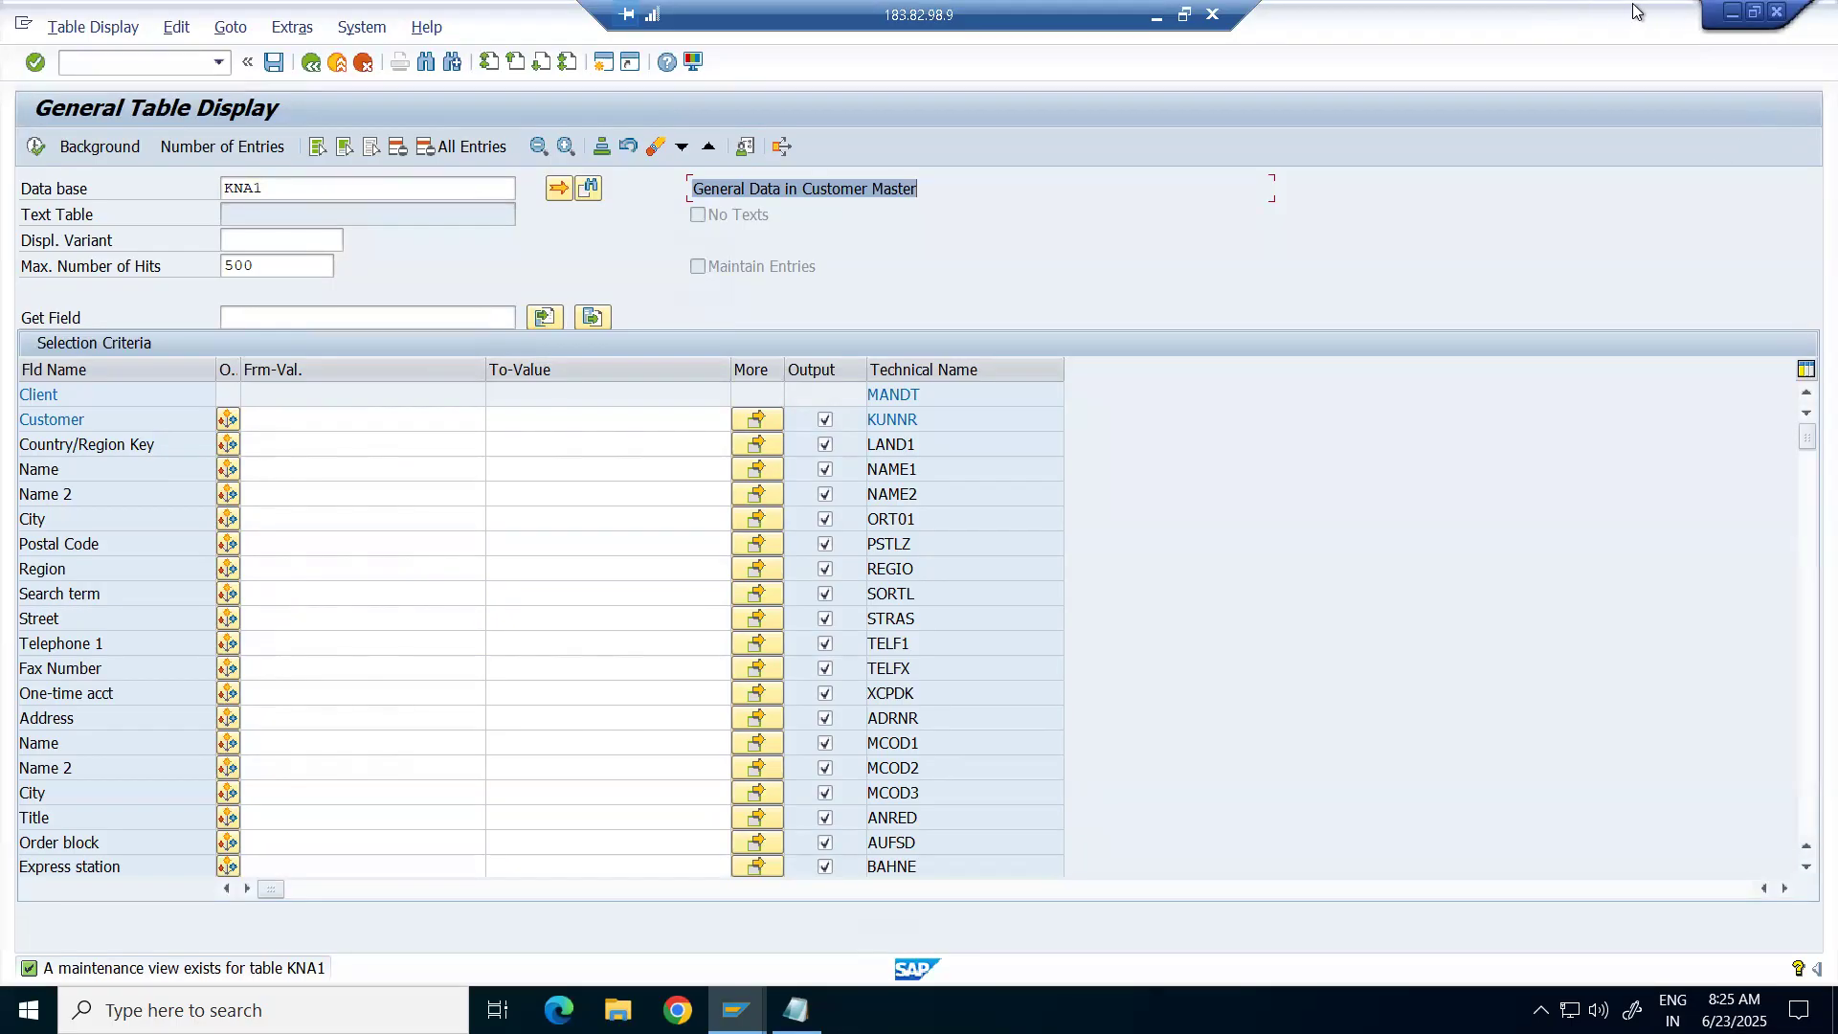
left_click(1154, 21)
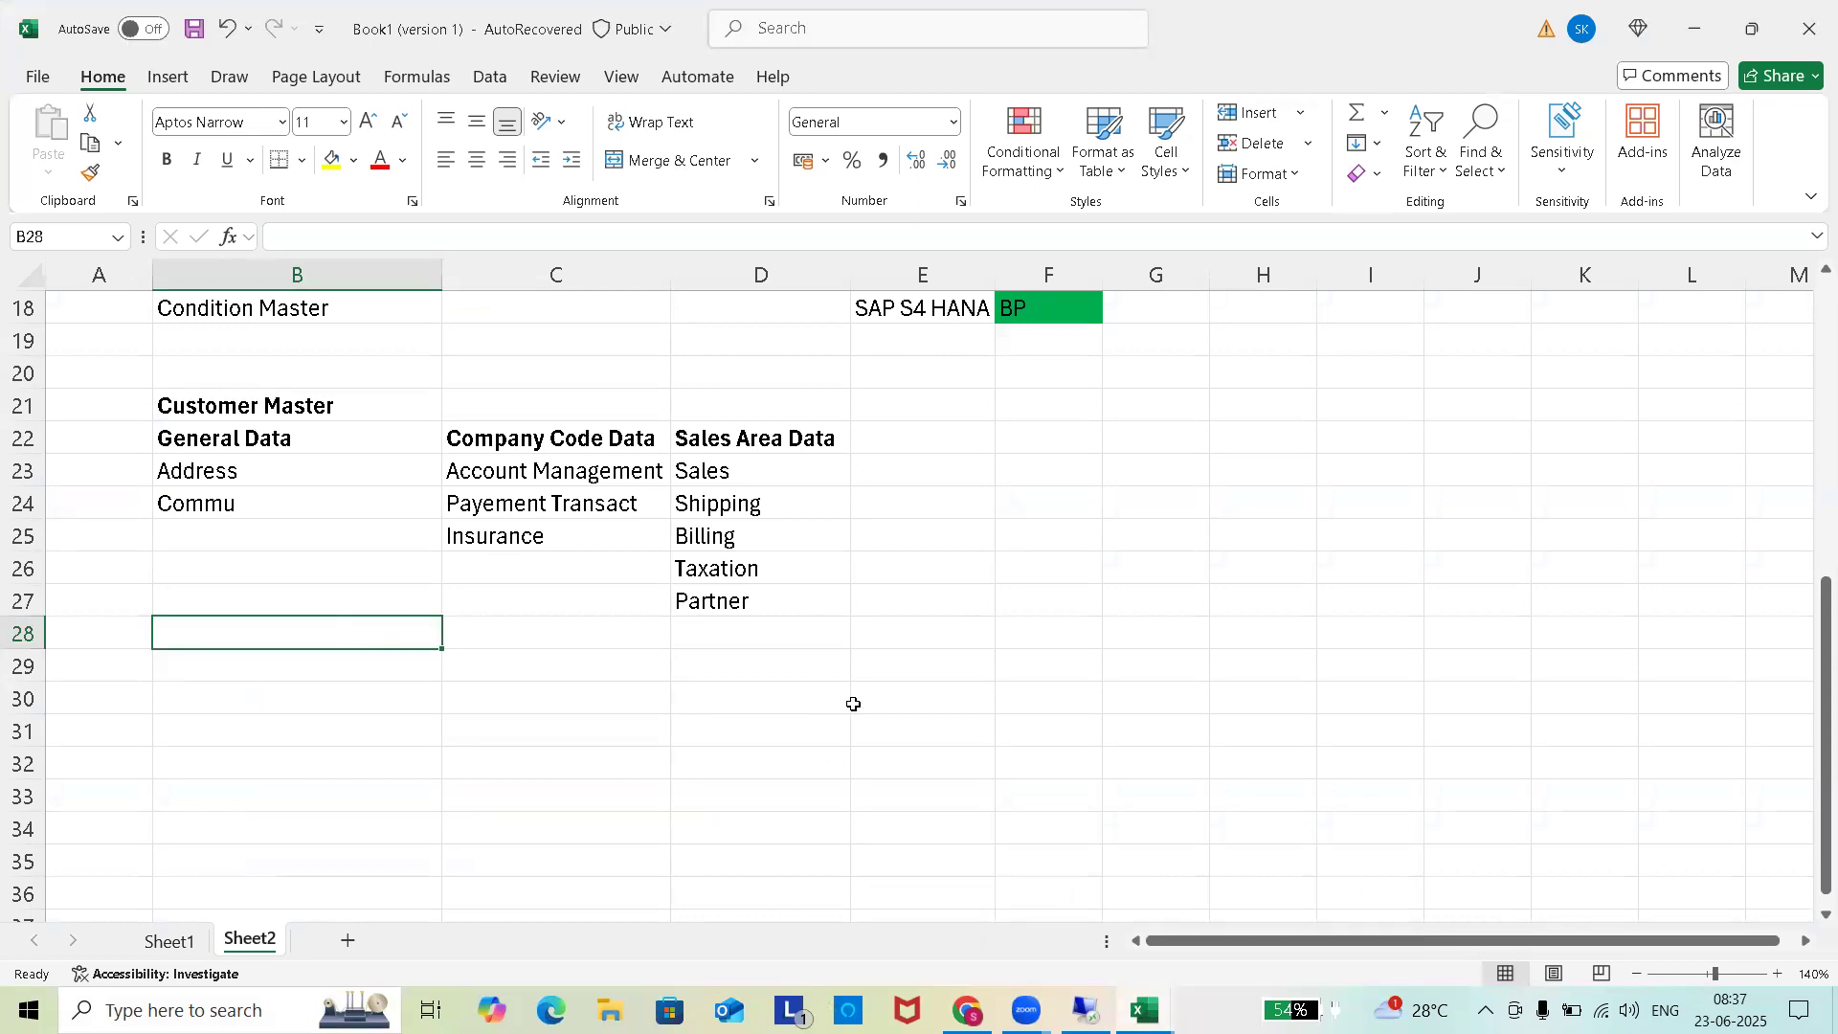
Enter 'Tables' in B28 and 'KNA1' in B29 on Sheet2, then go back to SAP.
type("Tabl")
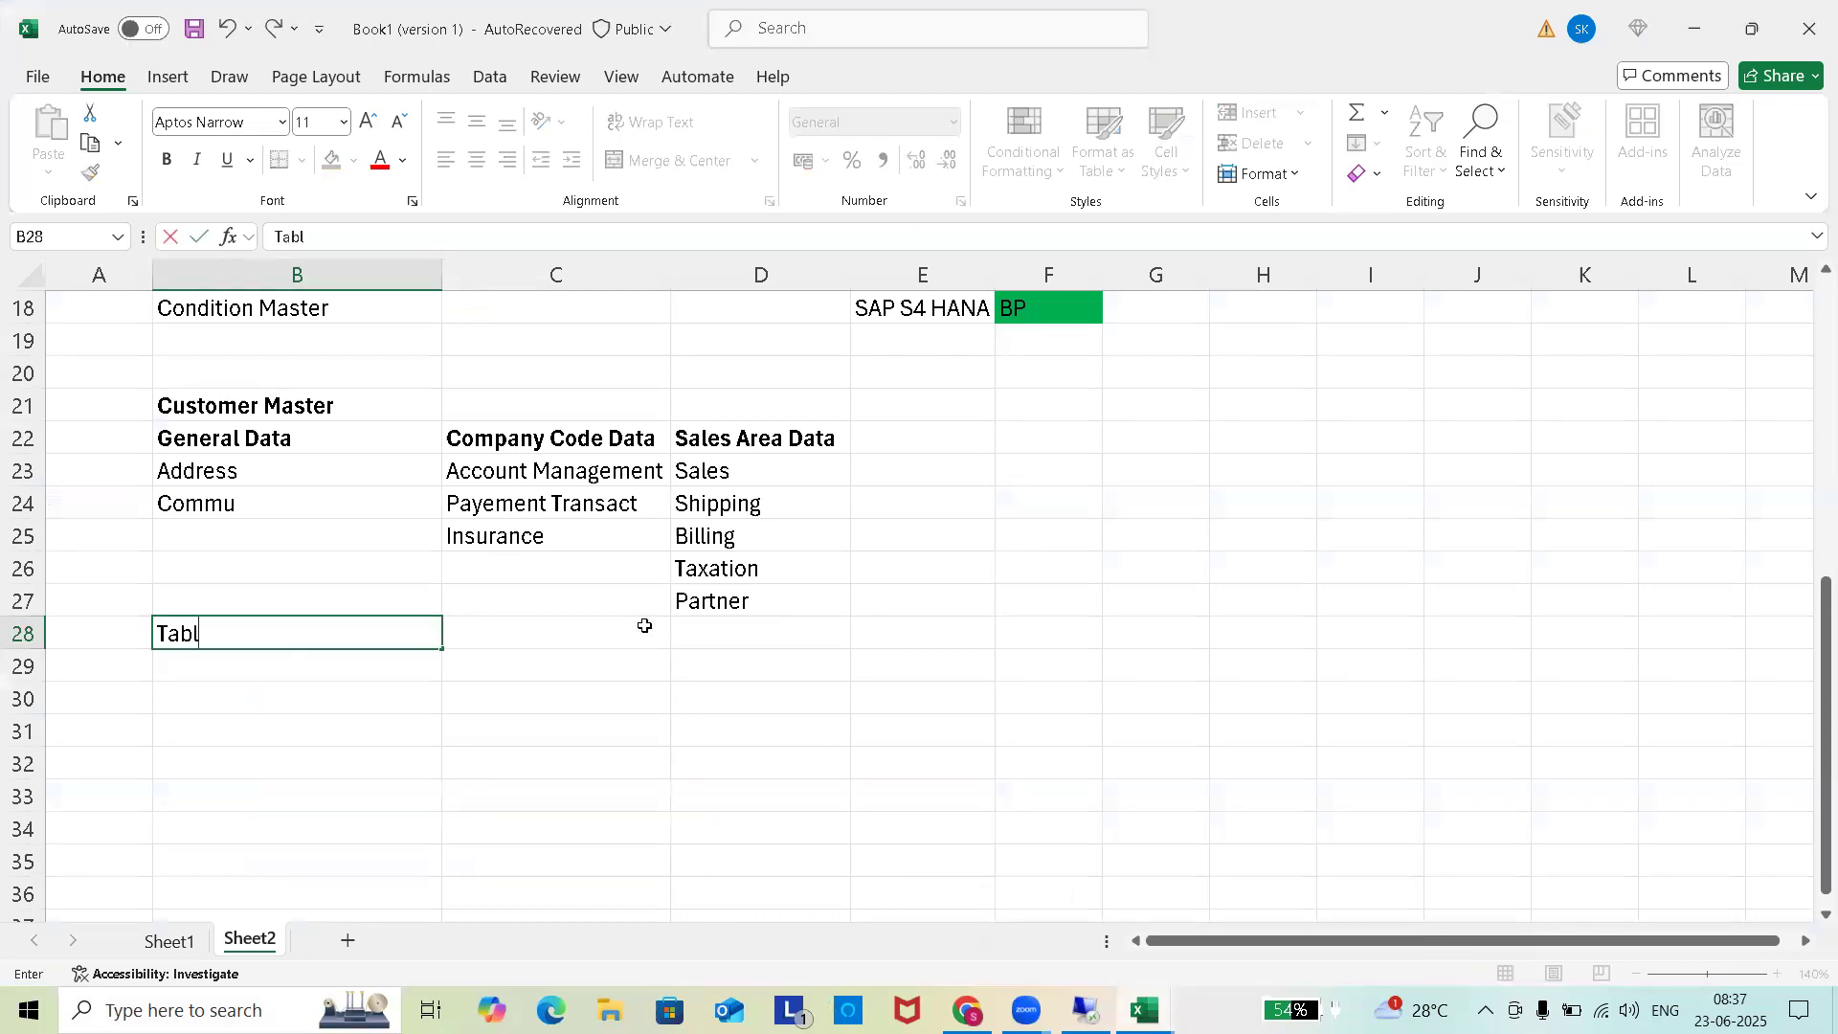
type("es")
key("Return")
type("KNA1")
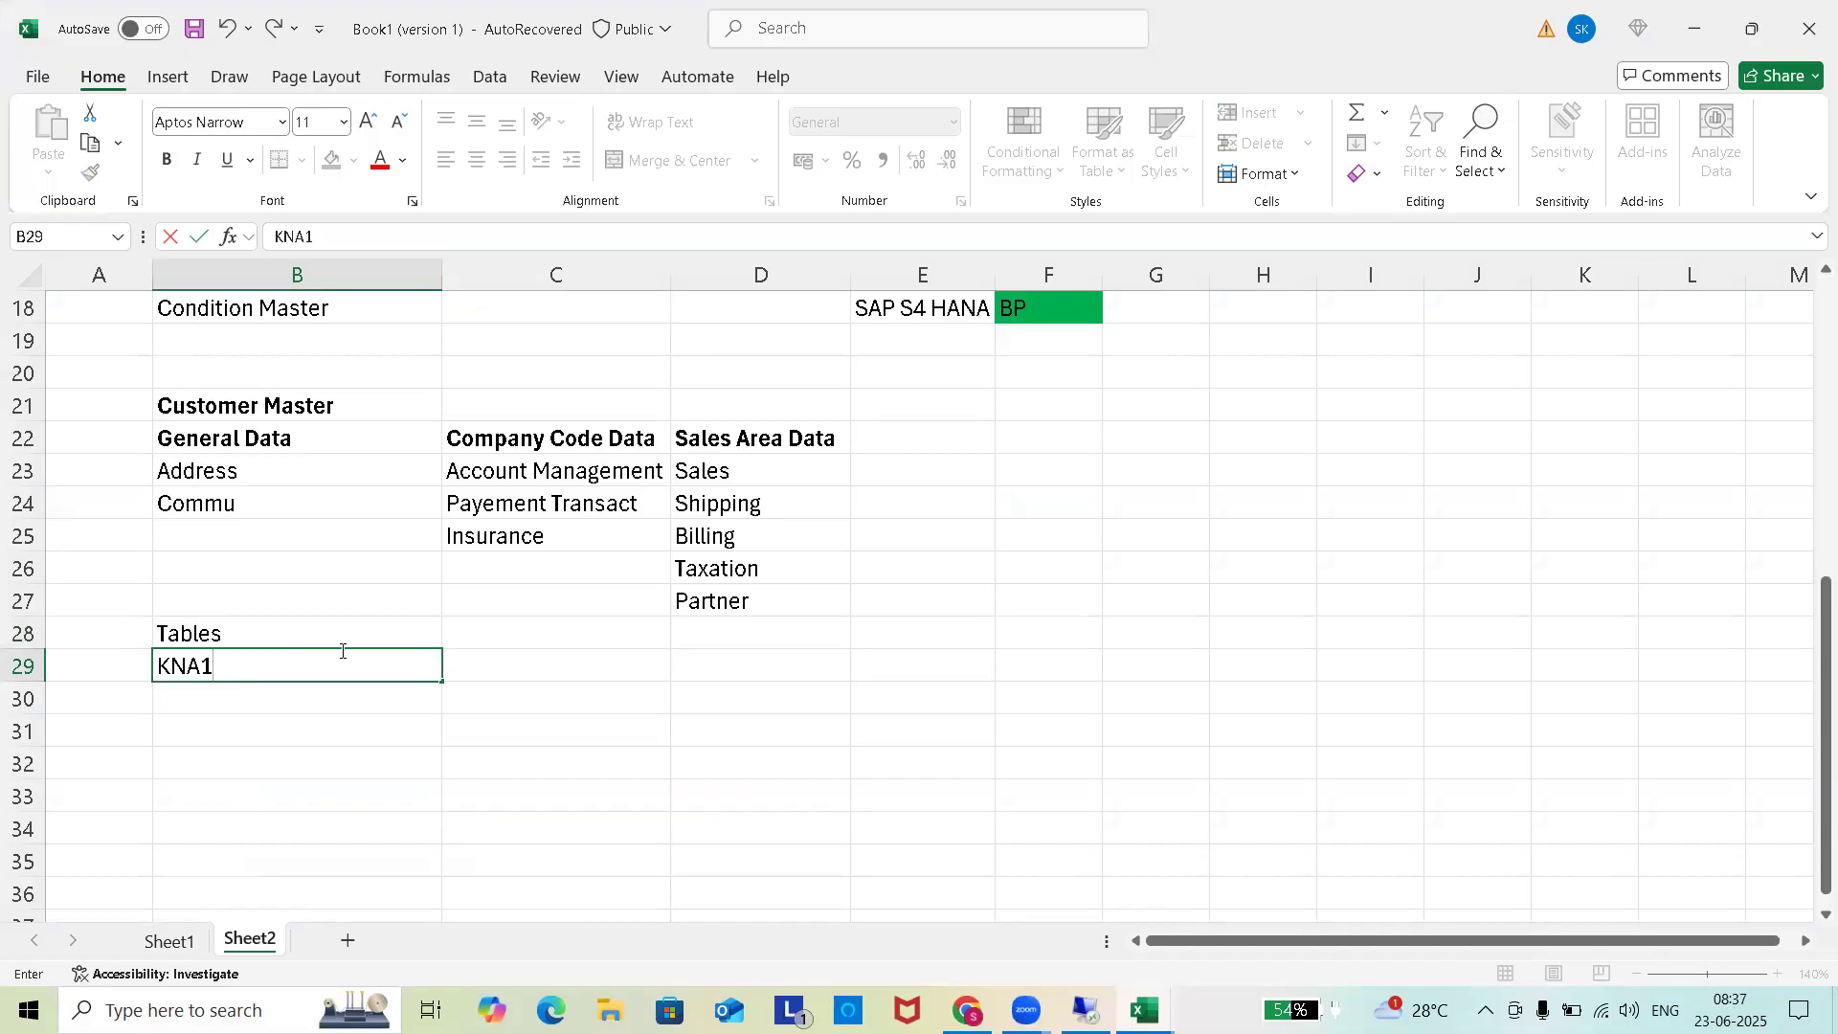
left_click(529, 651)
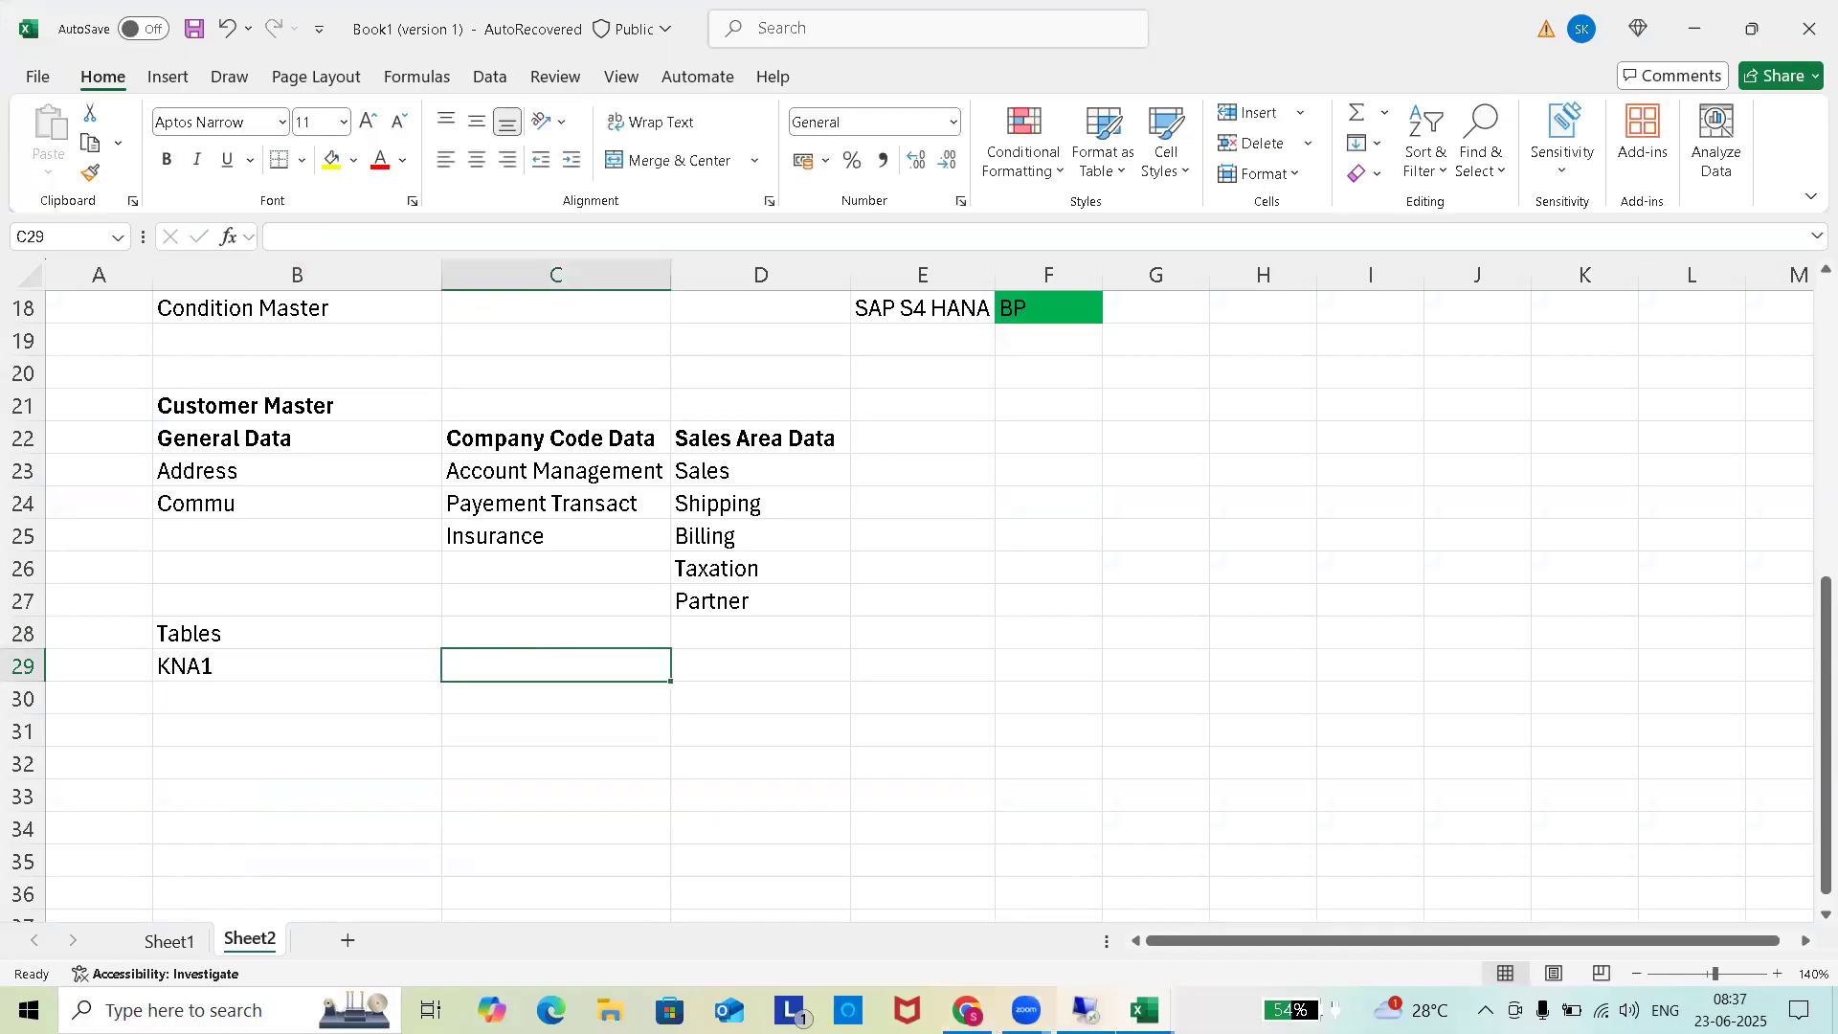
left_click(1086, 1009)
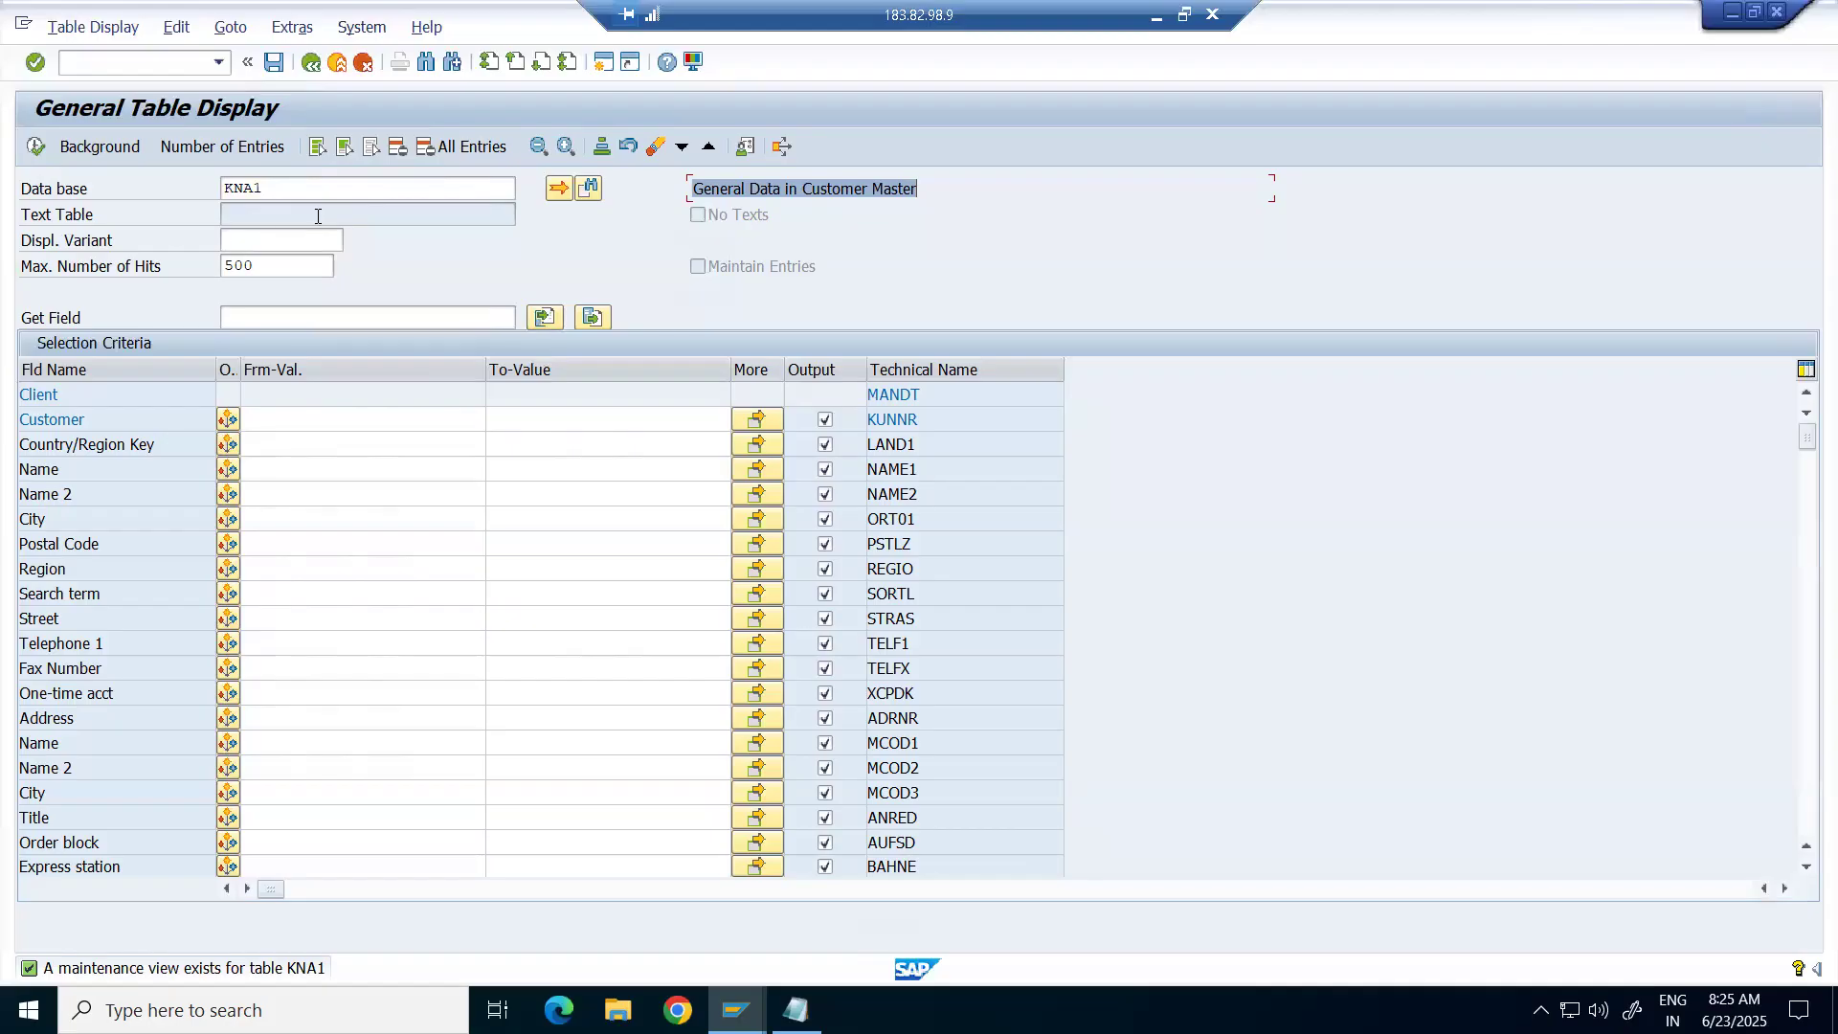
Remove the 500 limit from Max. Number of Hits for table KNA1.
left_click(335, 182)
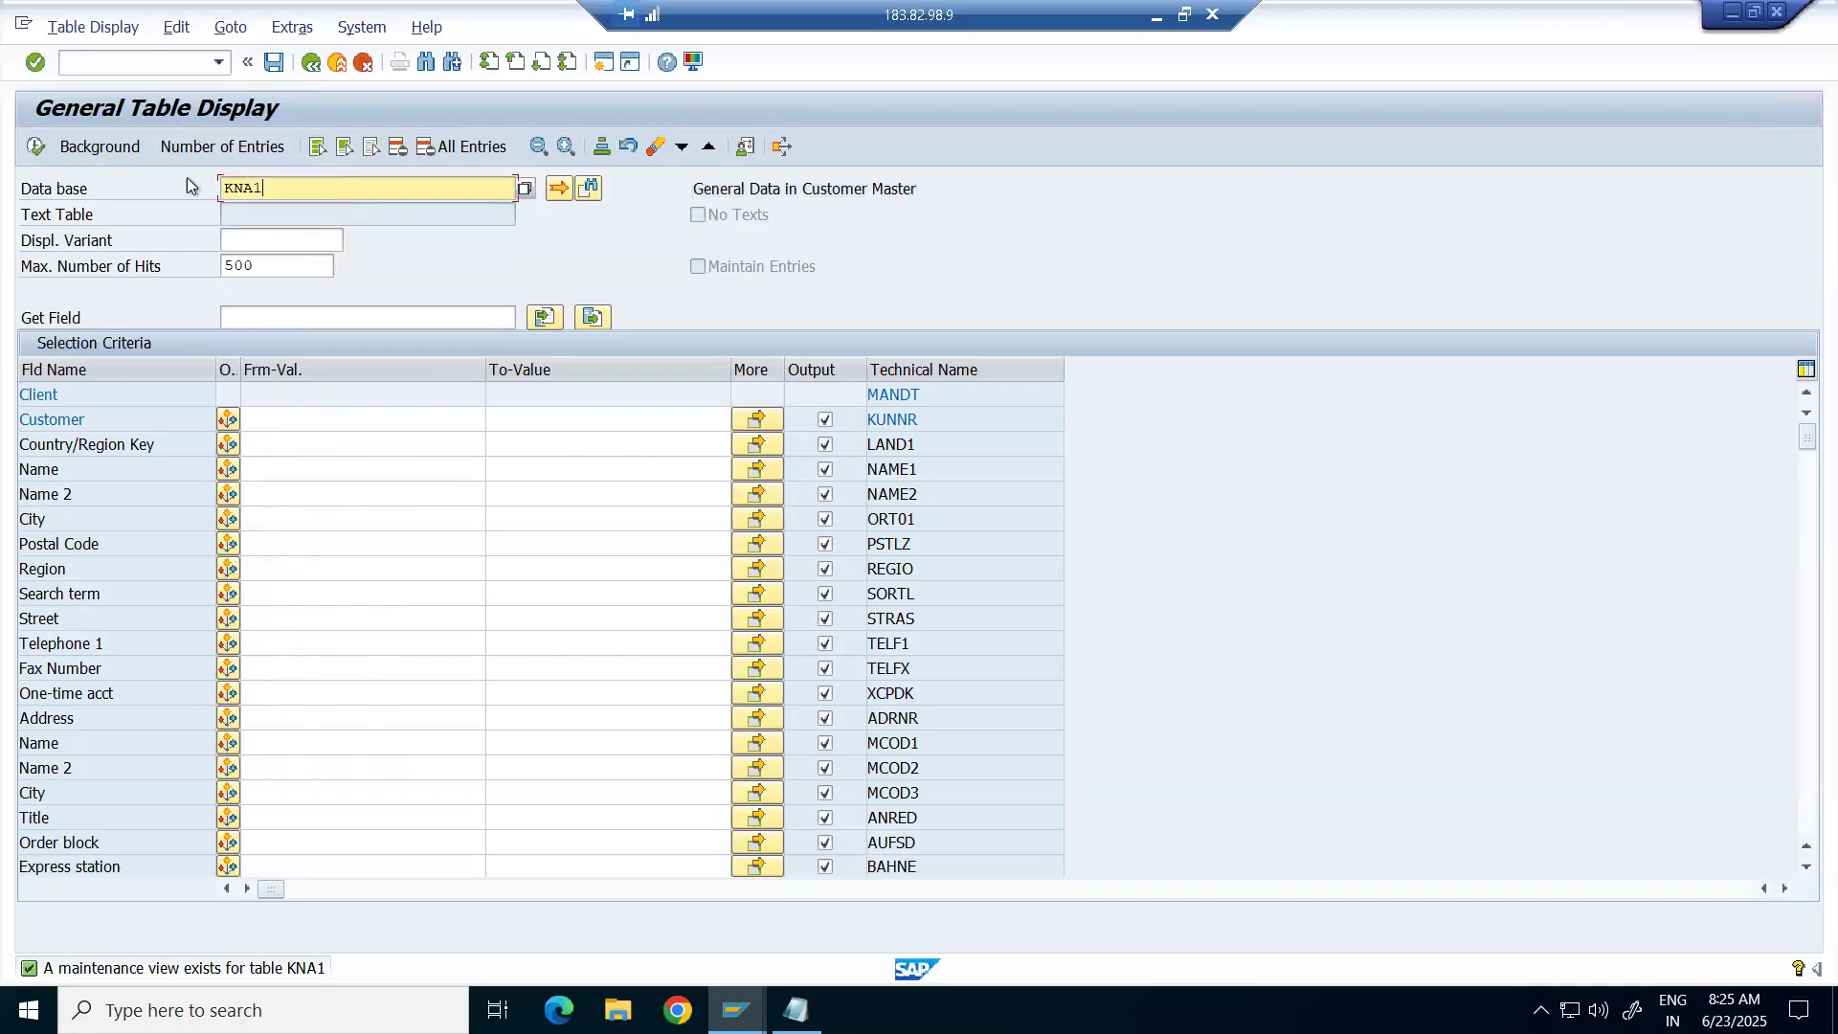
left_click(331, 422)
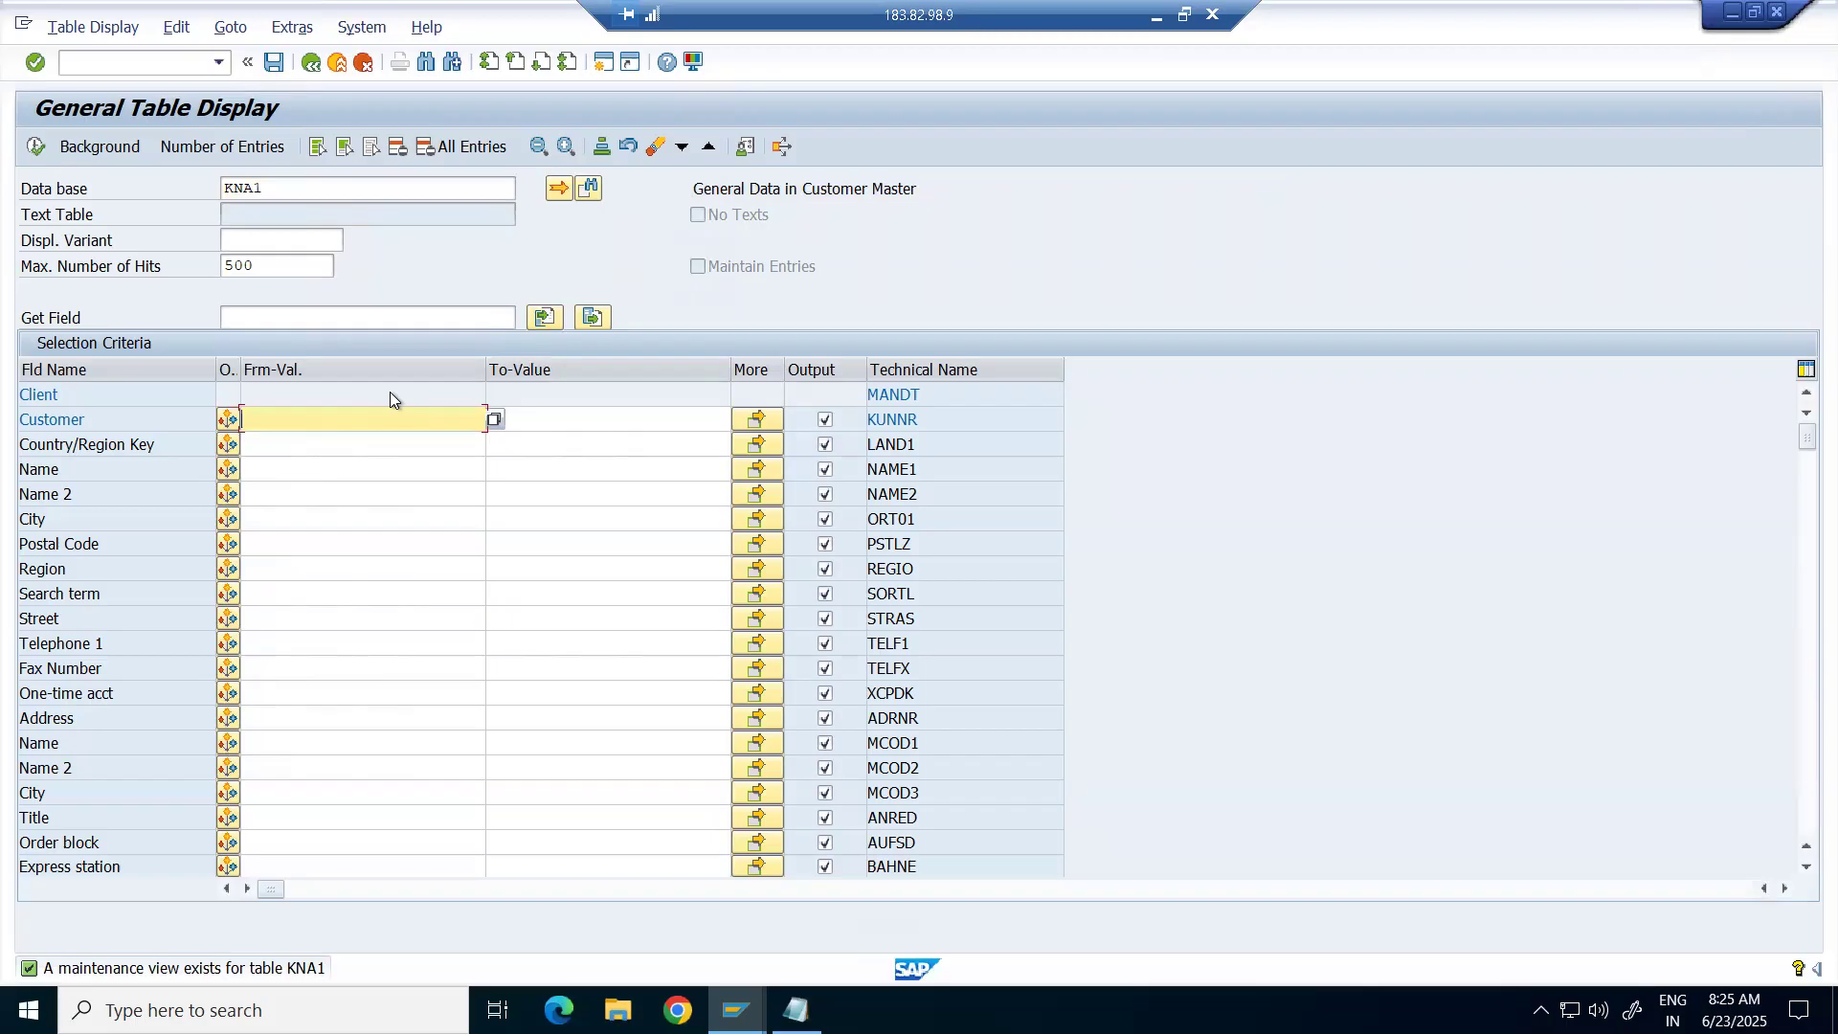
left_click(295, 274)
key("BackSpace")
key("BackSpace")
key("BackSpace")
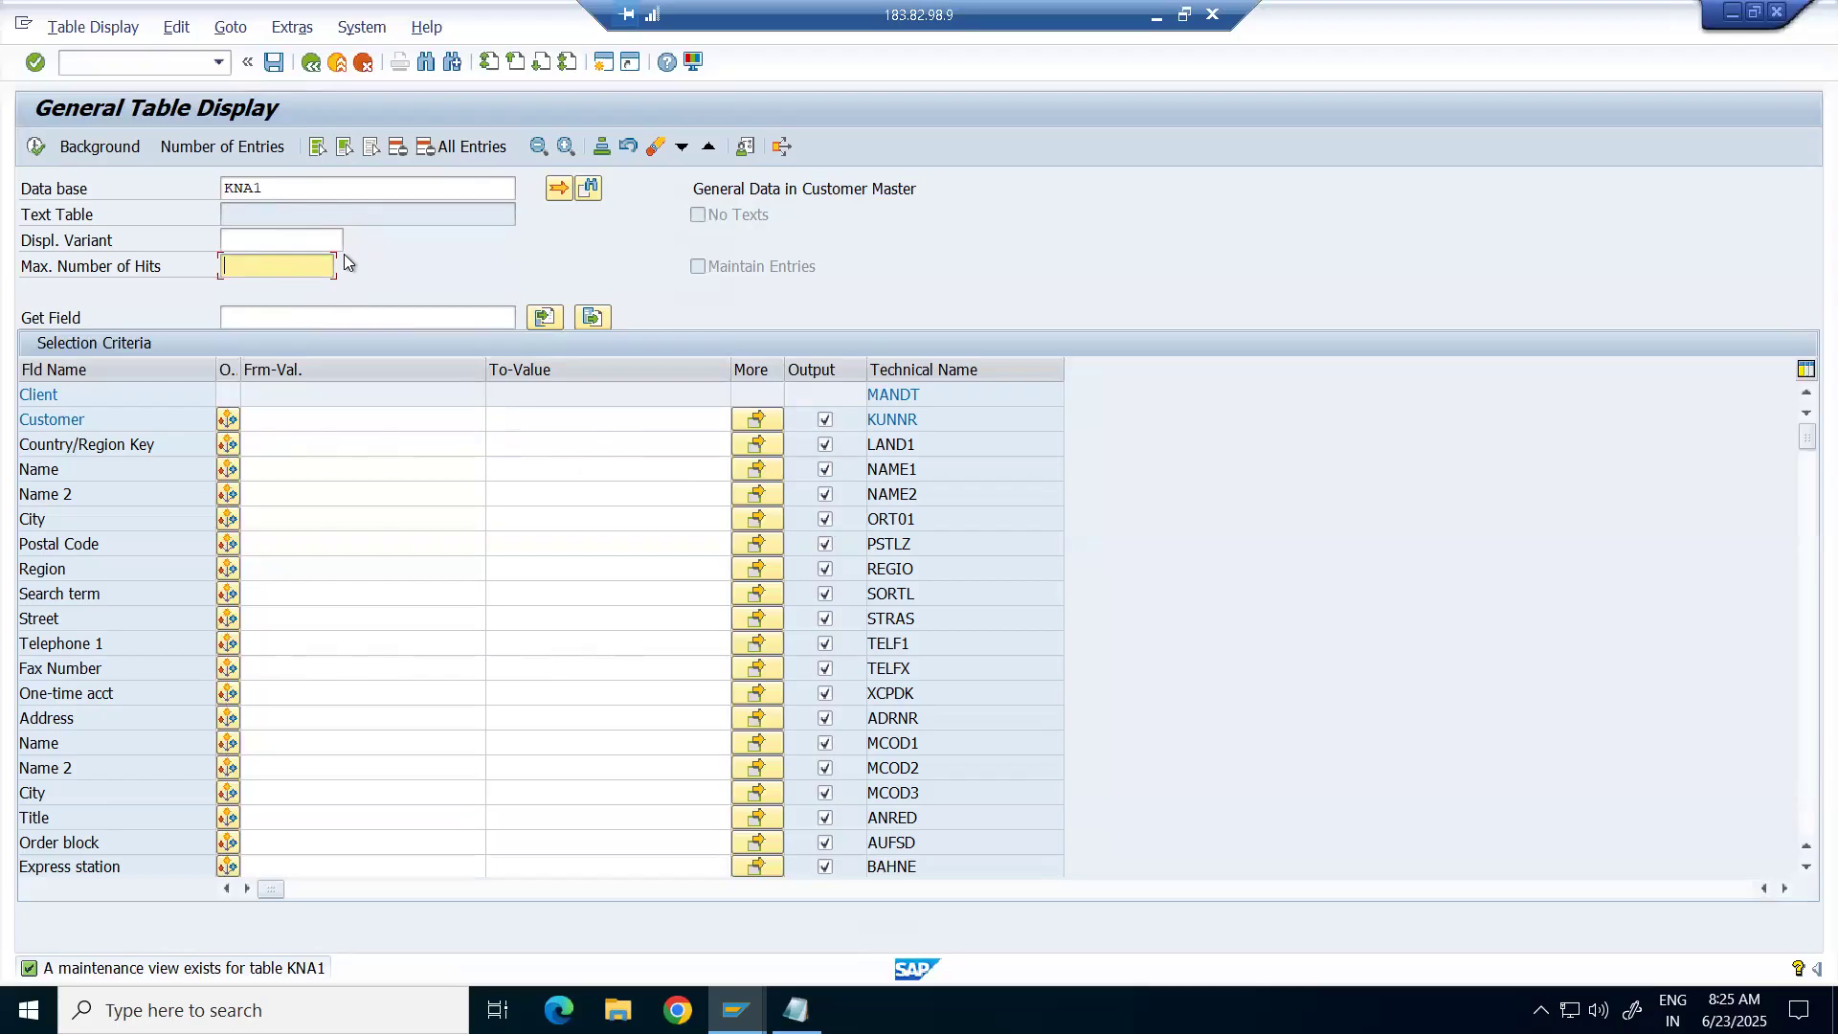
left_click(306, 187)
double_click(224, 192)
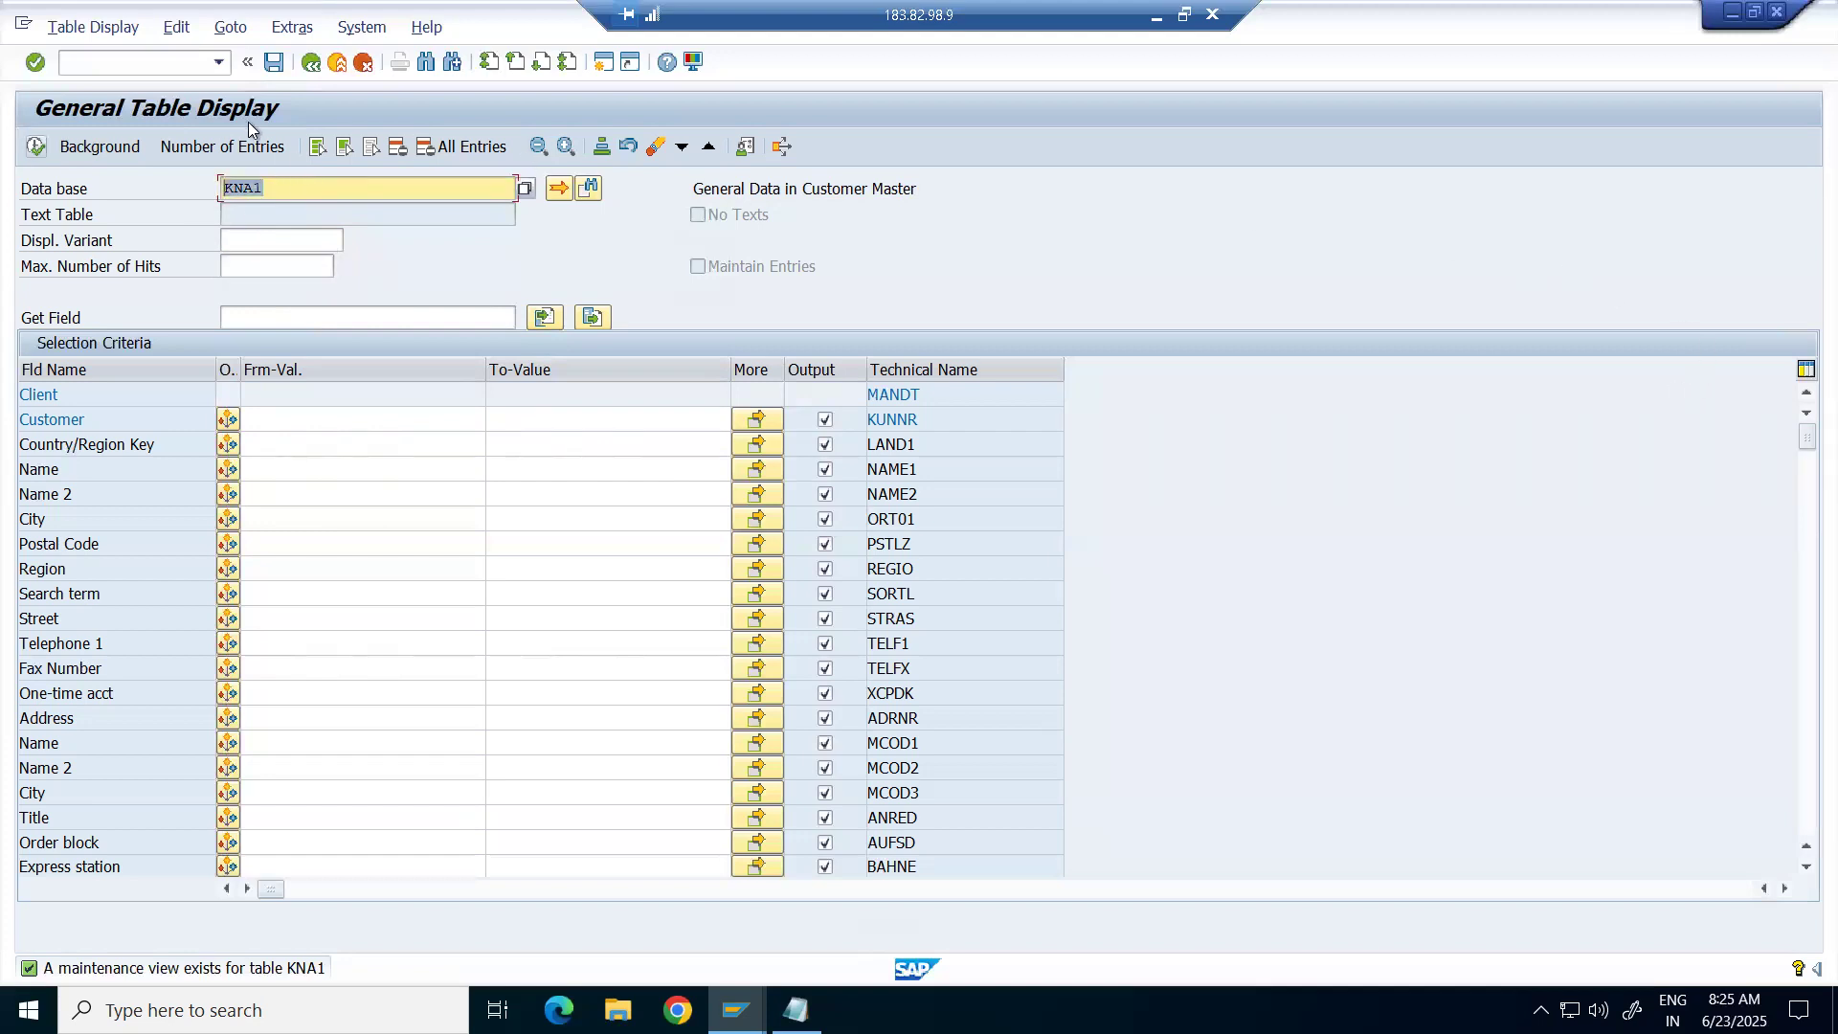
Count KNA1's entries (218), display the full list, and return to the selection screen.
left_click(194, 151)
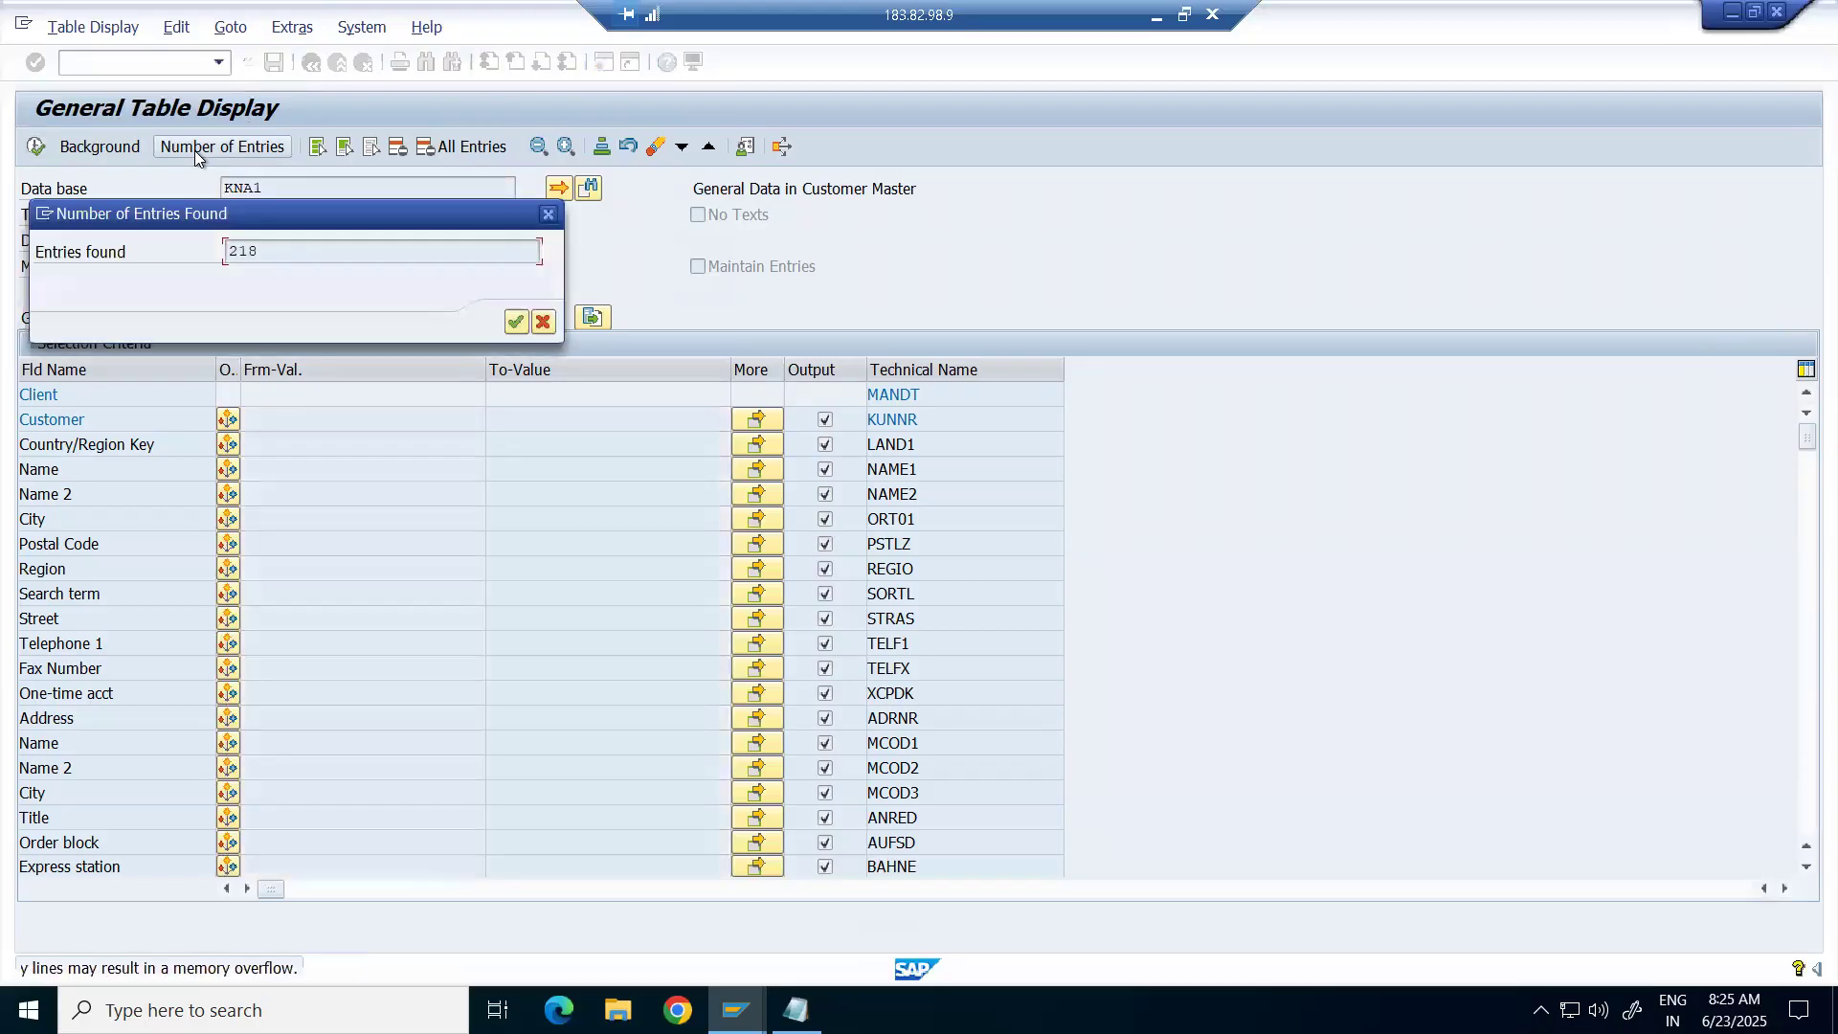
left_click(517, 324)
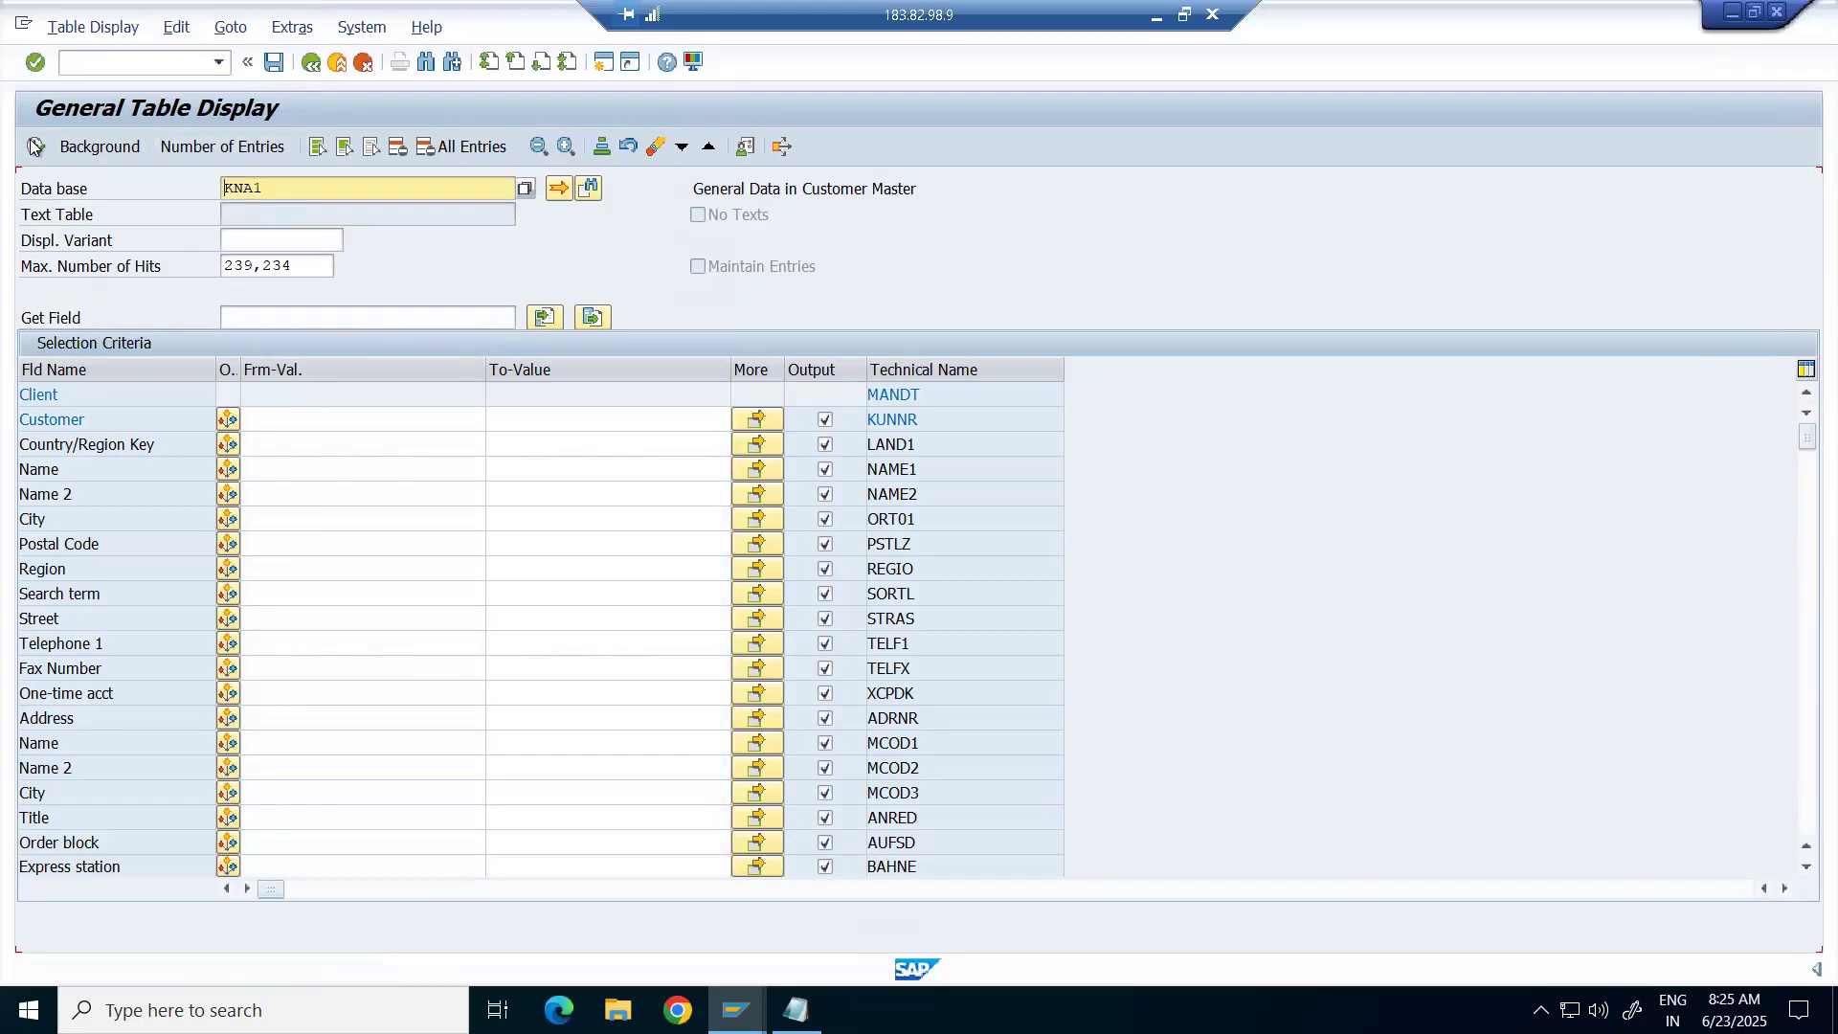
left_click(33, 146)
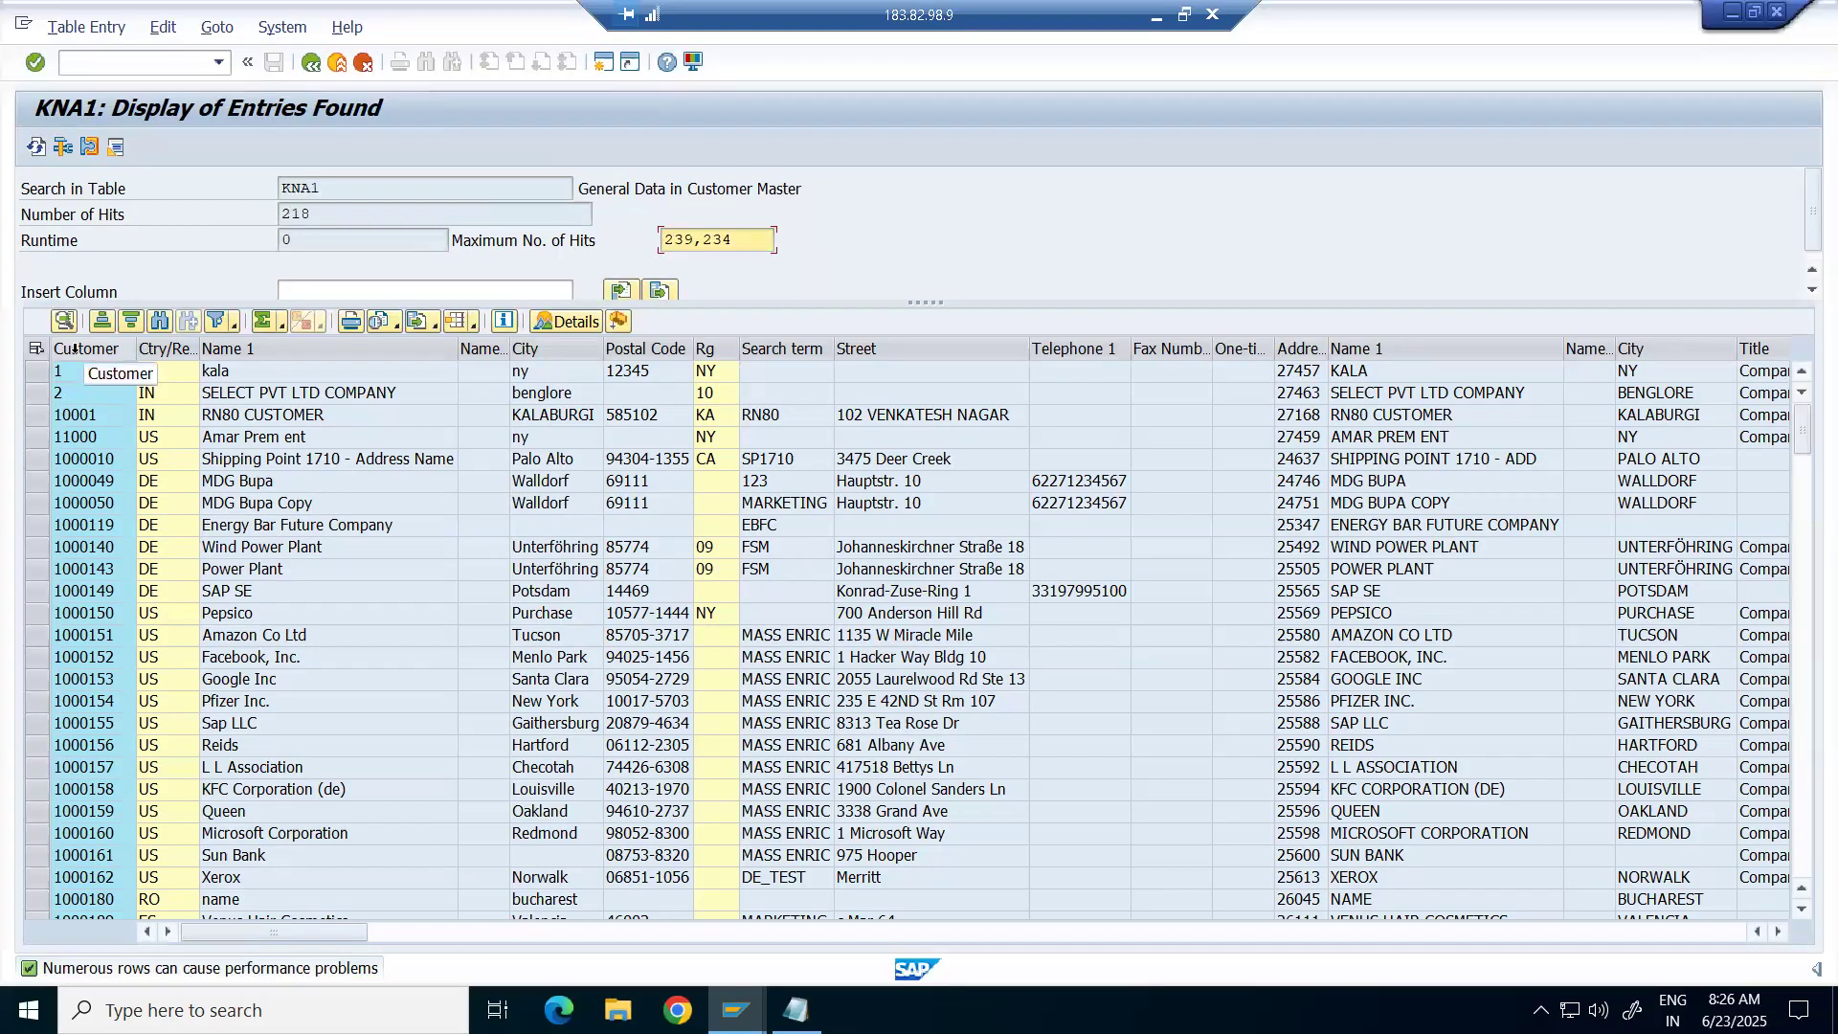
left_click(312, 64)
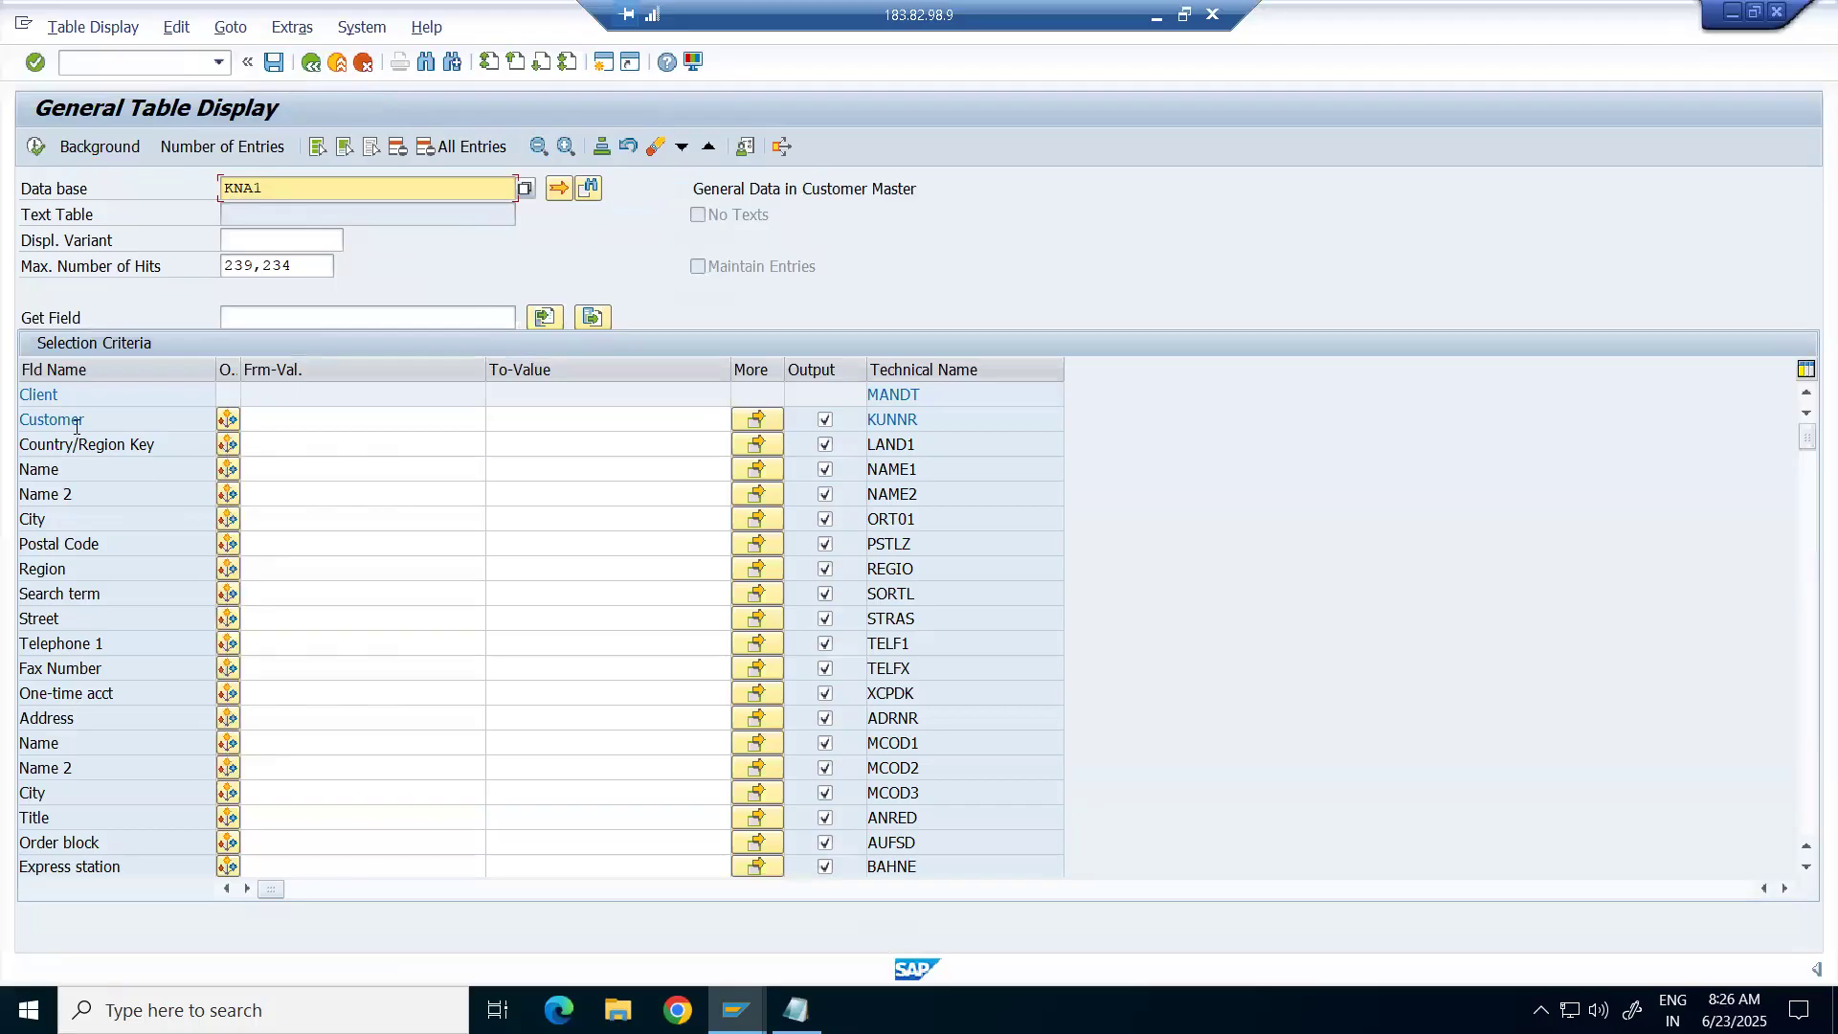
Highlight the Customer (KUNNR) and Country/Region Key (LAND1) fields and their technical names.
left_click_drag(153, 427, 14, 421)
left_click_drag(940, 419, 840, 417)
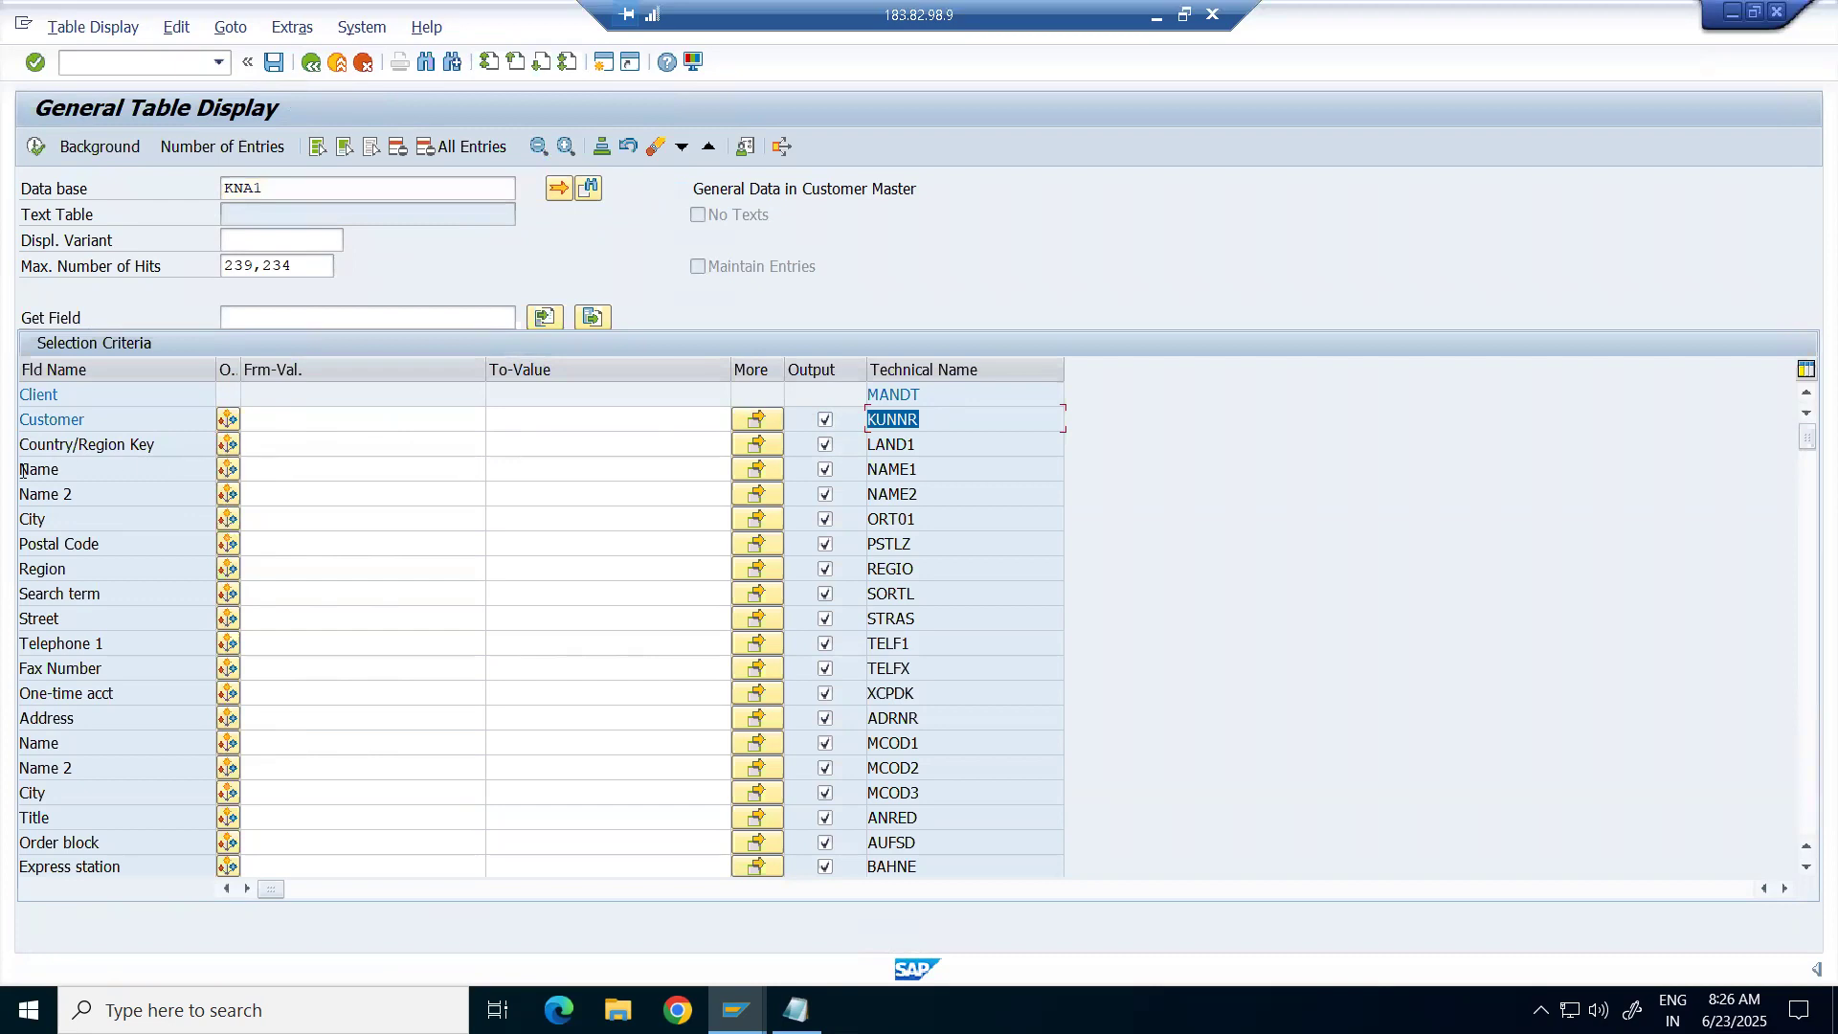
left_click_drag(160, 446, 9, 446)
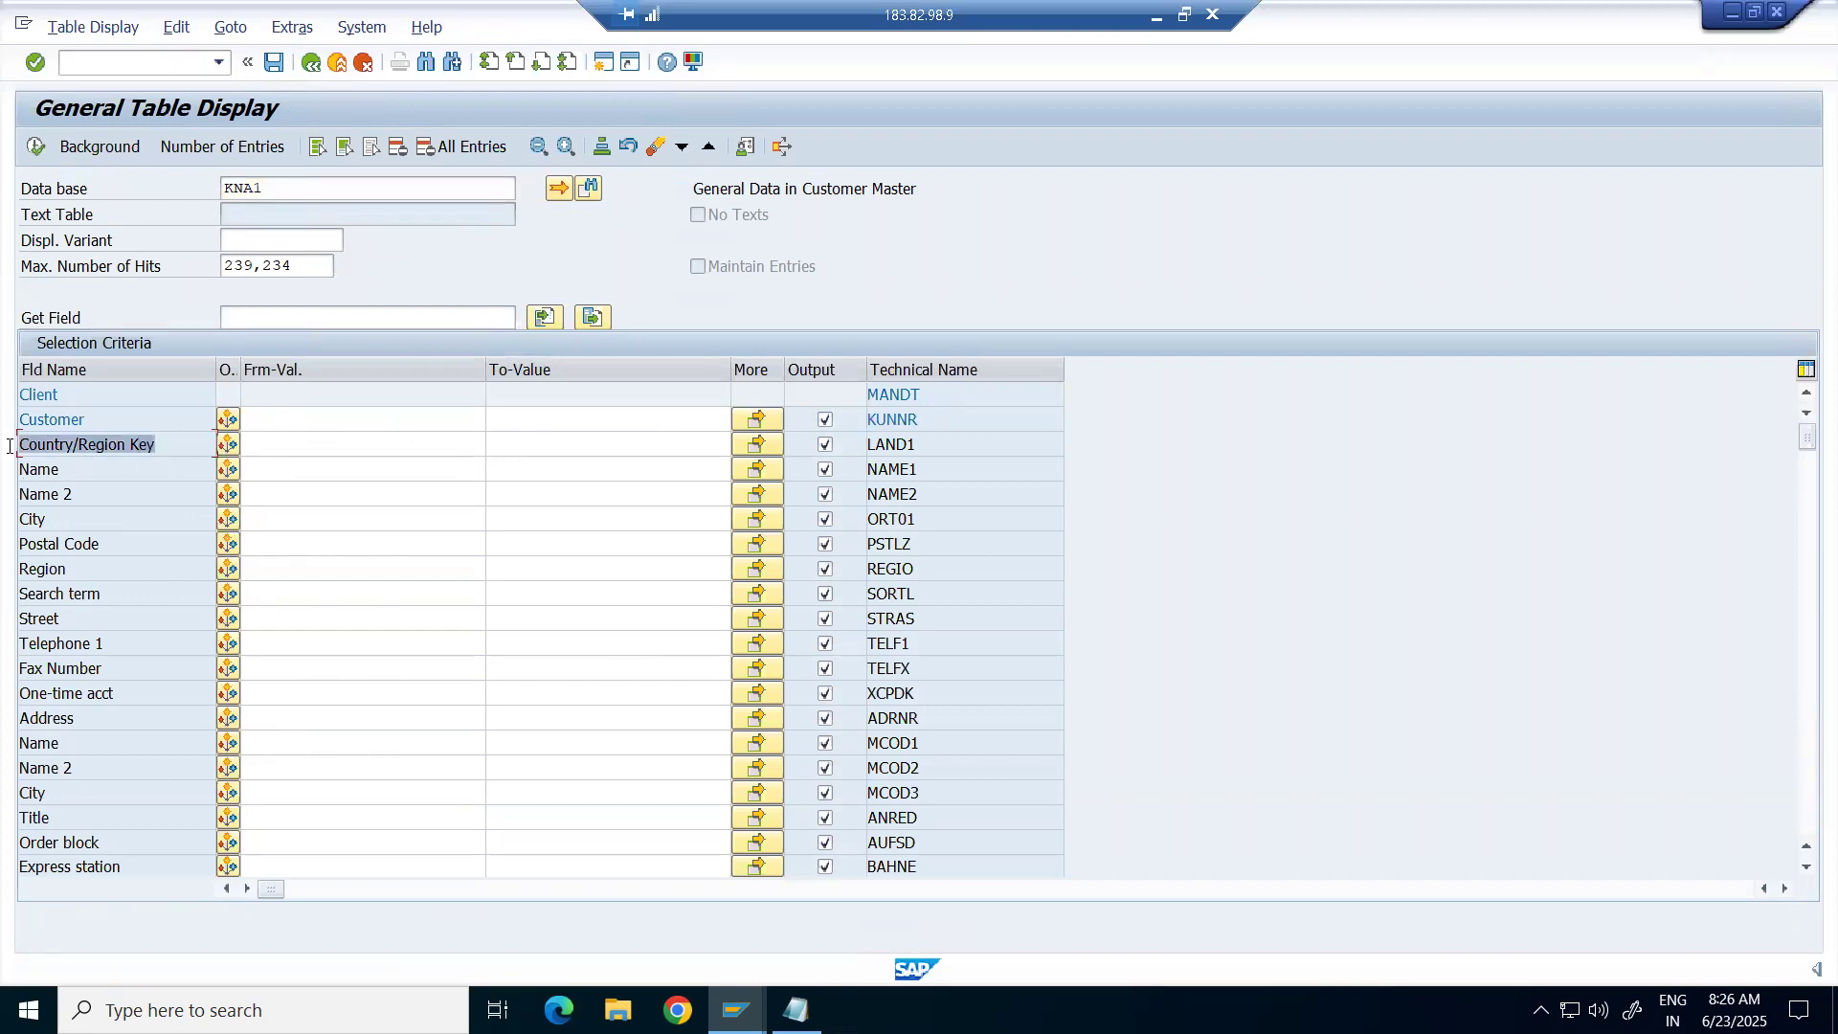
left_click_drag(921, 446, 855, 465)
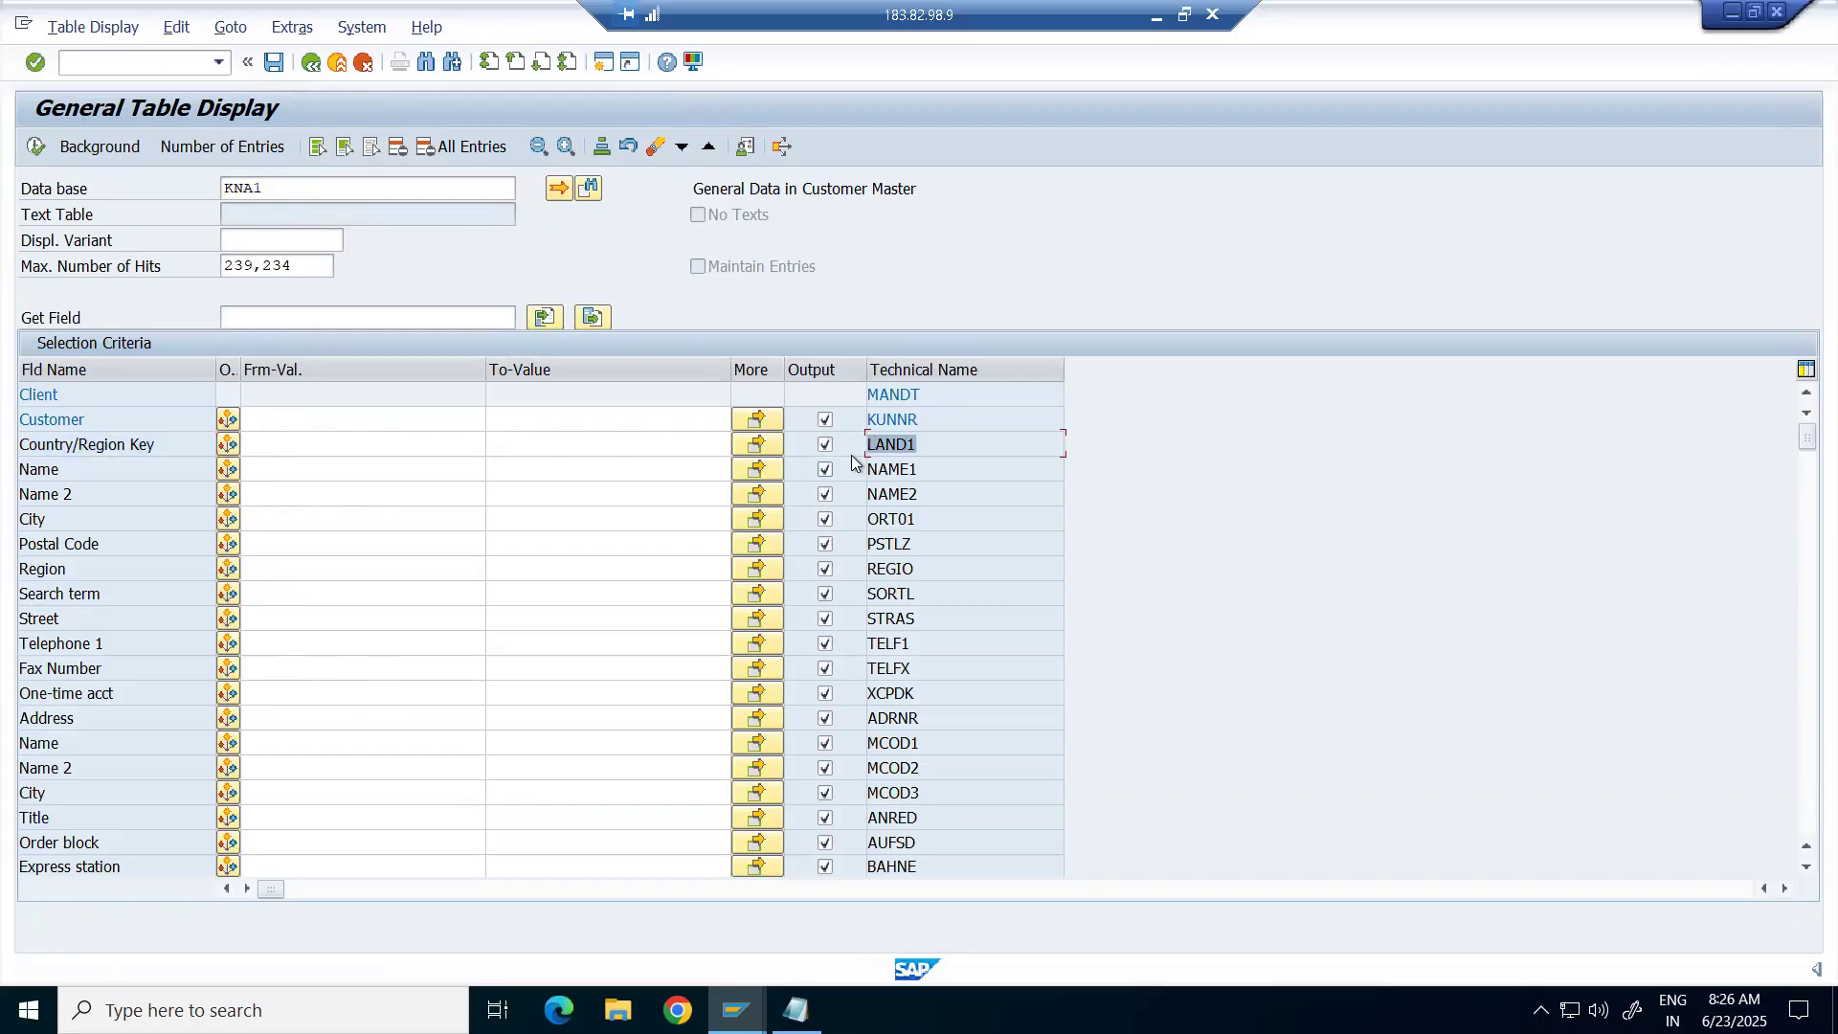
left_click(298, 440)
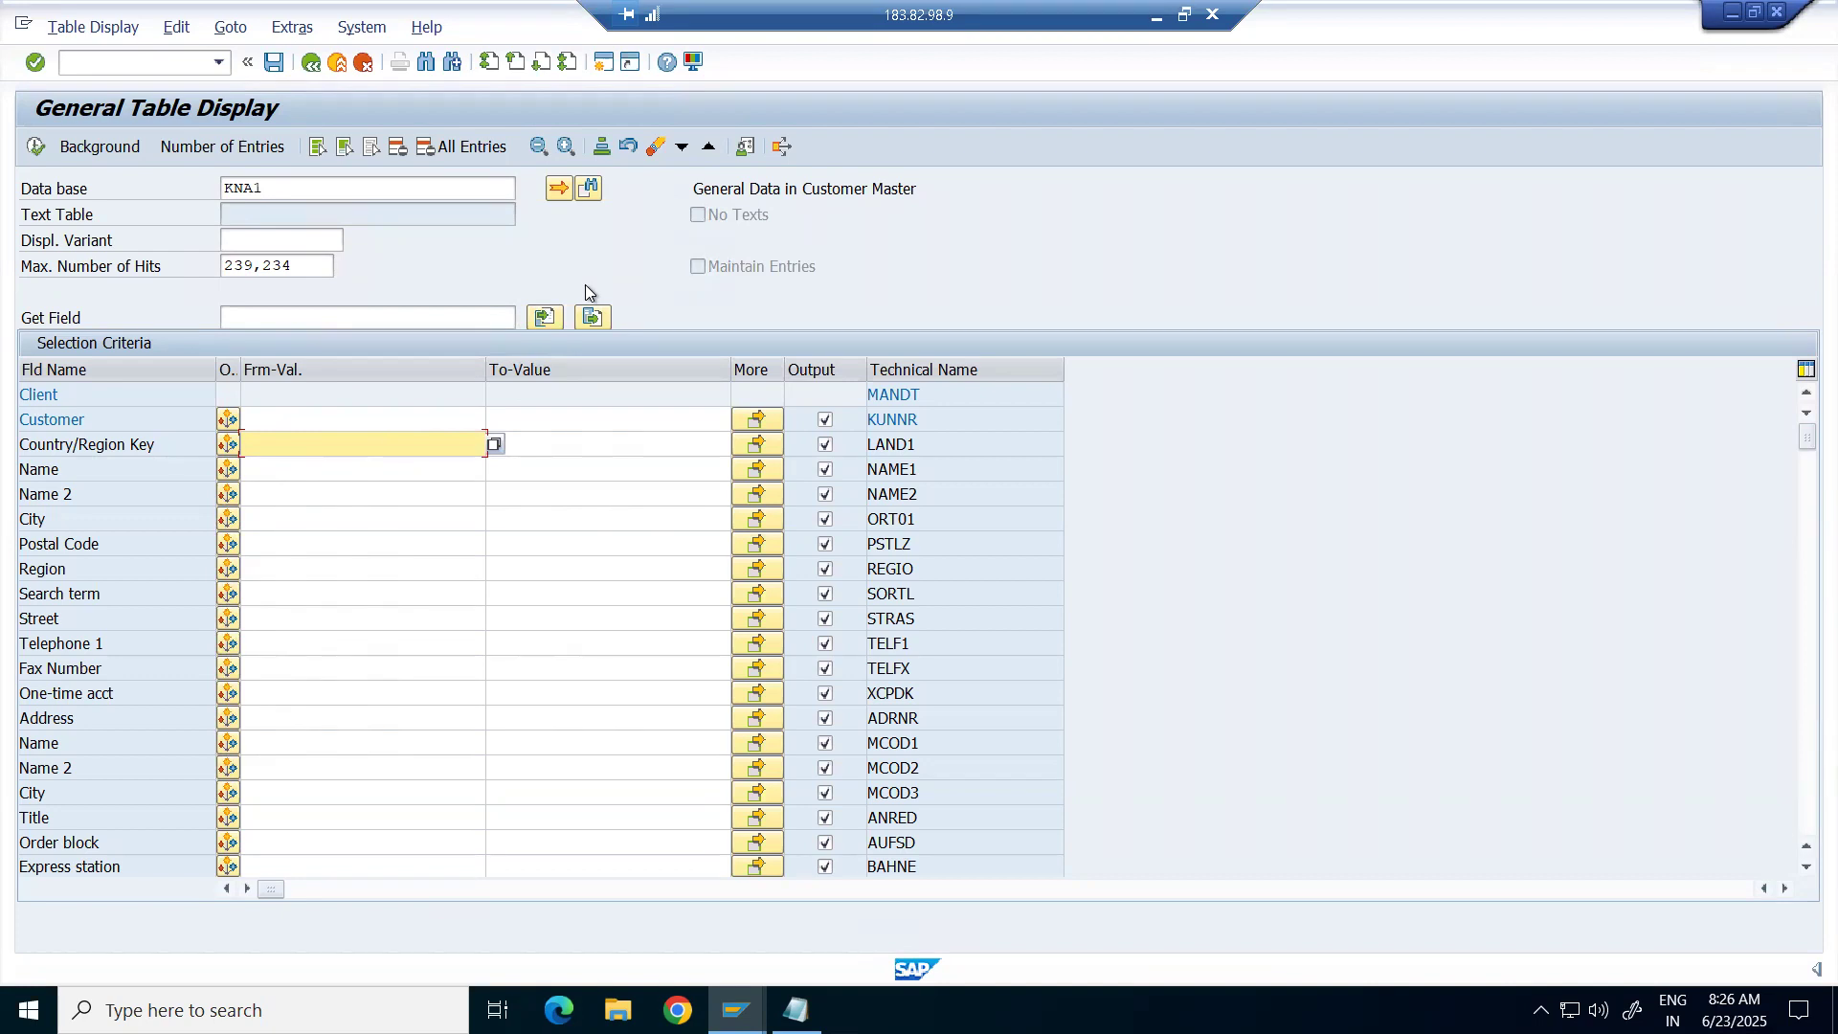
Pick IN (India) from the country key list as the Country/Region Key filter.
left_click(492, 445)
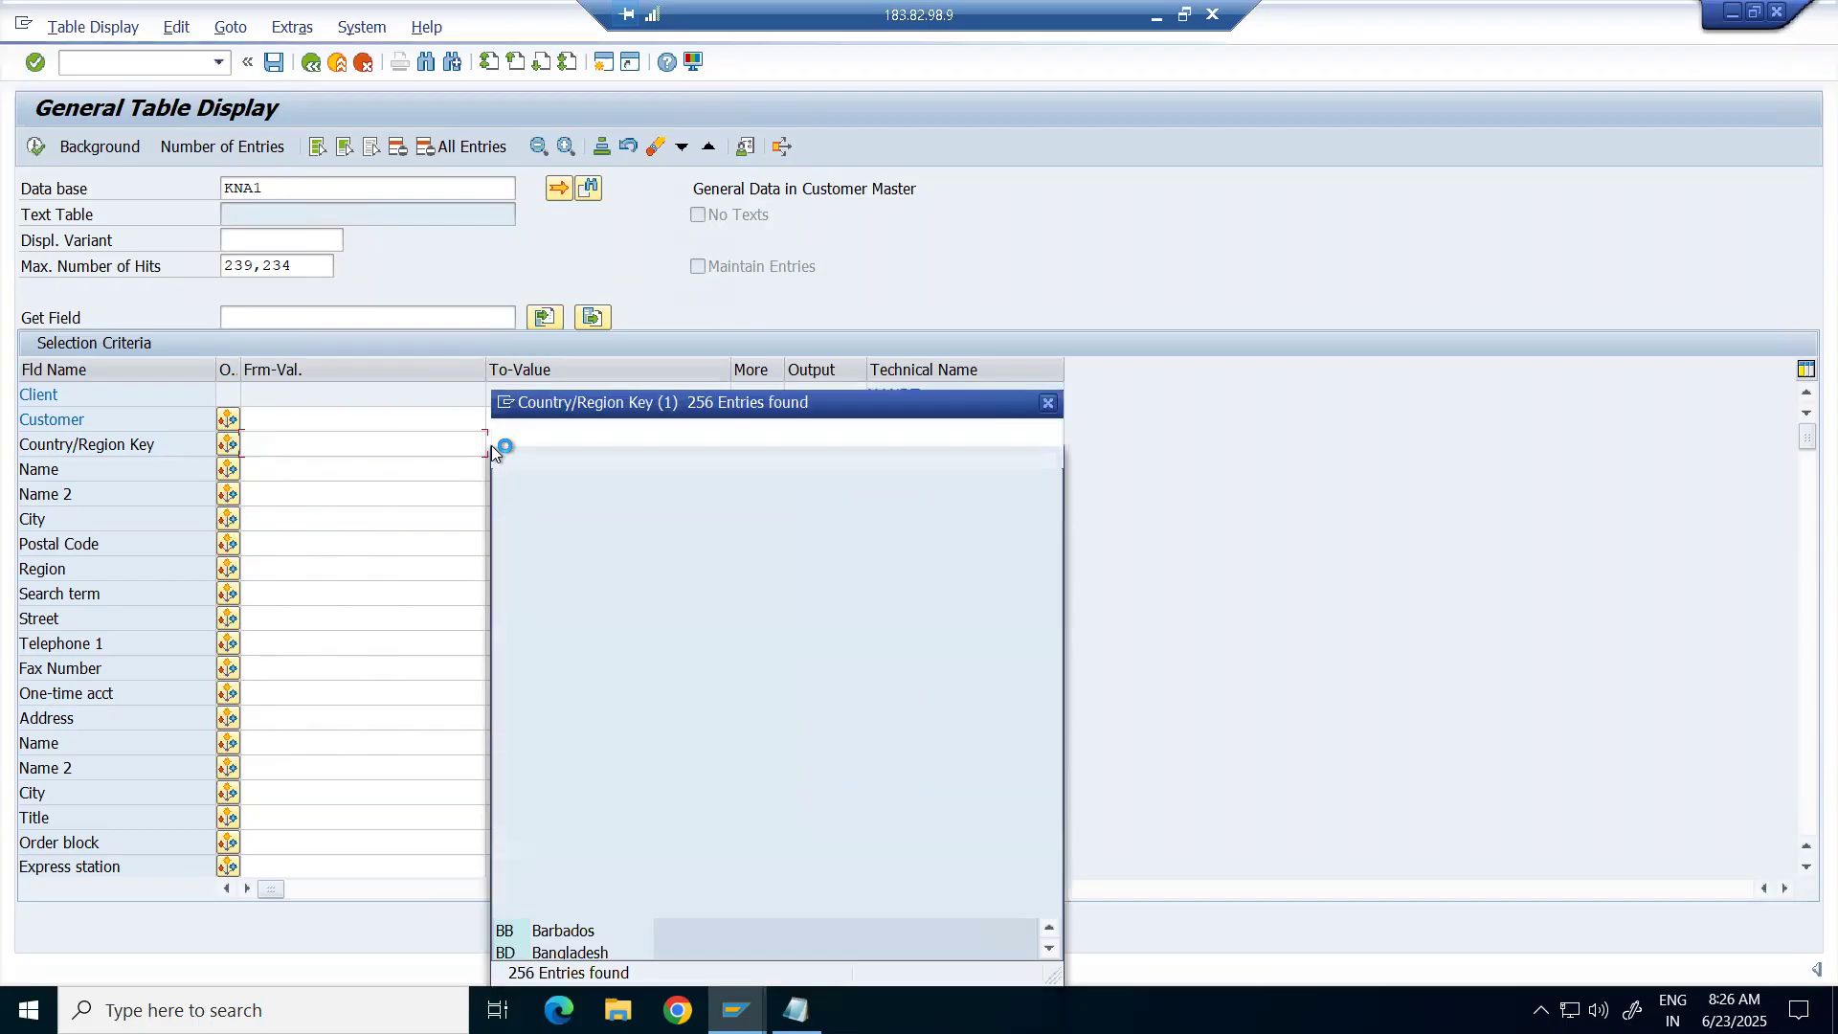
left_click_drag(785, 399, 893, 204)
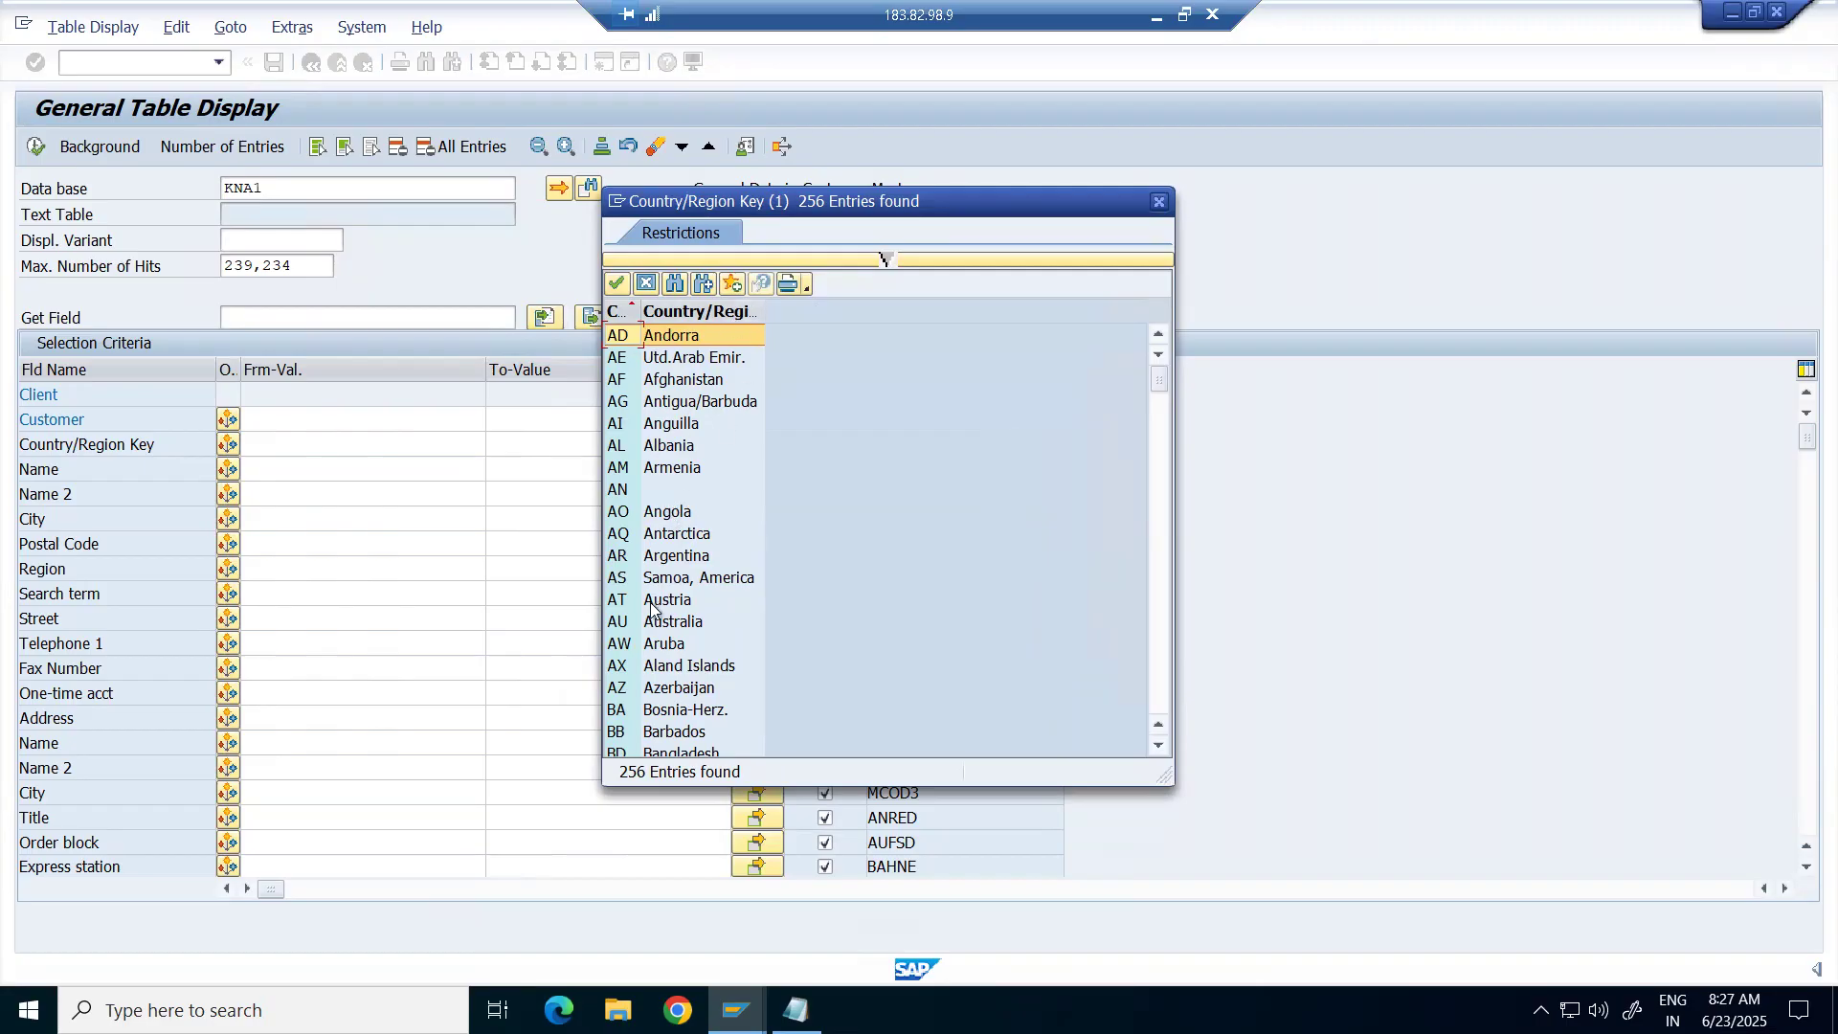
scroll(661, 574, "down", 4)
scroll(659, 632, "down", 15)
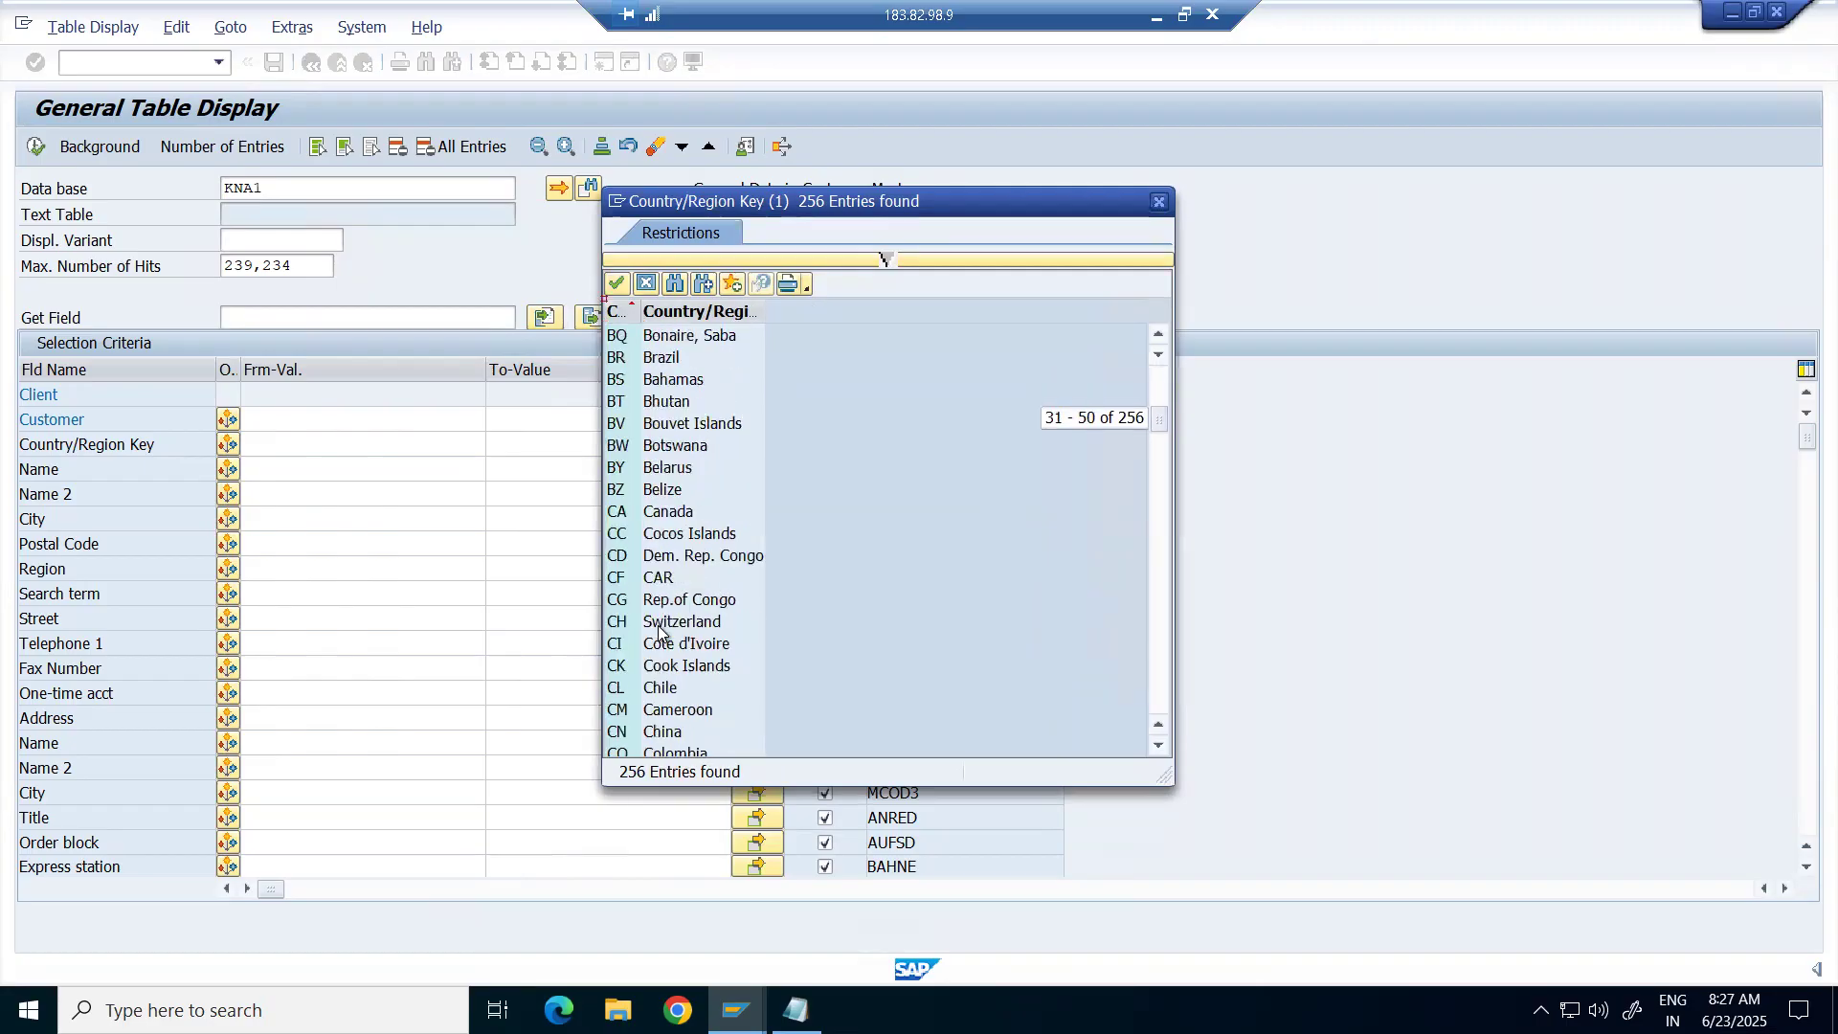
scroll(661, 629, "down", 18)
scroll(662, 628, "up", 2)
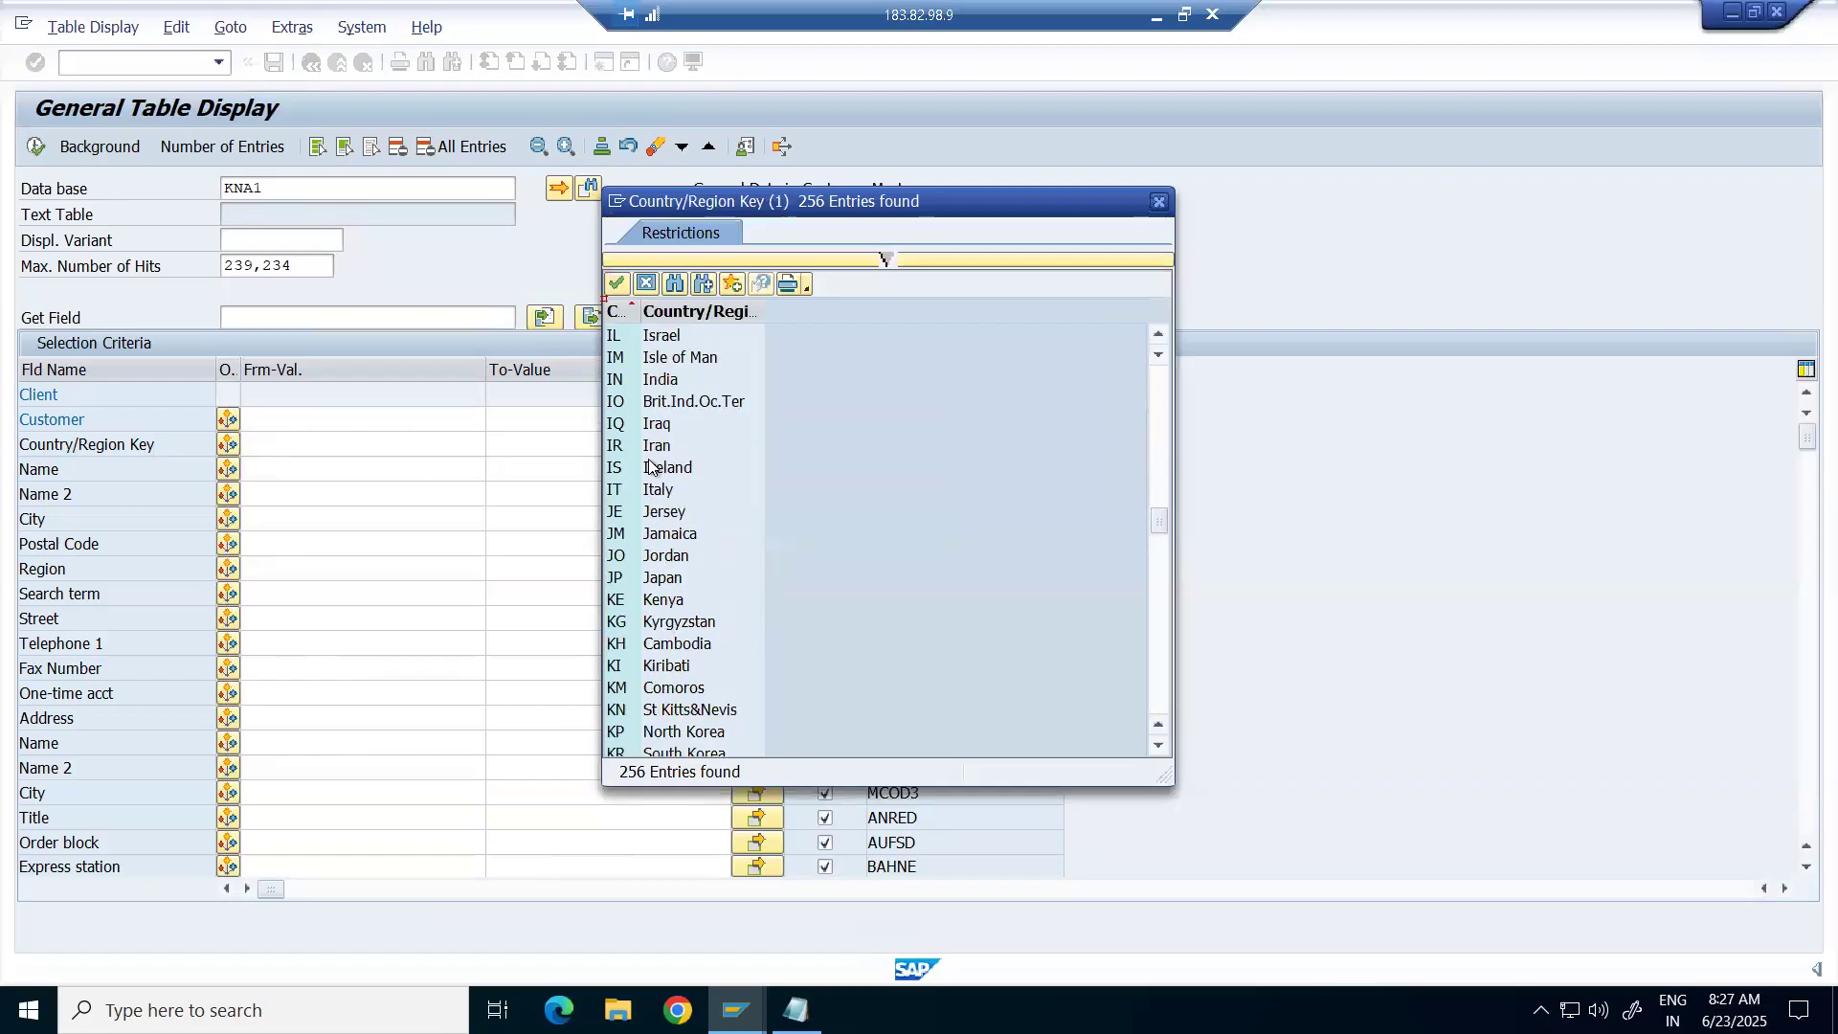
left_click(629, 388)
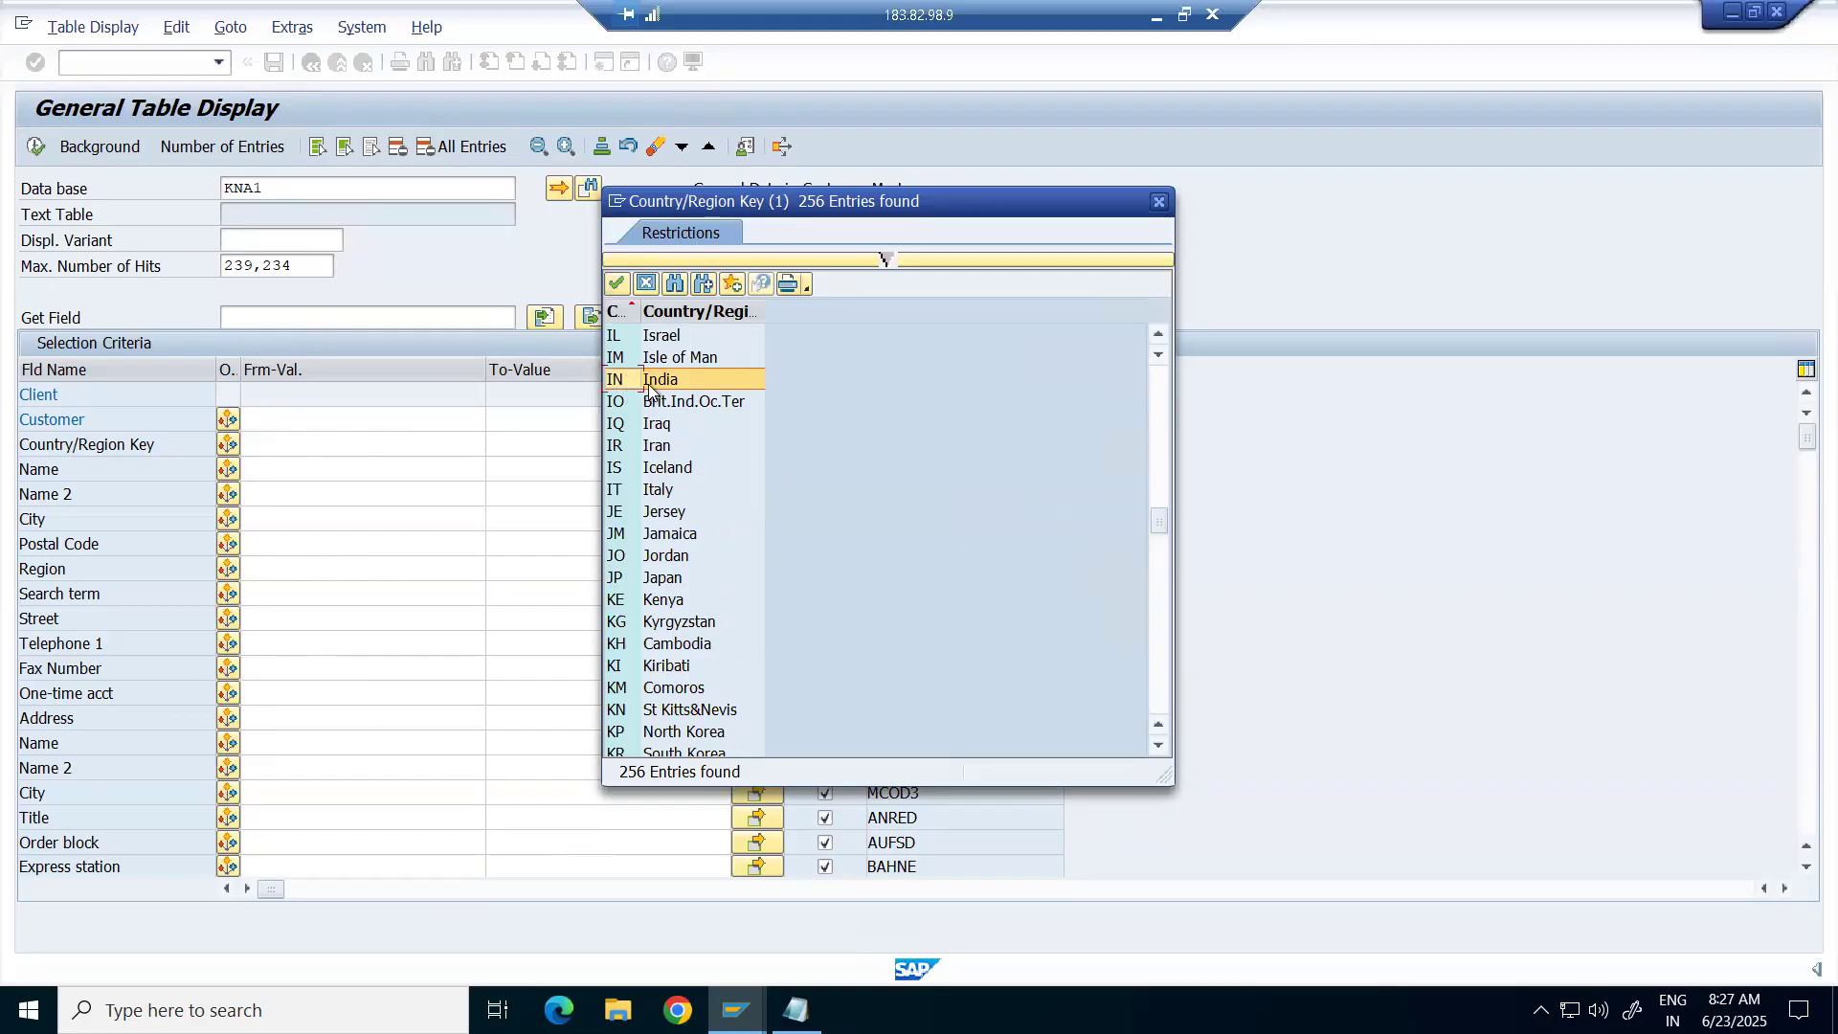
double_click(652, 379)
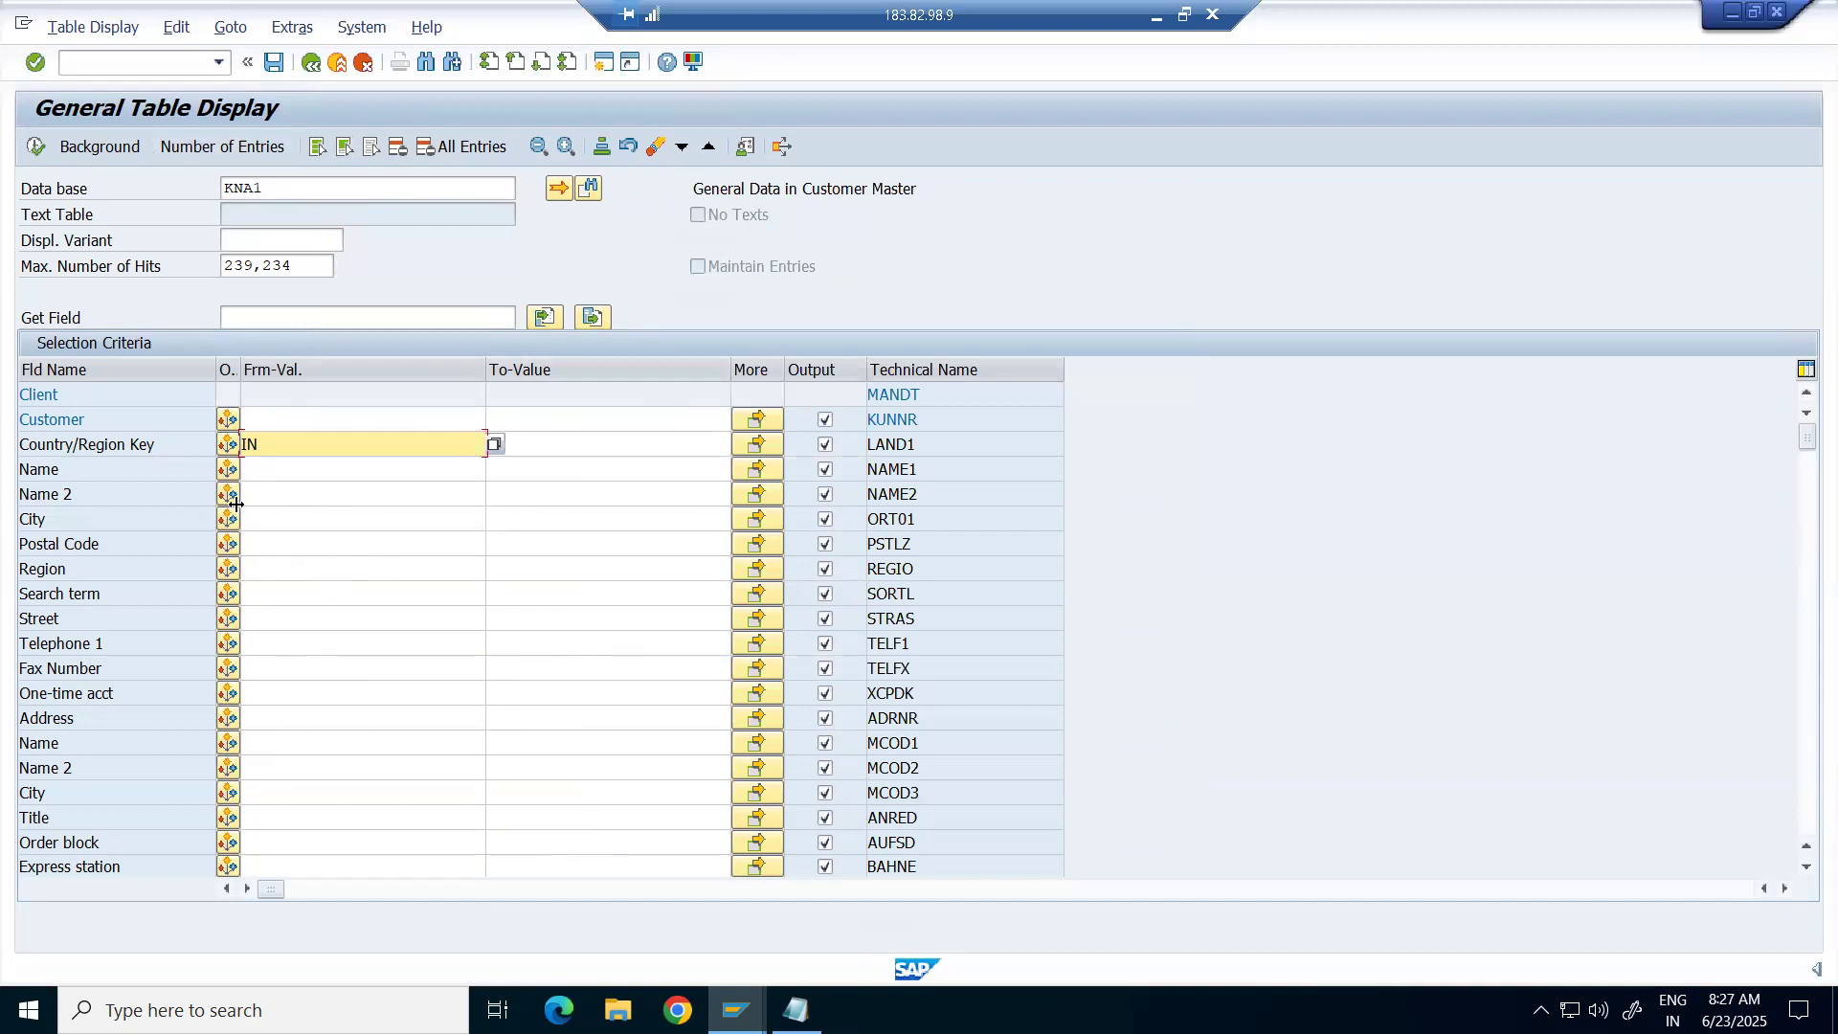
left_click(197, 153)
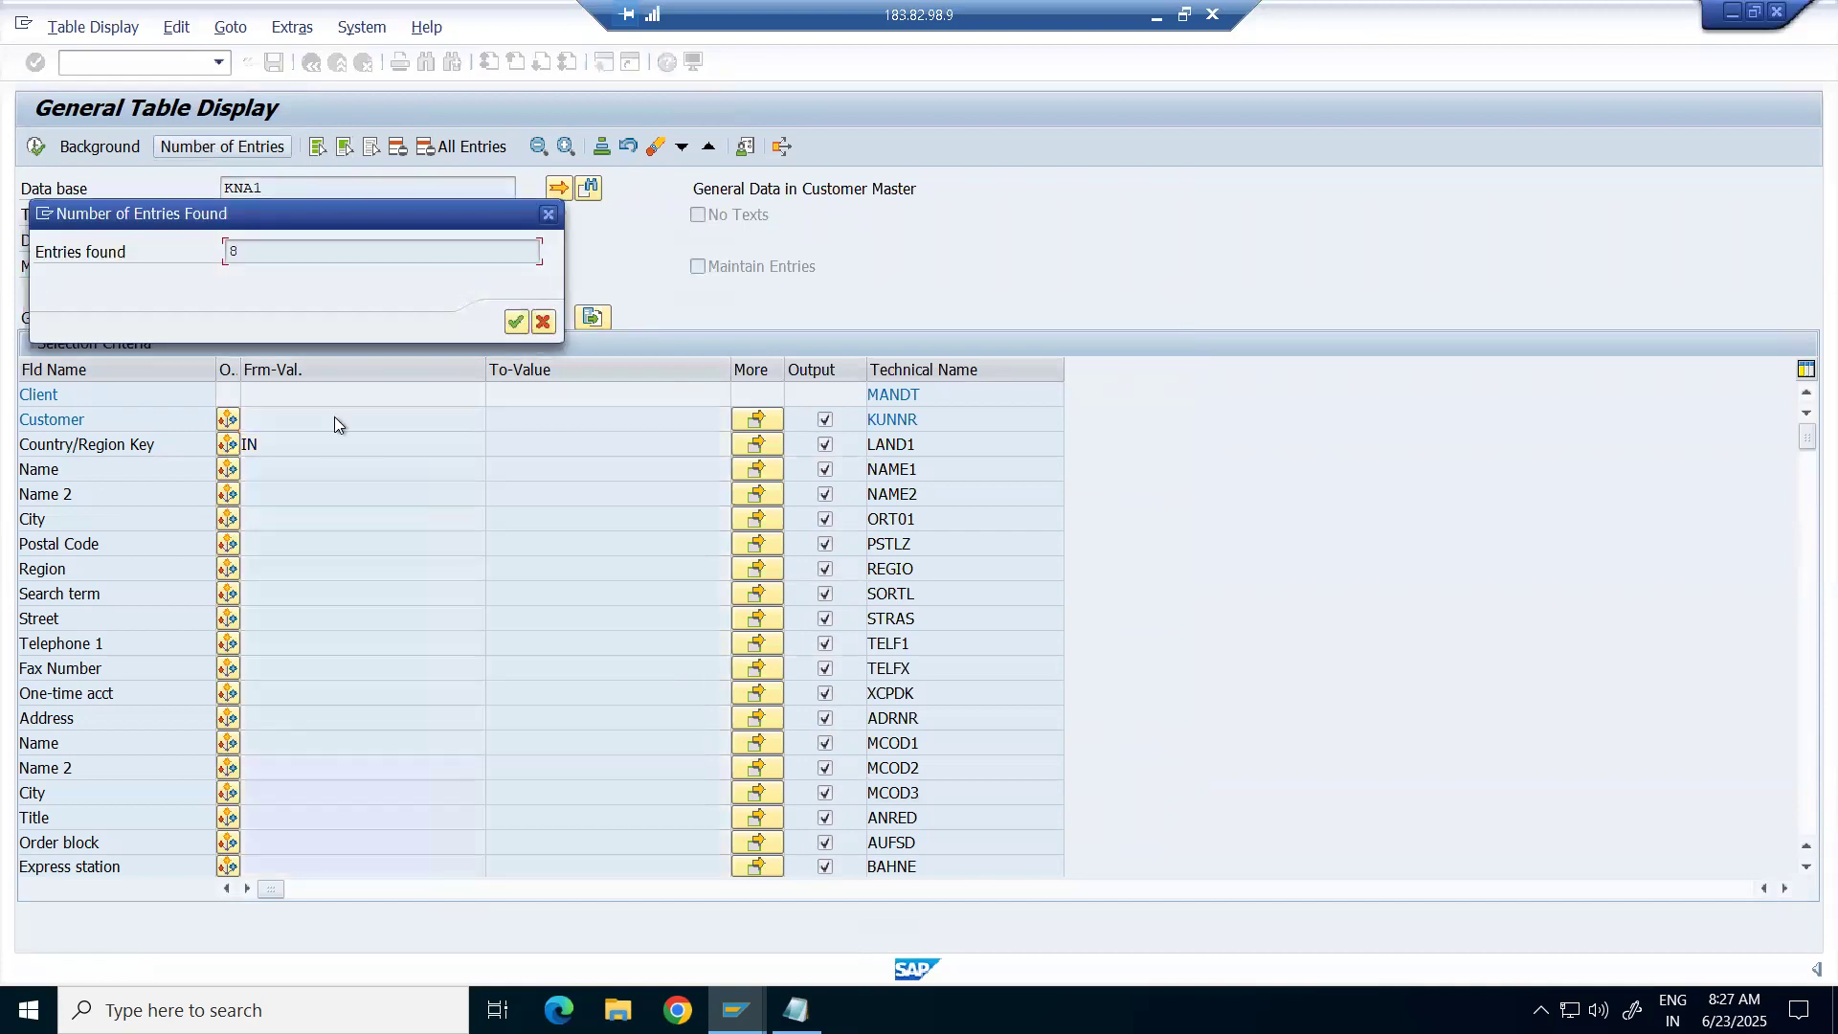
left_click(514, 323)
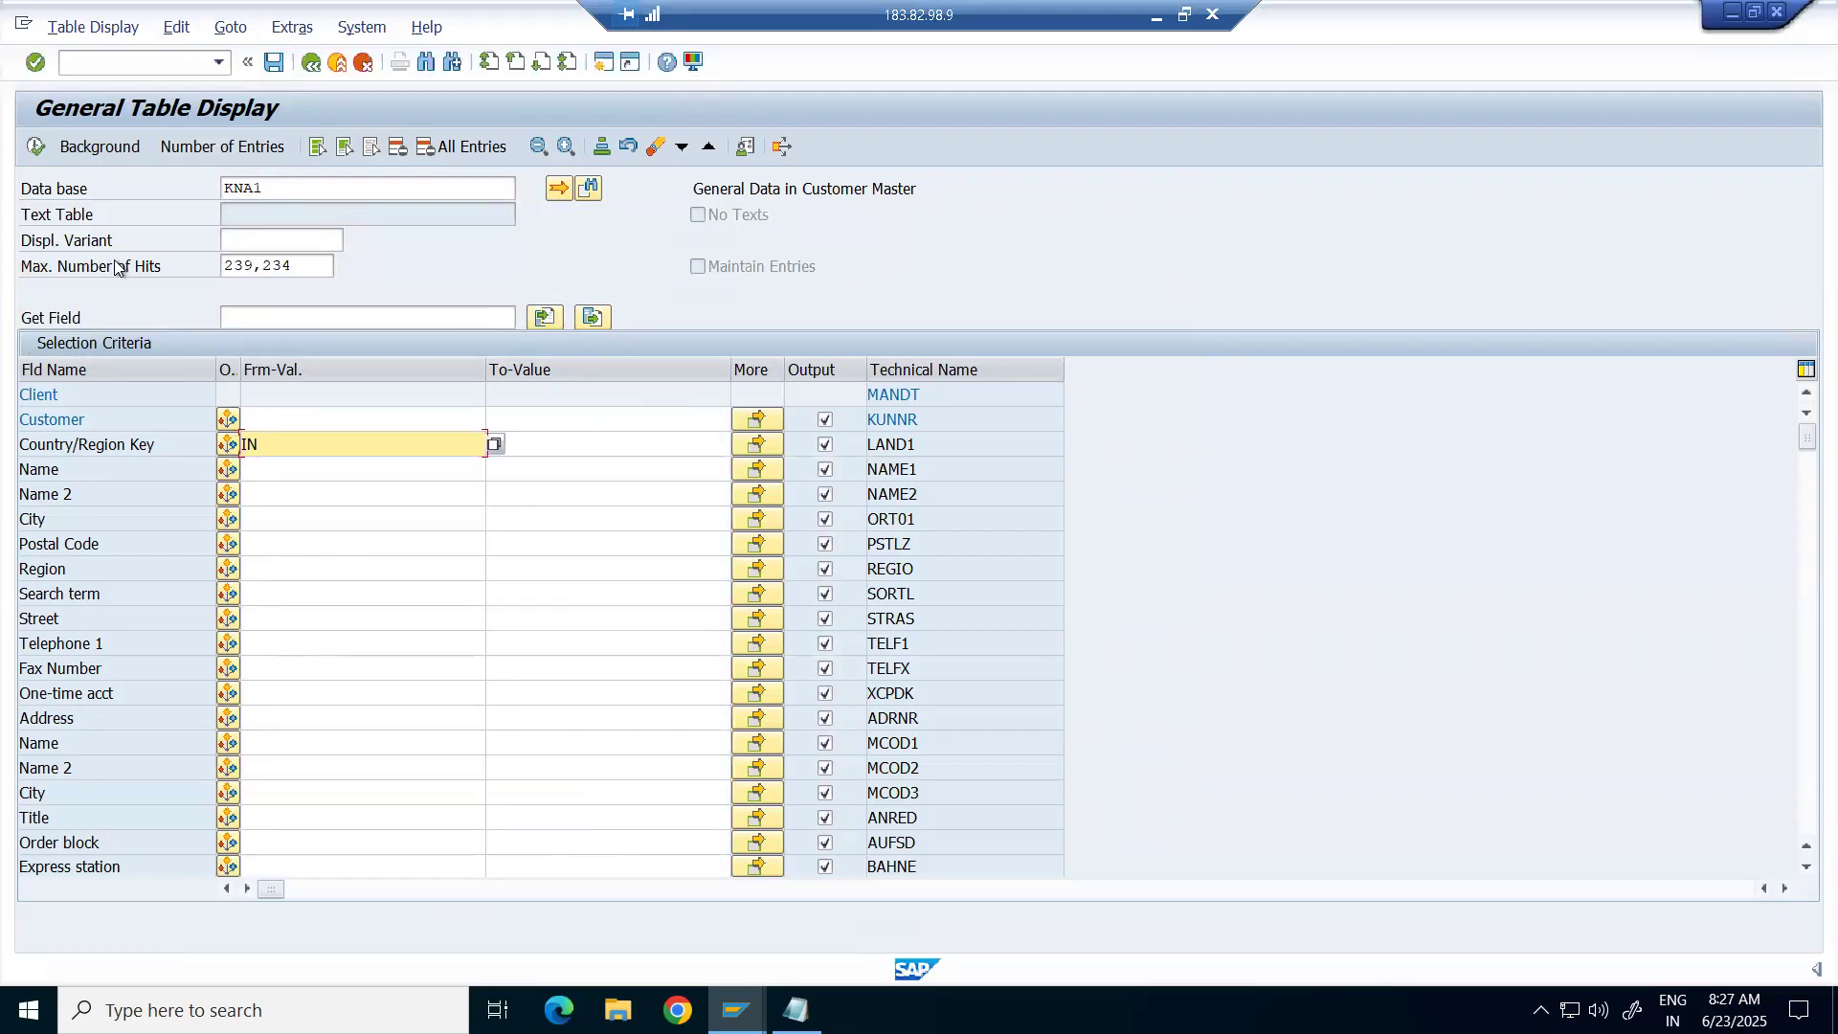
left_click(36, 146)
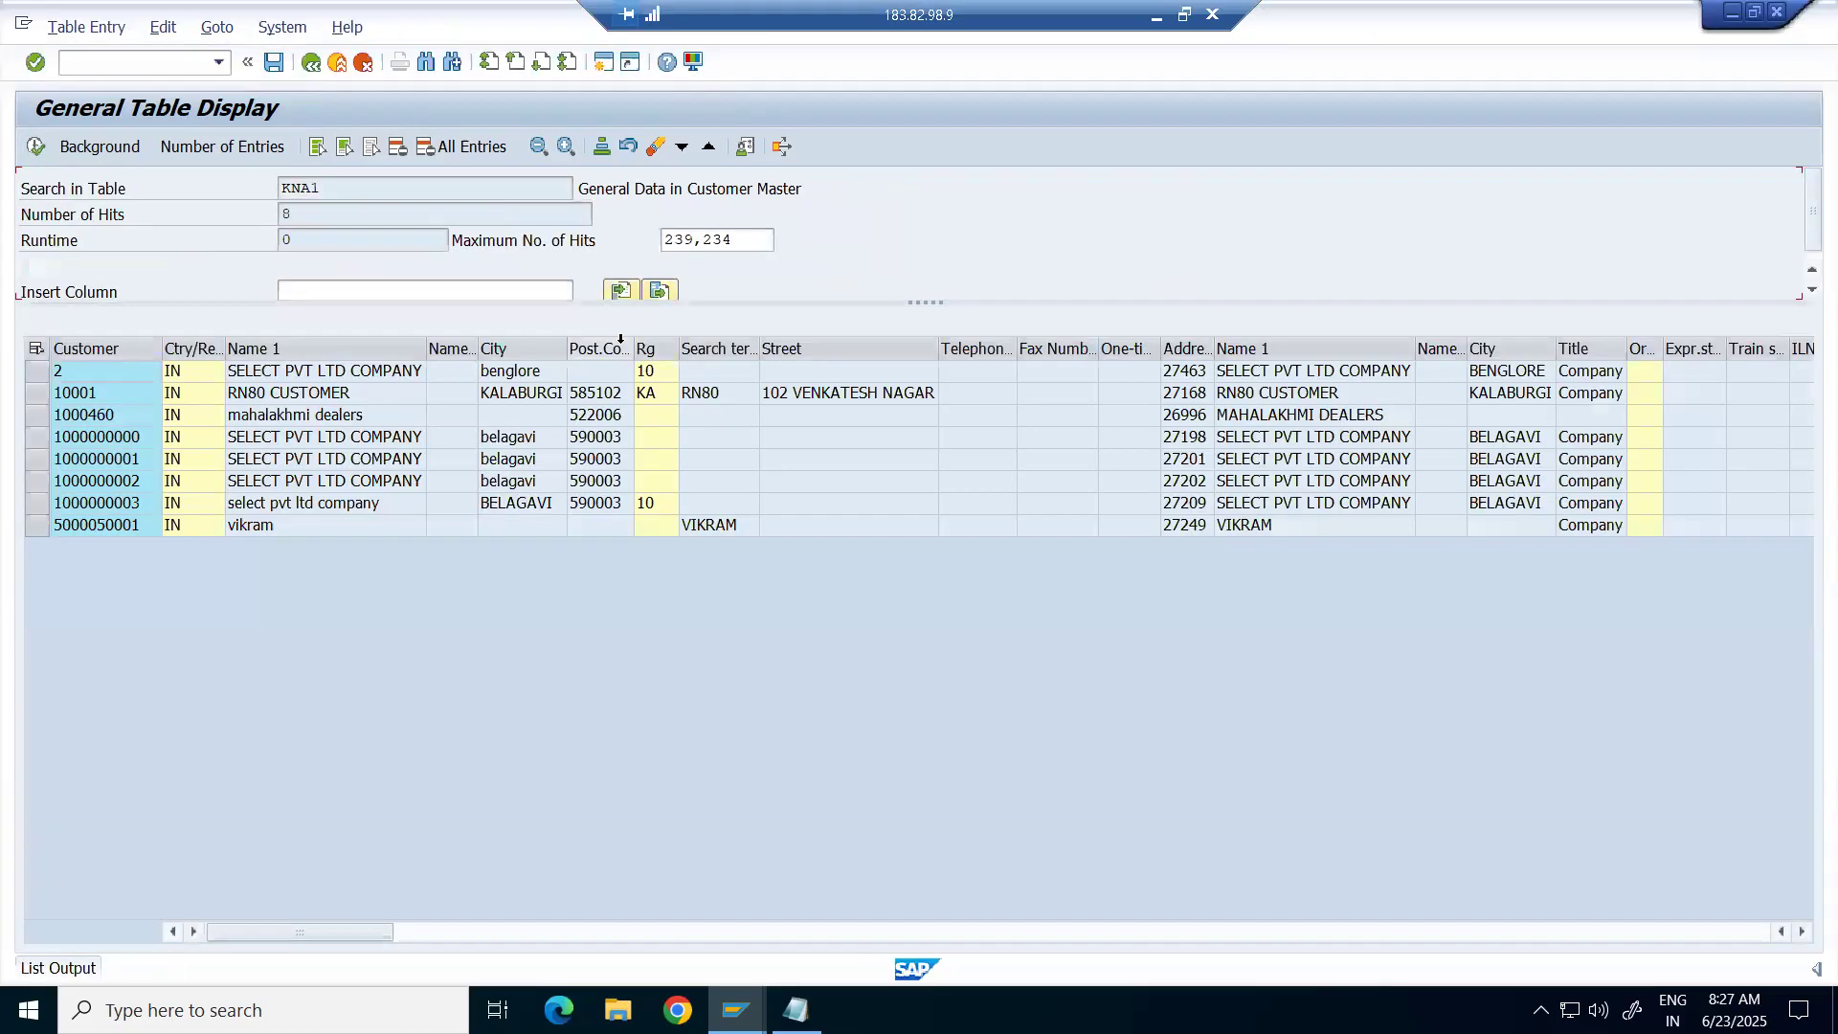
left_click(226, 772)
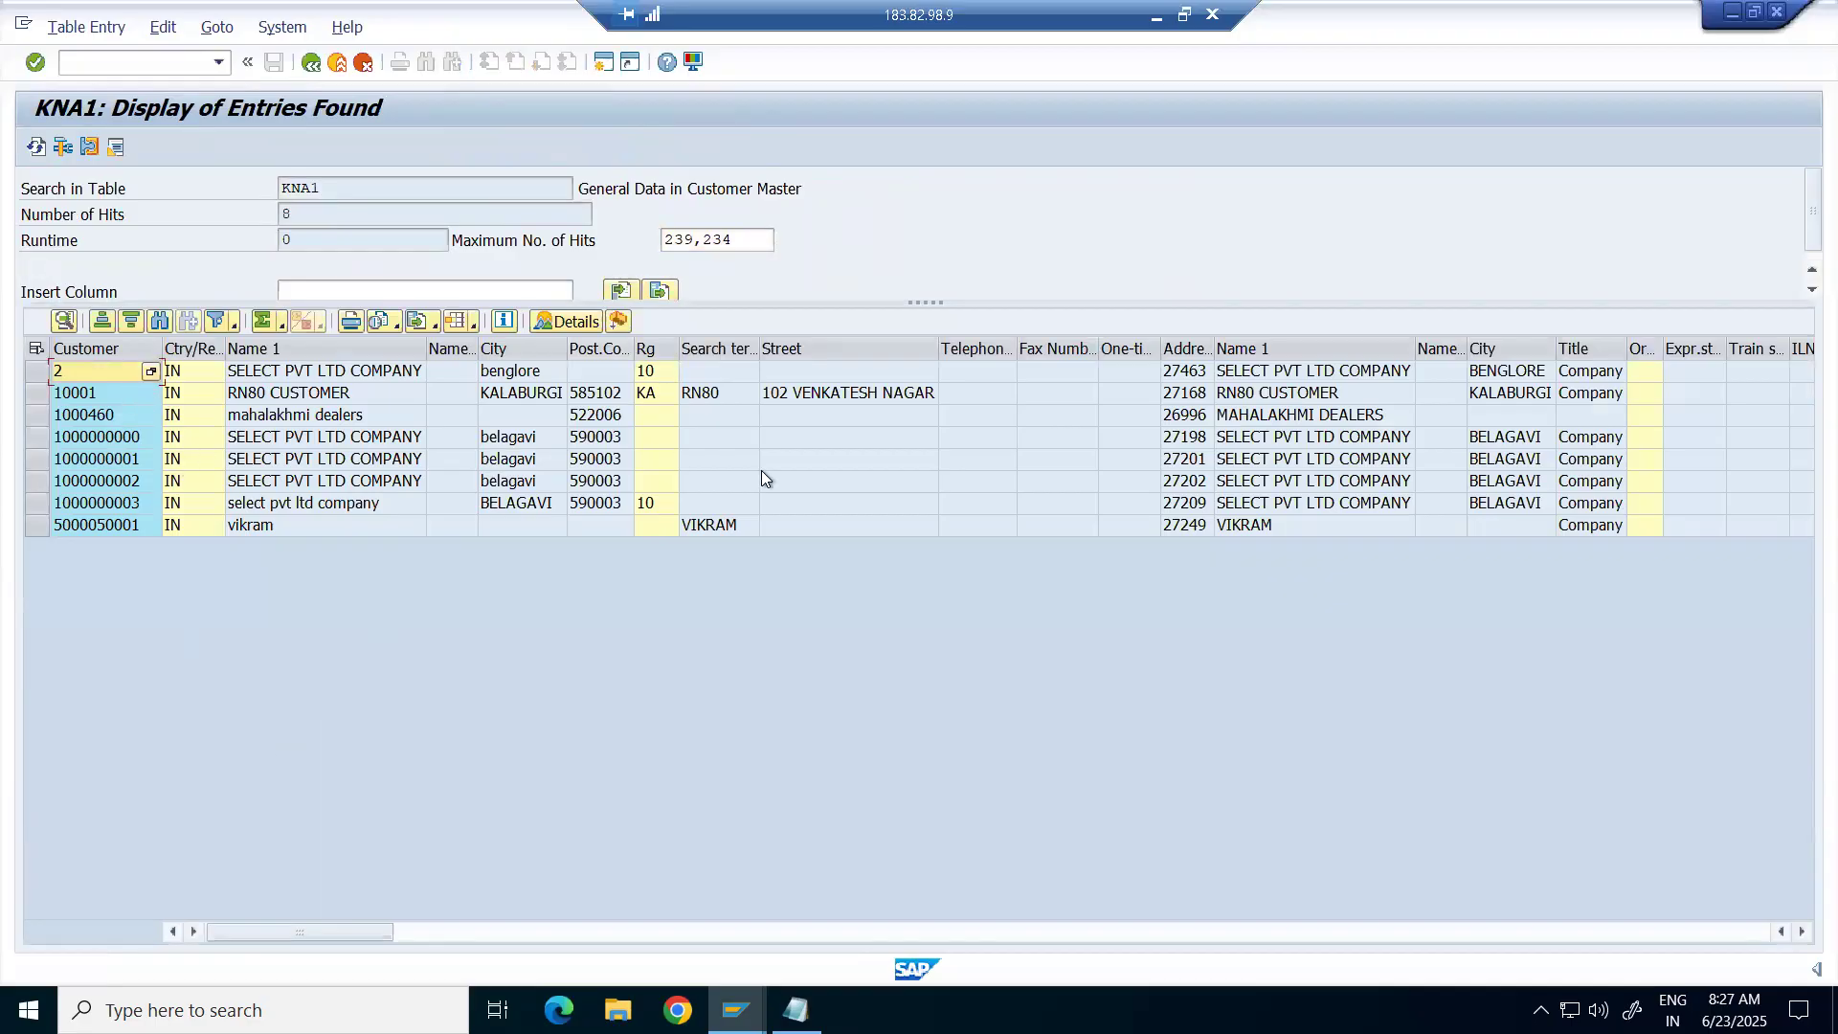
left_click(92, 398)
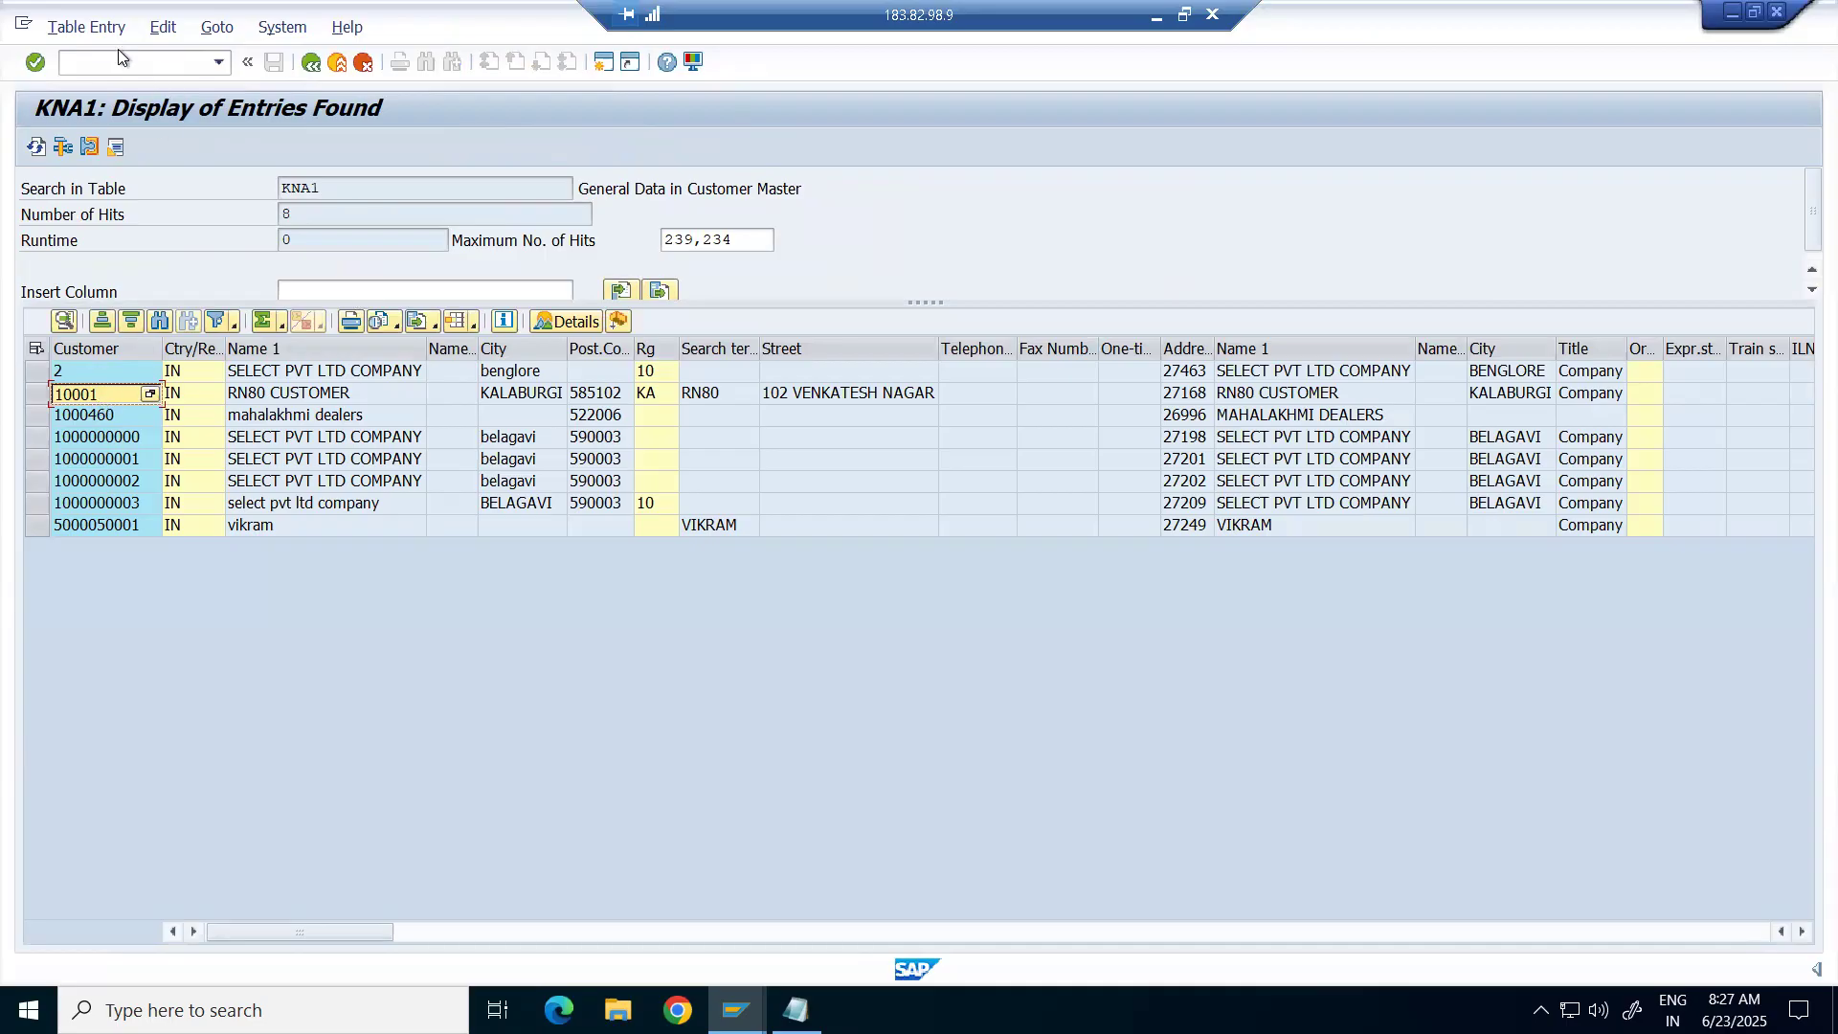
left_click(72, 65)
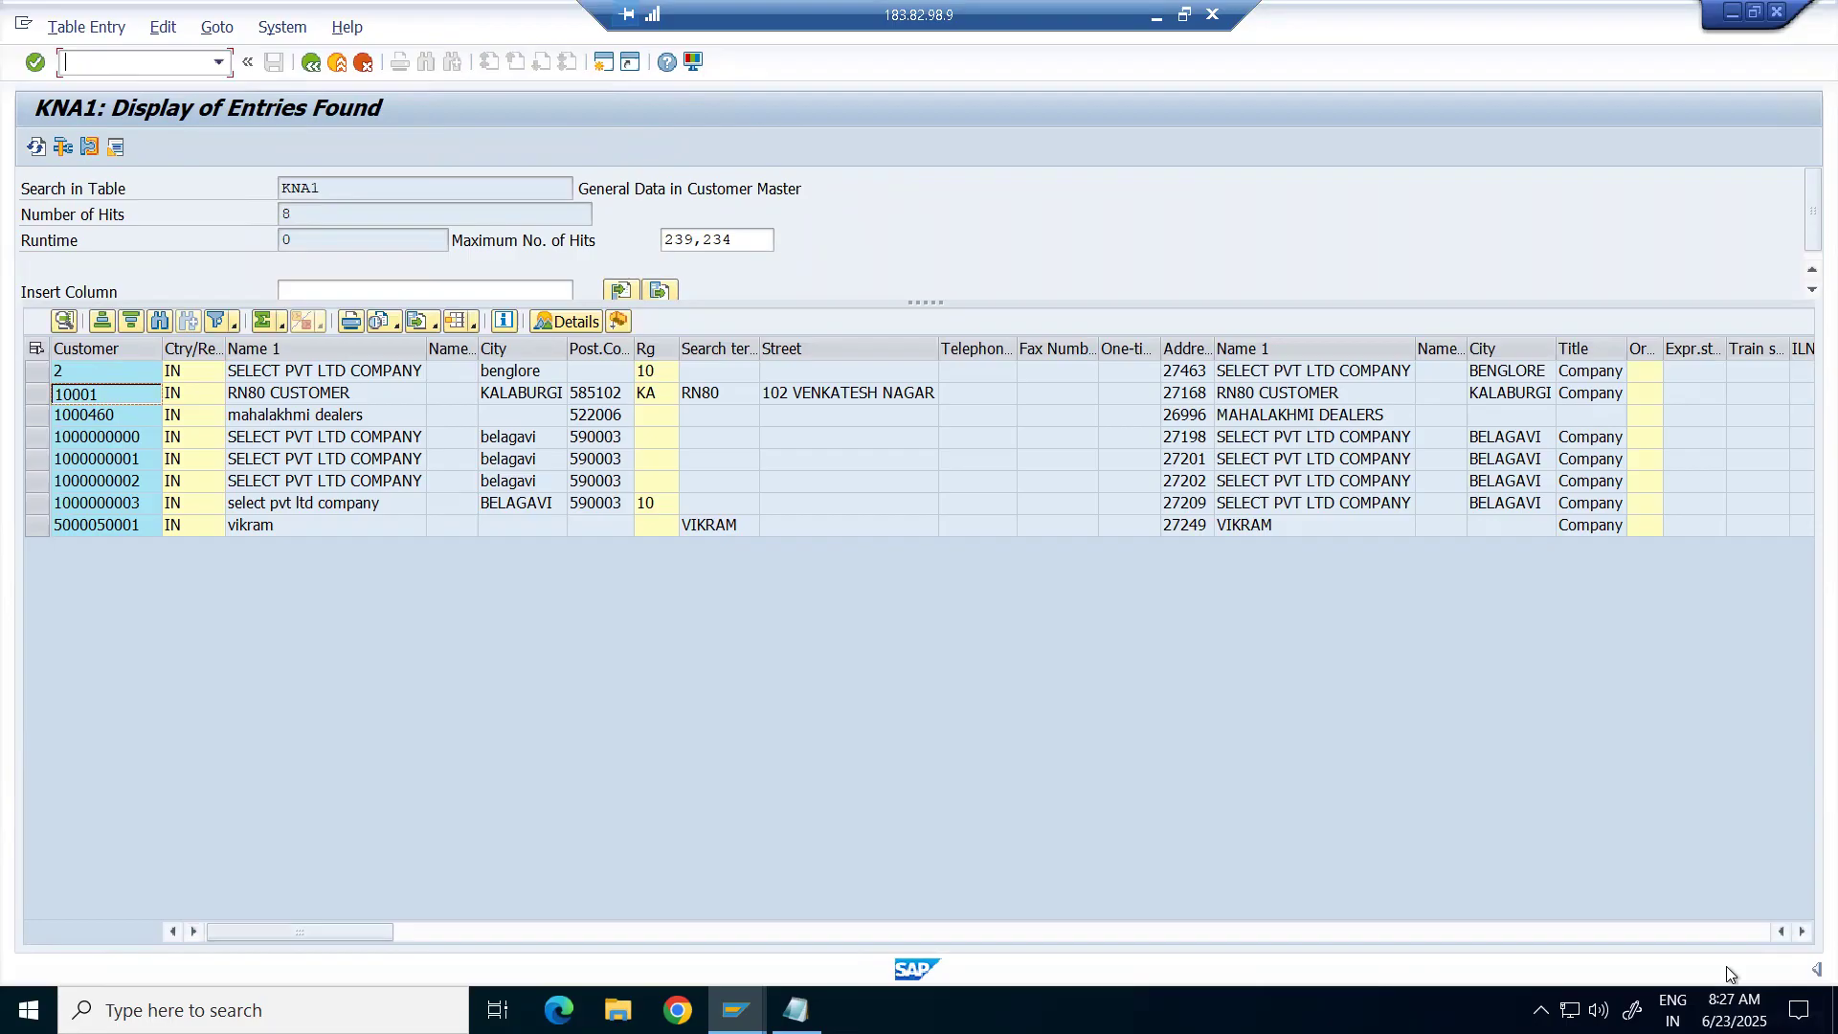
left_click(1810, 969)
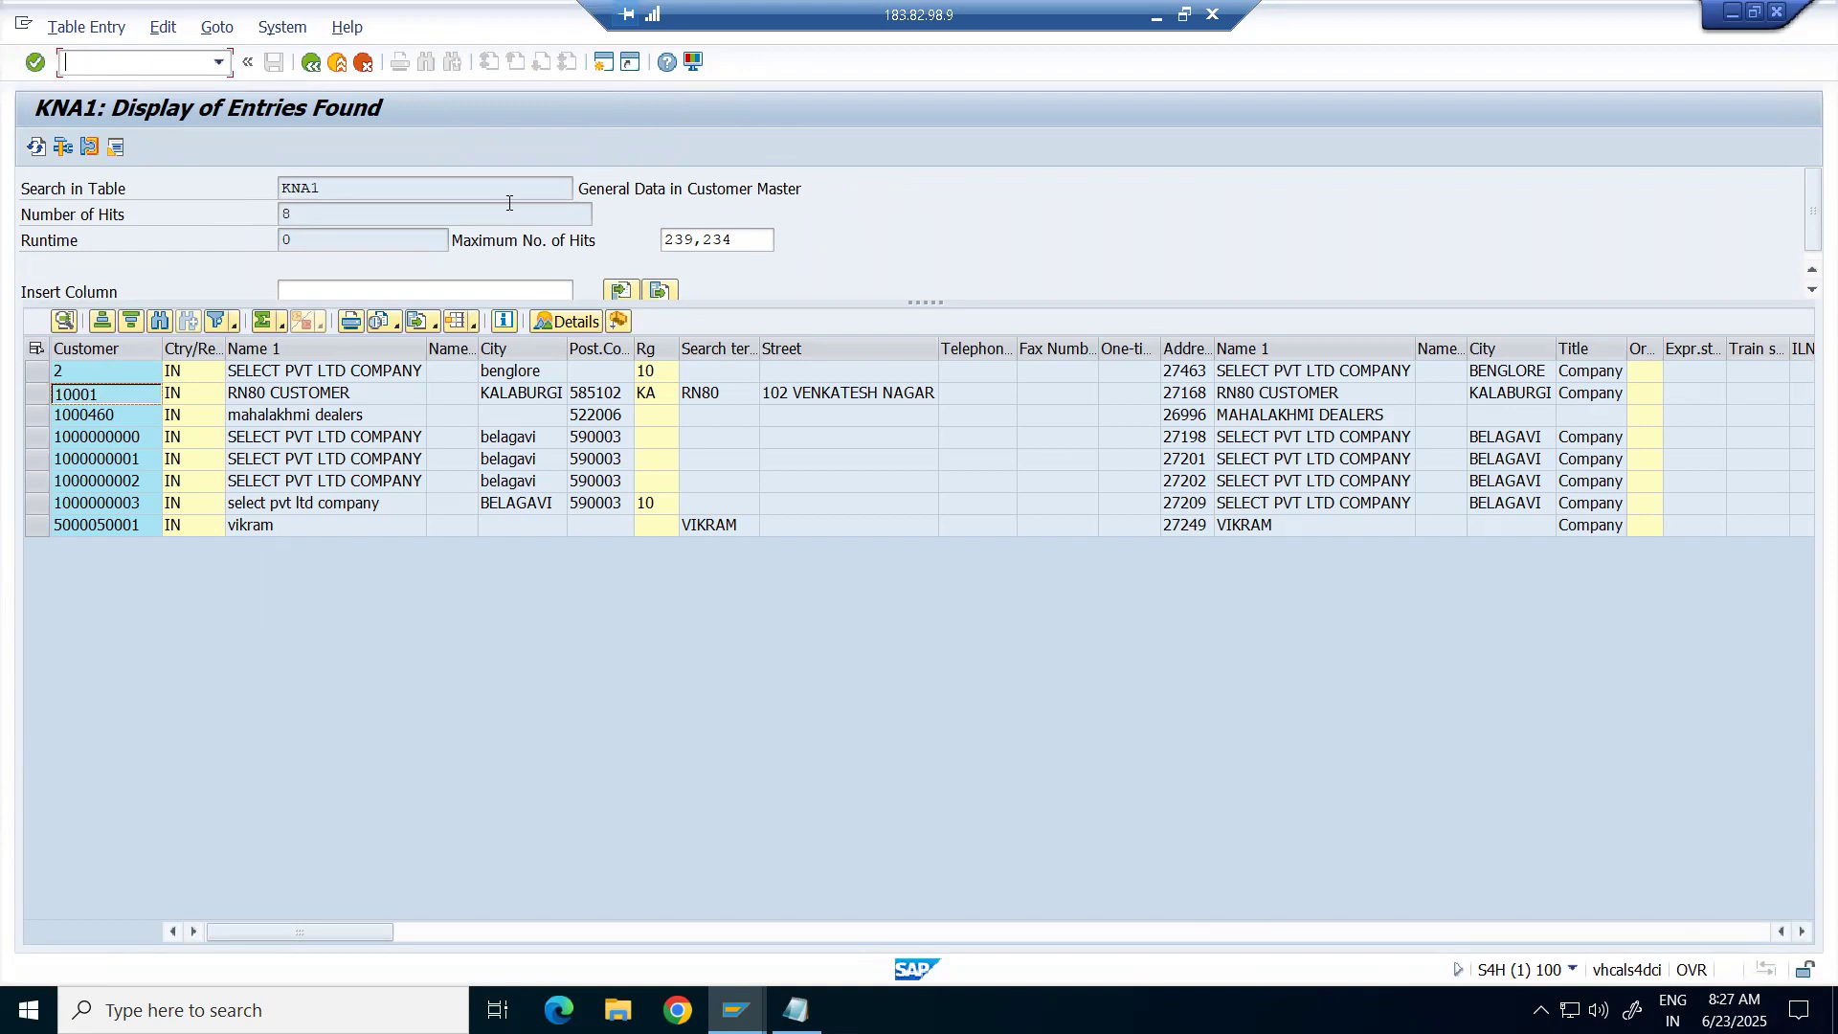
Start transaction BP in a new session, then return to Excel at cell B30.
left_click(604, 63)
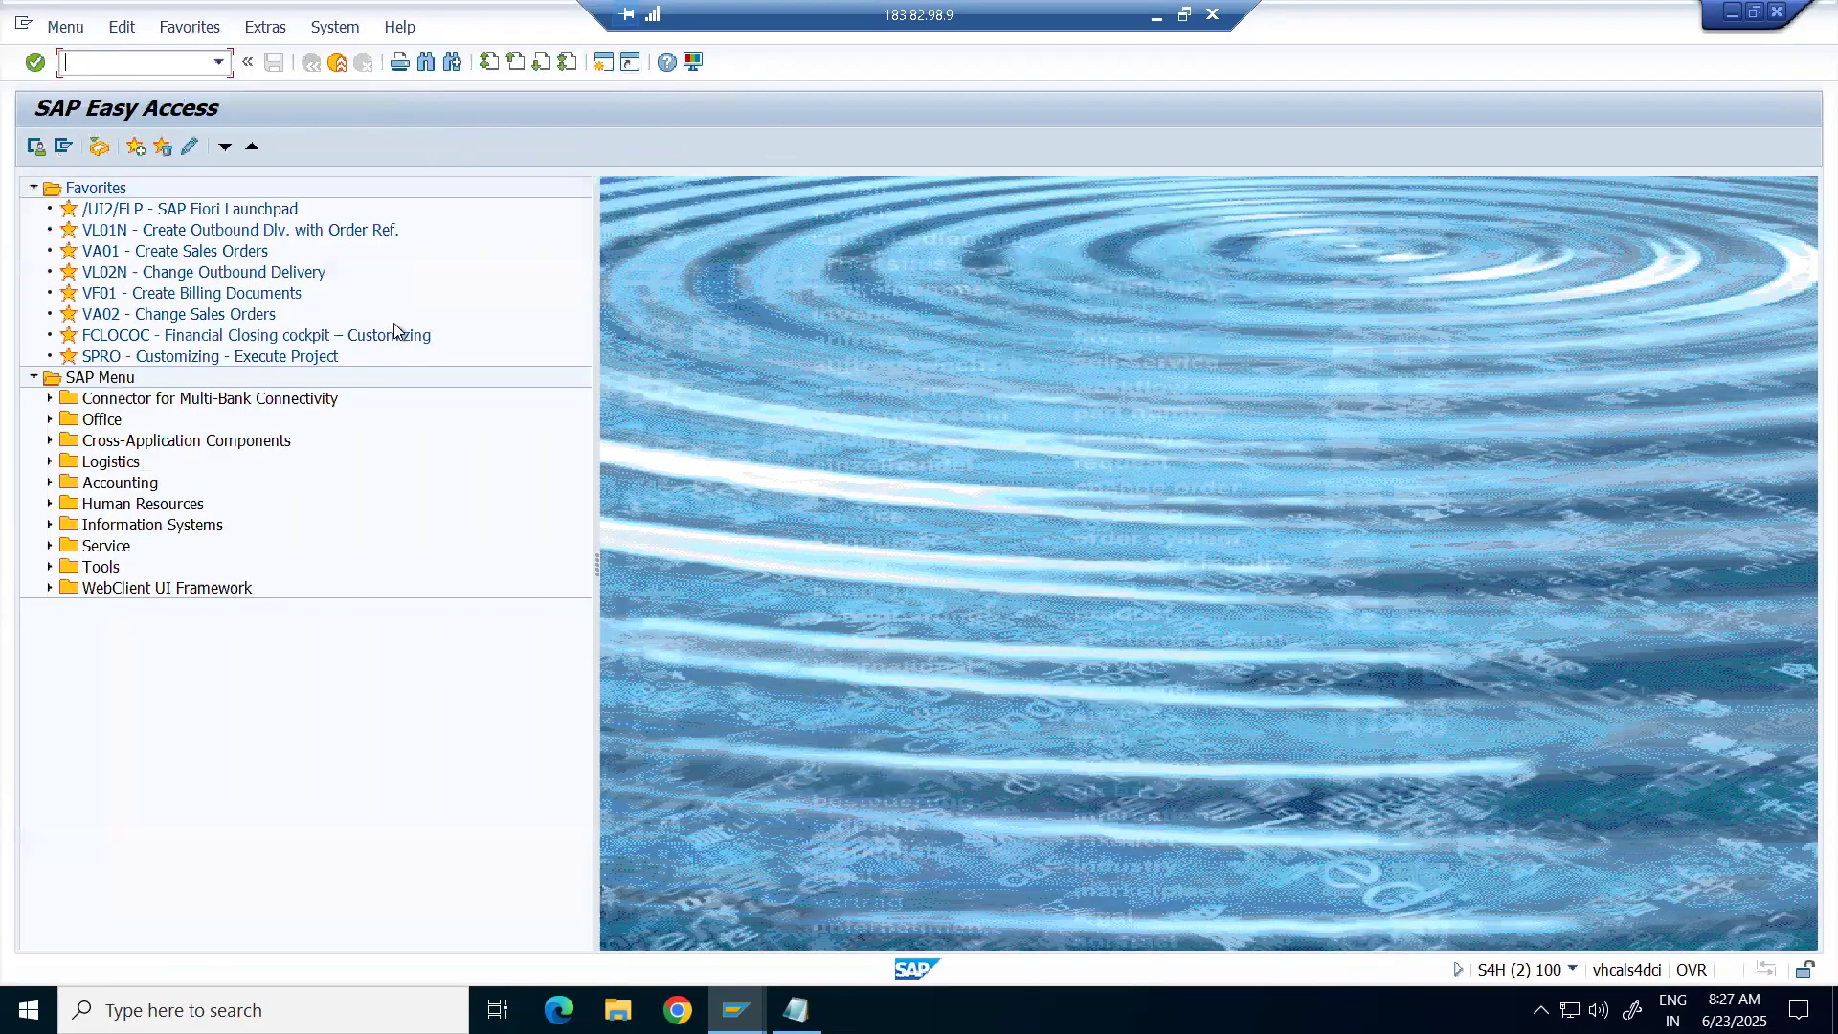
type("BP")
key("Return")
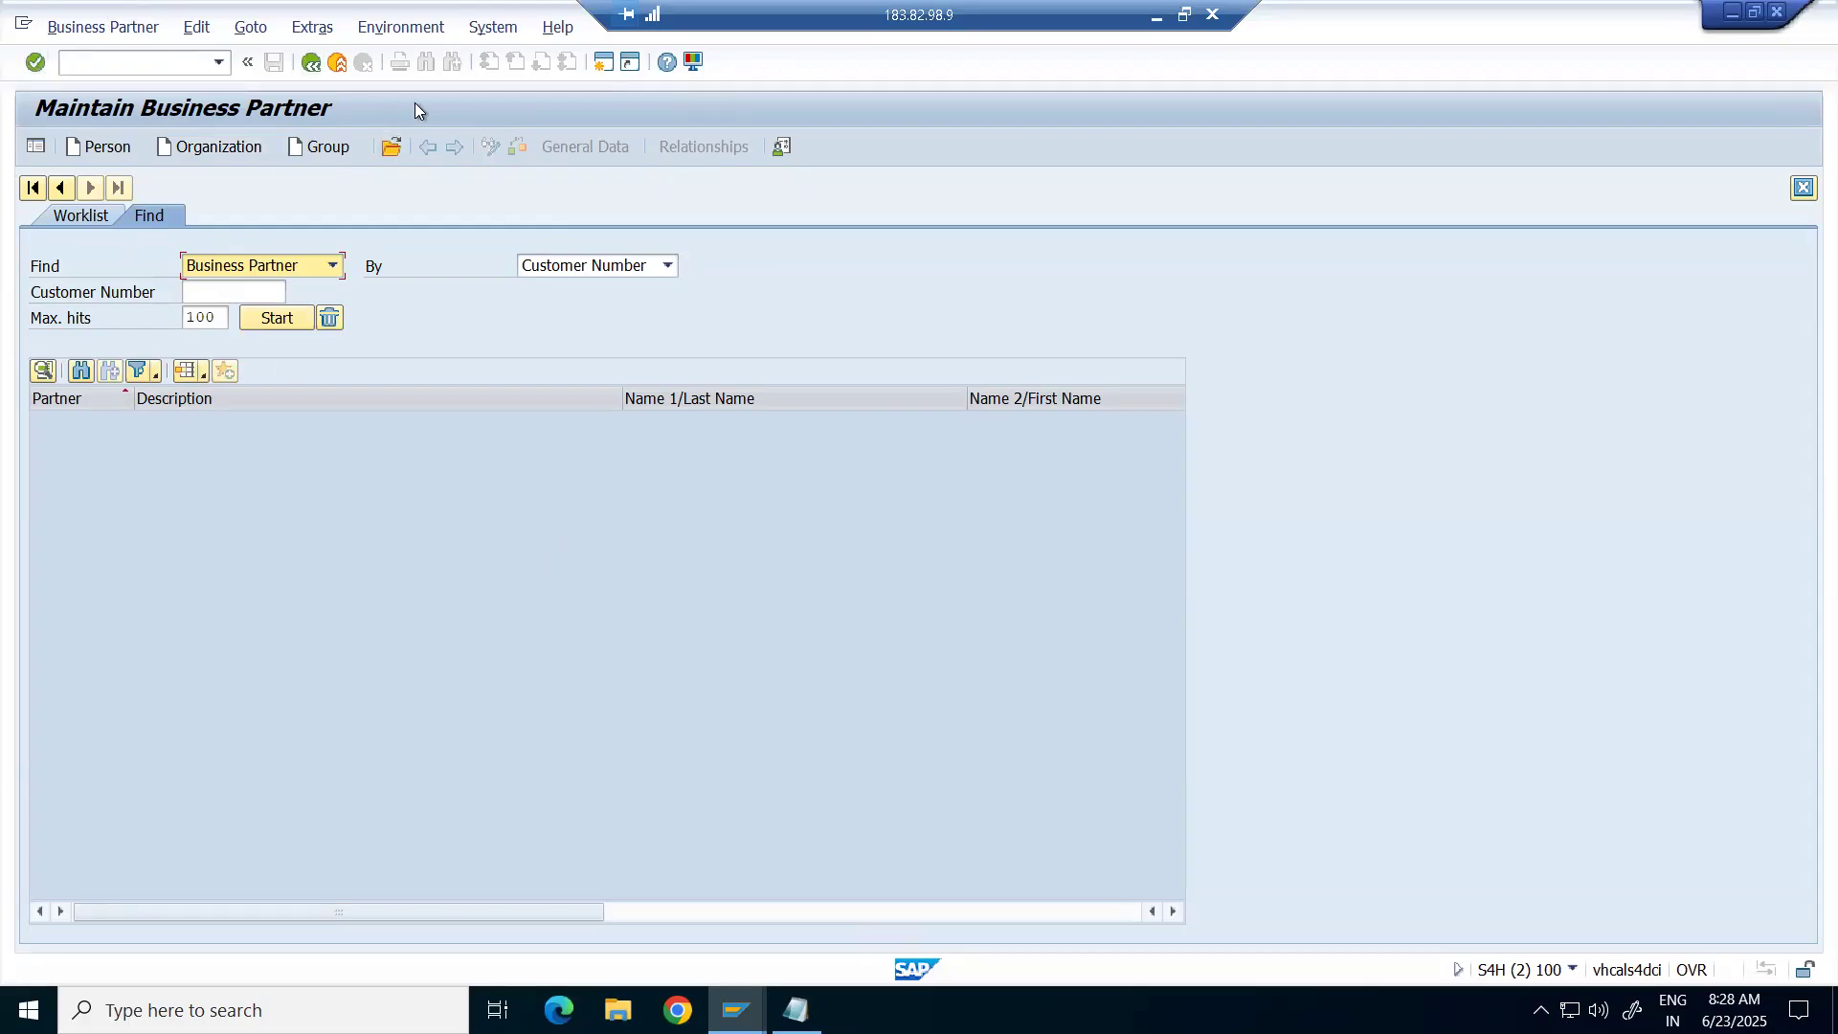
left_click(1157, 16)
left_click(244, 696)
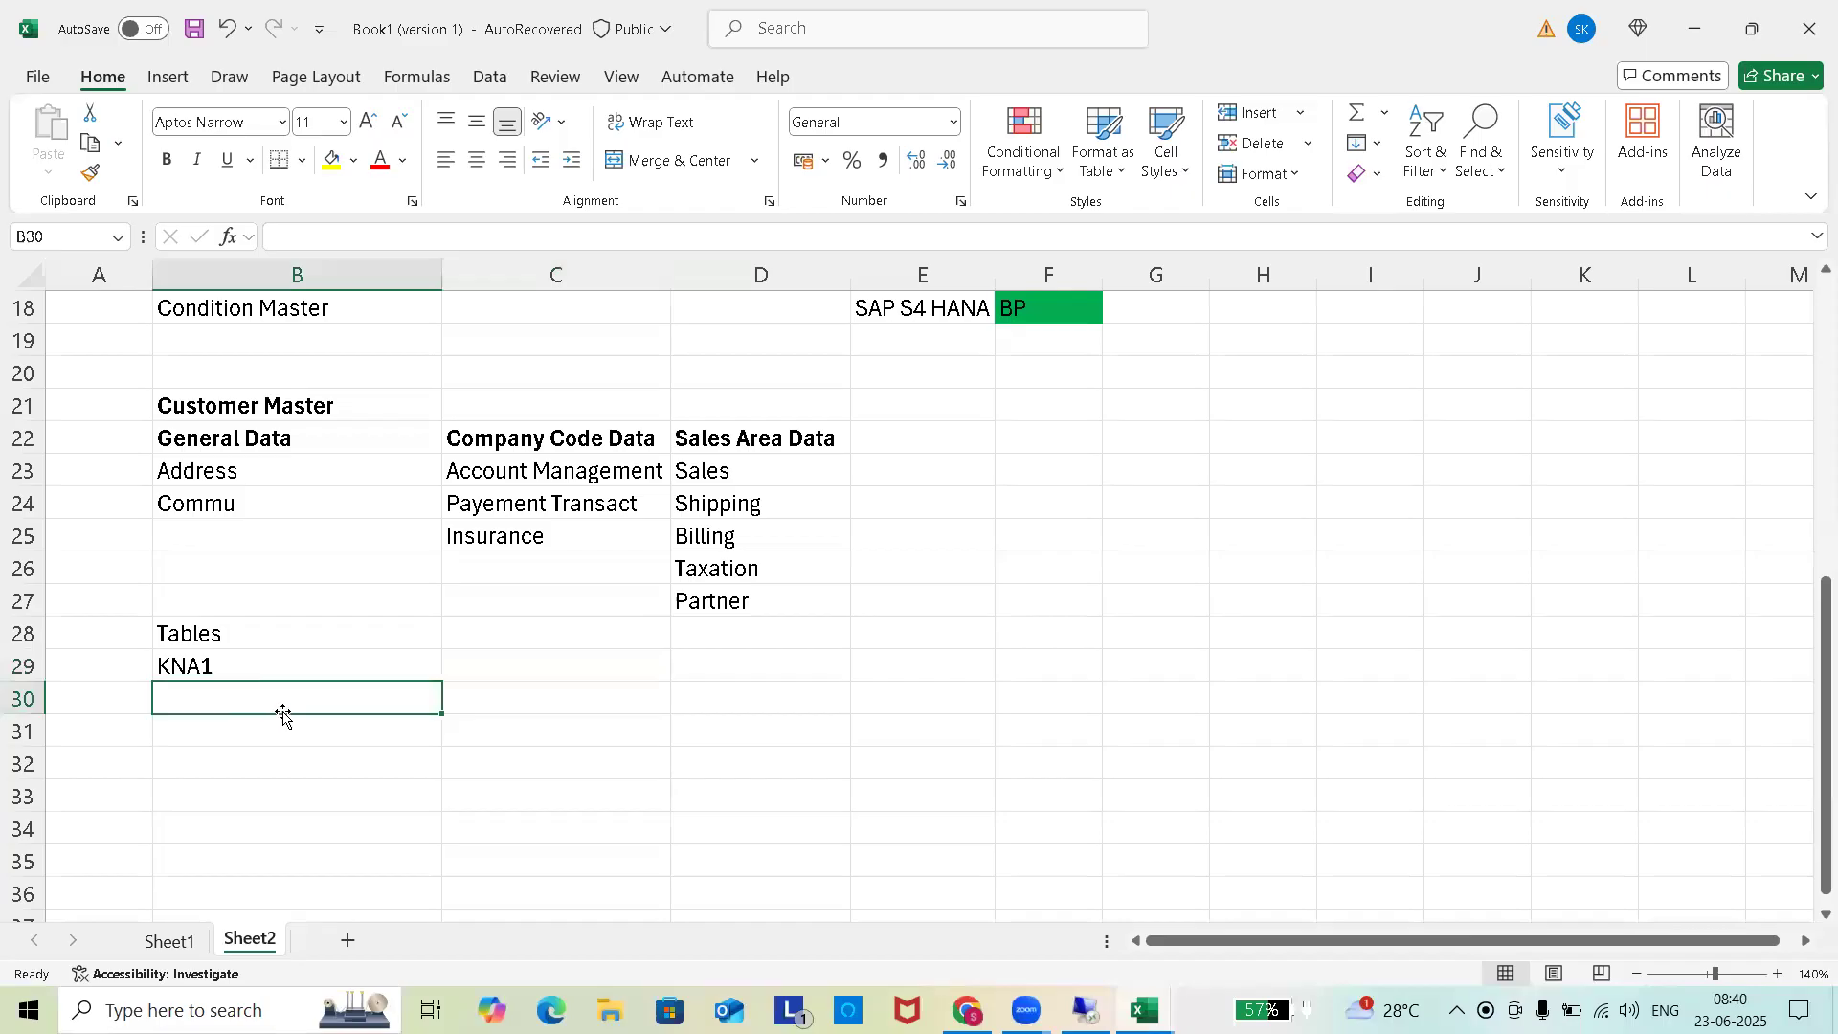
Enter 'S4 HANA' in B30 and 'BP' in C30, checking the SAP sessions.
type("S4 HANA")
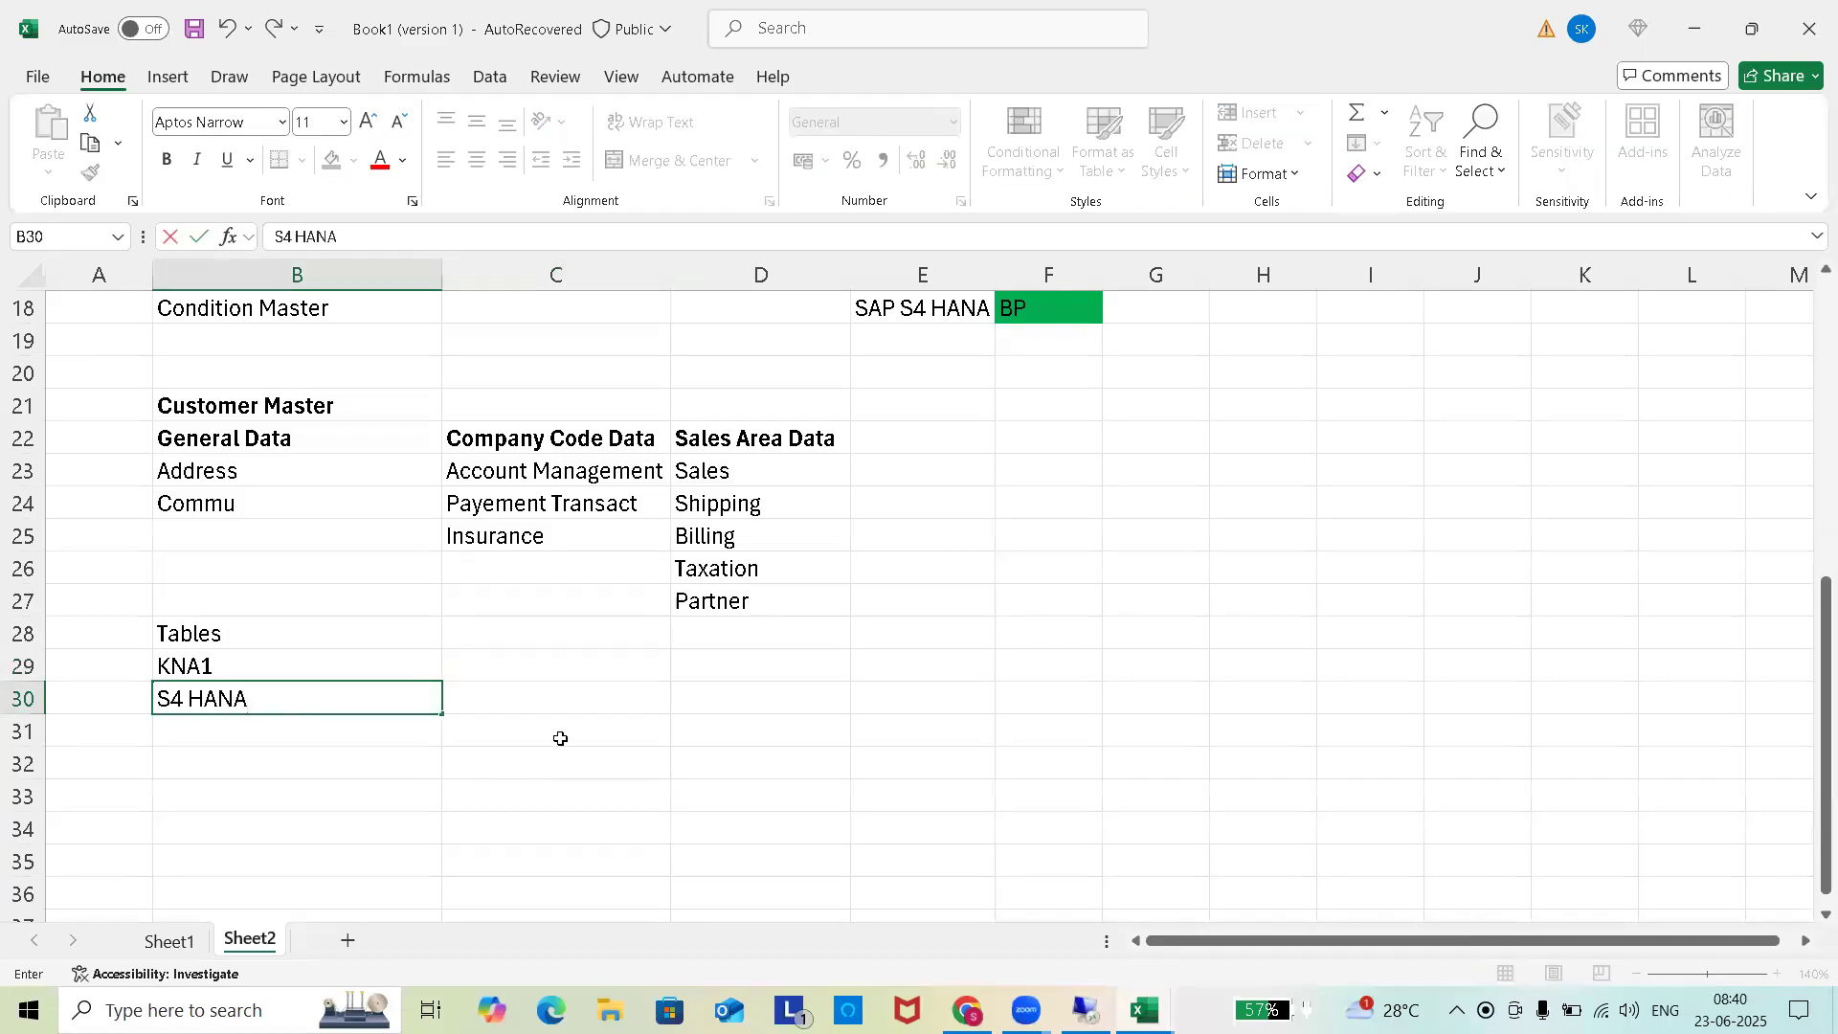
left_click(579, 701)
type("BP")
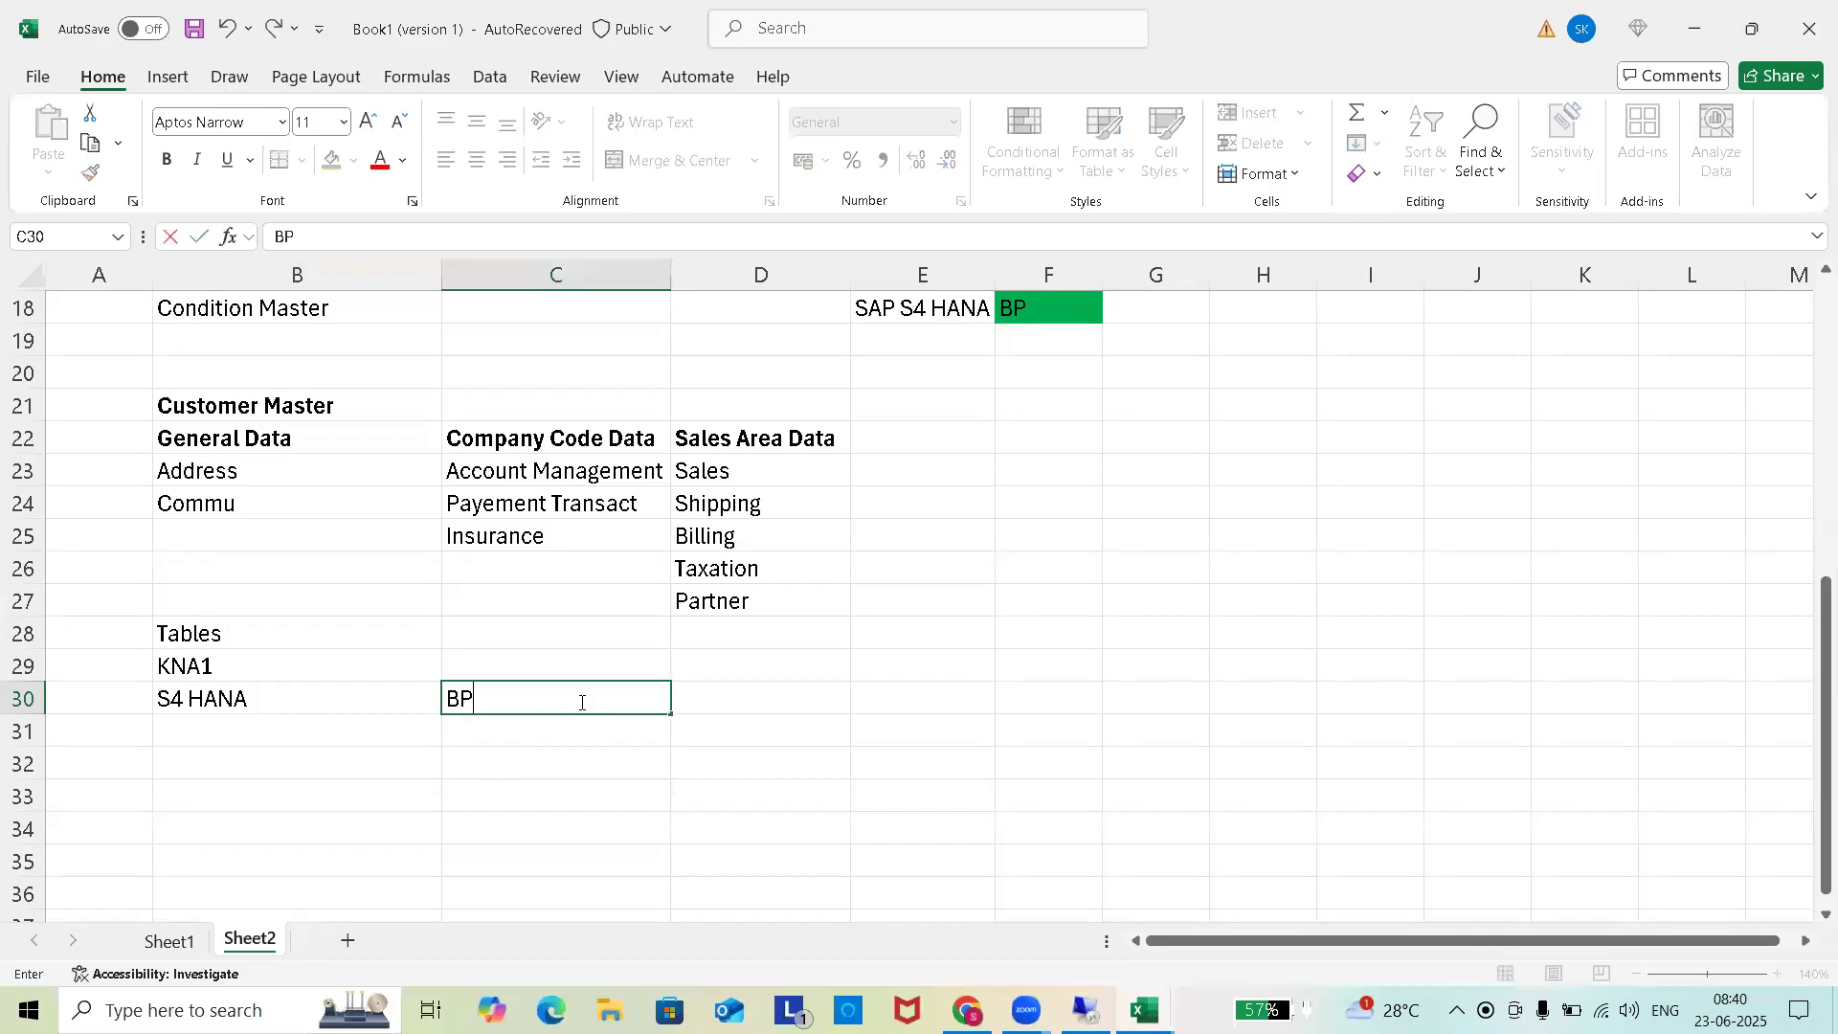
left_click(550, 752)
left_click(554, 735)
key("alt+Tab")
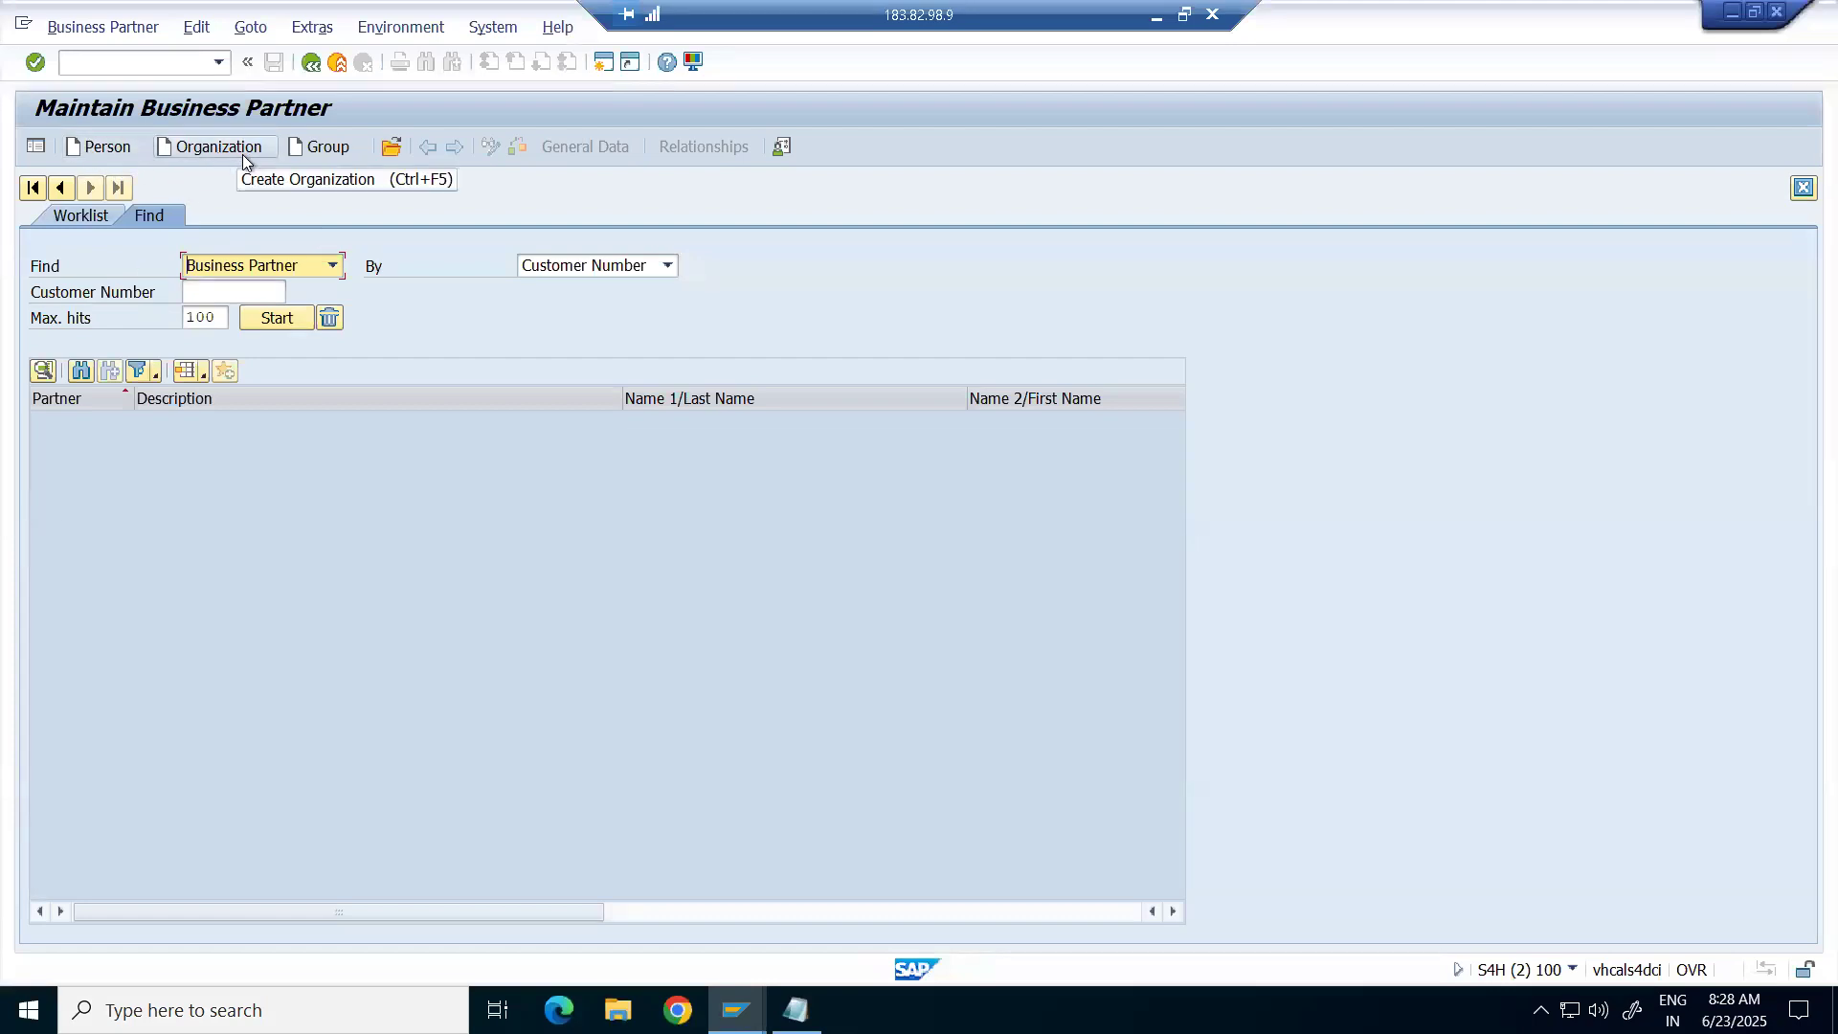
key("alt+Tab")
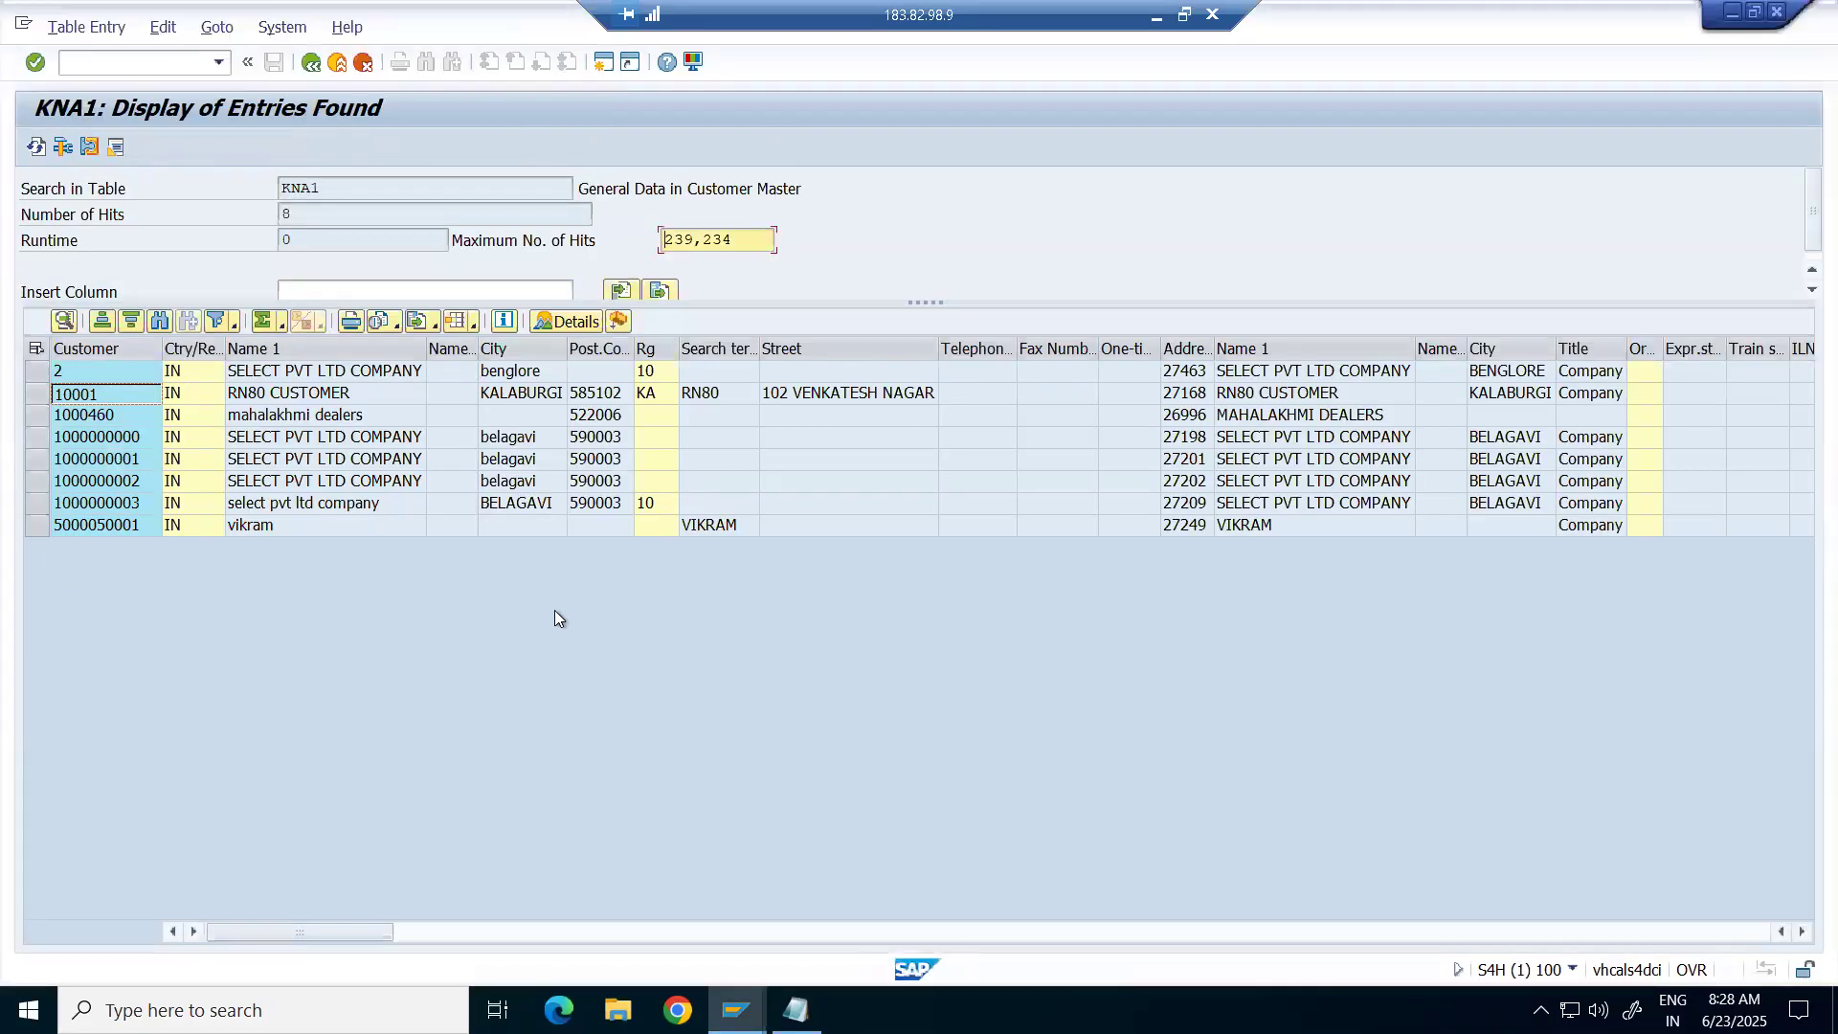
key("alt+Tab")
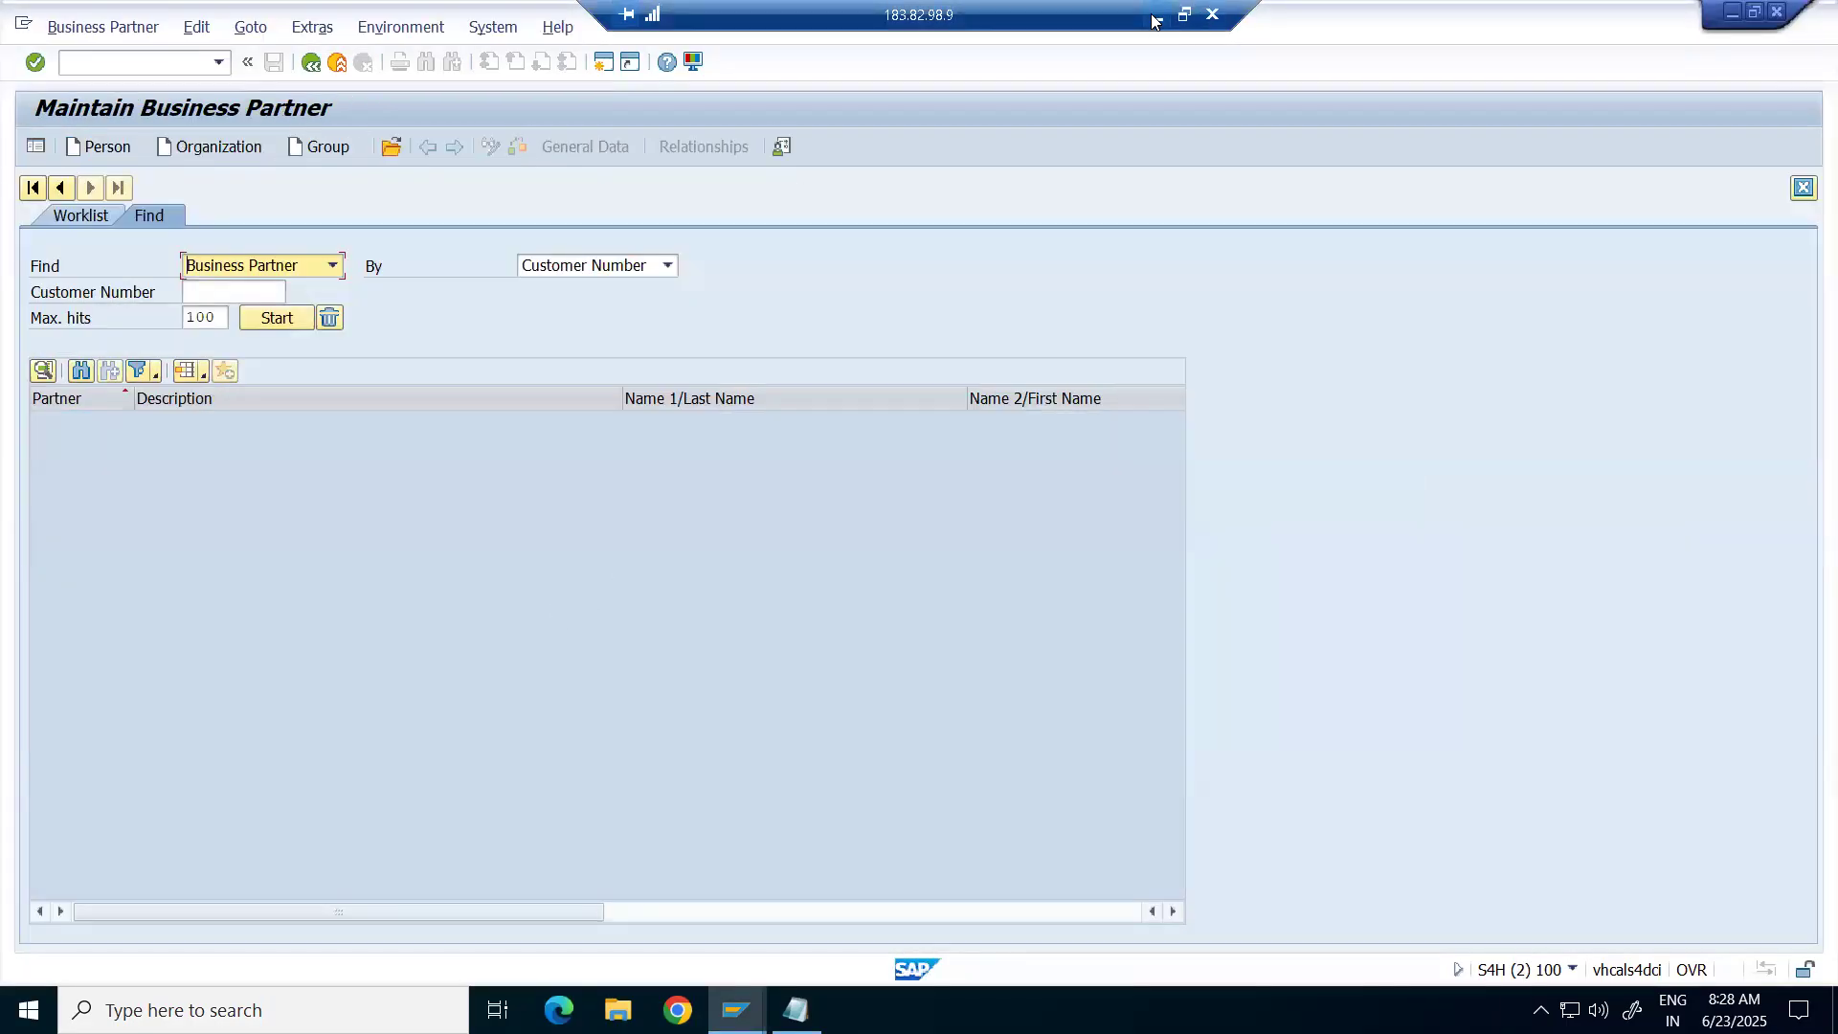
left_click(1155, 16)
List the BP types PERSON, ORGANISATION and GROUP in C31–C33.
type("PERSON")
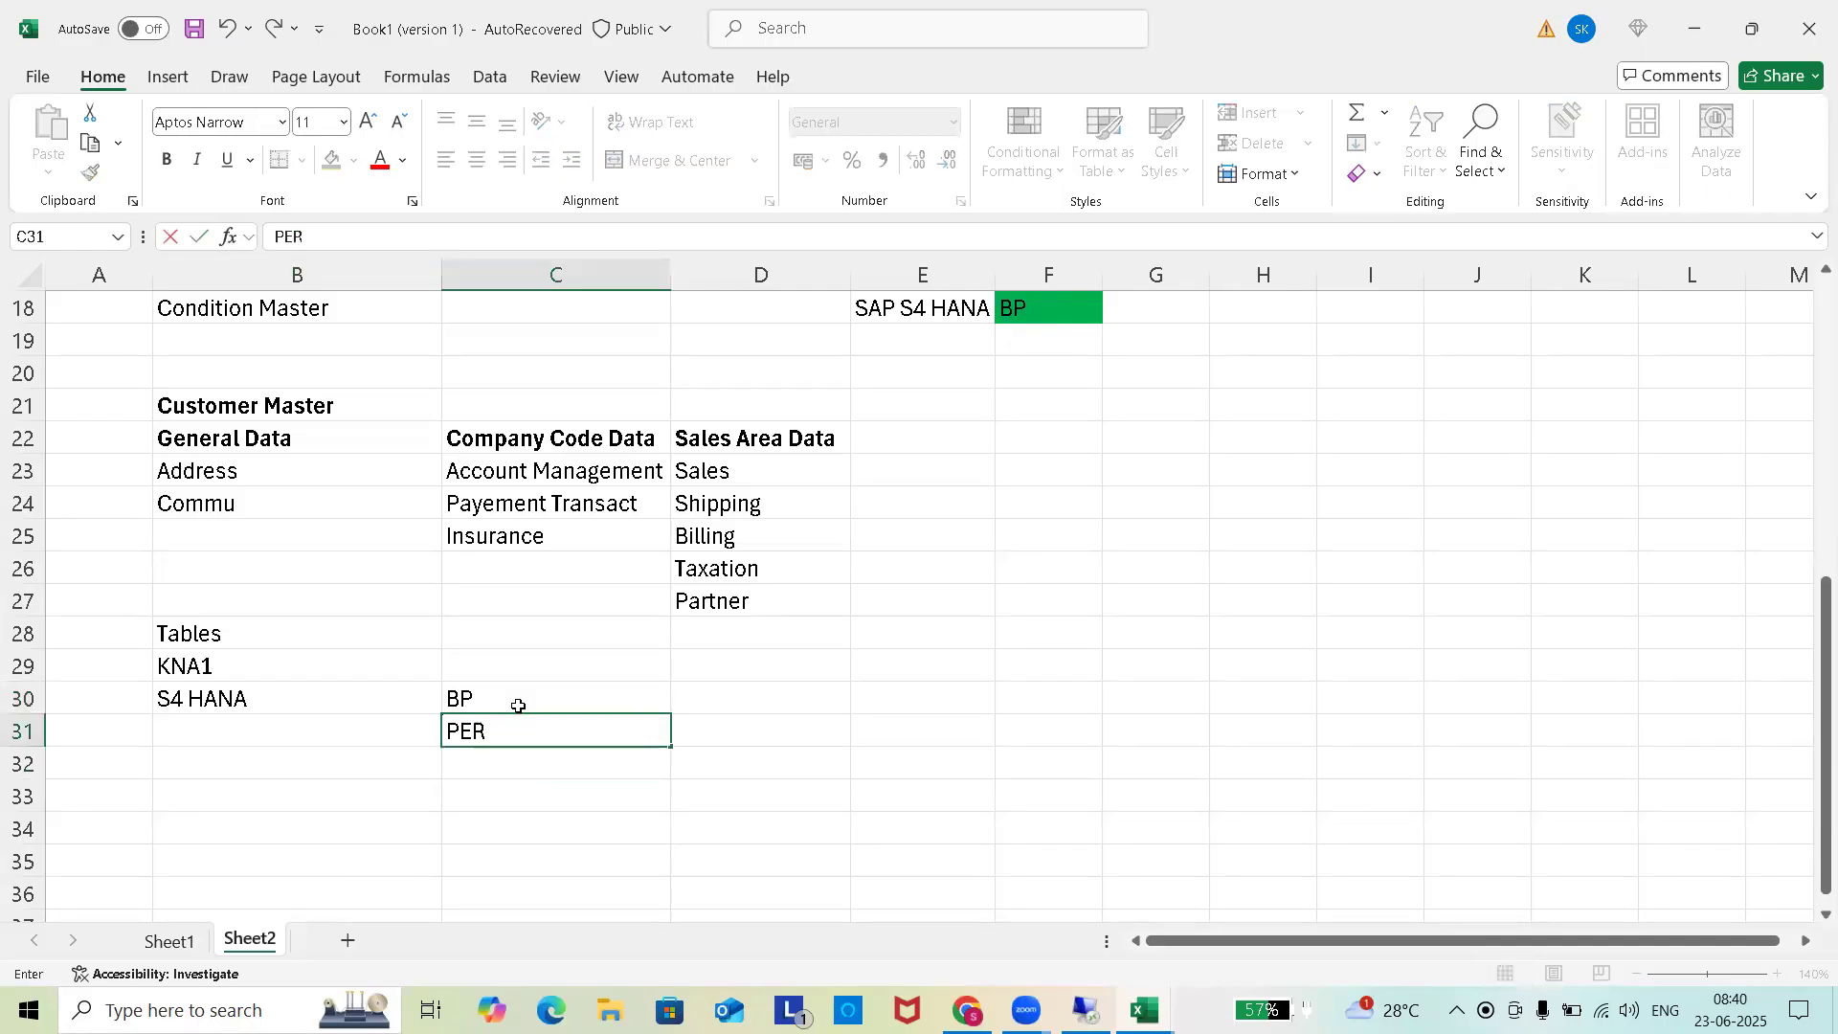
left_click(528, 770)
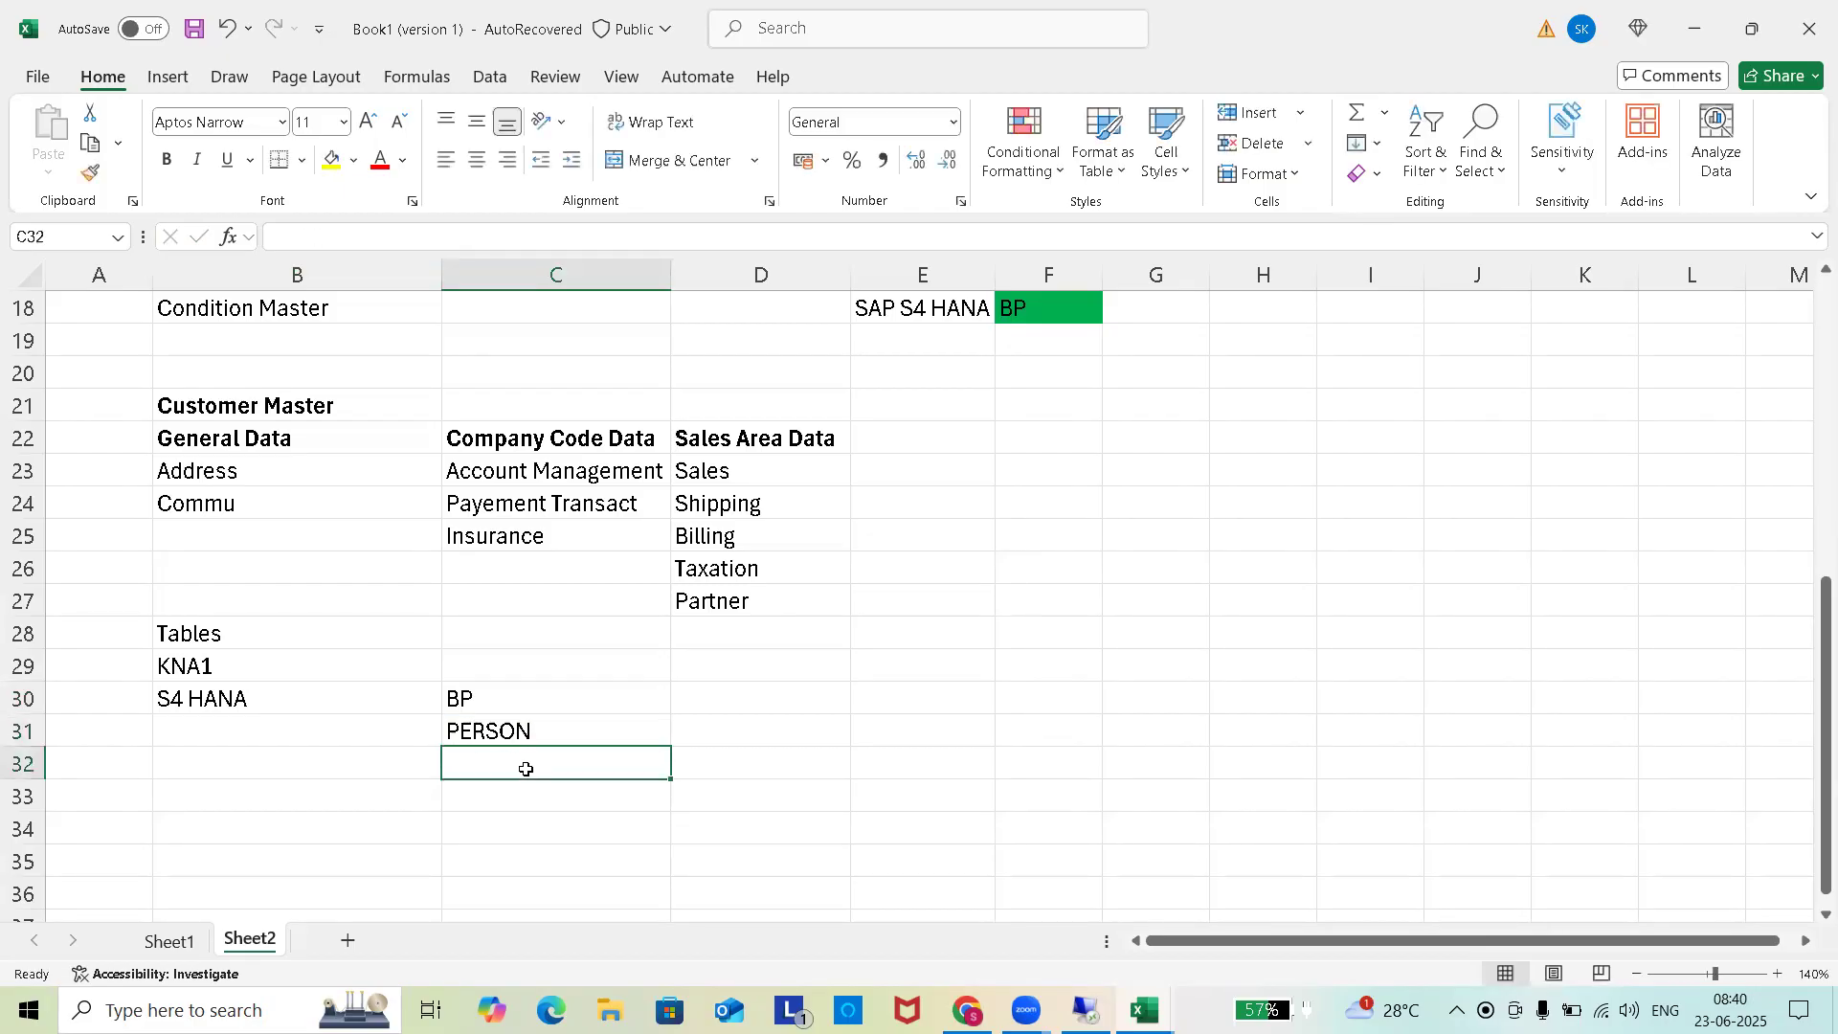
type("ORGANISATION")
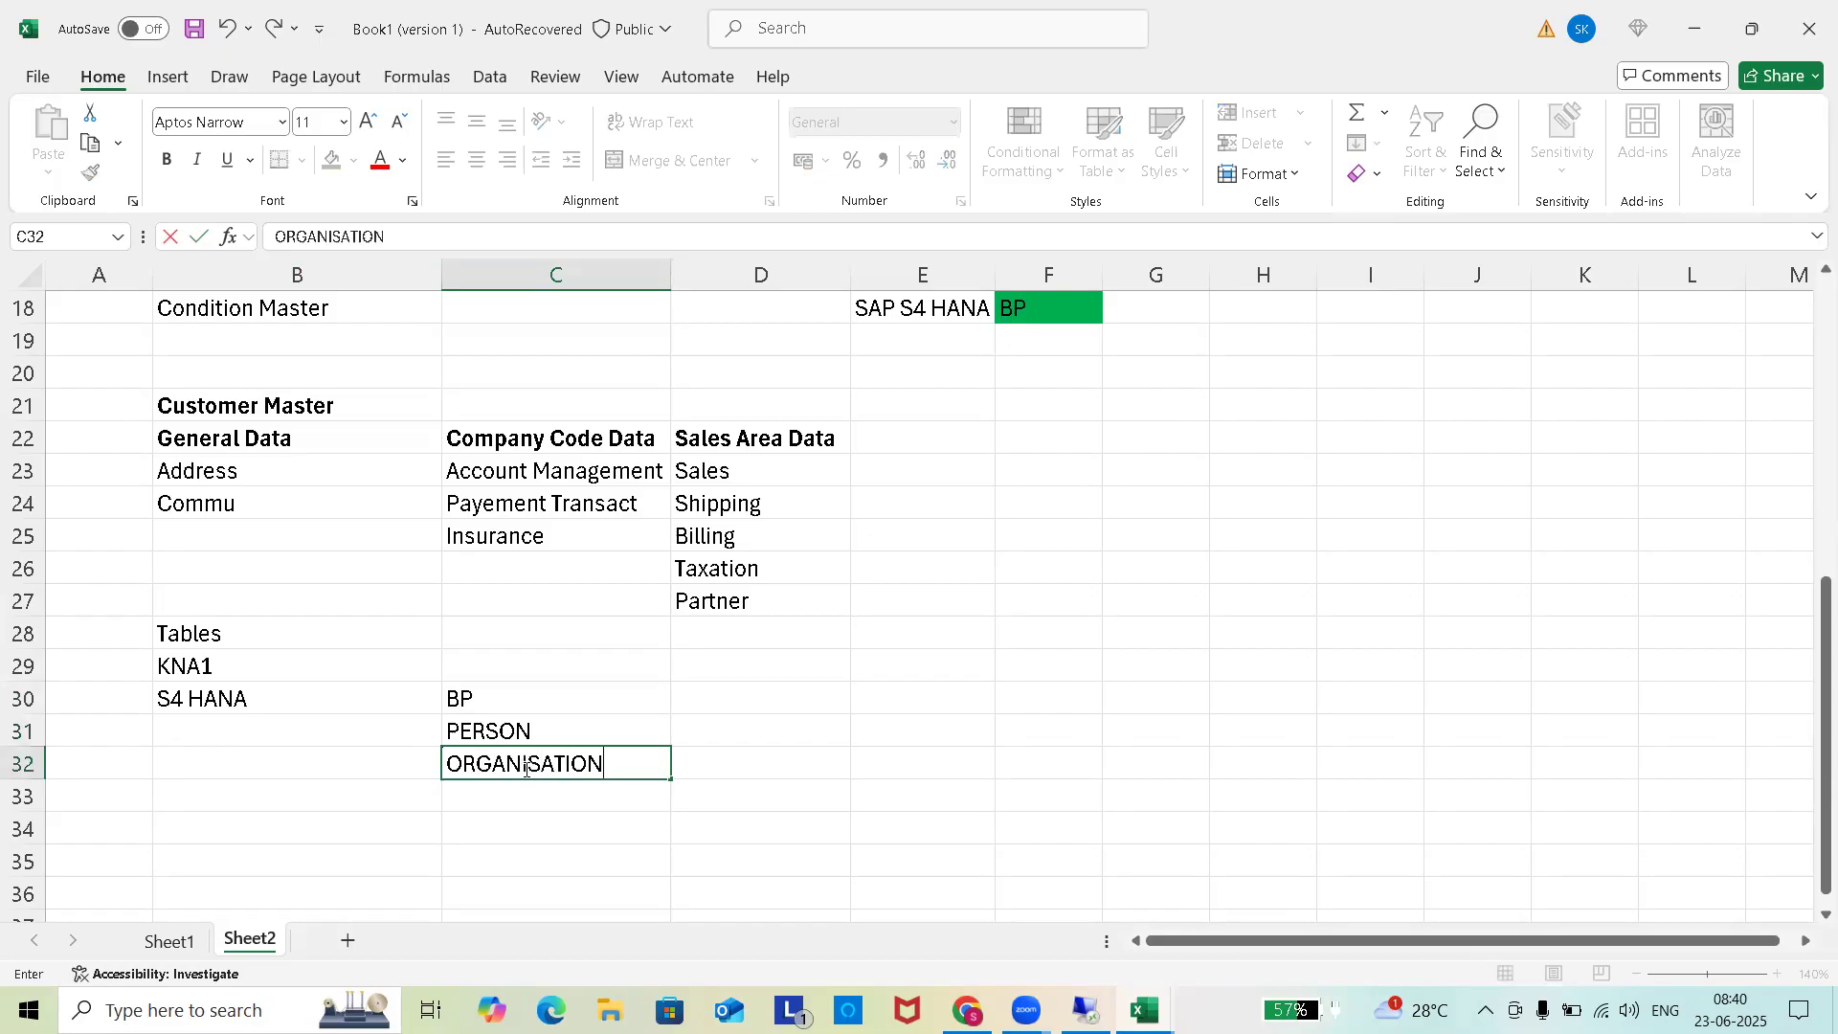
left_click(520, 802)
type("GROUP")
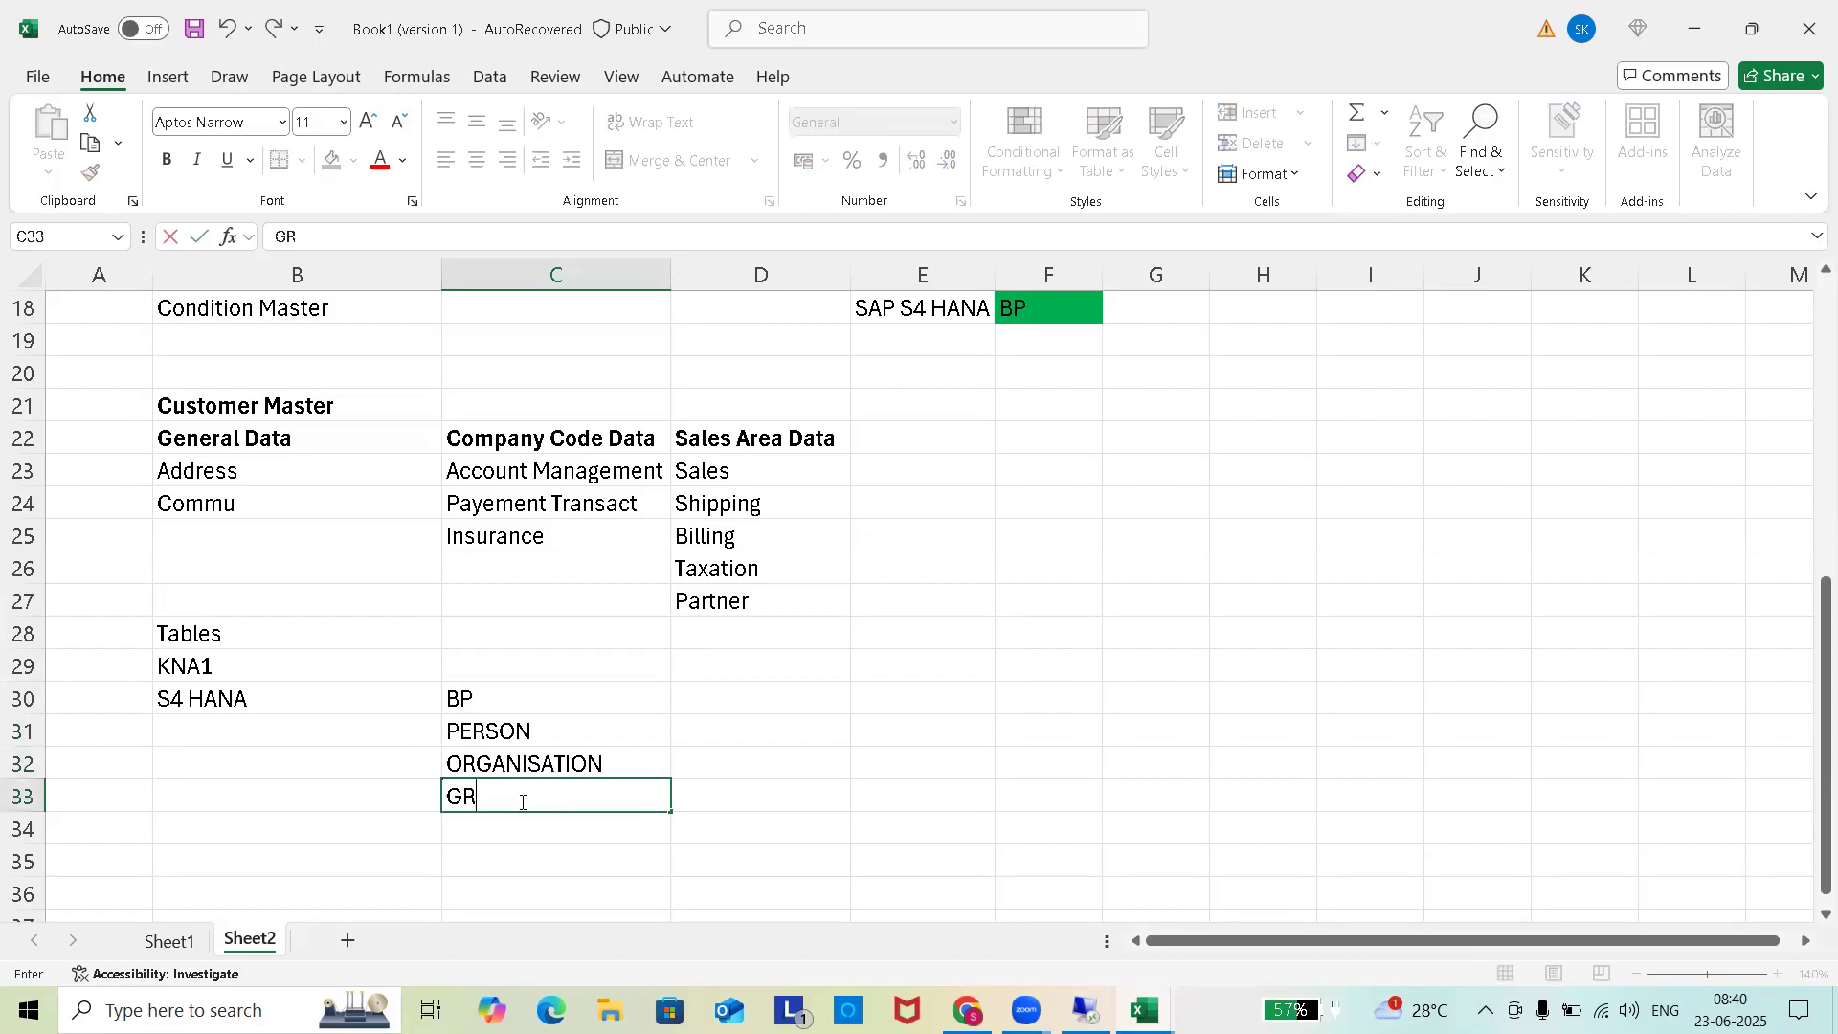
left_click(1046, 739)
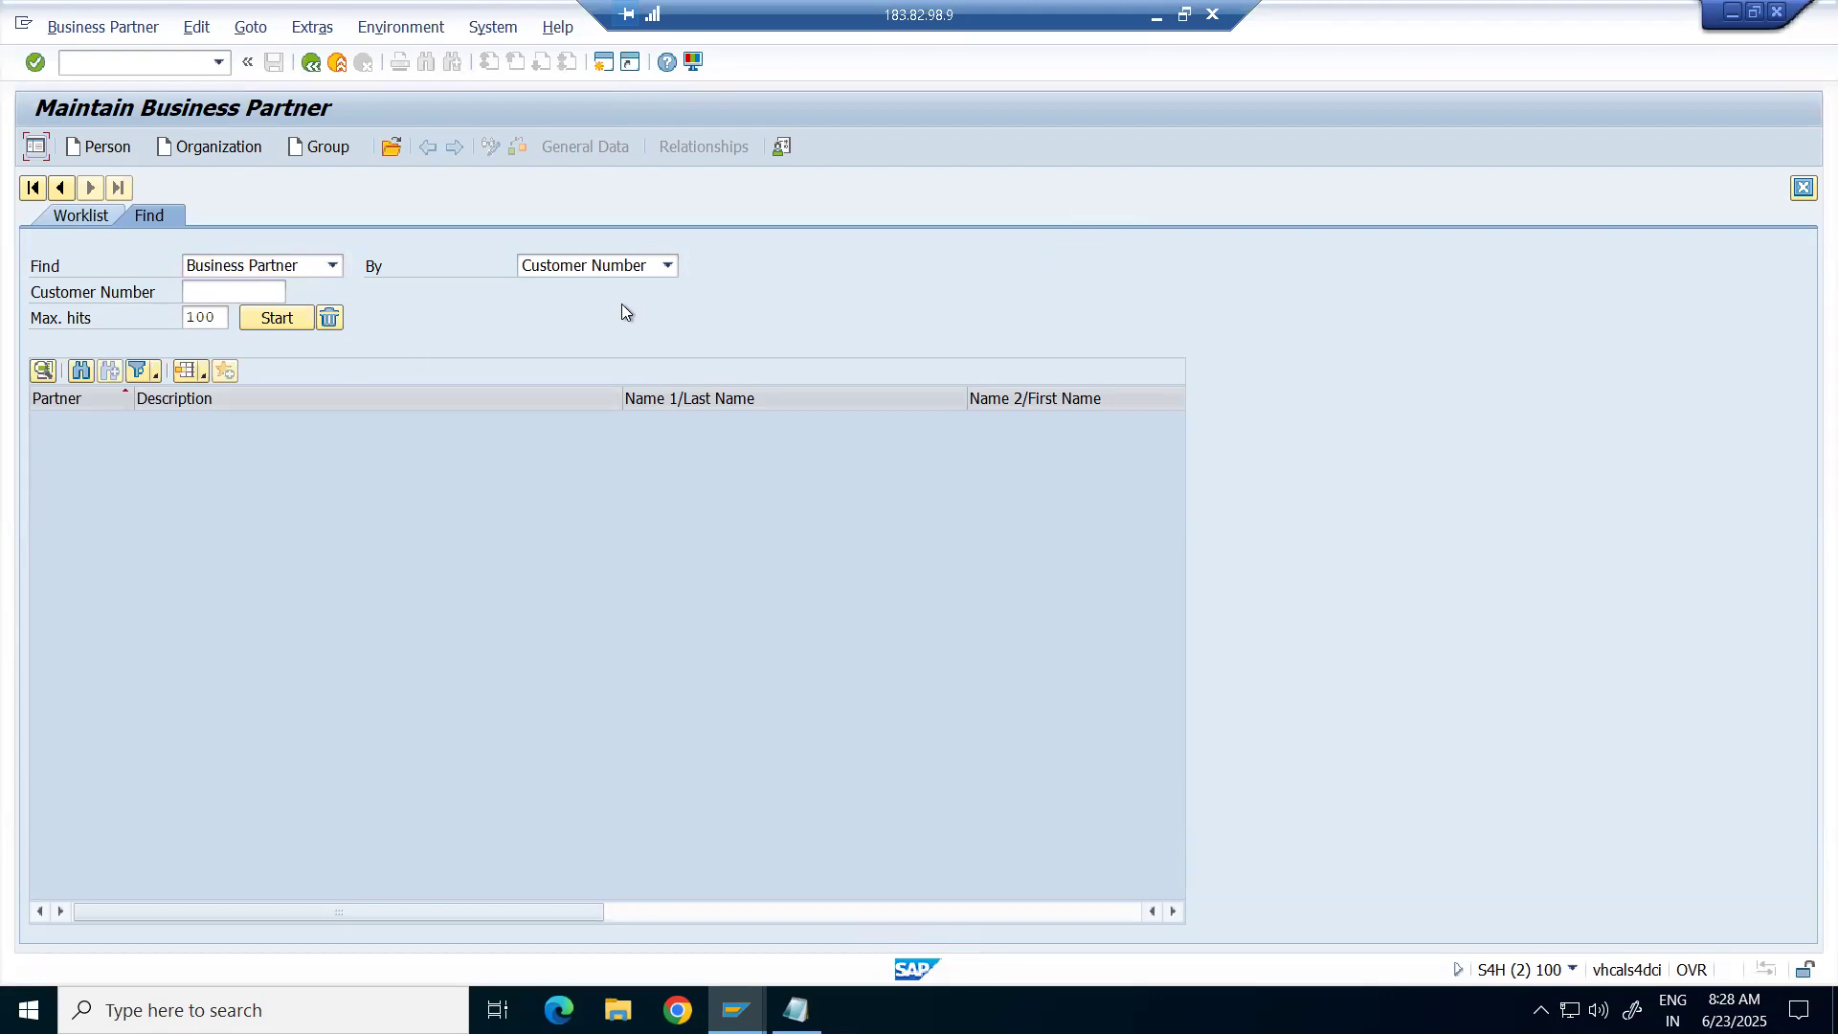
left_click(1083, 246)
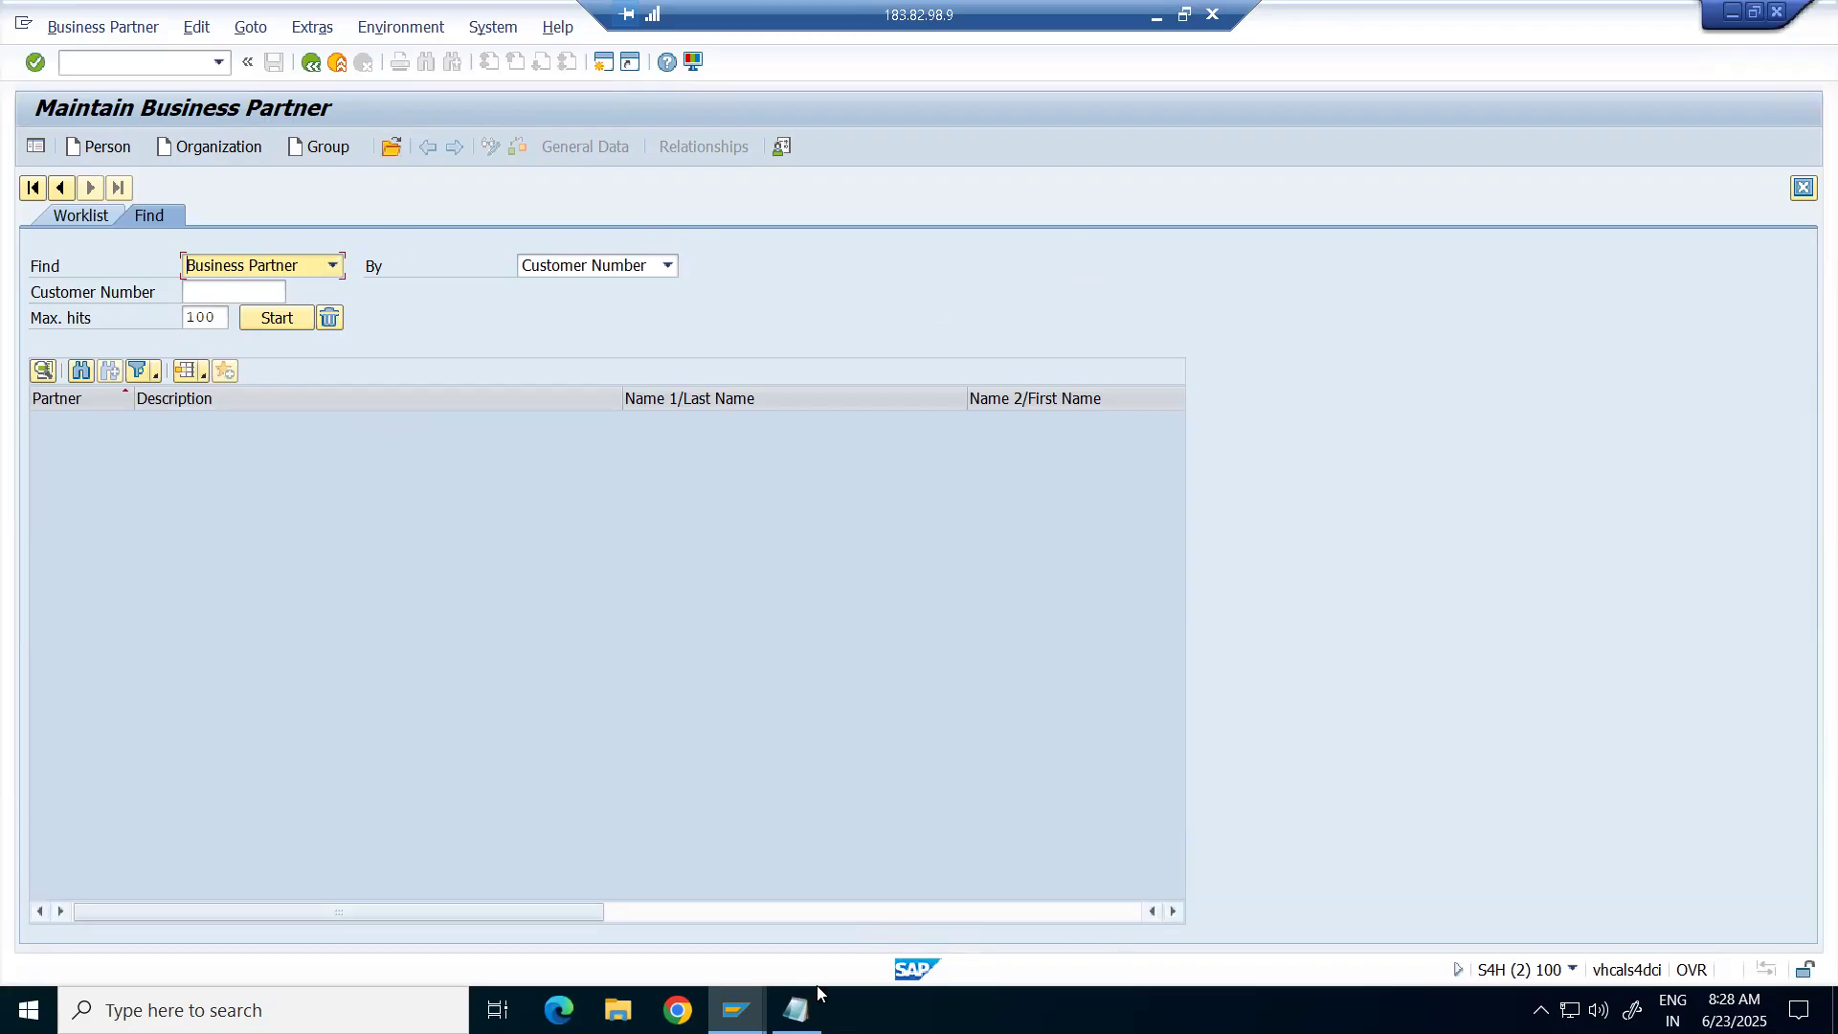
left_click(736, 1010)
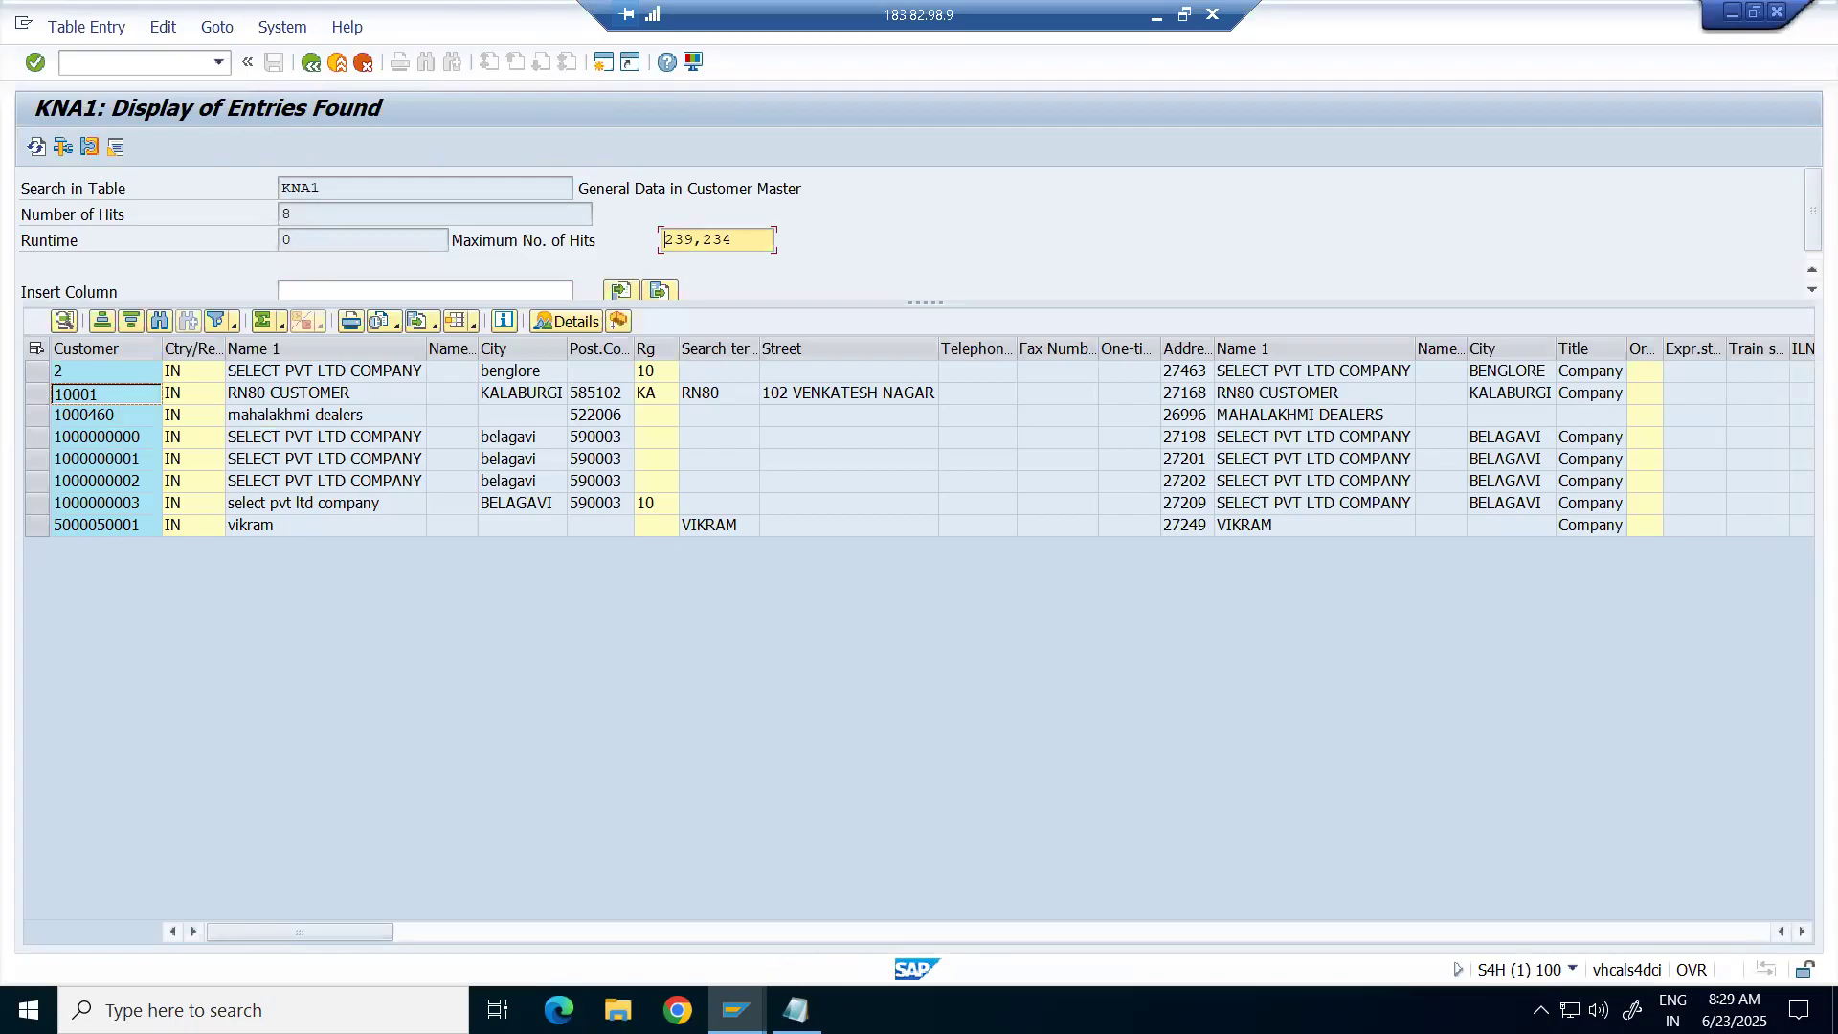
left_click(746, 1005)
left_click(1053, 952)
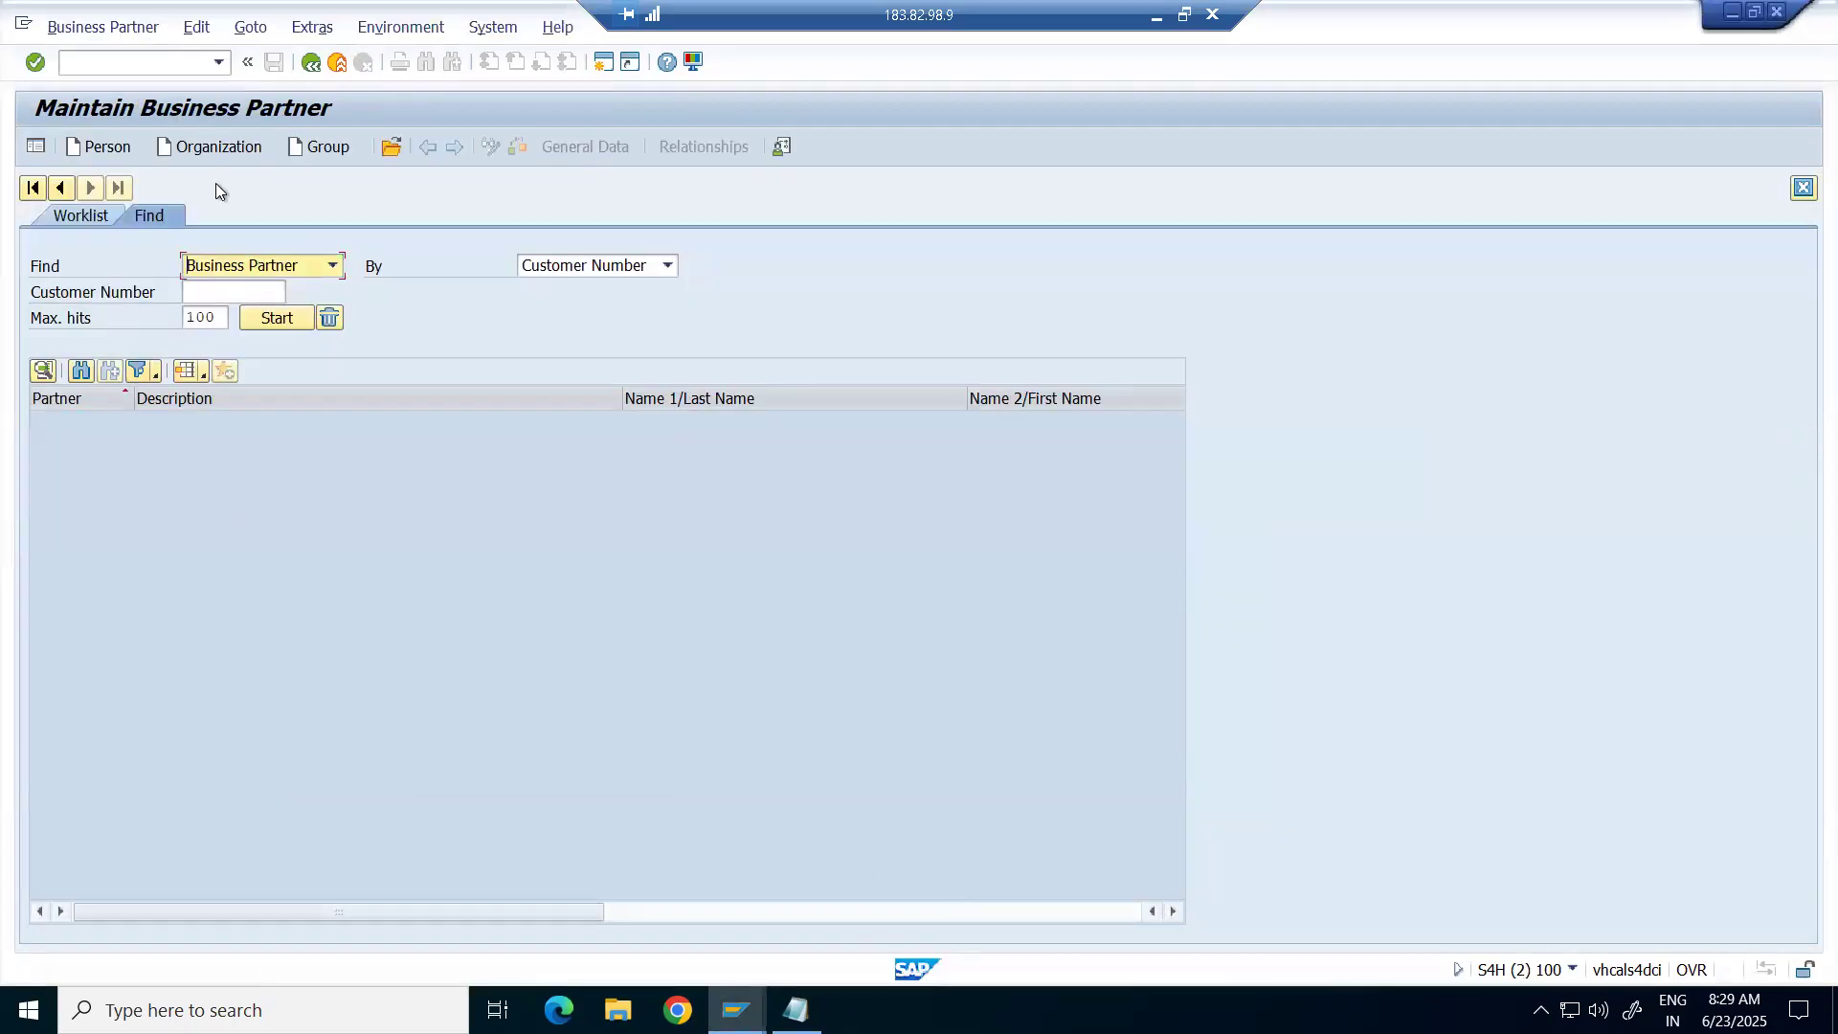
left_click(1572, 969)
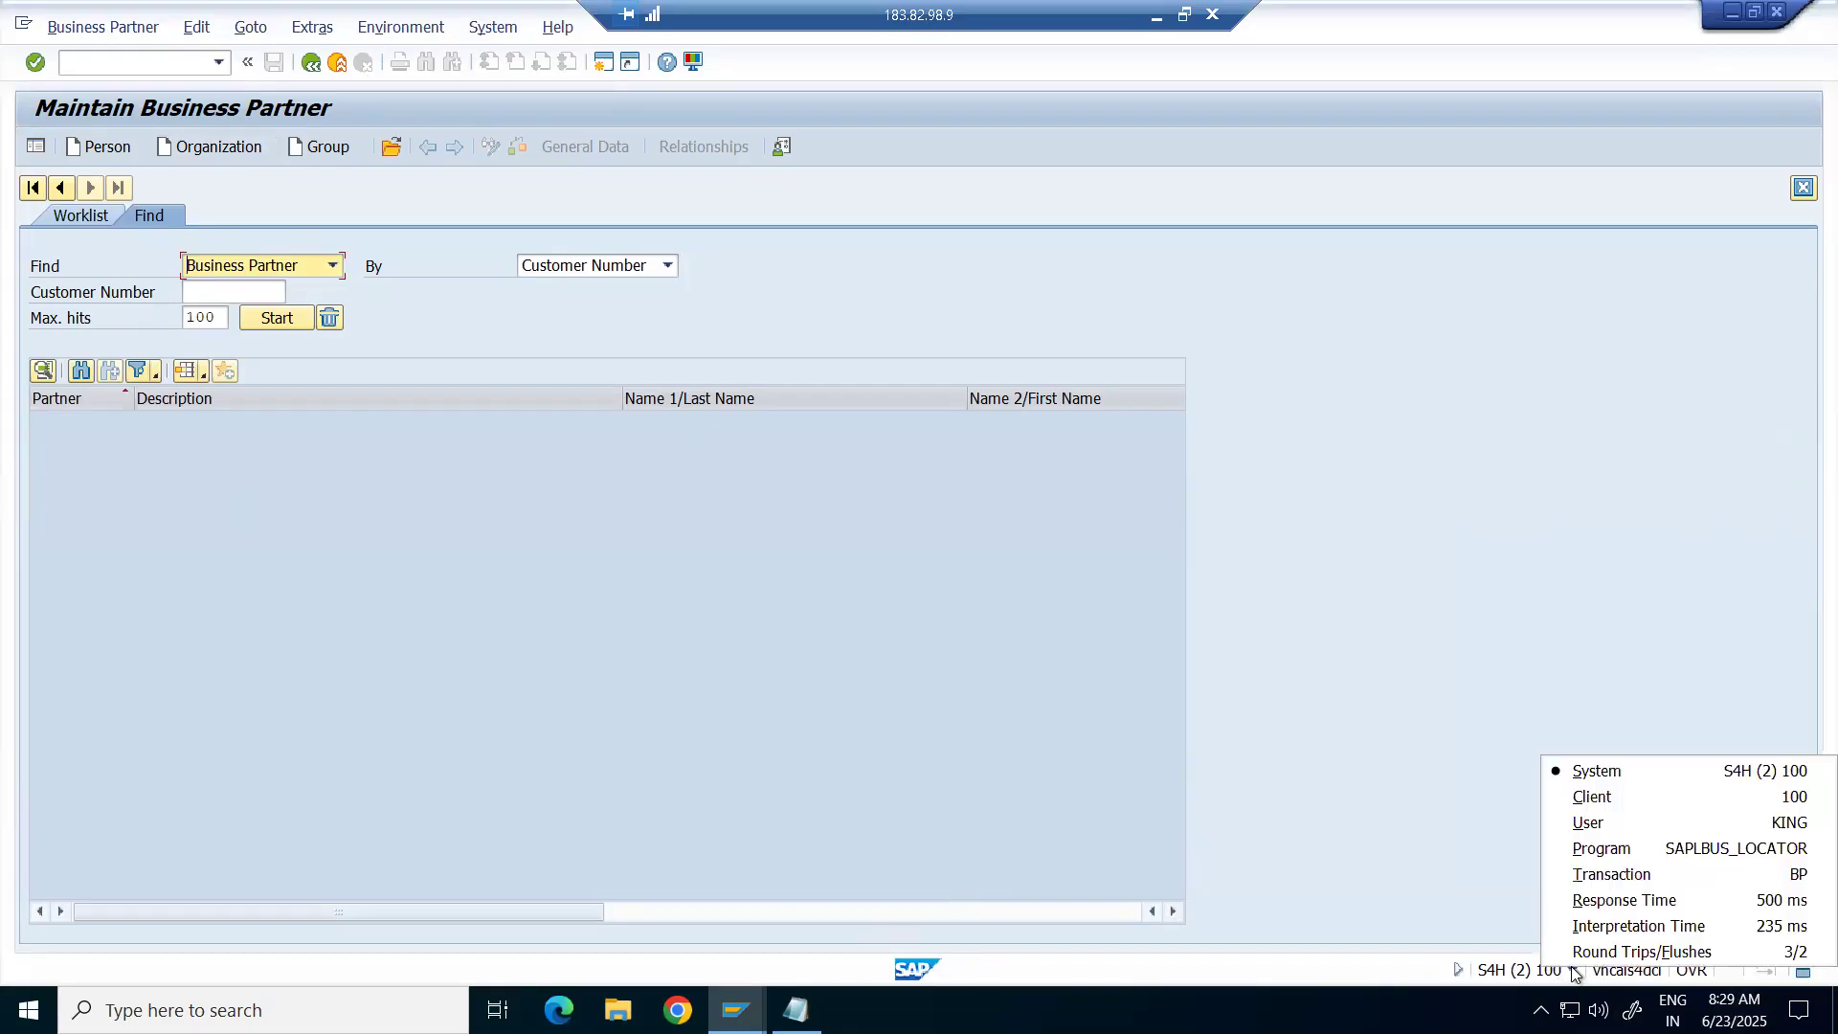
left_click(1473, 927)
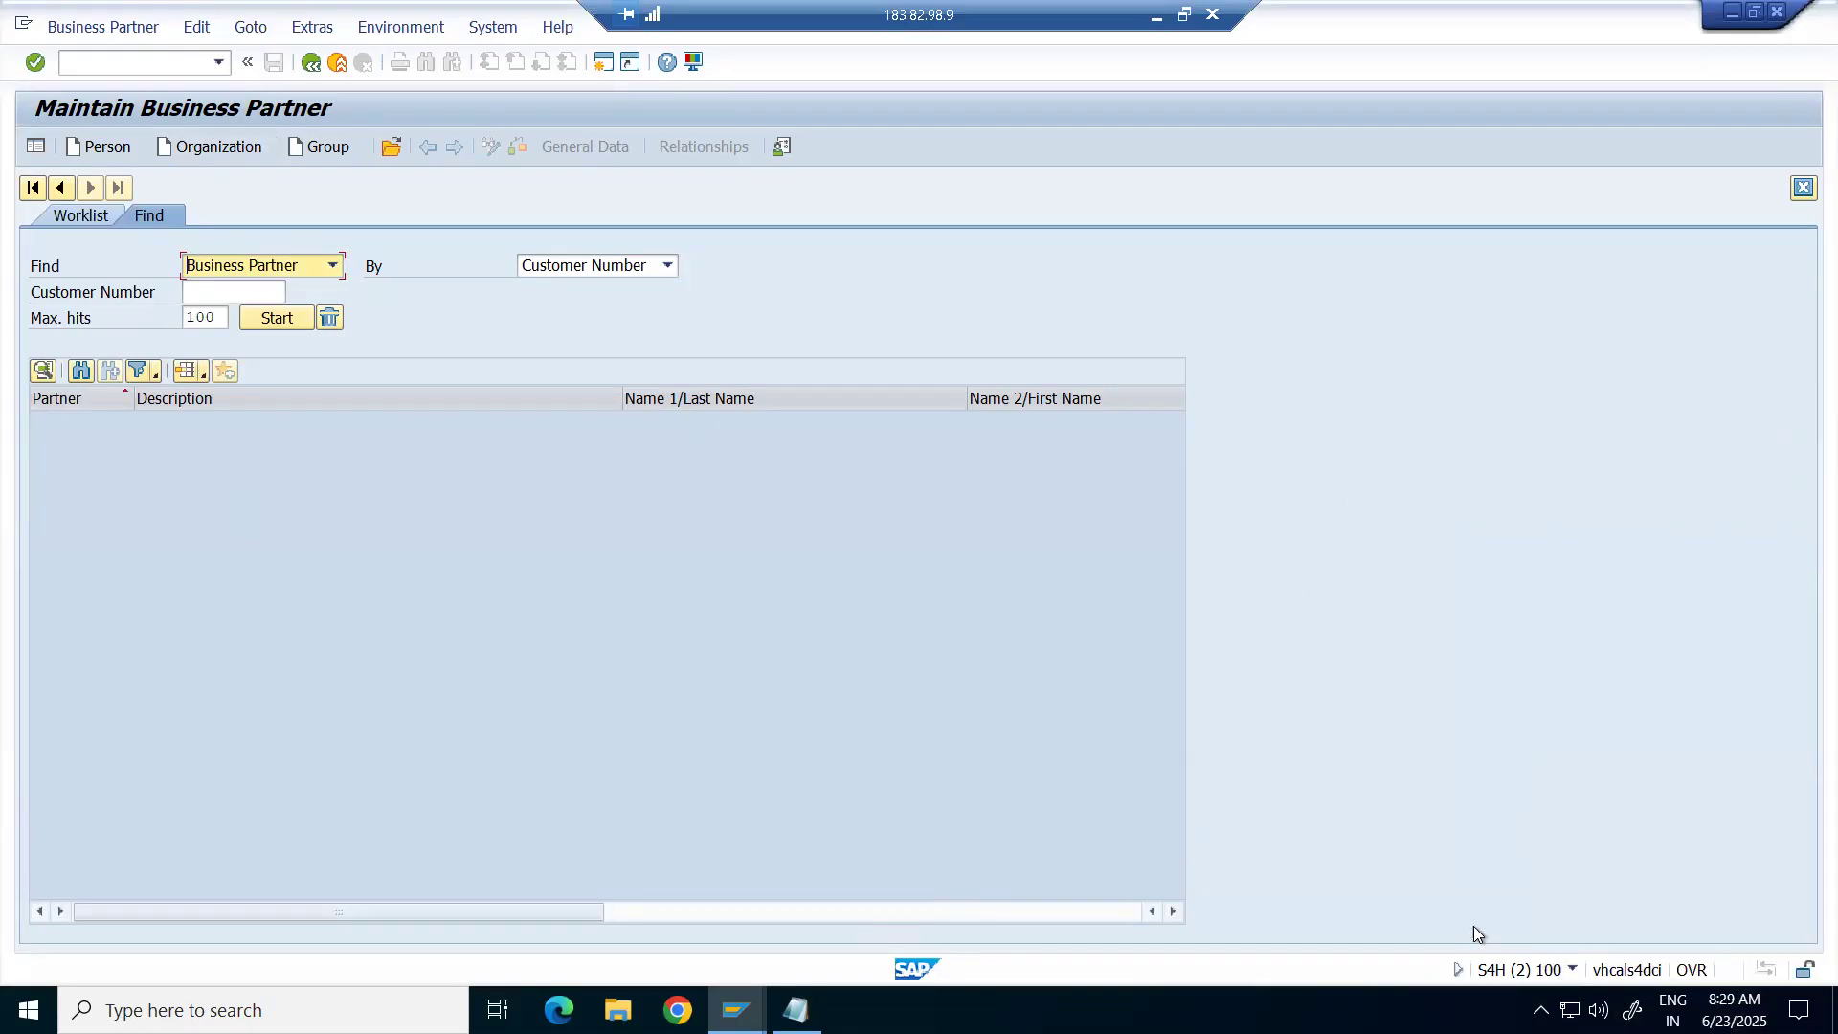
left_click(1573, 970)
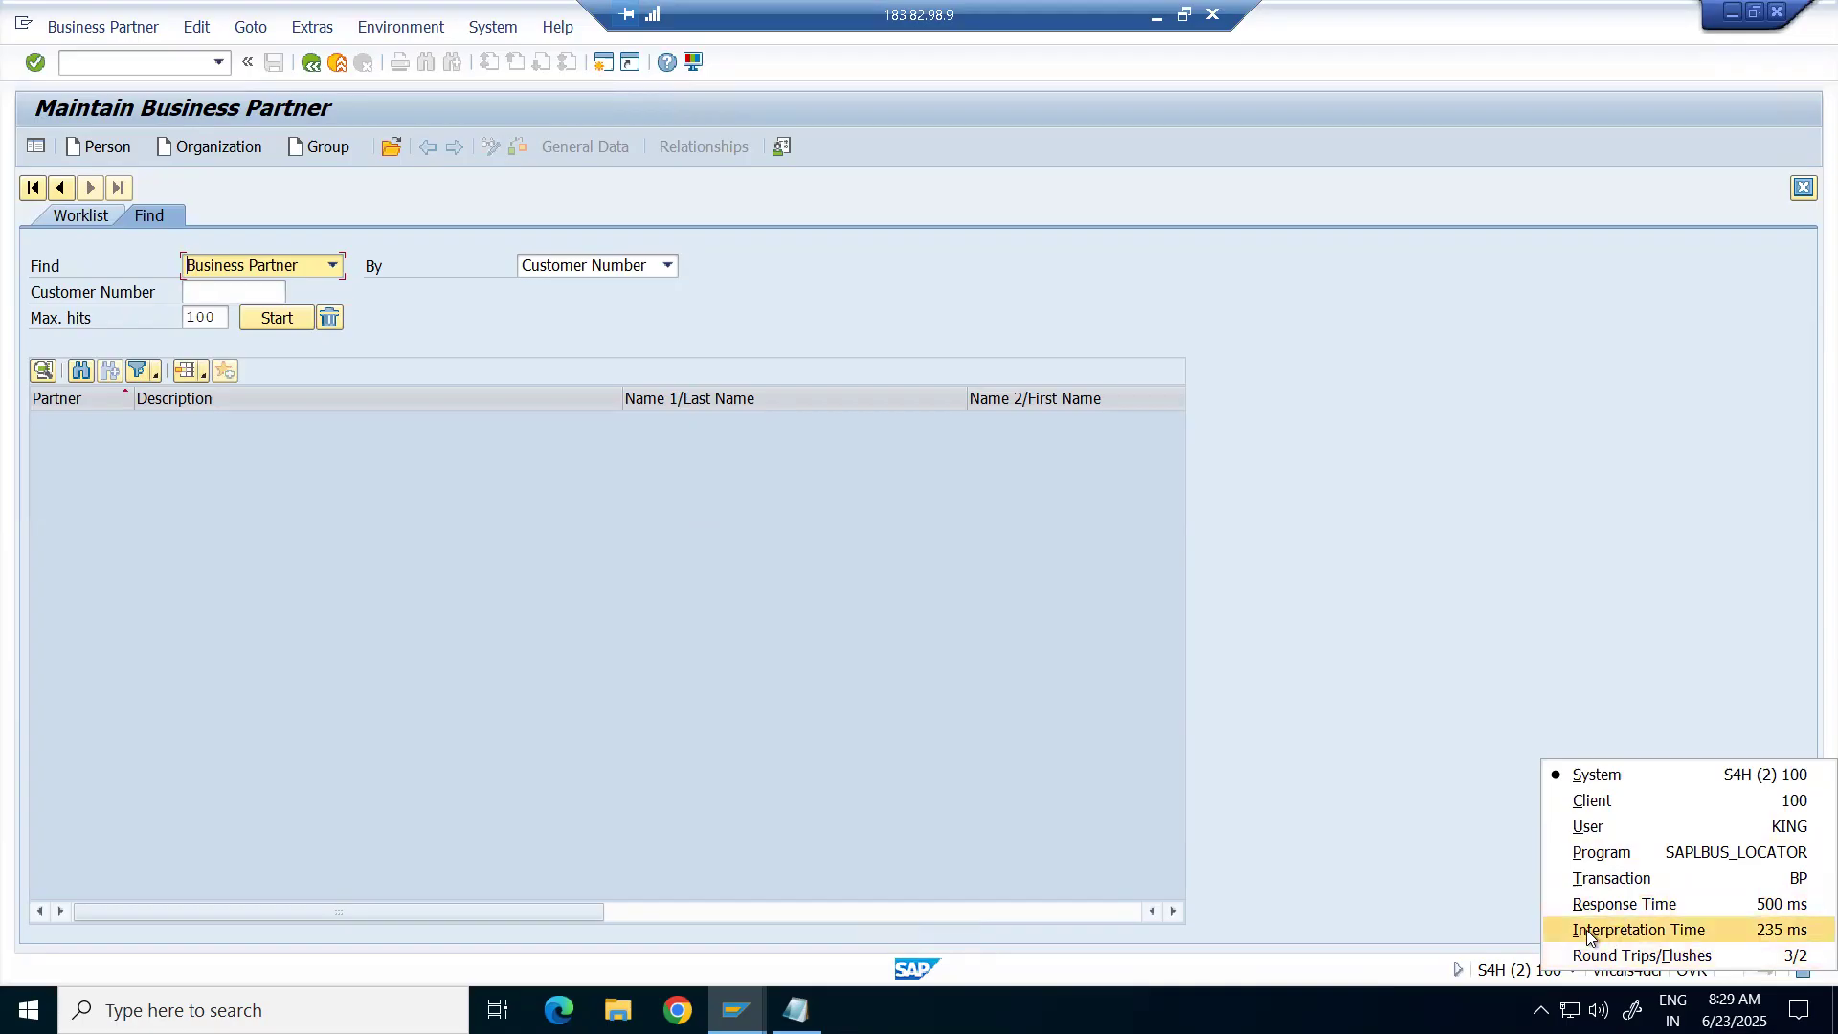
left_click(1316, 644)
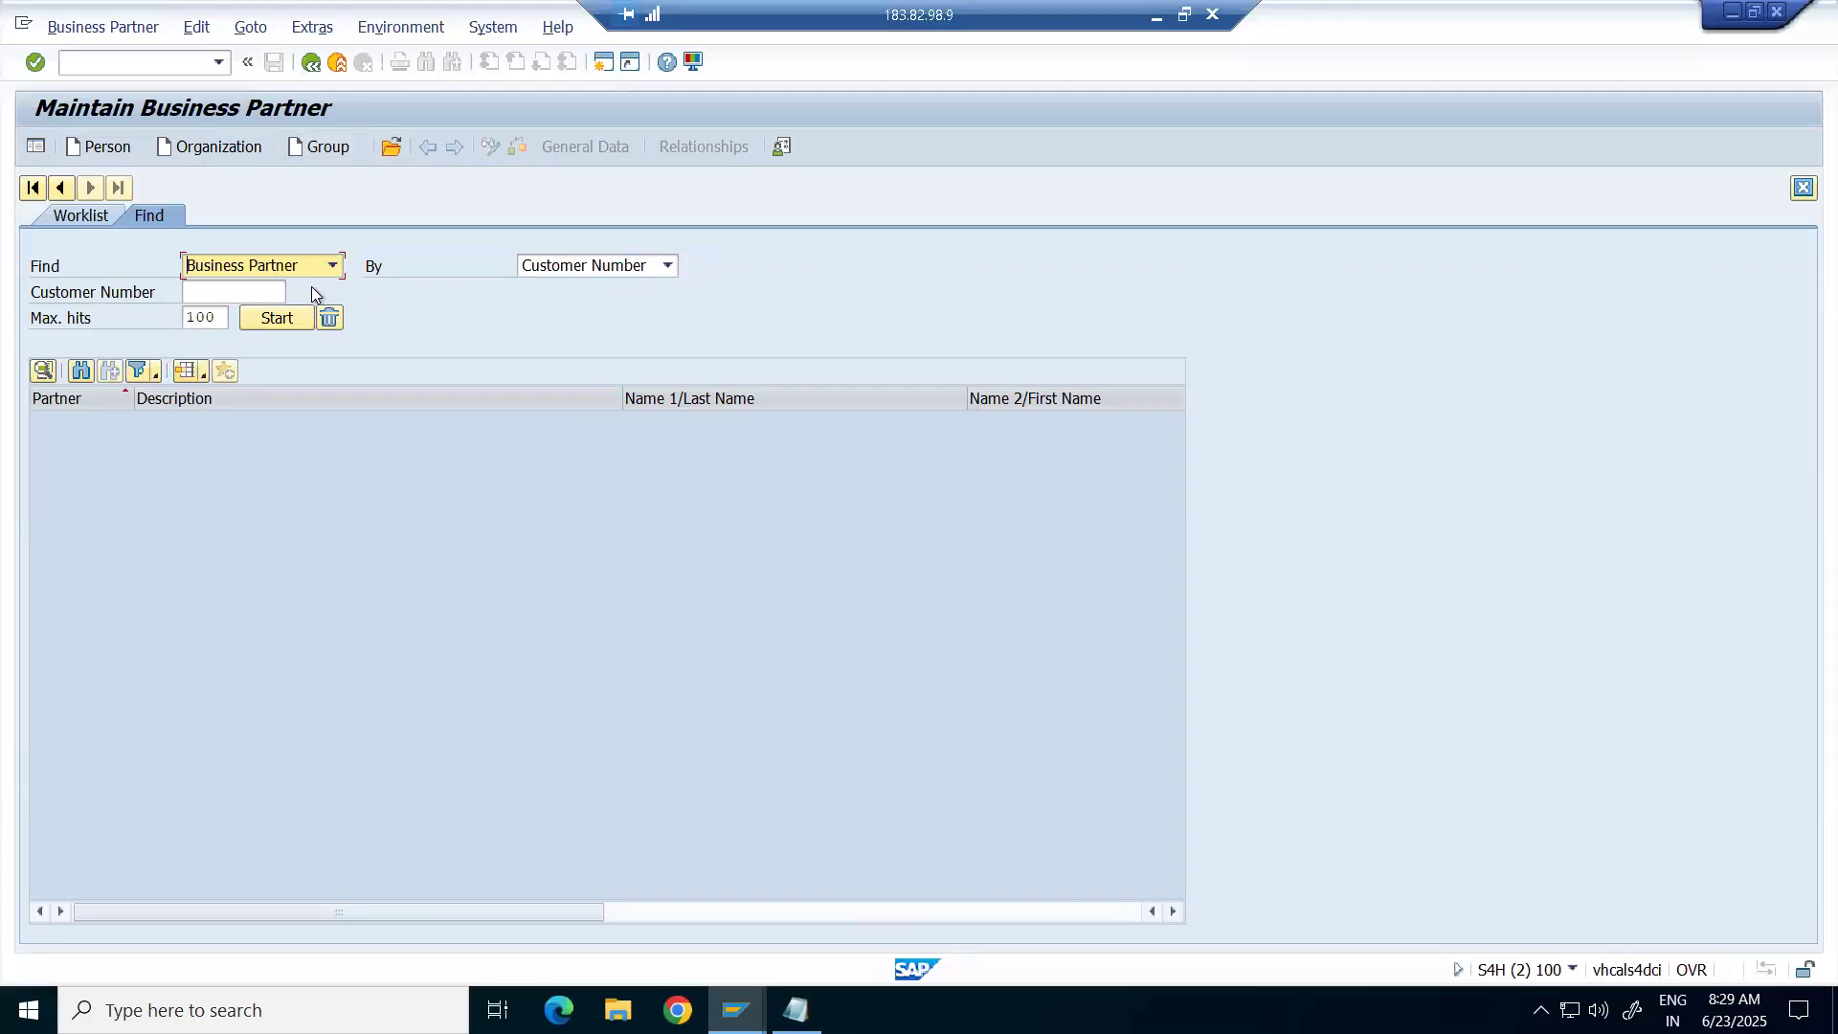
left_click(230, 297)
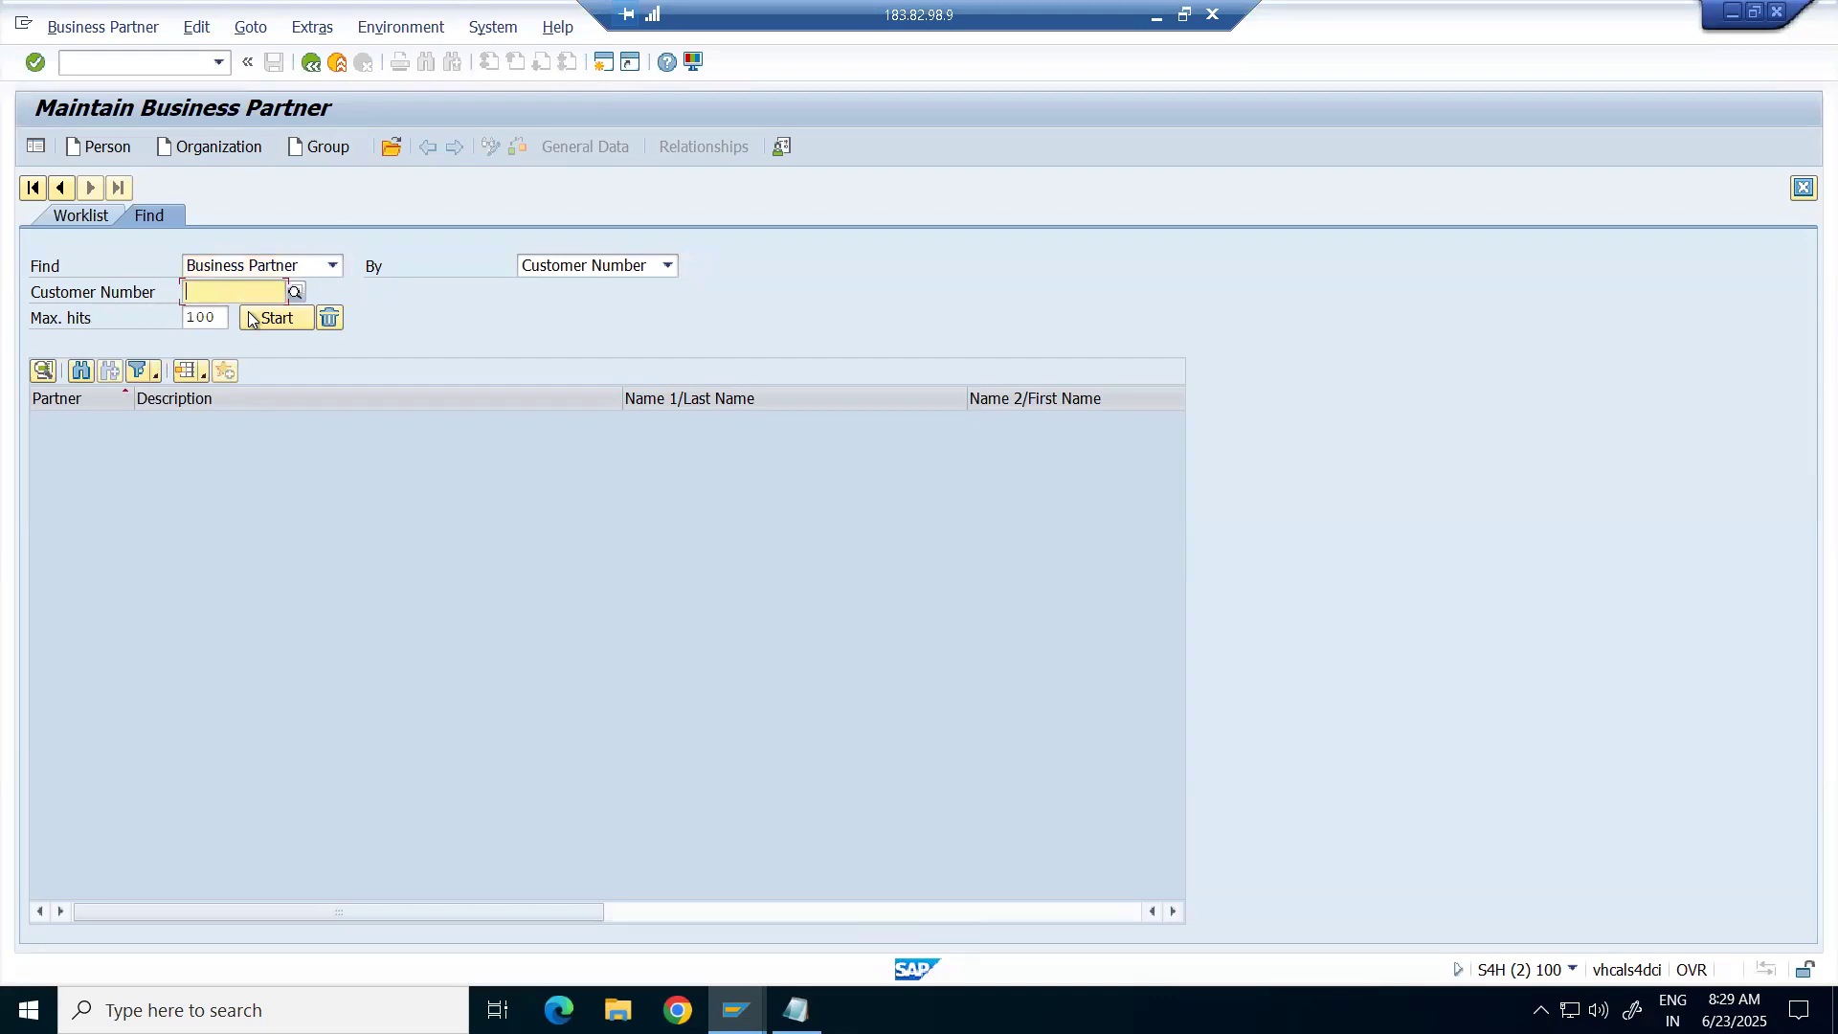
Search business partners by the RN80 customer's number from KNA1, with no Max. hits limit.
type("10001")
key("alt+Tab")
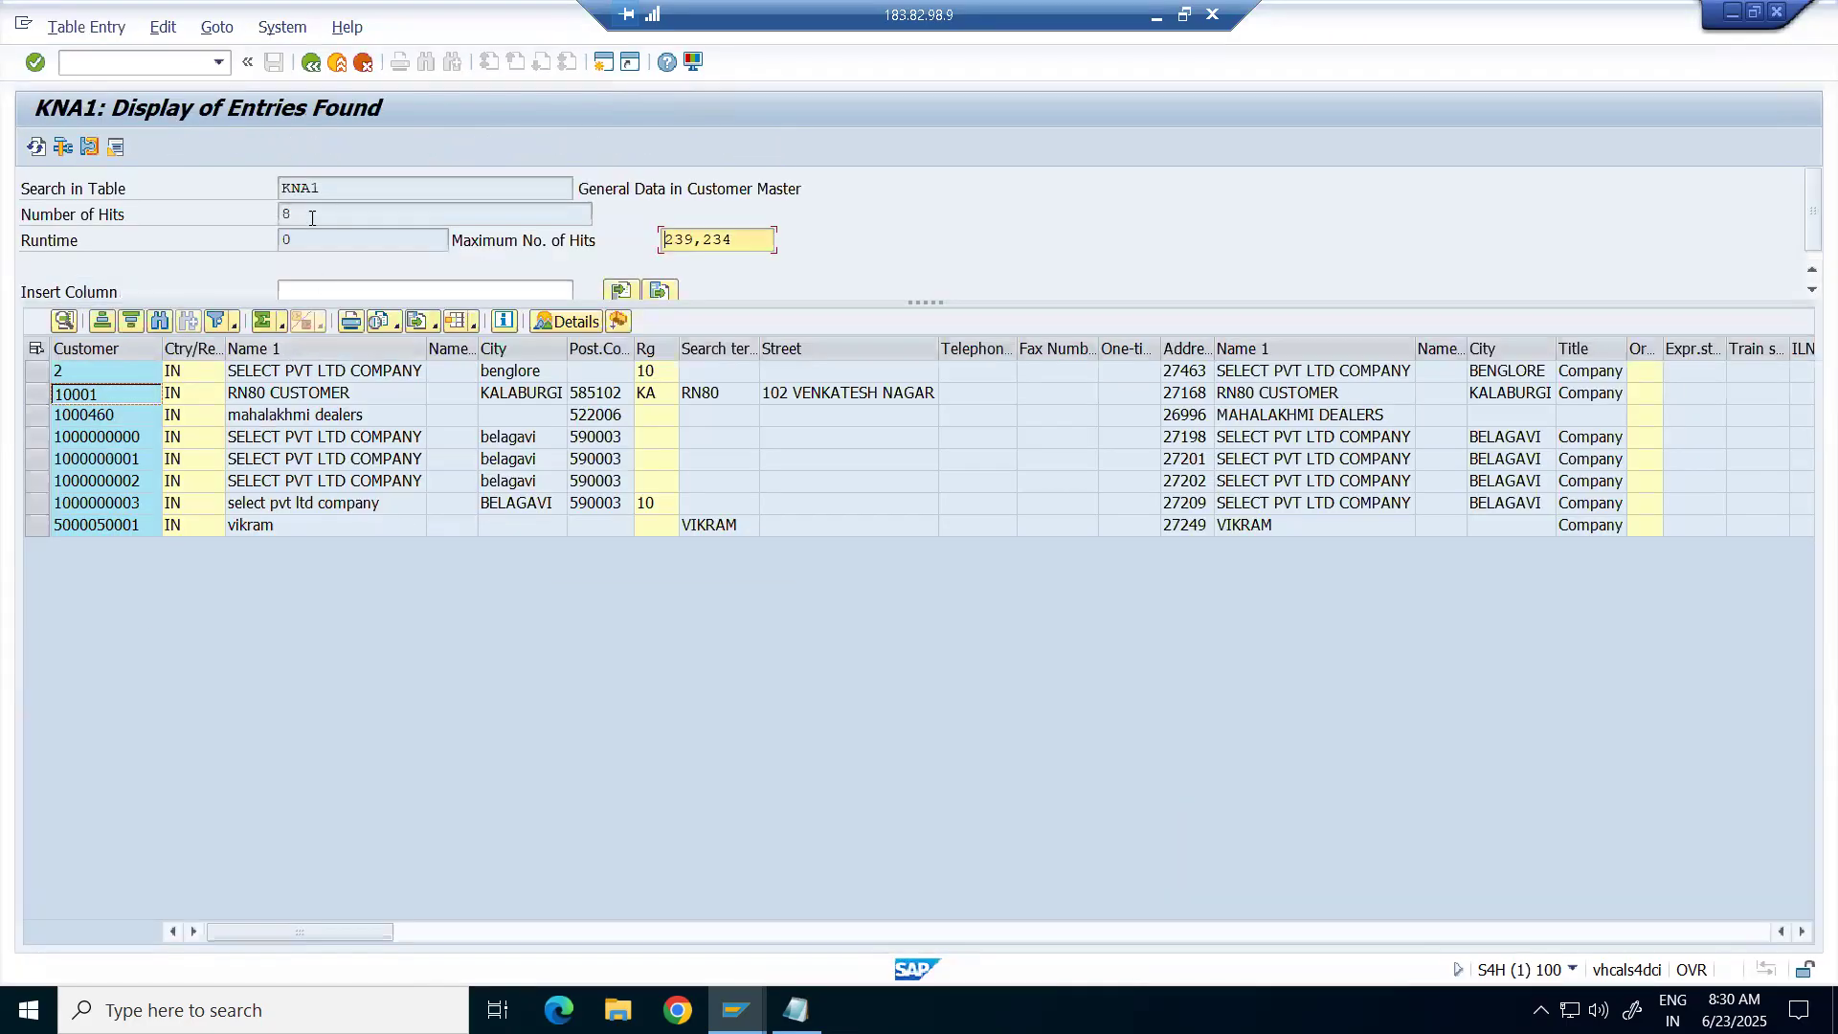
left_click_drag(333, 211, 270, 218)
key("alt+Tab")
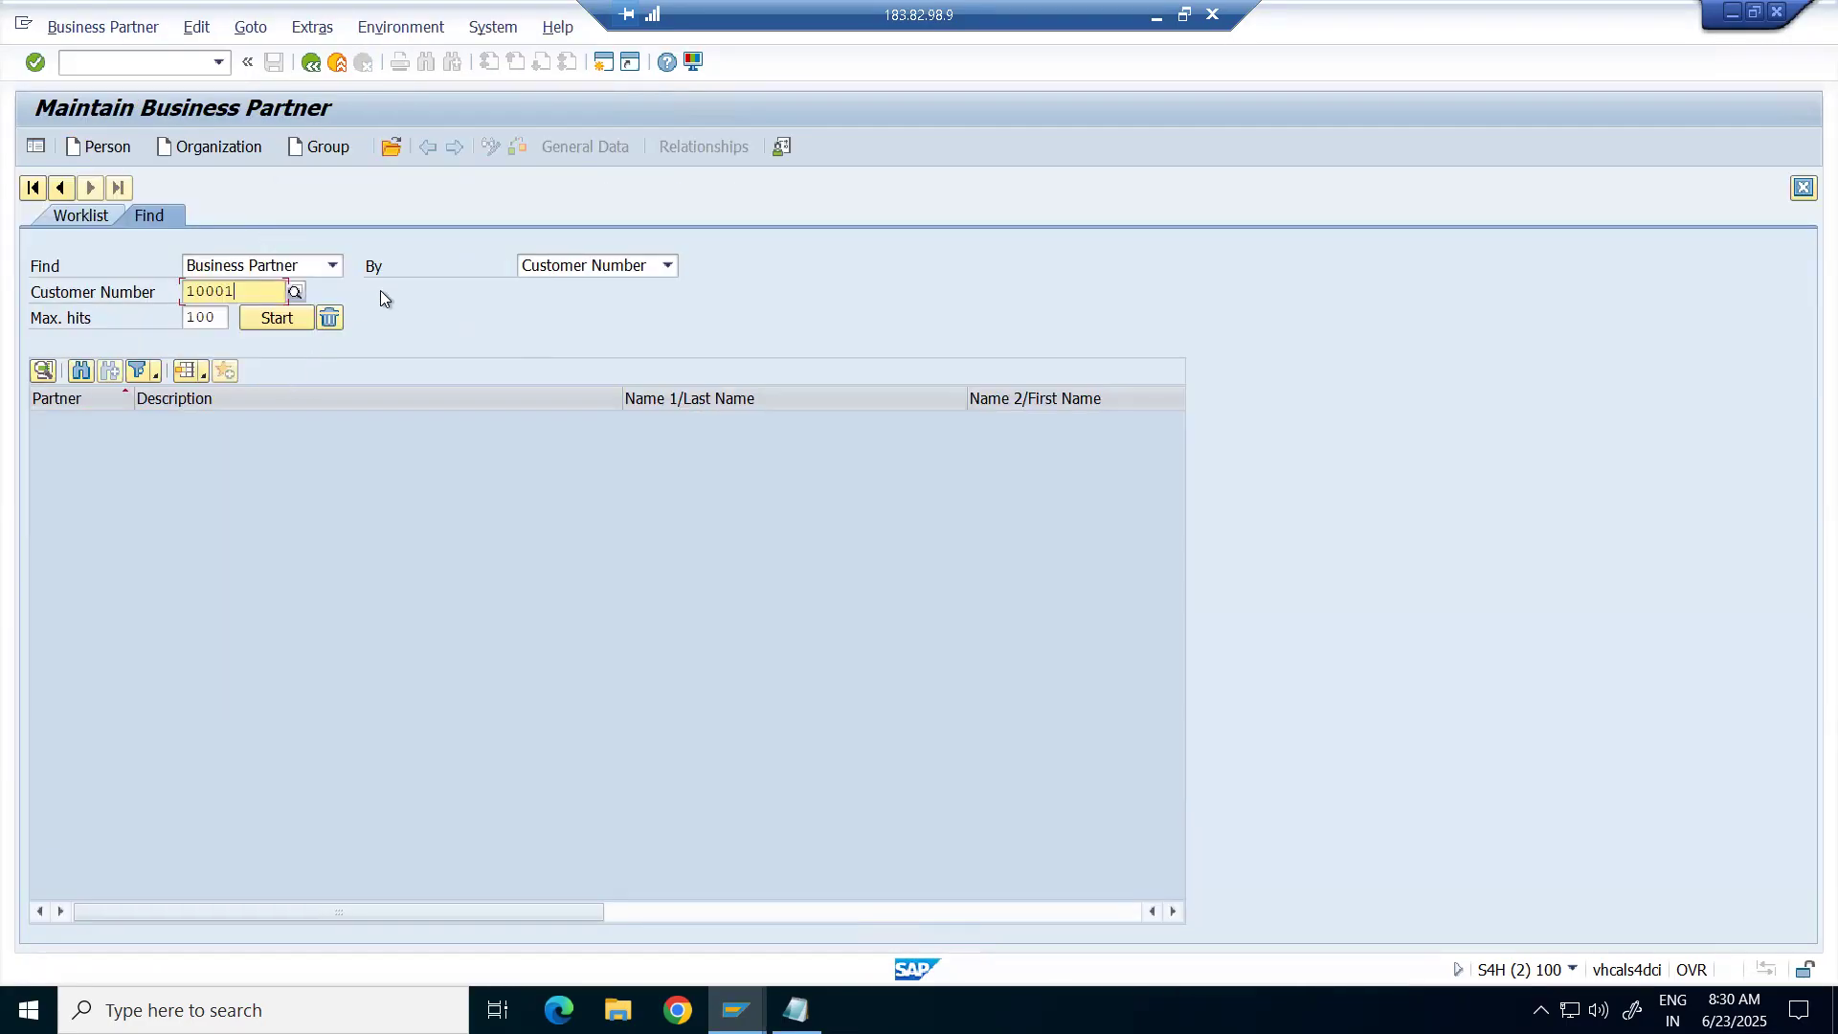
left_click(219, 319)
key("BackSpace")
key("BackSpace")
key("BackSpace")
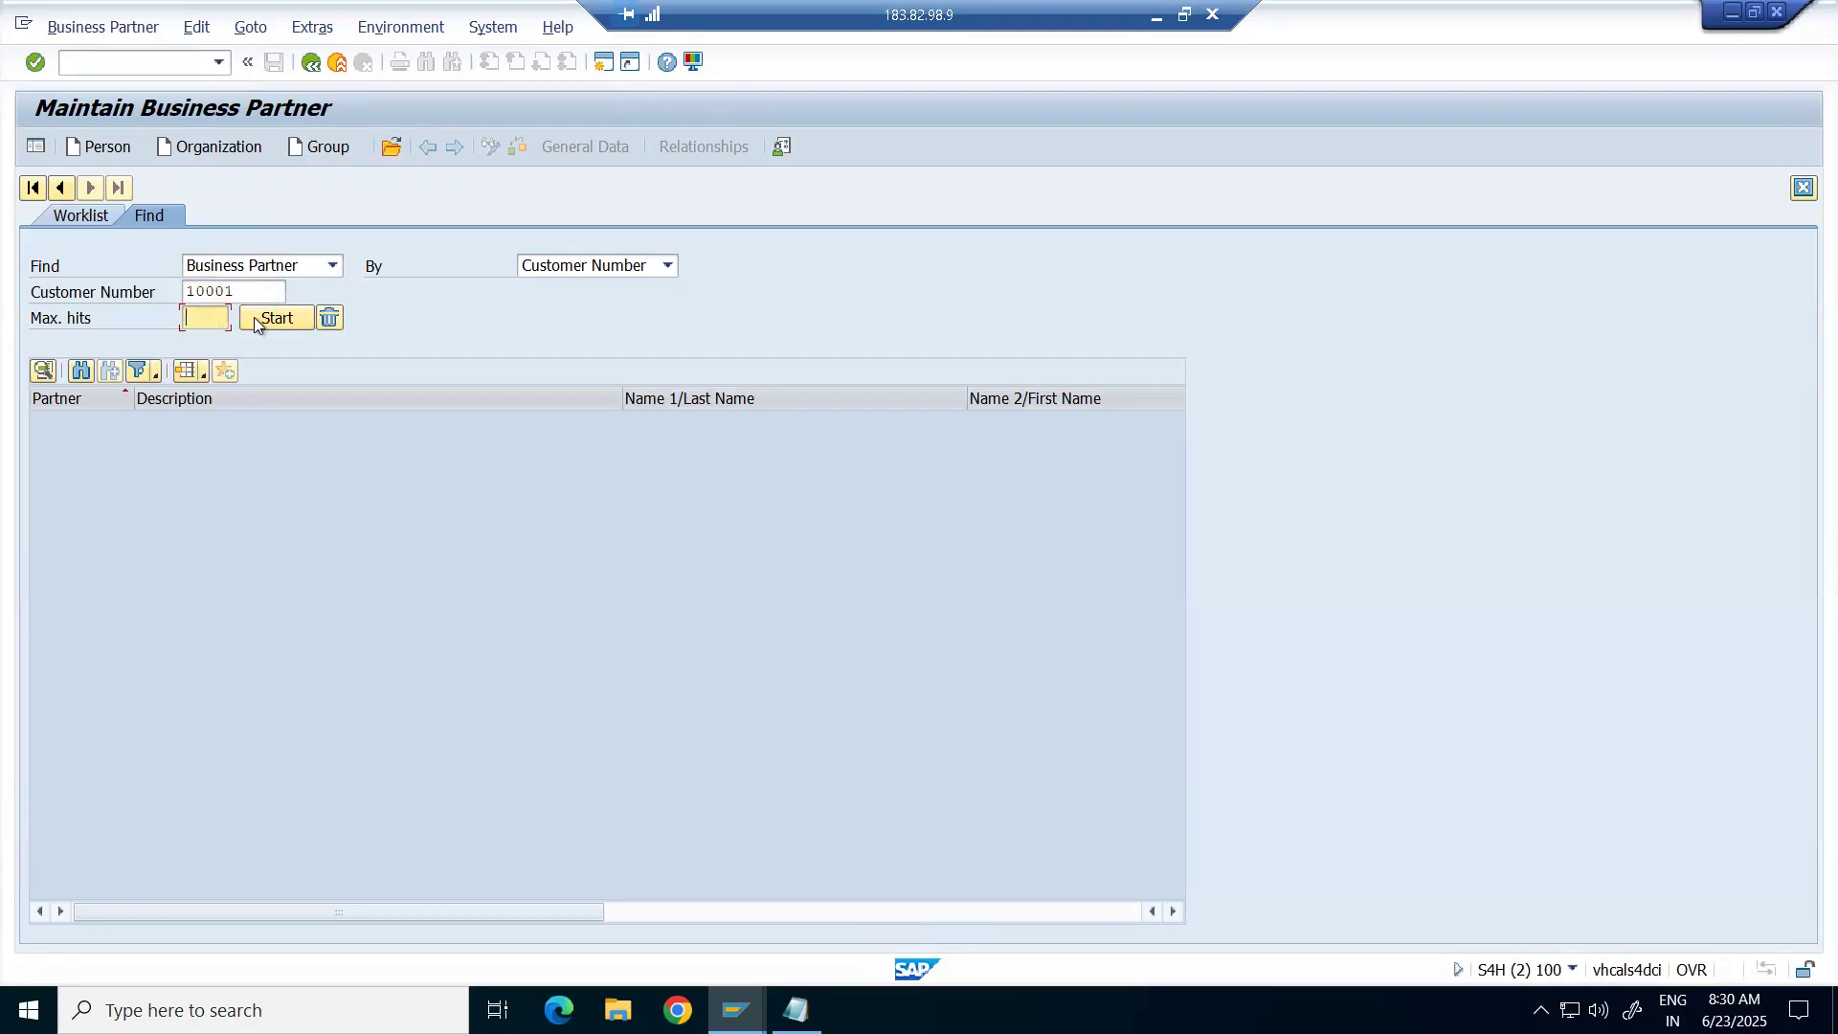
left_click(275, 319)
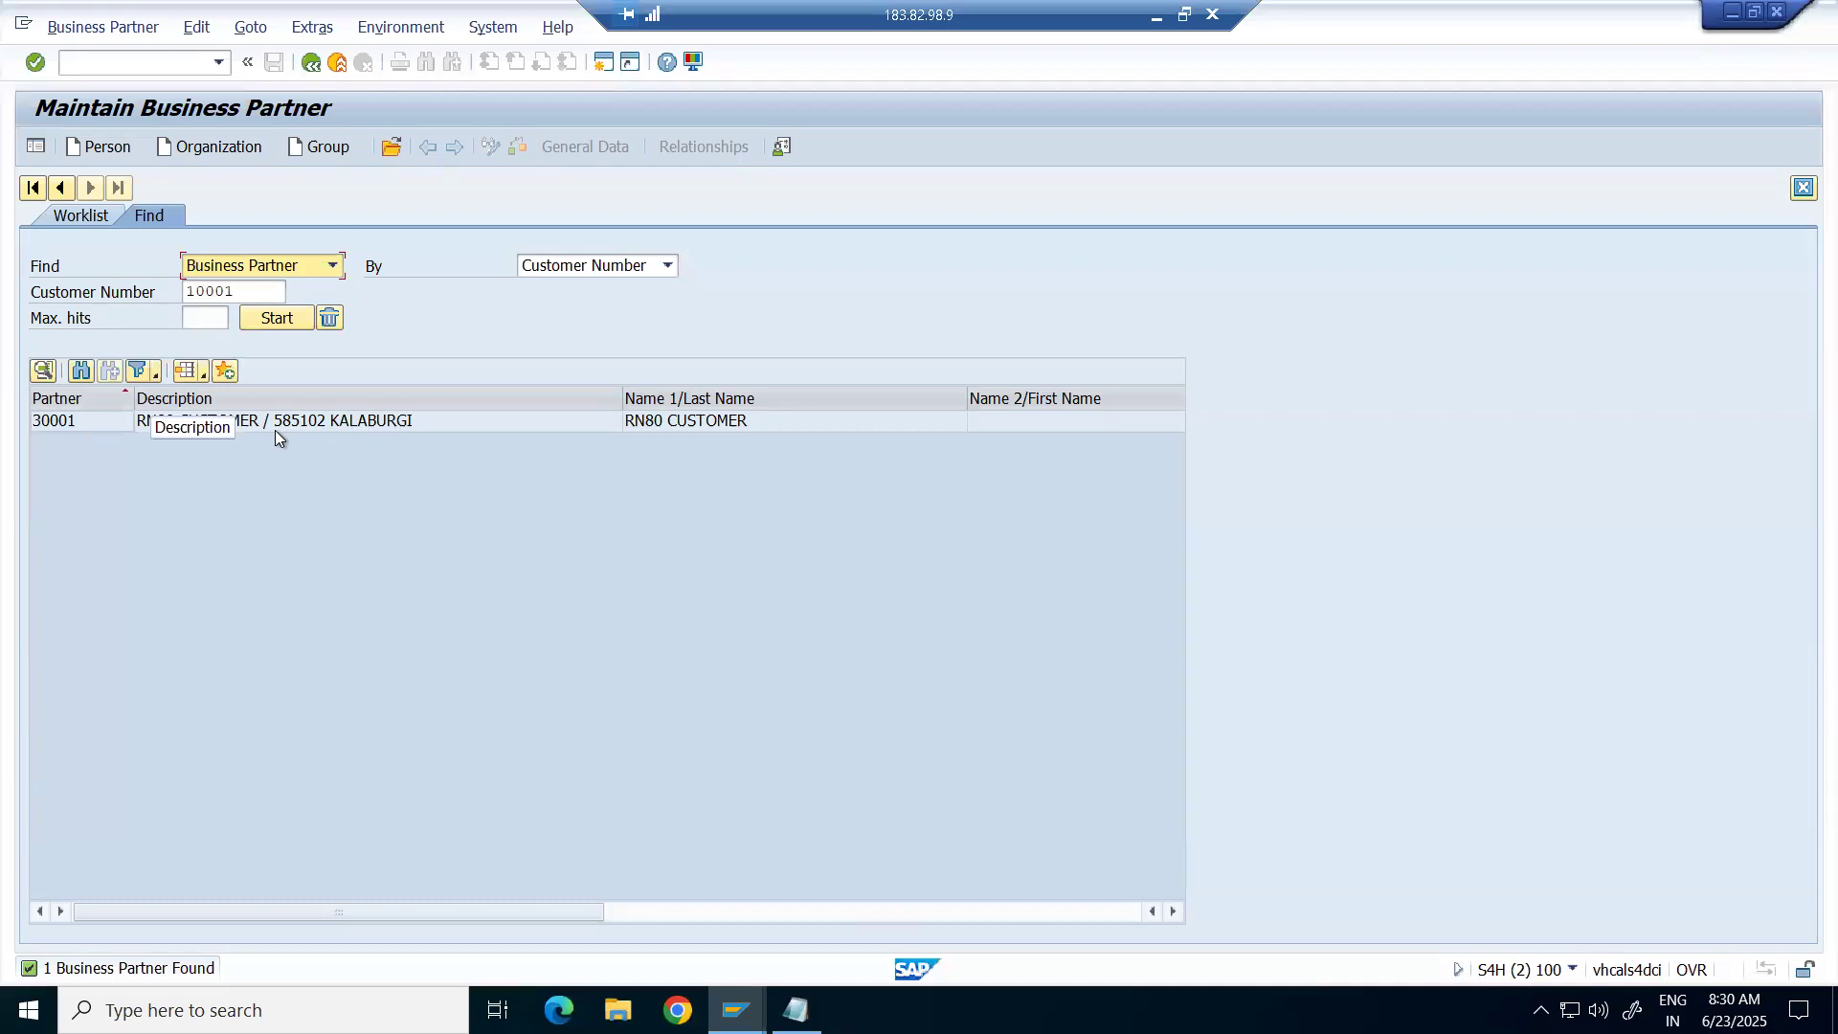
double_click(318, 420)
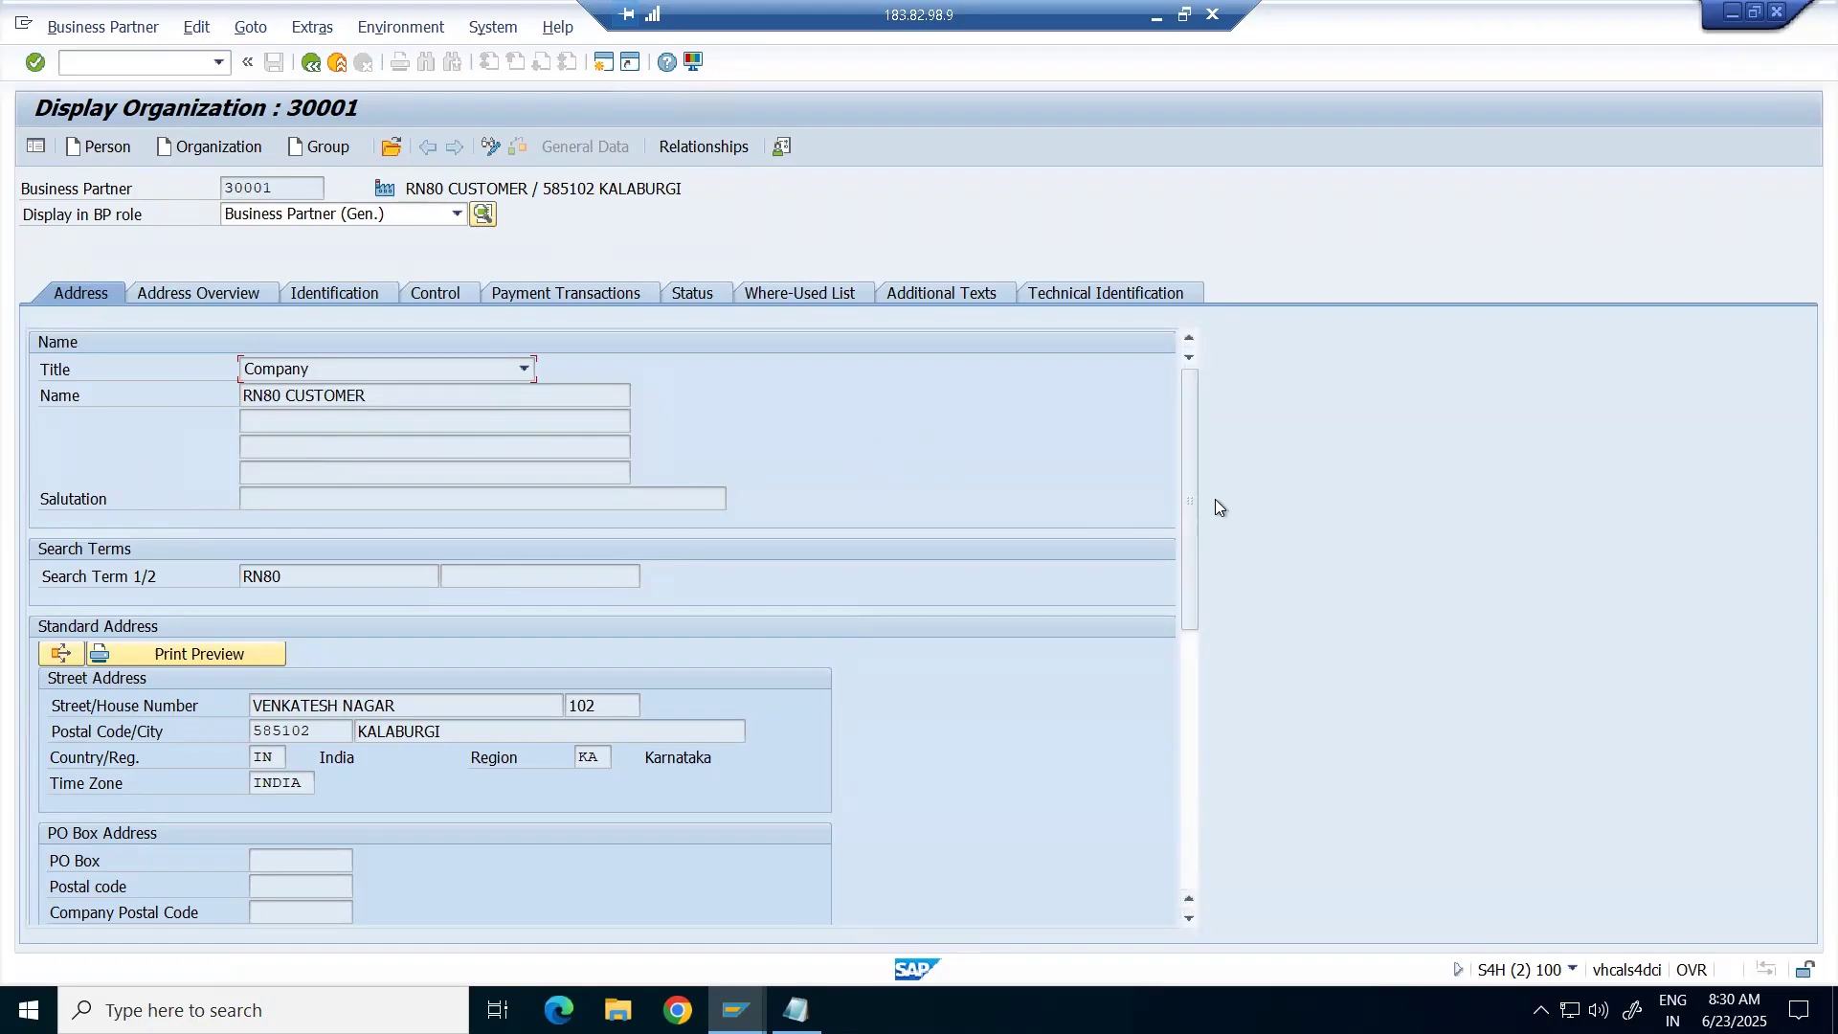
left_click_drag(1186, 398, 1169, 636)
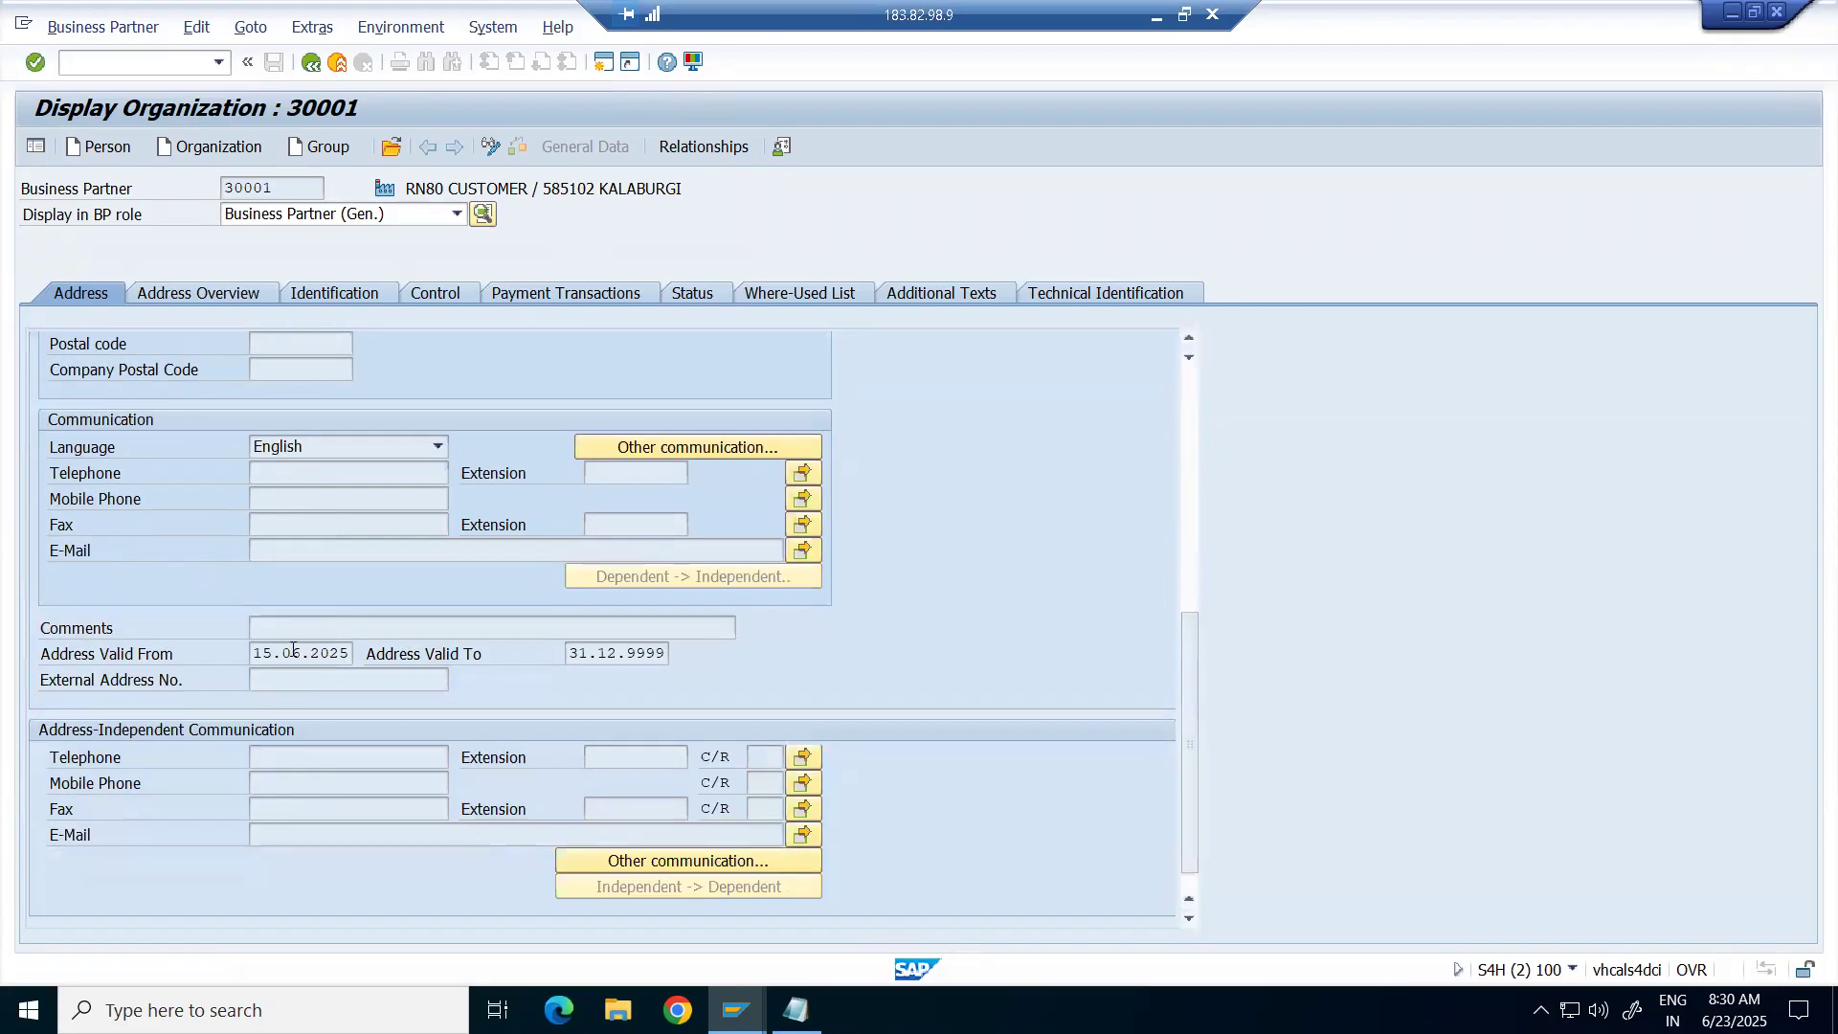
scroll(303, 640, "up", 6)
scroll(303, 638, "up", 1)
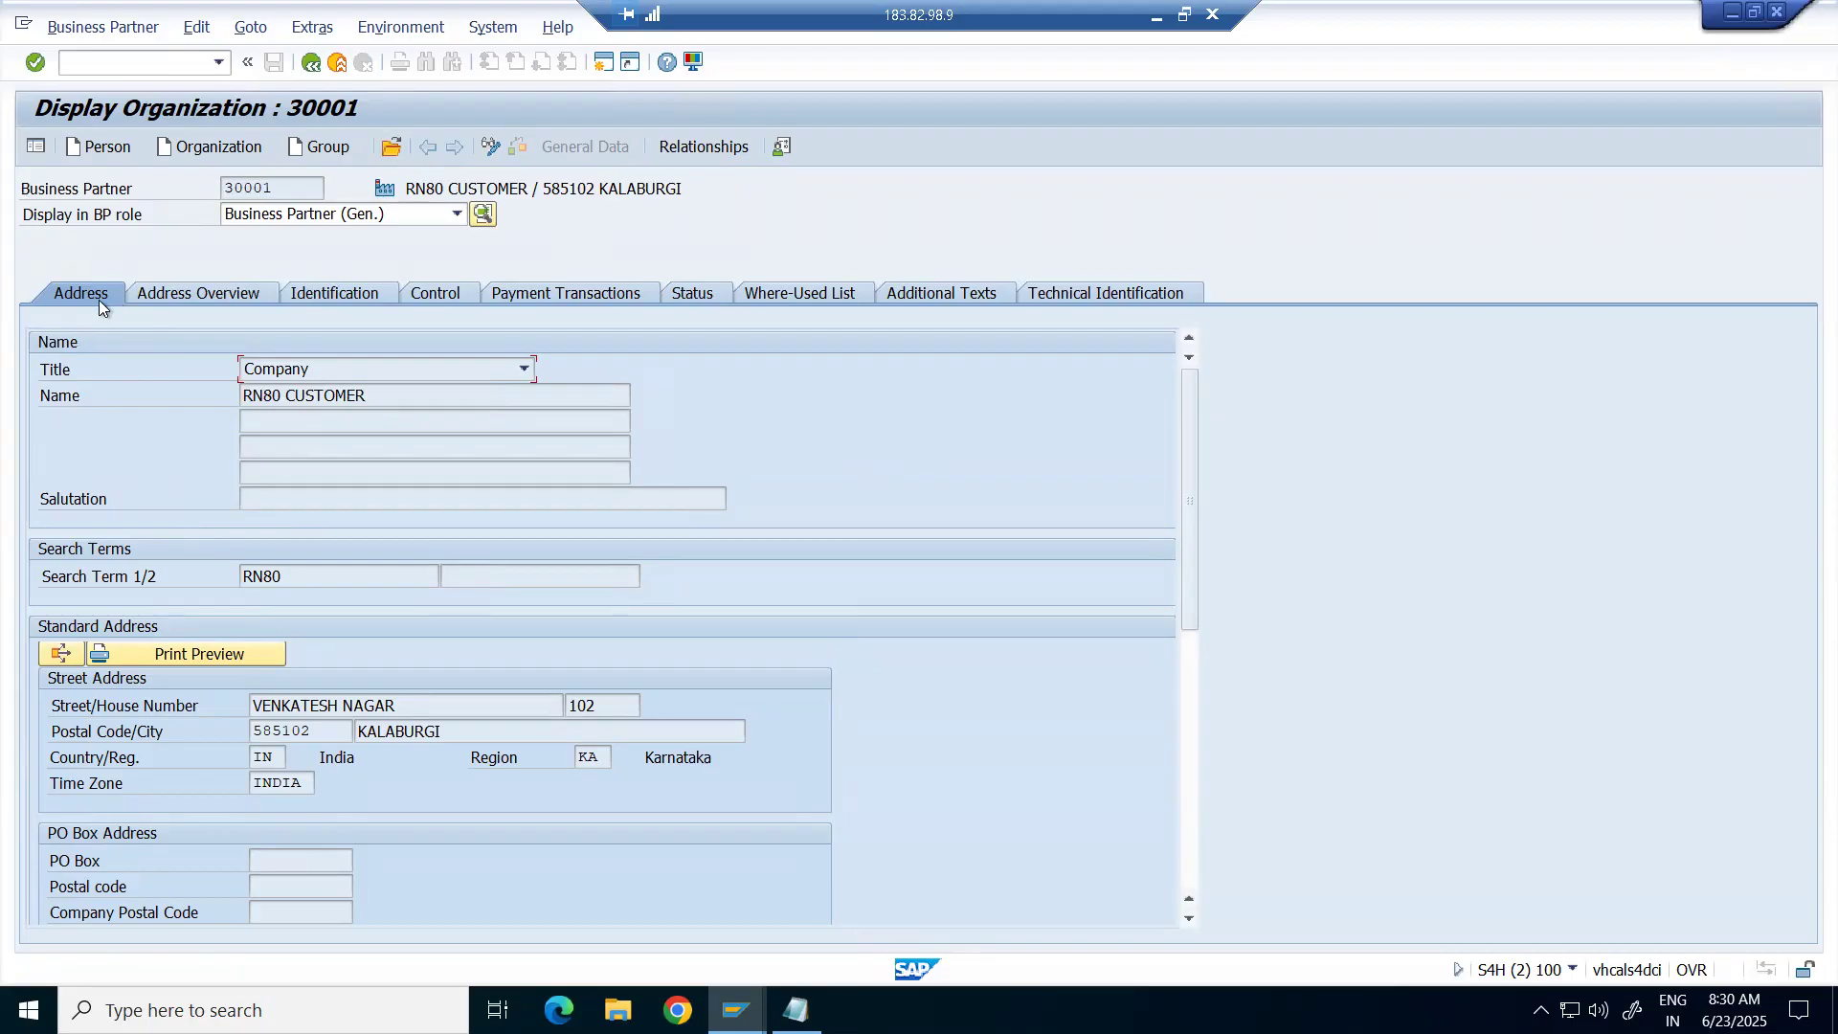
left_click(209, 294)
left_click(341, 297)
left_click(436, 292)
left_click(584, 299)
left_click(694, 294)
left_click(806, 295)
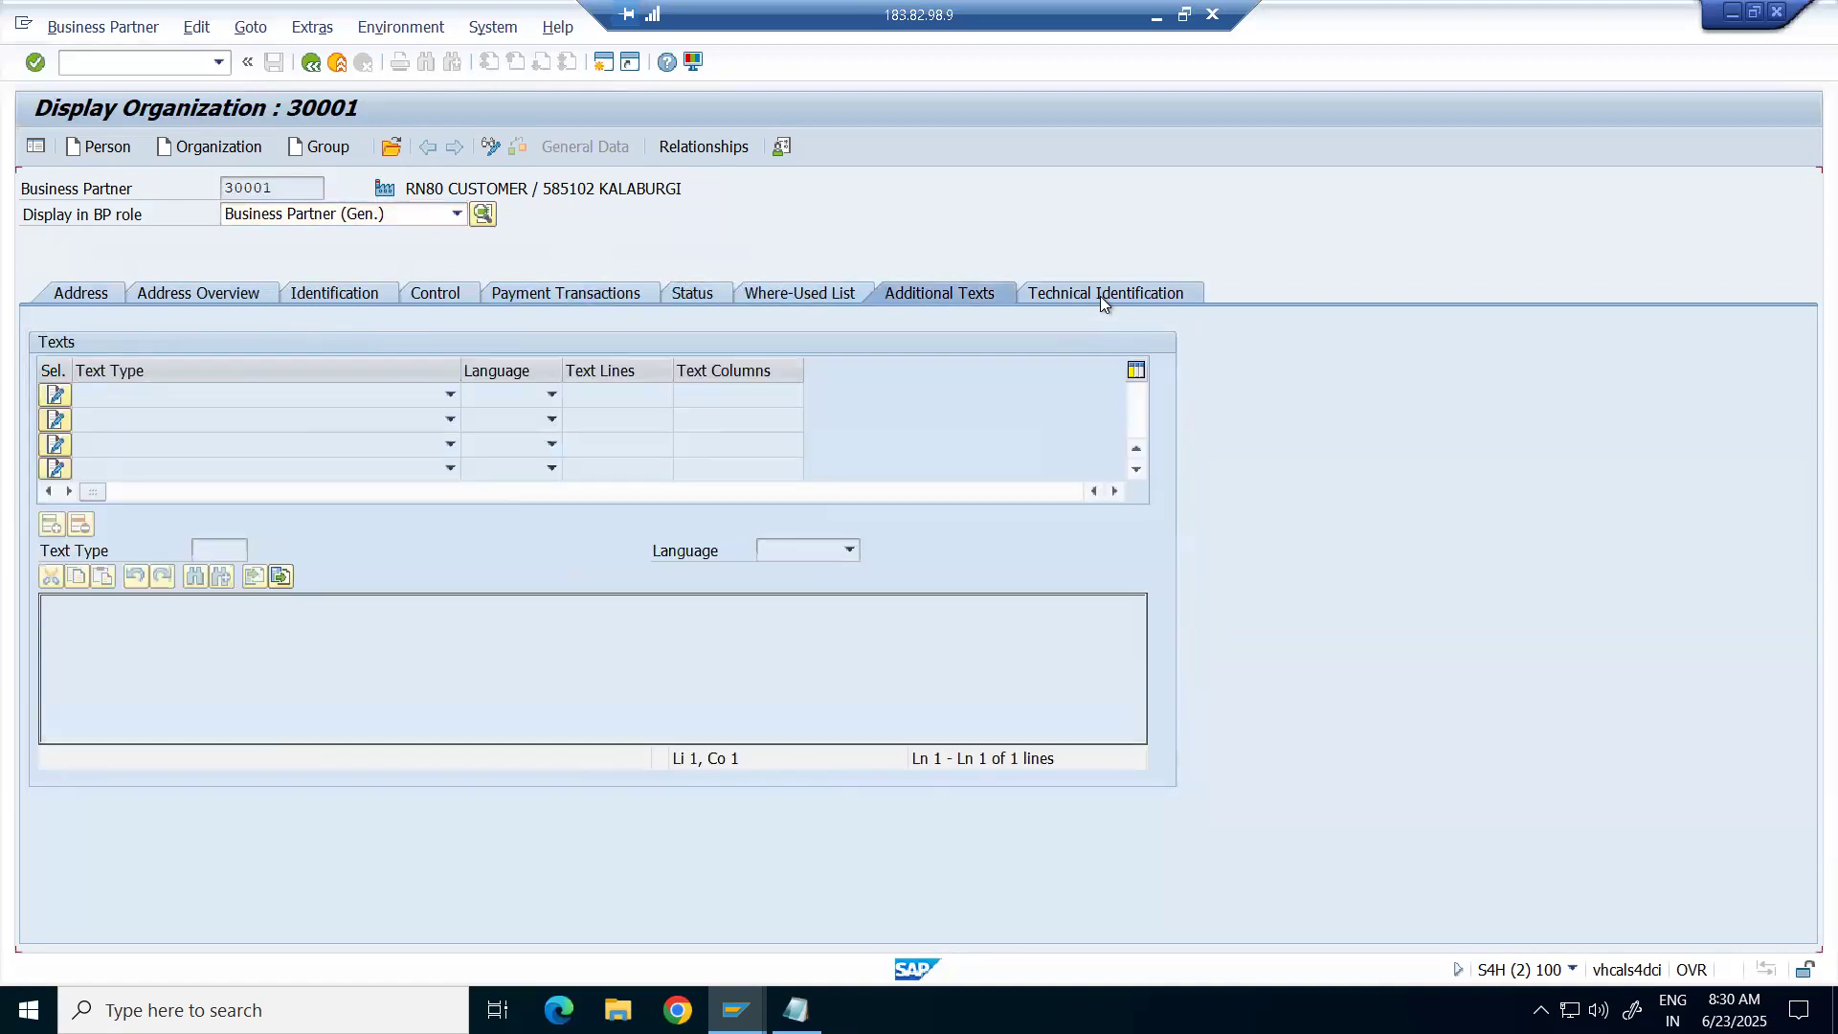
left_click(1099, 296)
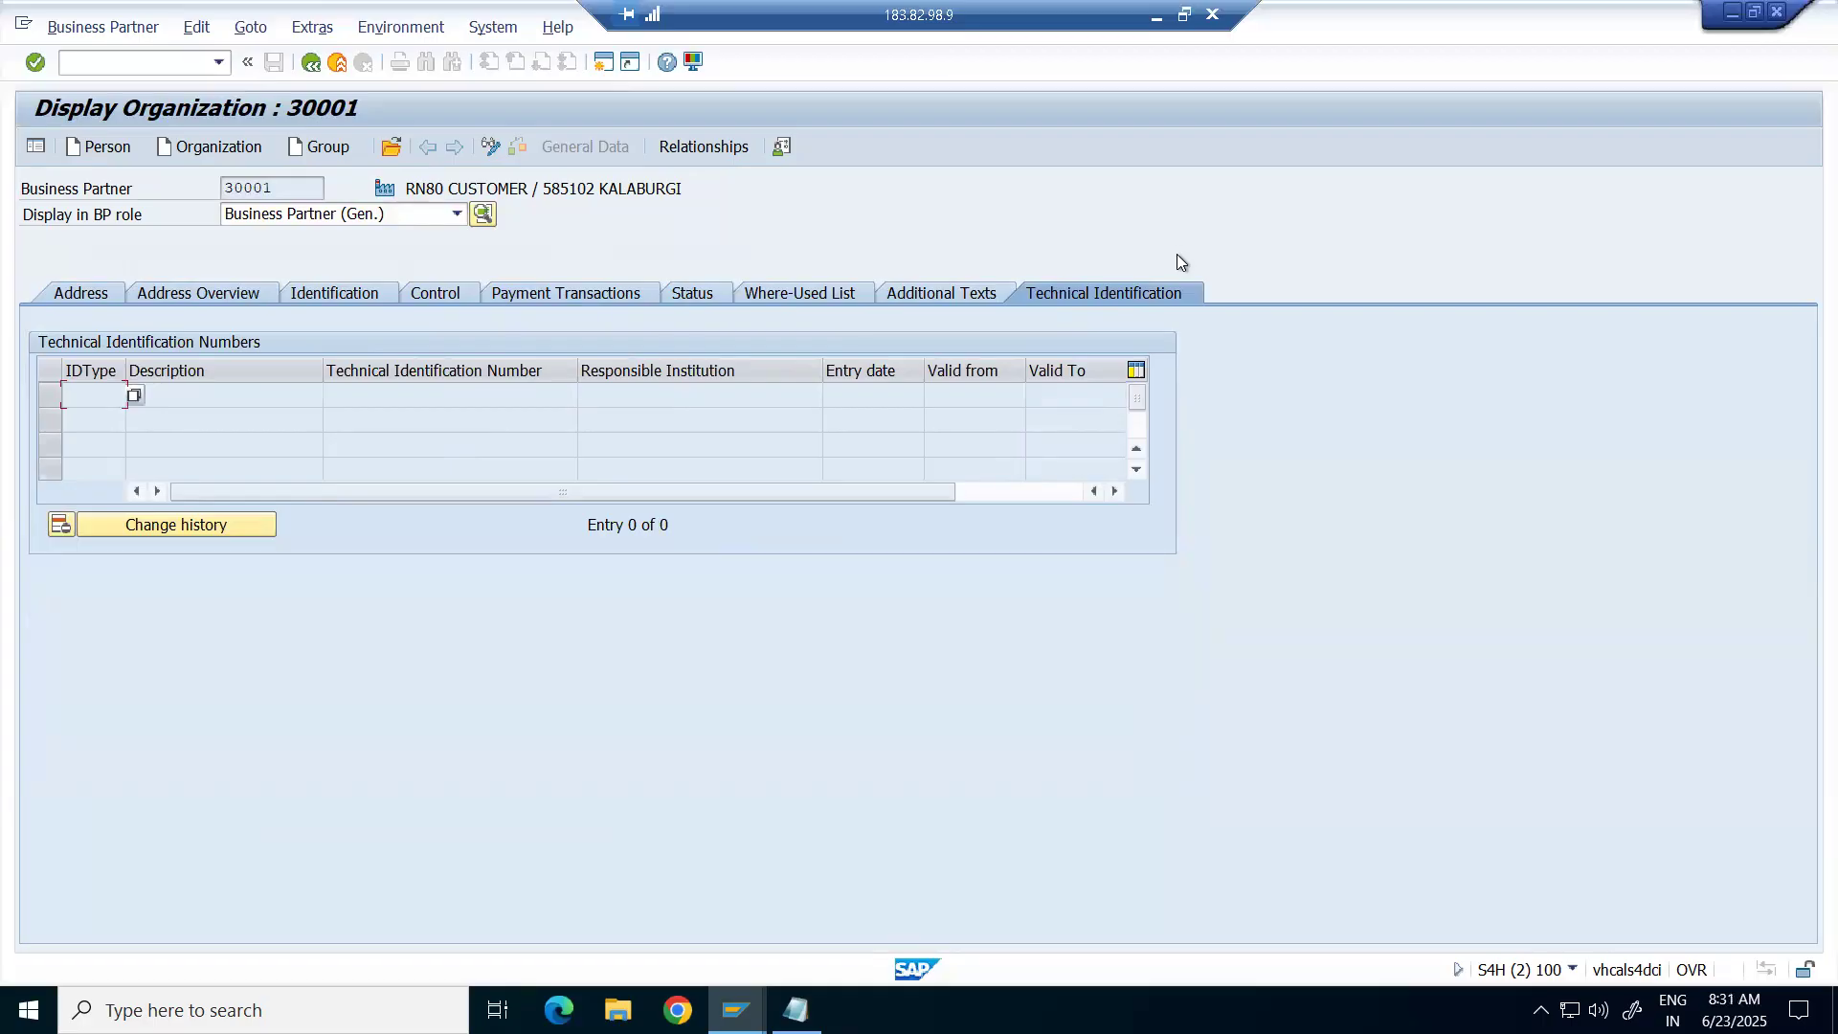
left_click(77, 296)
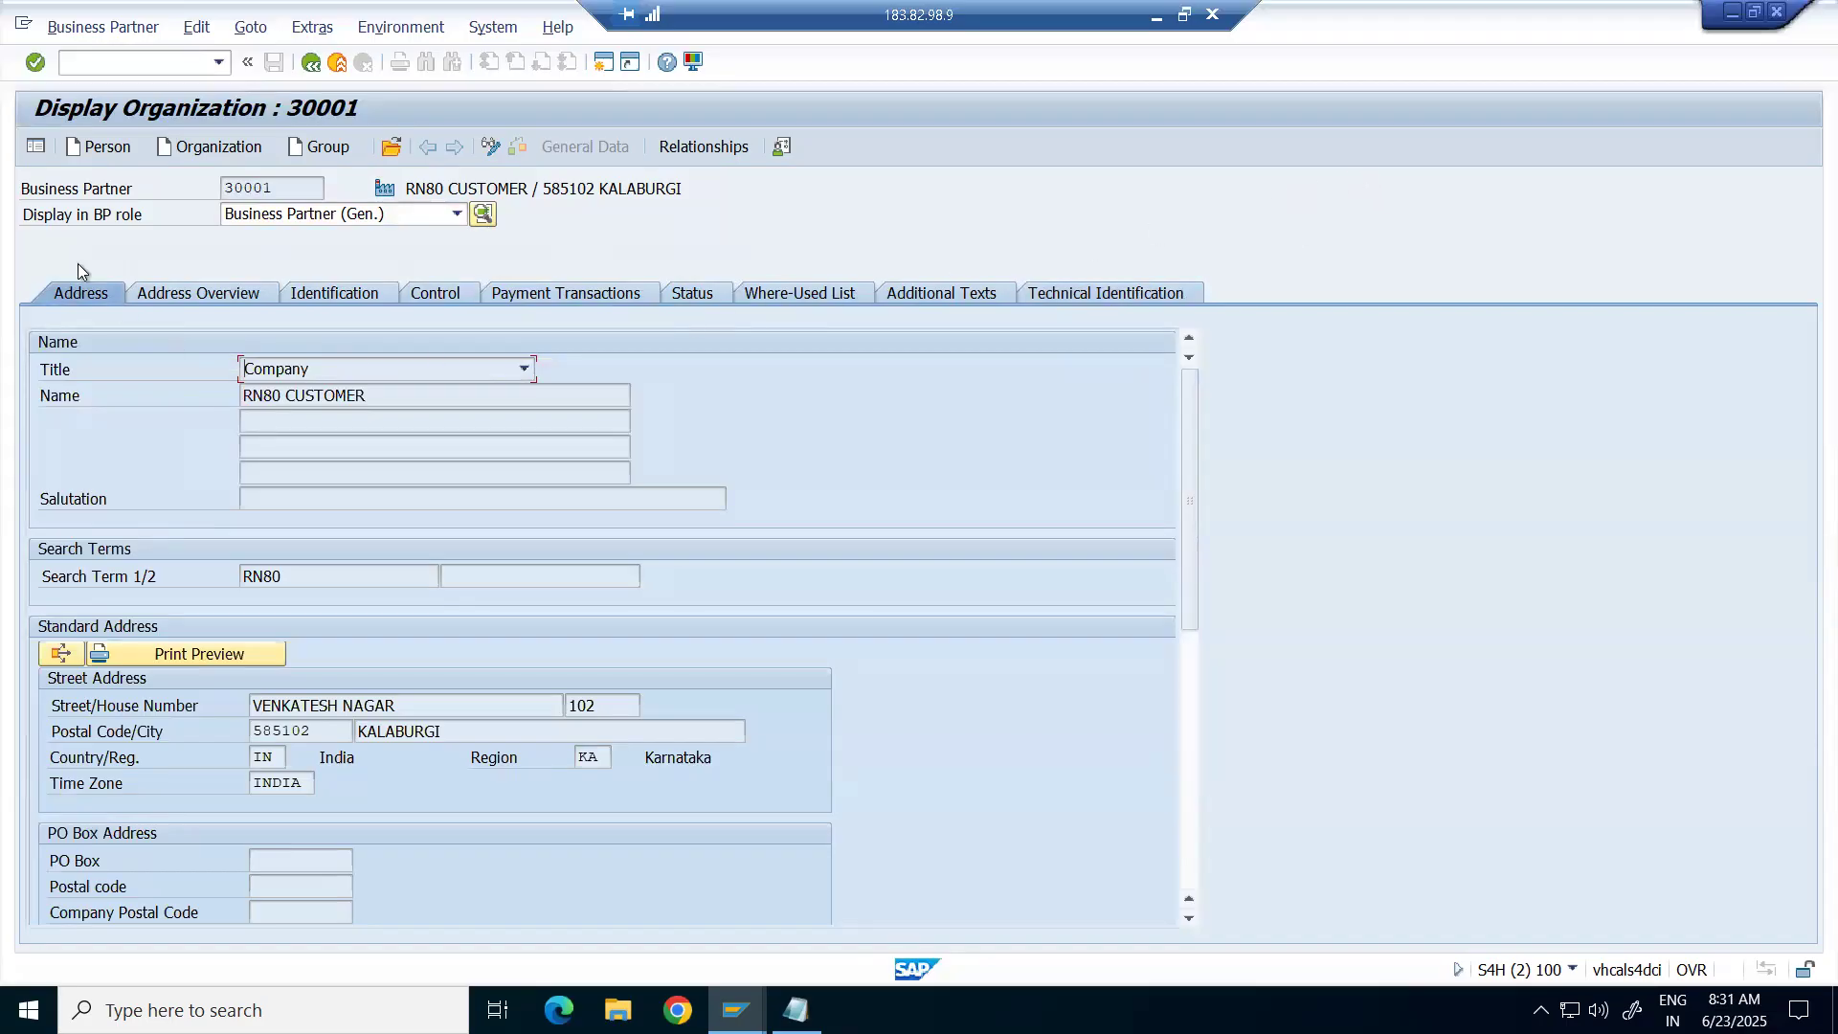
left_click(311, 63)
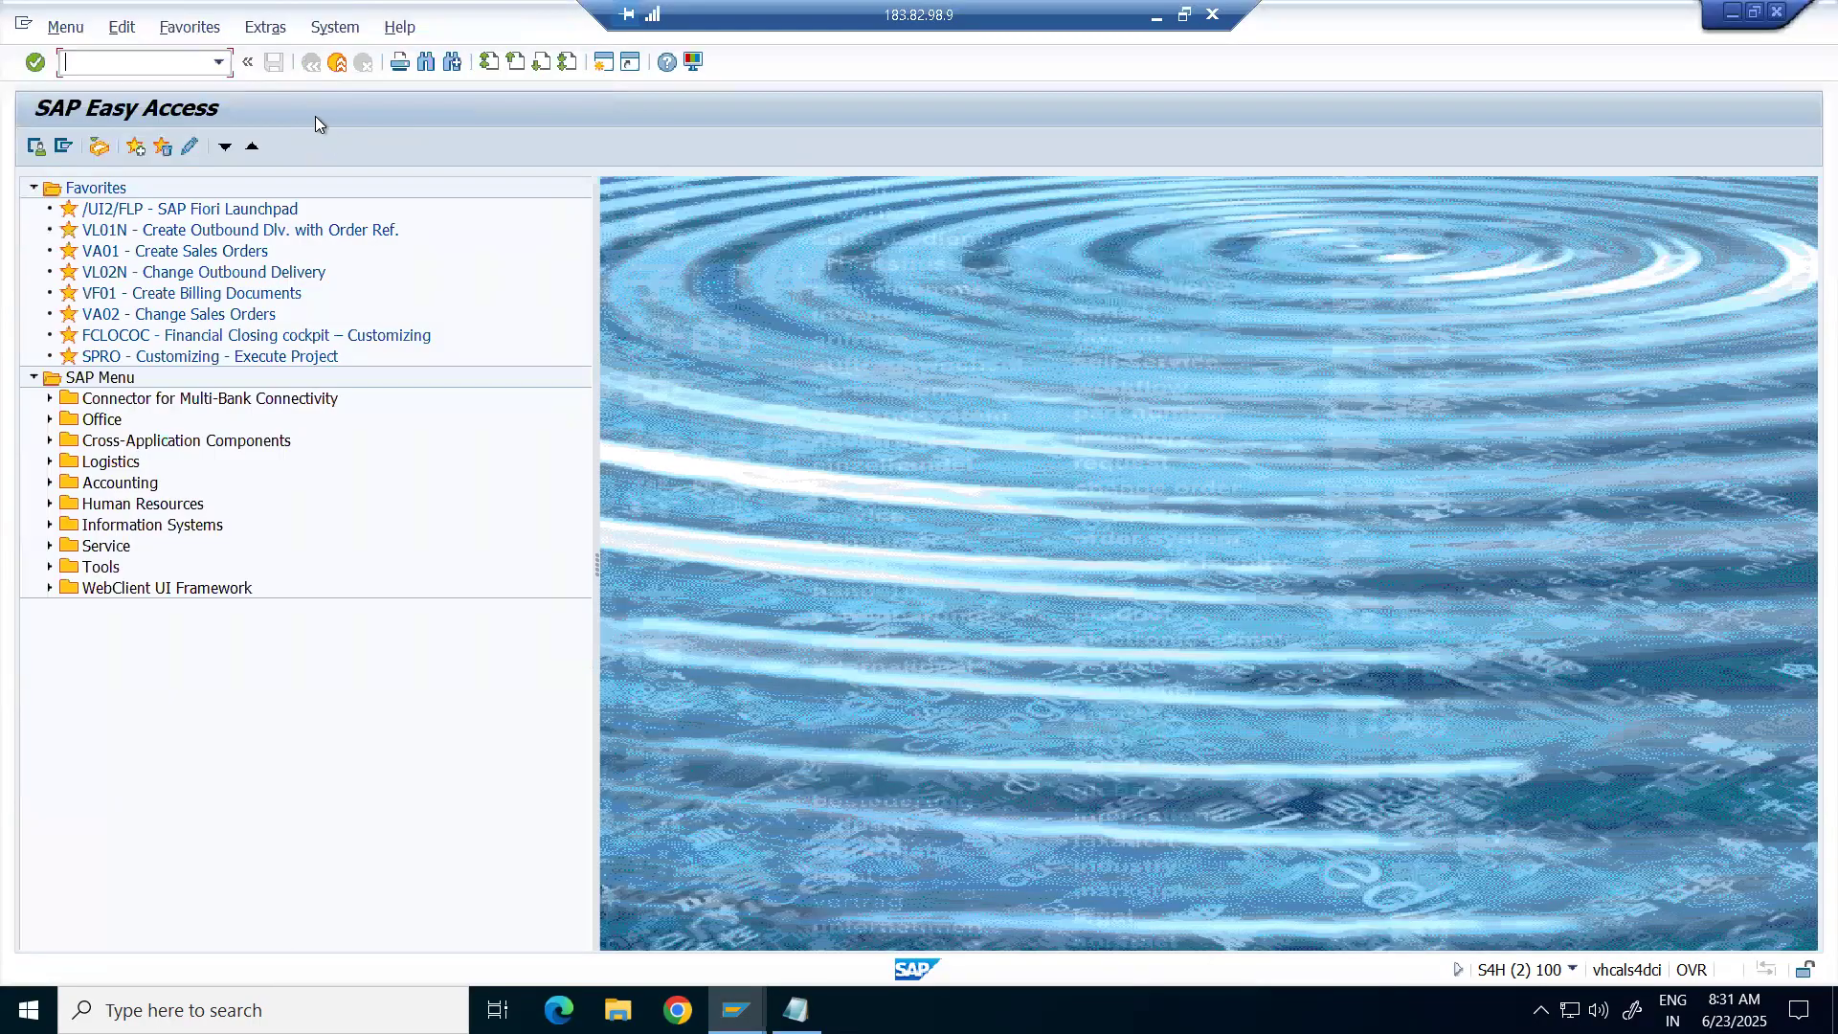
type("BP")
key("Return")
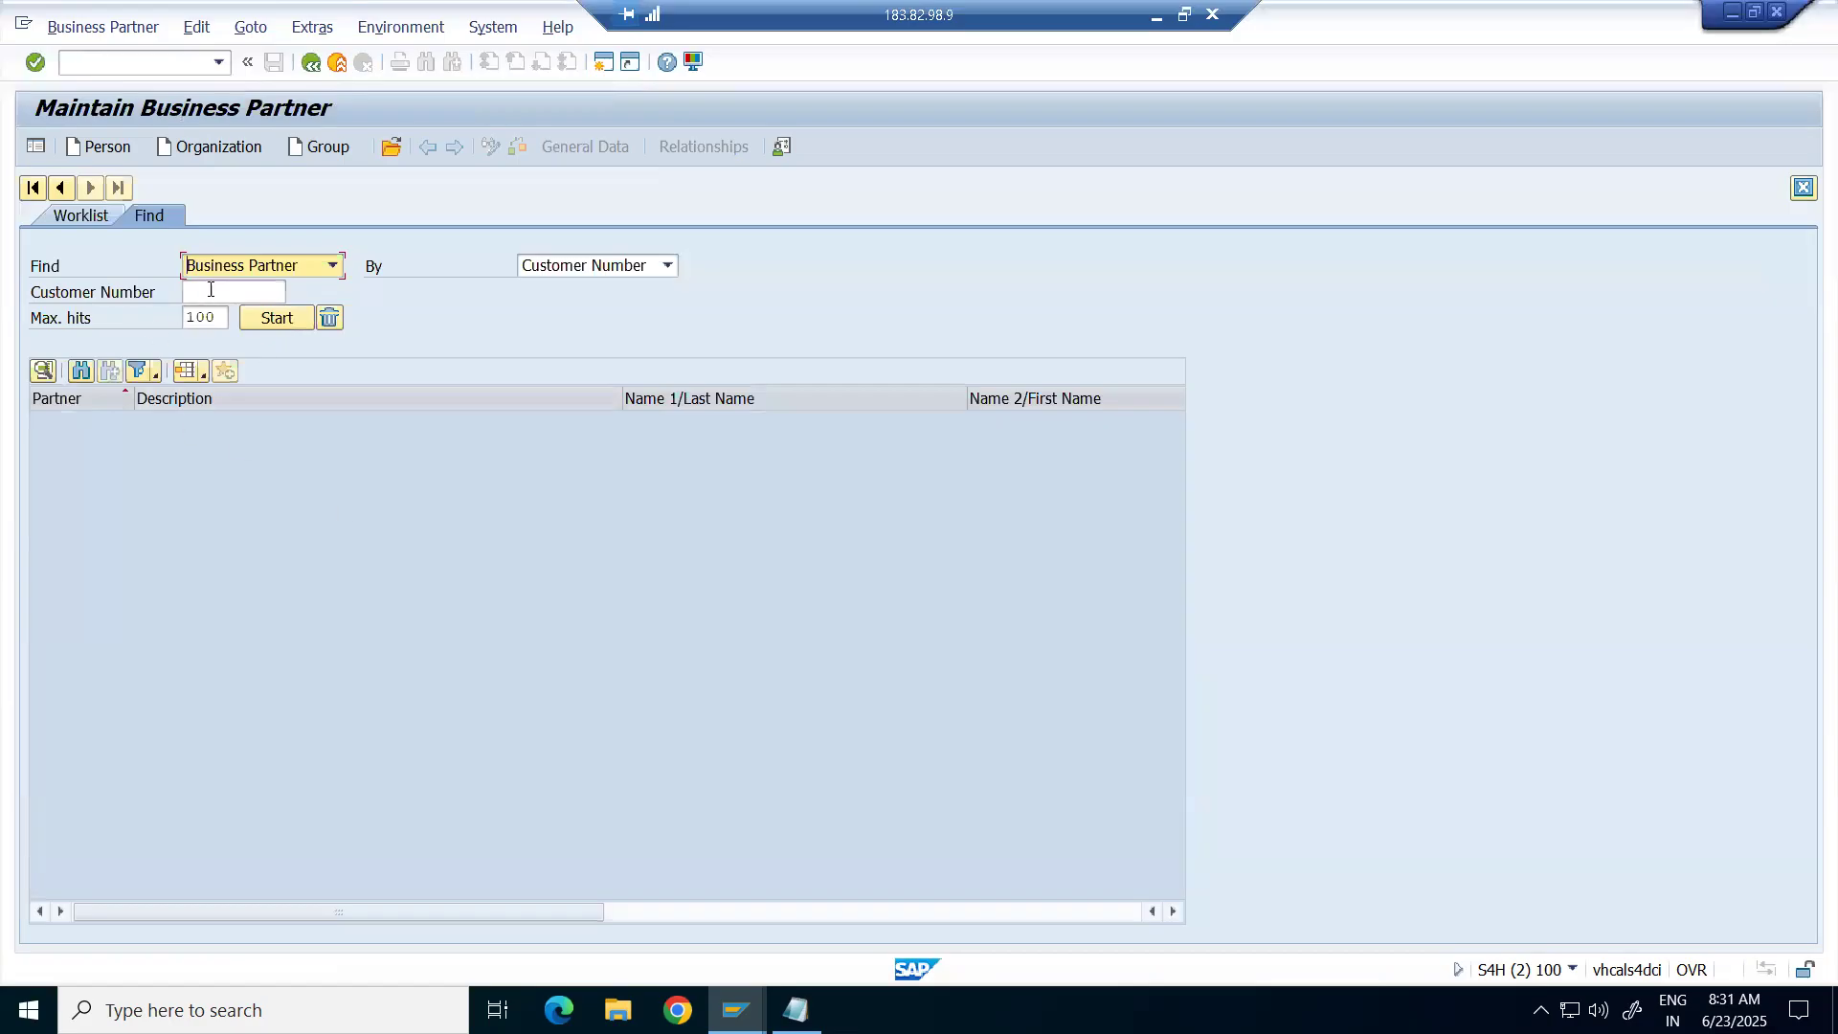
left_click(216, 291)
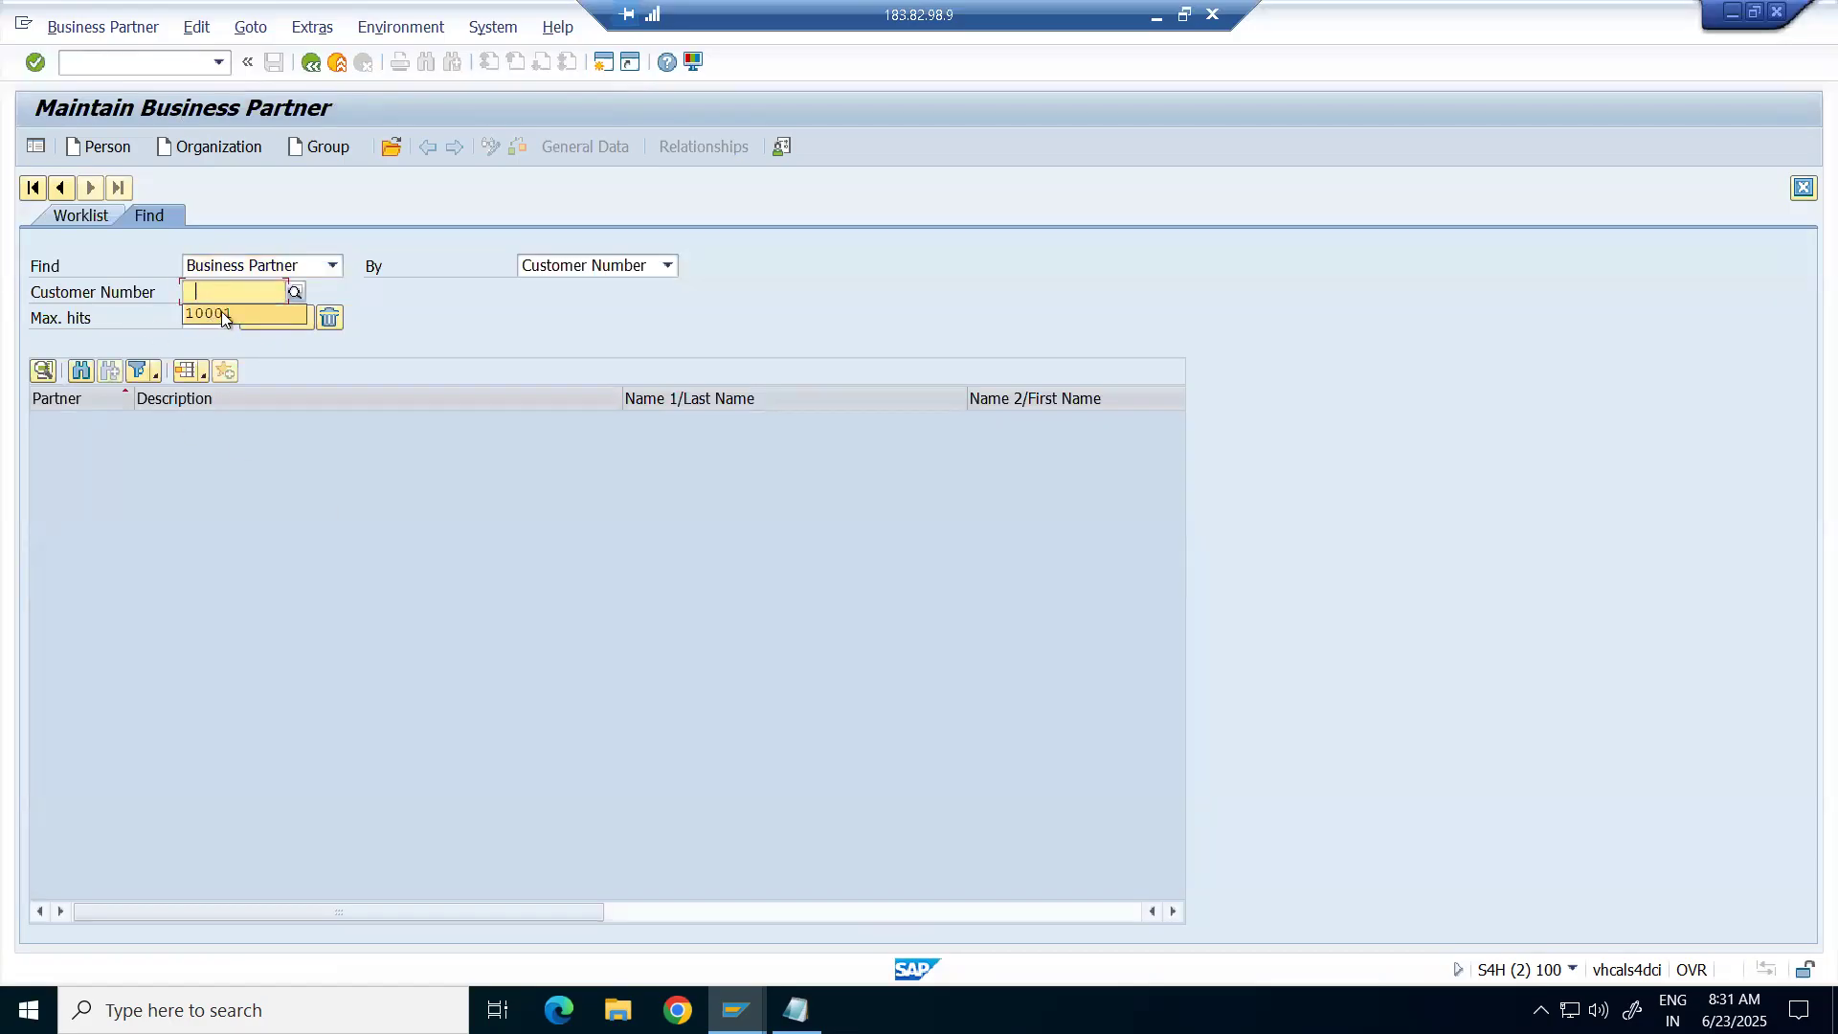
left_click(221, 312)
left_click(267, 321)
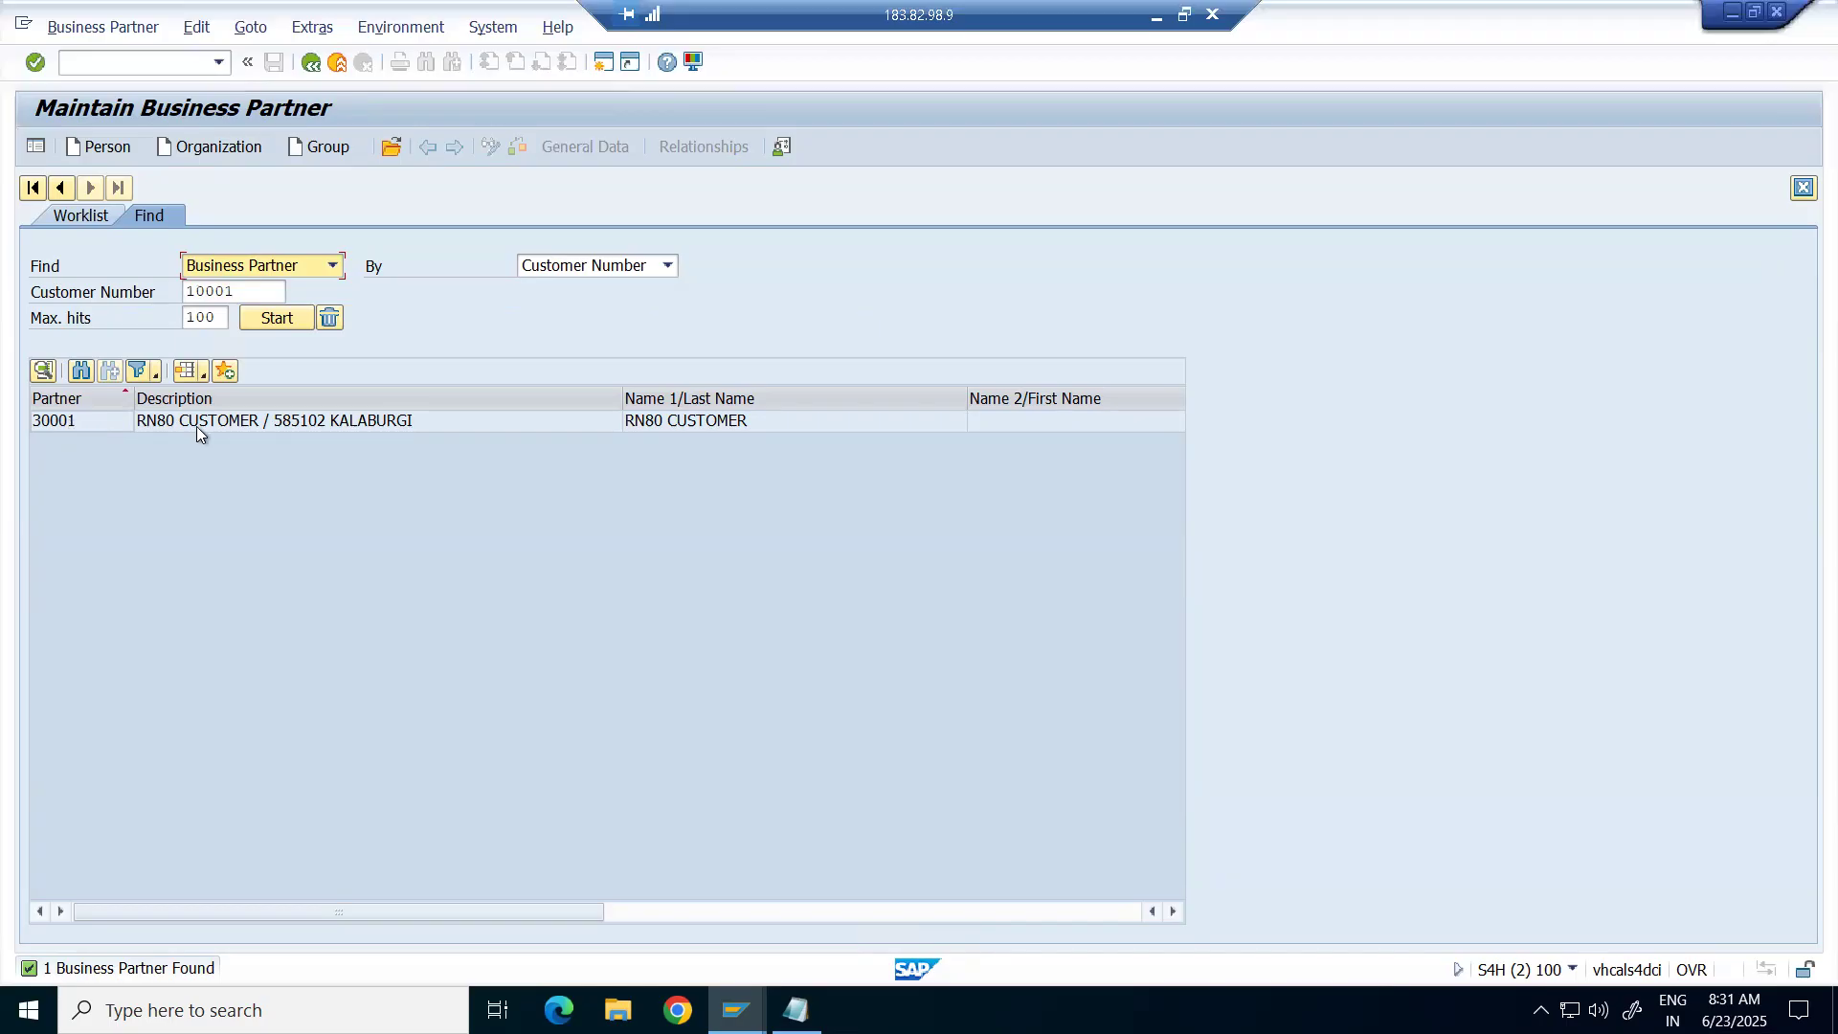
double_click(222, 422)
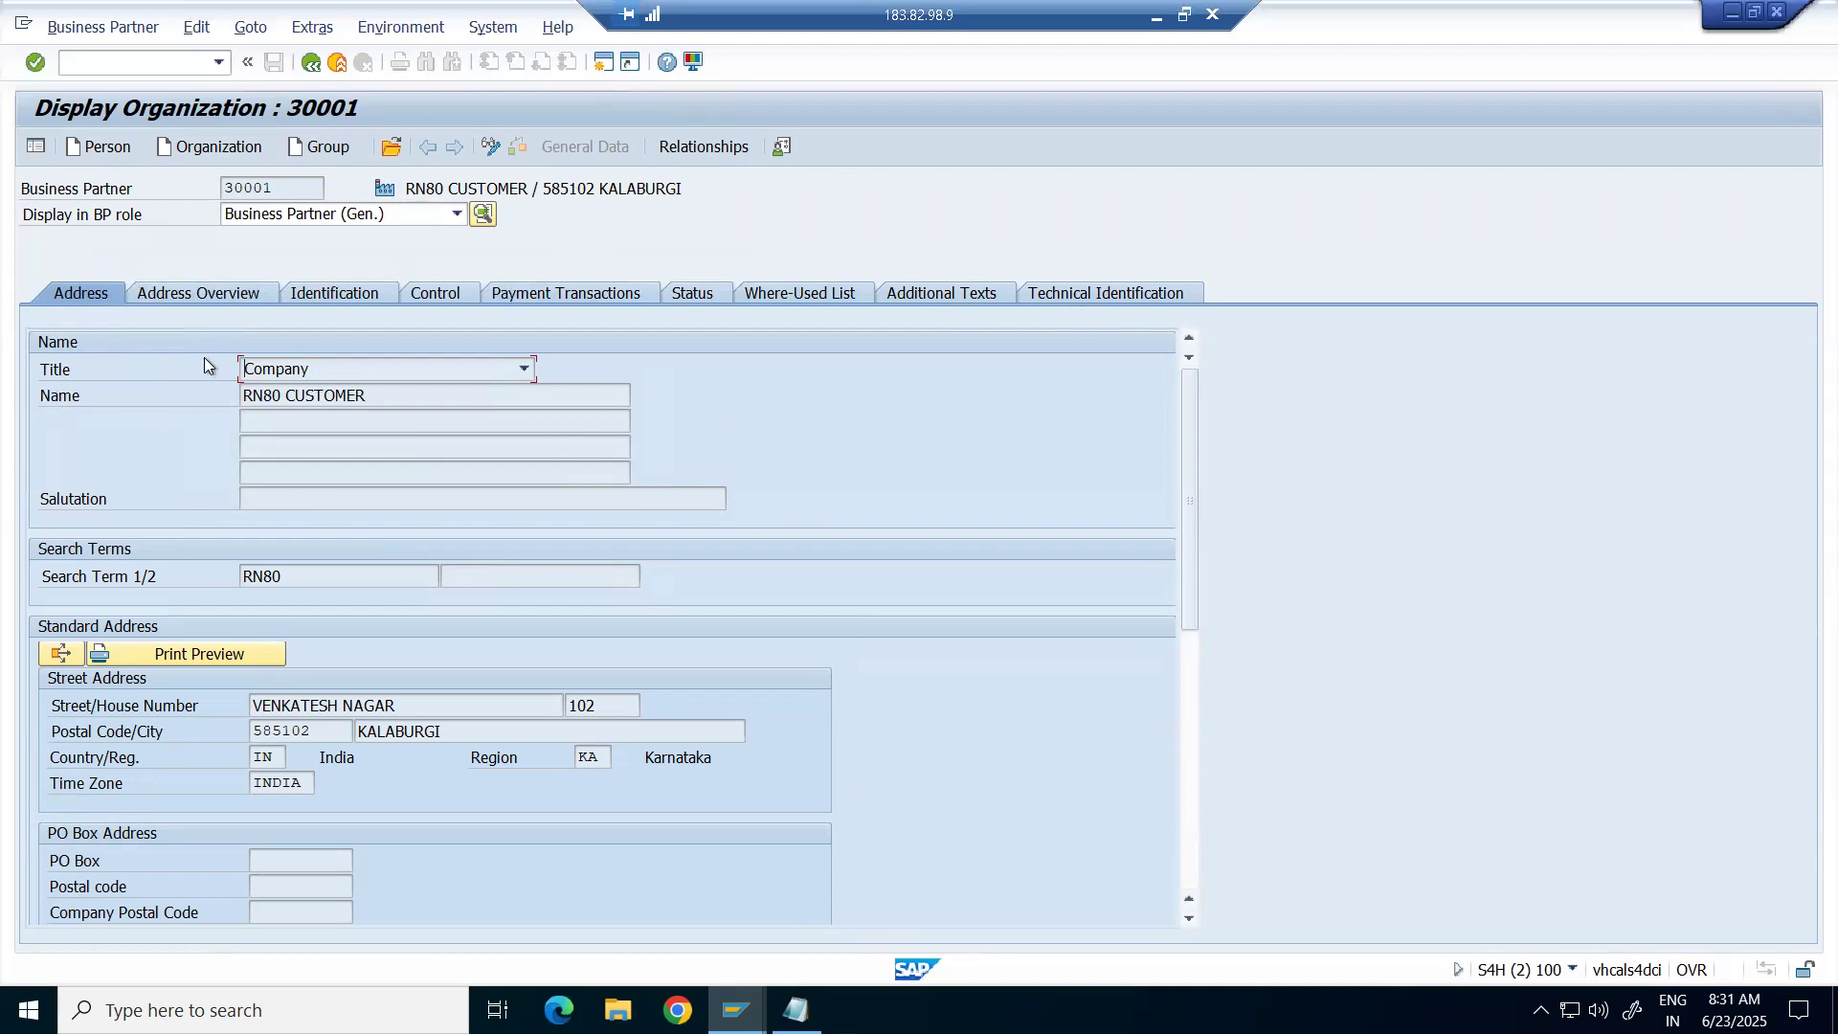
left_click_drag(396, 392, 186, 398)
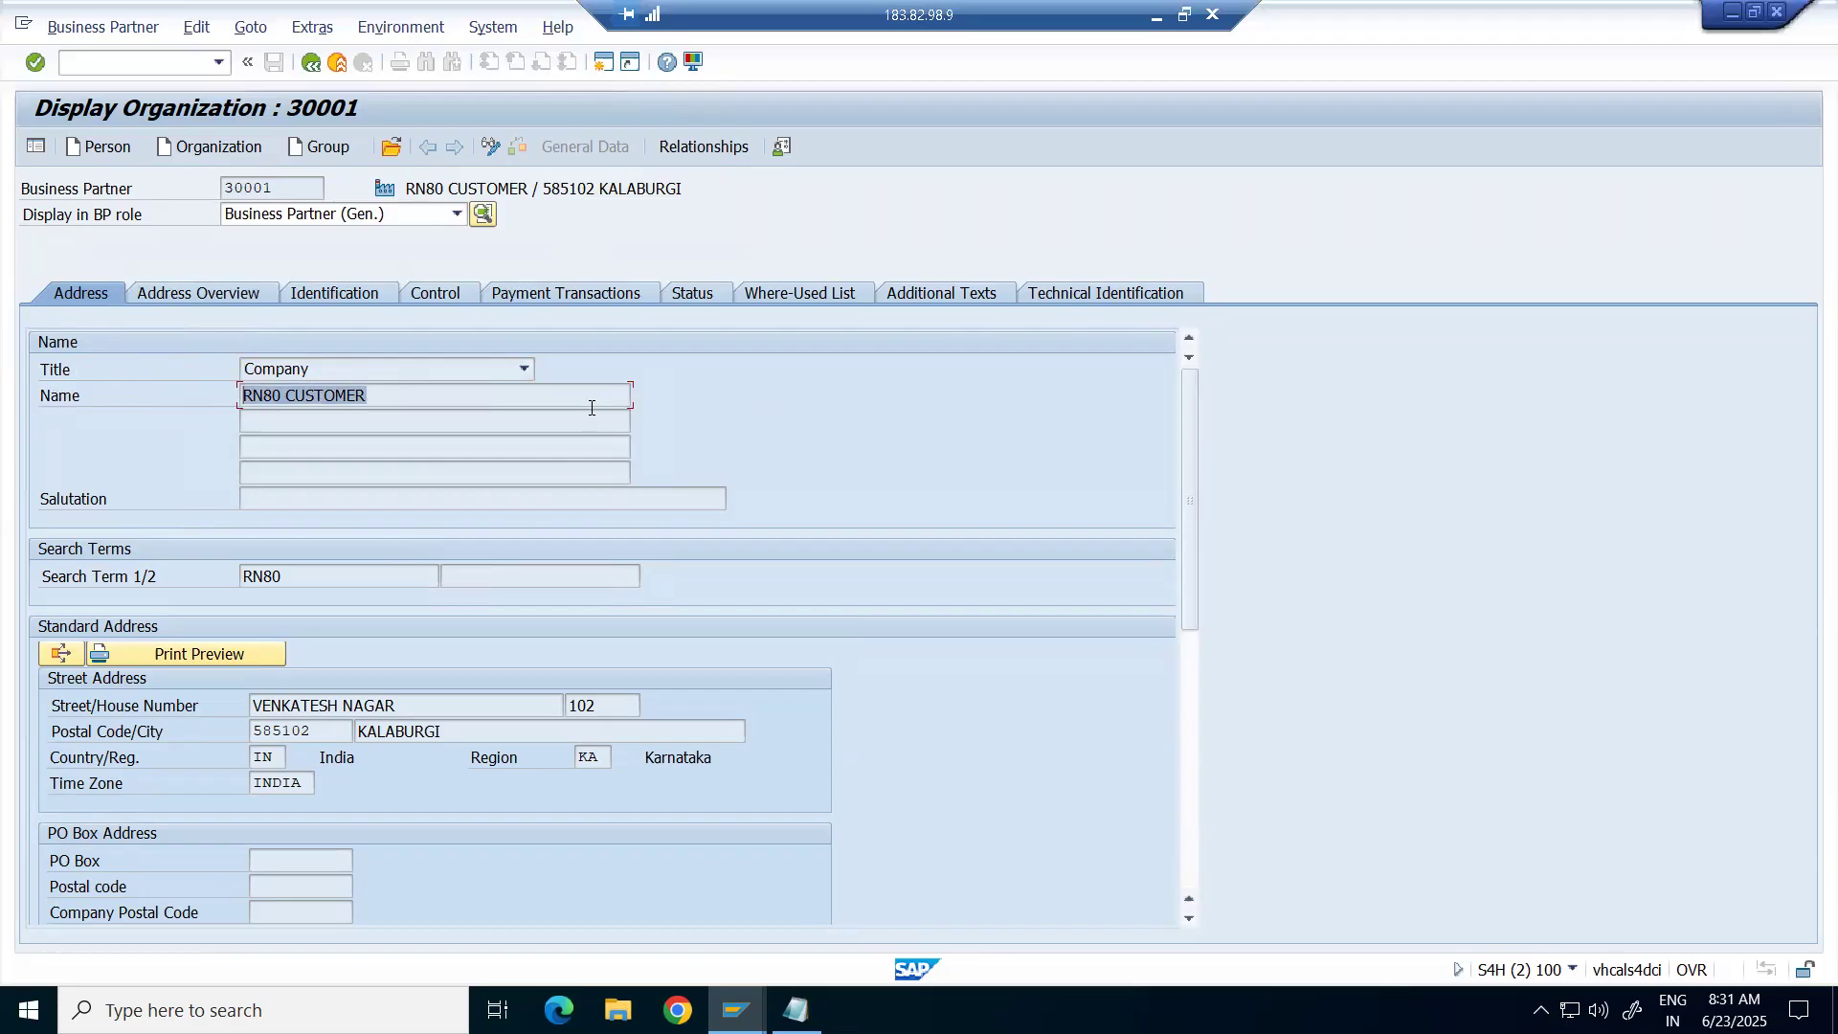
left_click(444, 401)
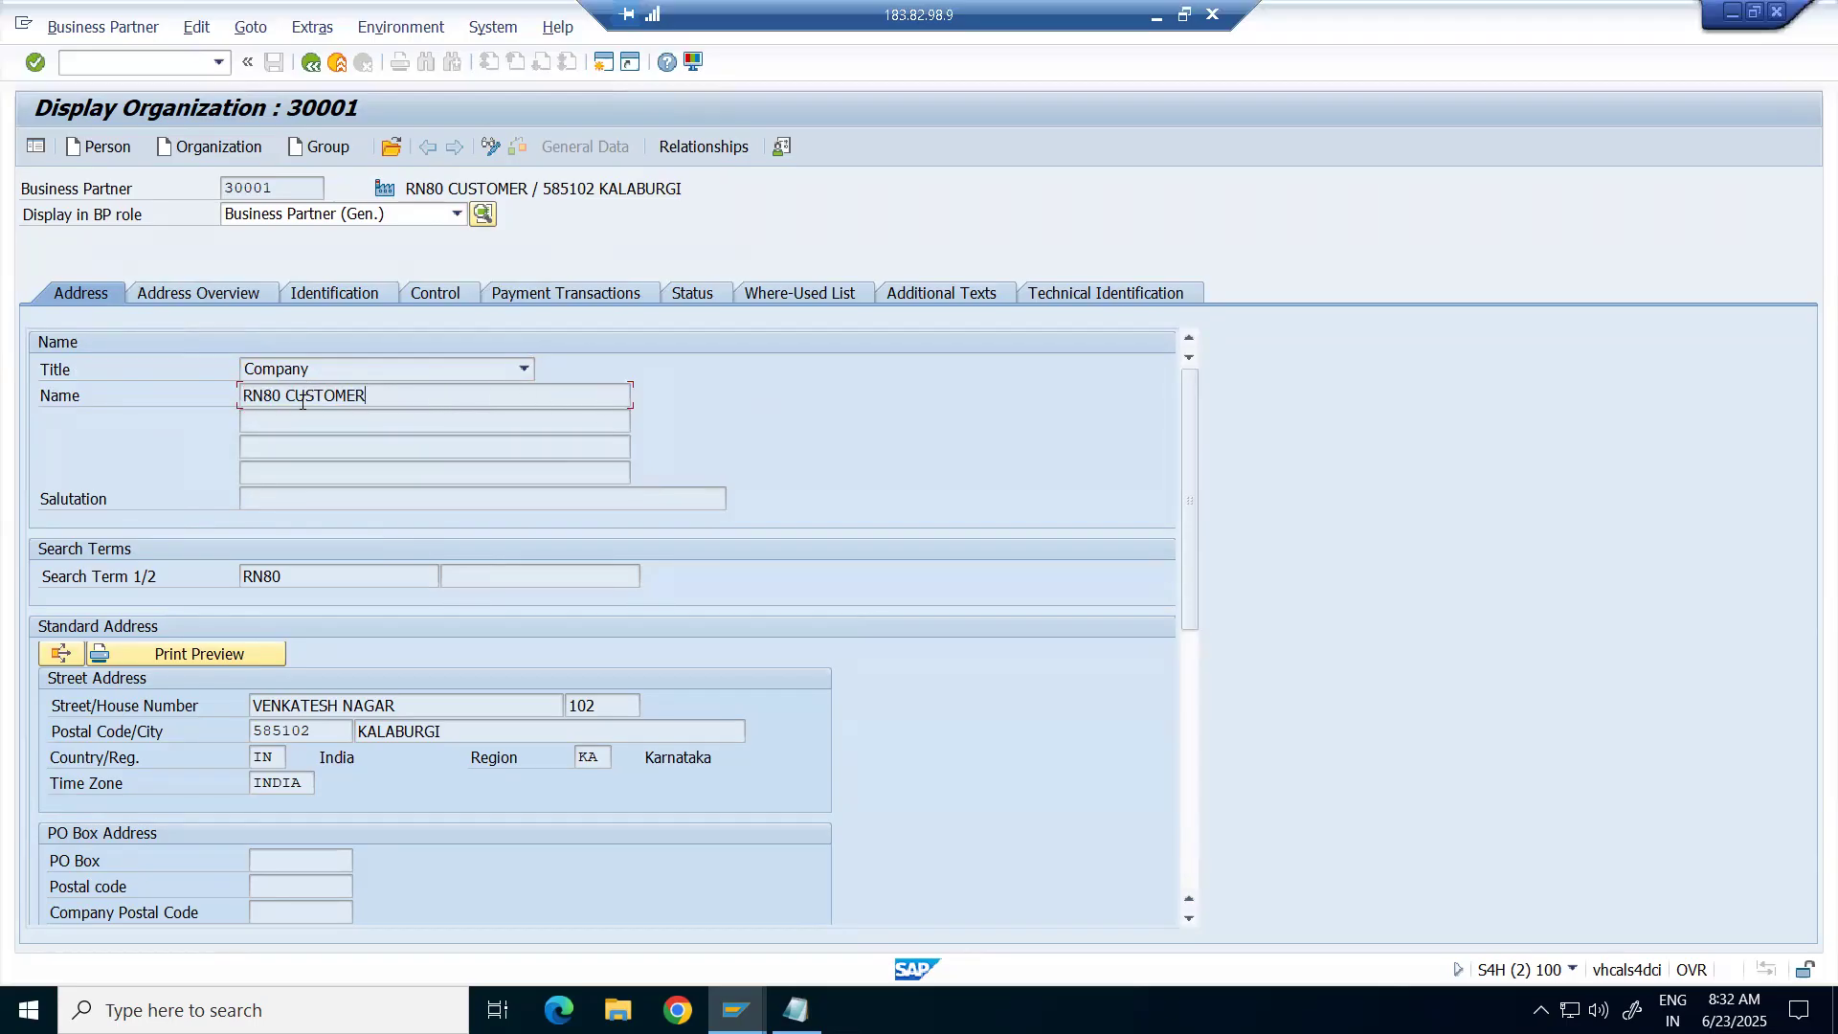
Switch partner 30001 to change mode and rename it from RN80 CUSTOMER to Apollo Pharmacy.
left_click(491, 146)
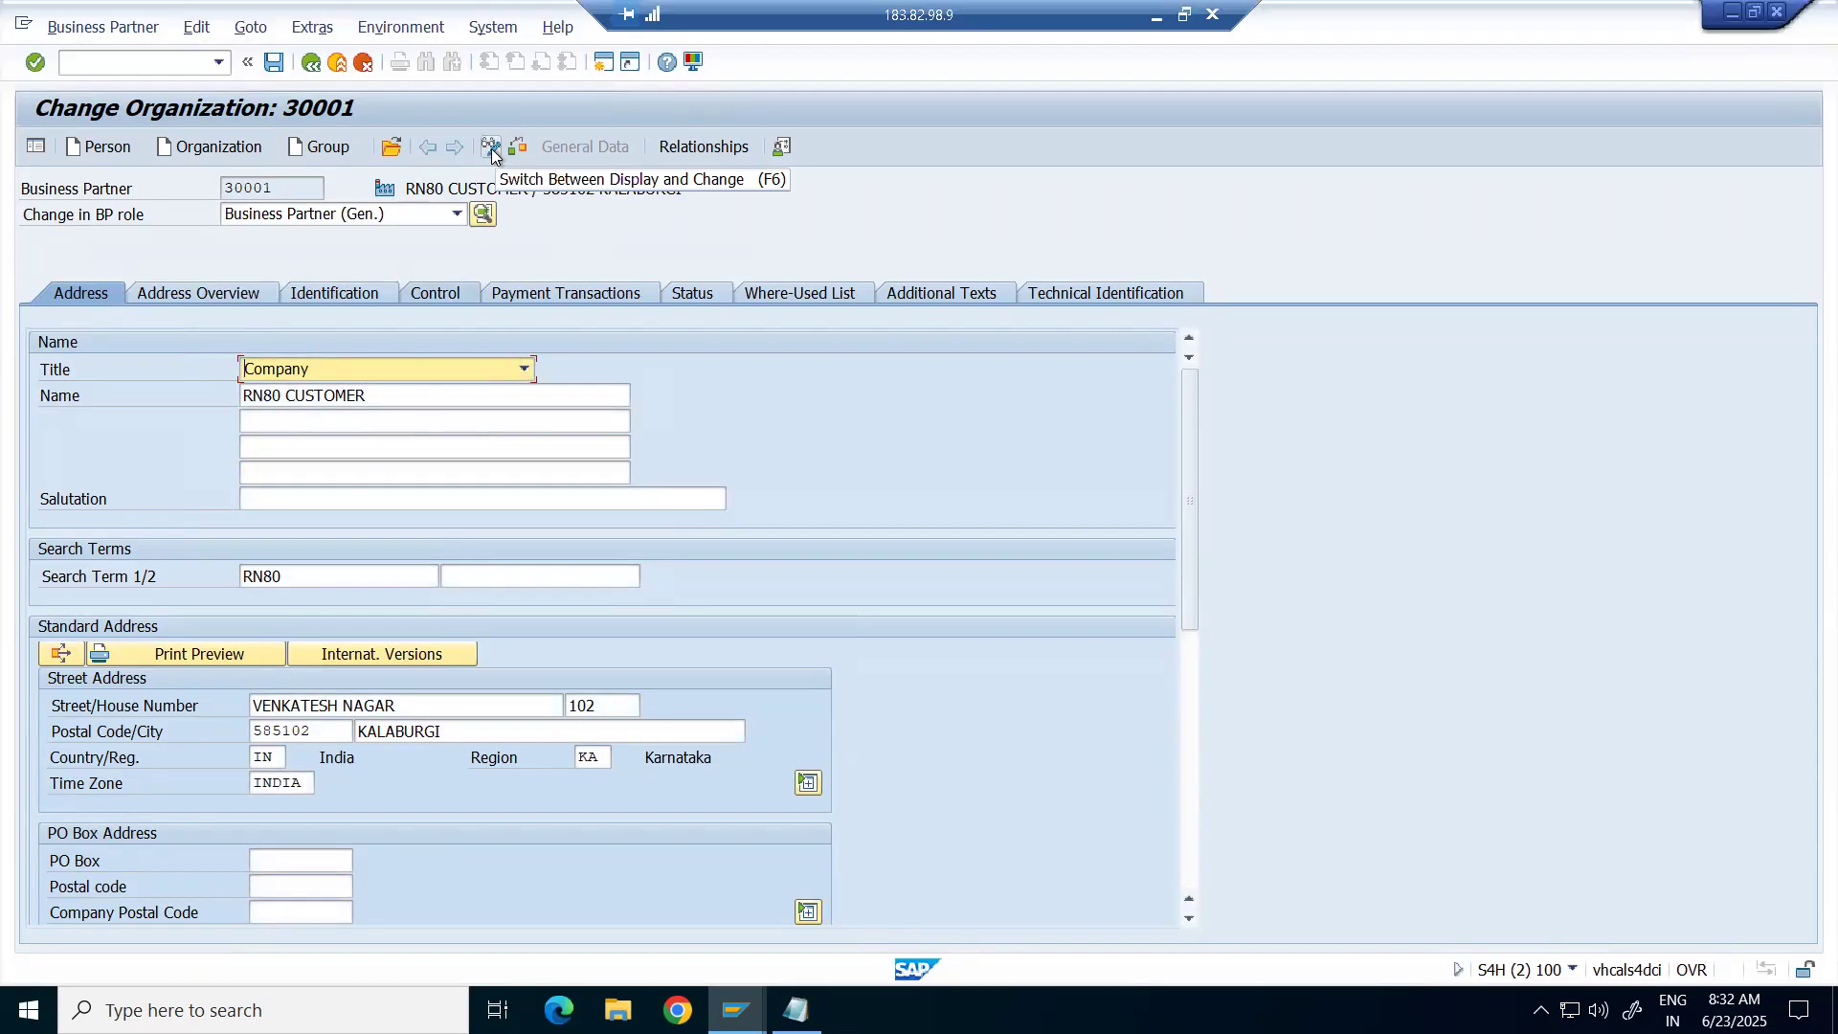
left_click(438, 402)
key("BackSpace")
key("BackSpace")
key("BackSpace")
key("BackSpace")
key("BackSpace")
key("BackSpace")
key("BackSpace")
key("BackSpace")
key("BackSpace")
key("BackSpace")
key("BackSpace")
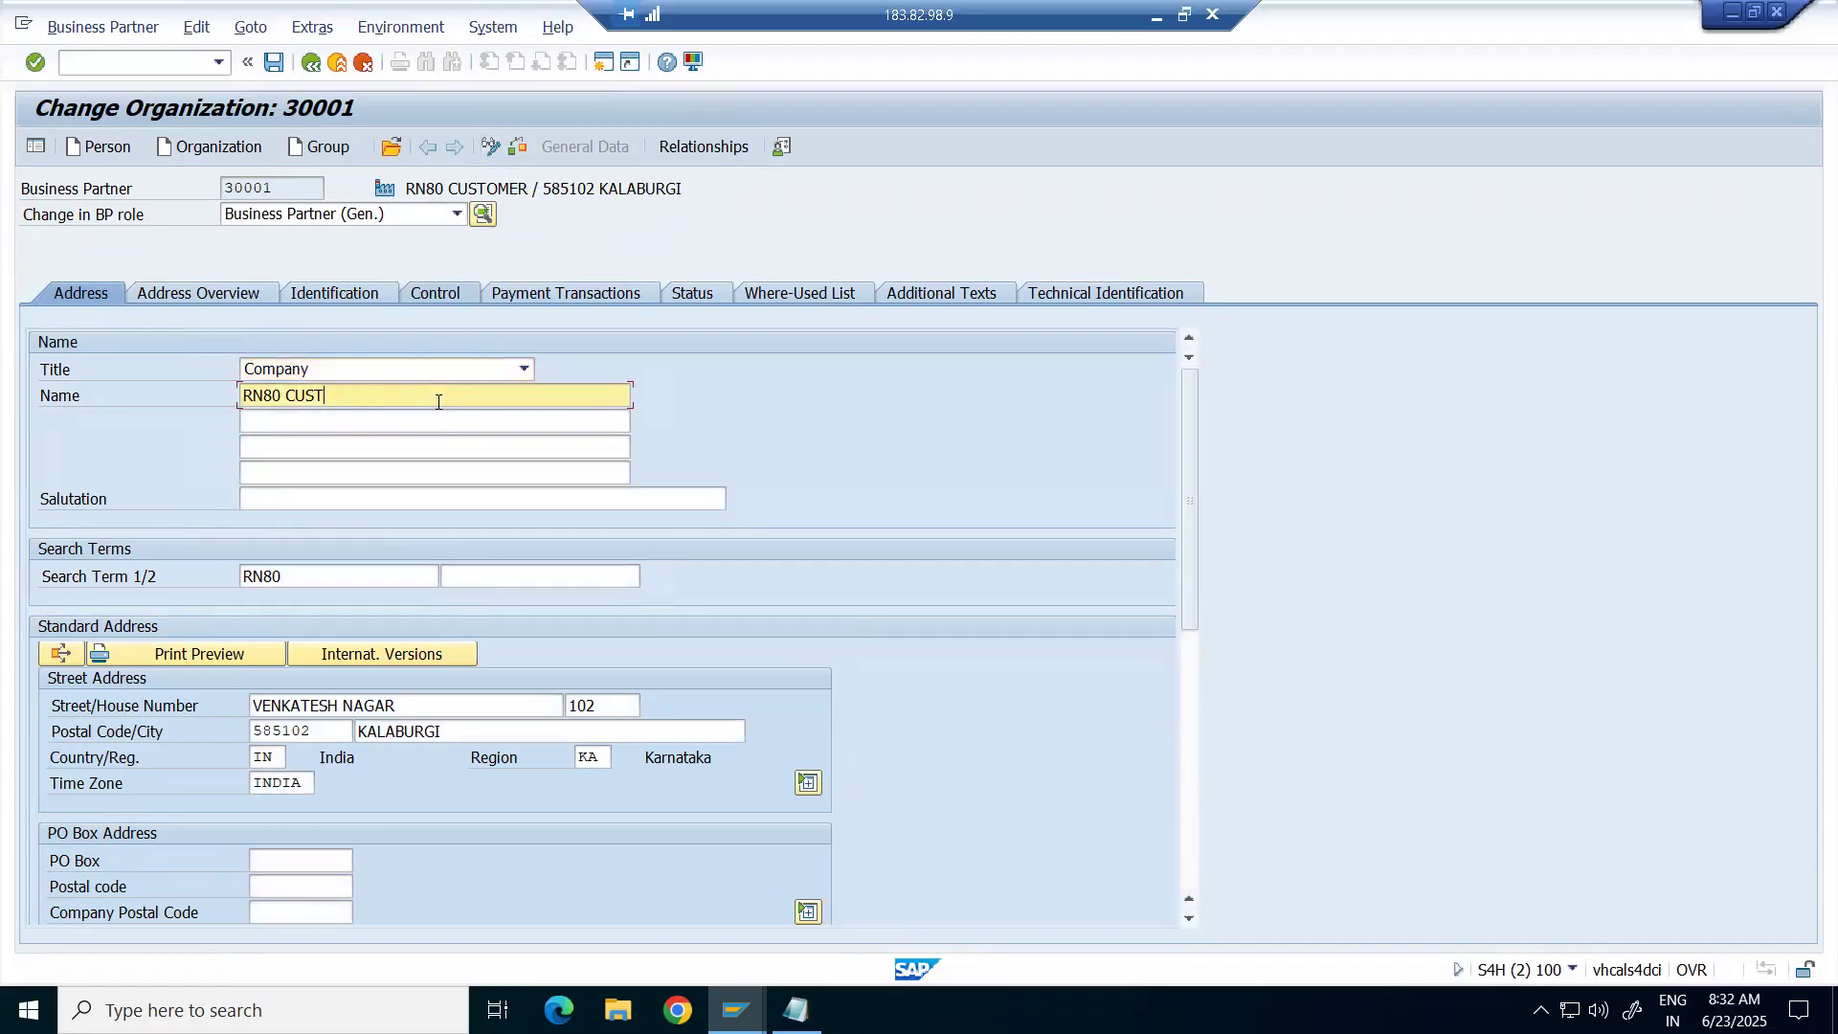
key("BackSpace")
key("BackSpace")
type("Appolo")
key("BackSpace")
key("BackSpace")
key("BackSpace")
key("BackSpace")
type("ollo")
type("Pharmacy.")
key("BackSpace")
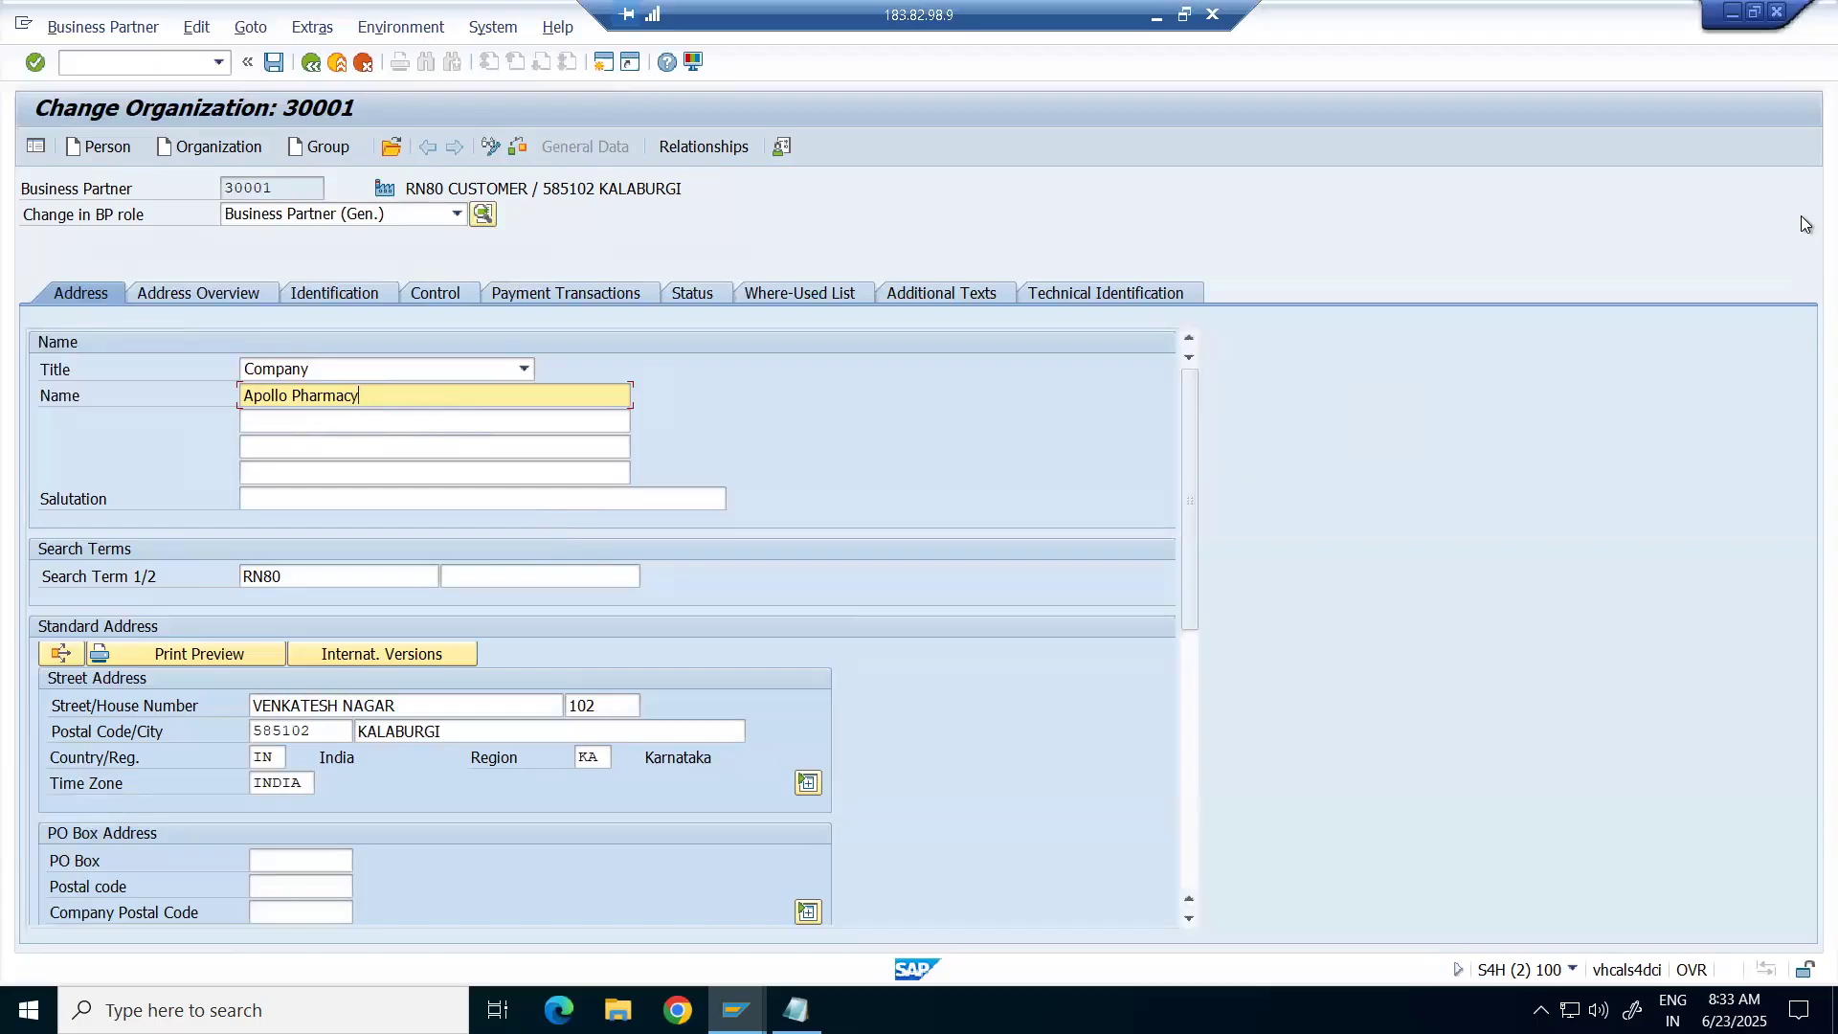
Replace search term RN80 with APOLLO and save the partner.
scroll(467, 502, "down", 1)
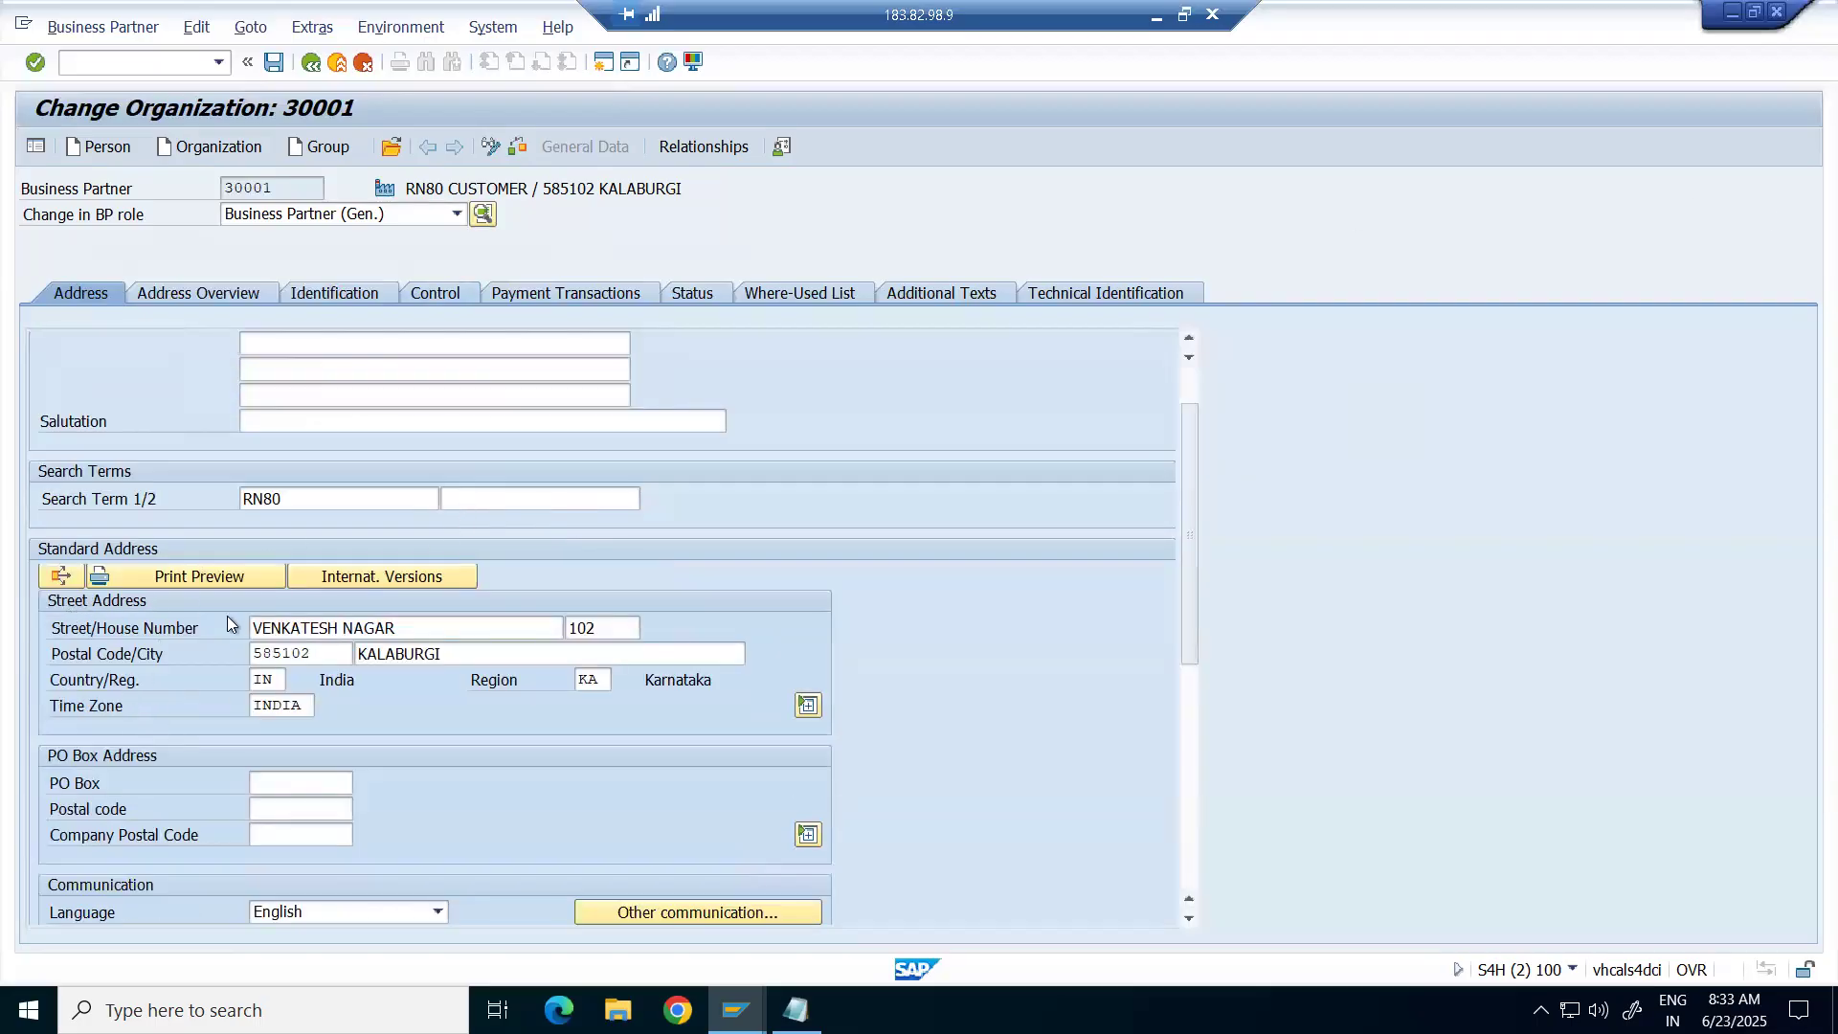
left_click(339, 495)
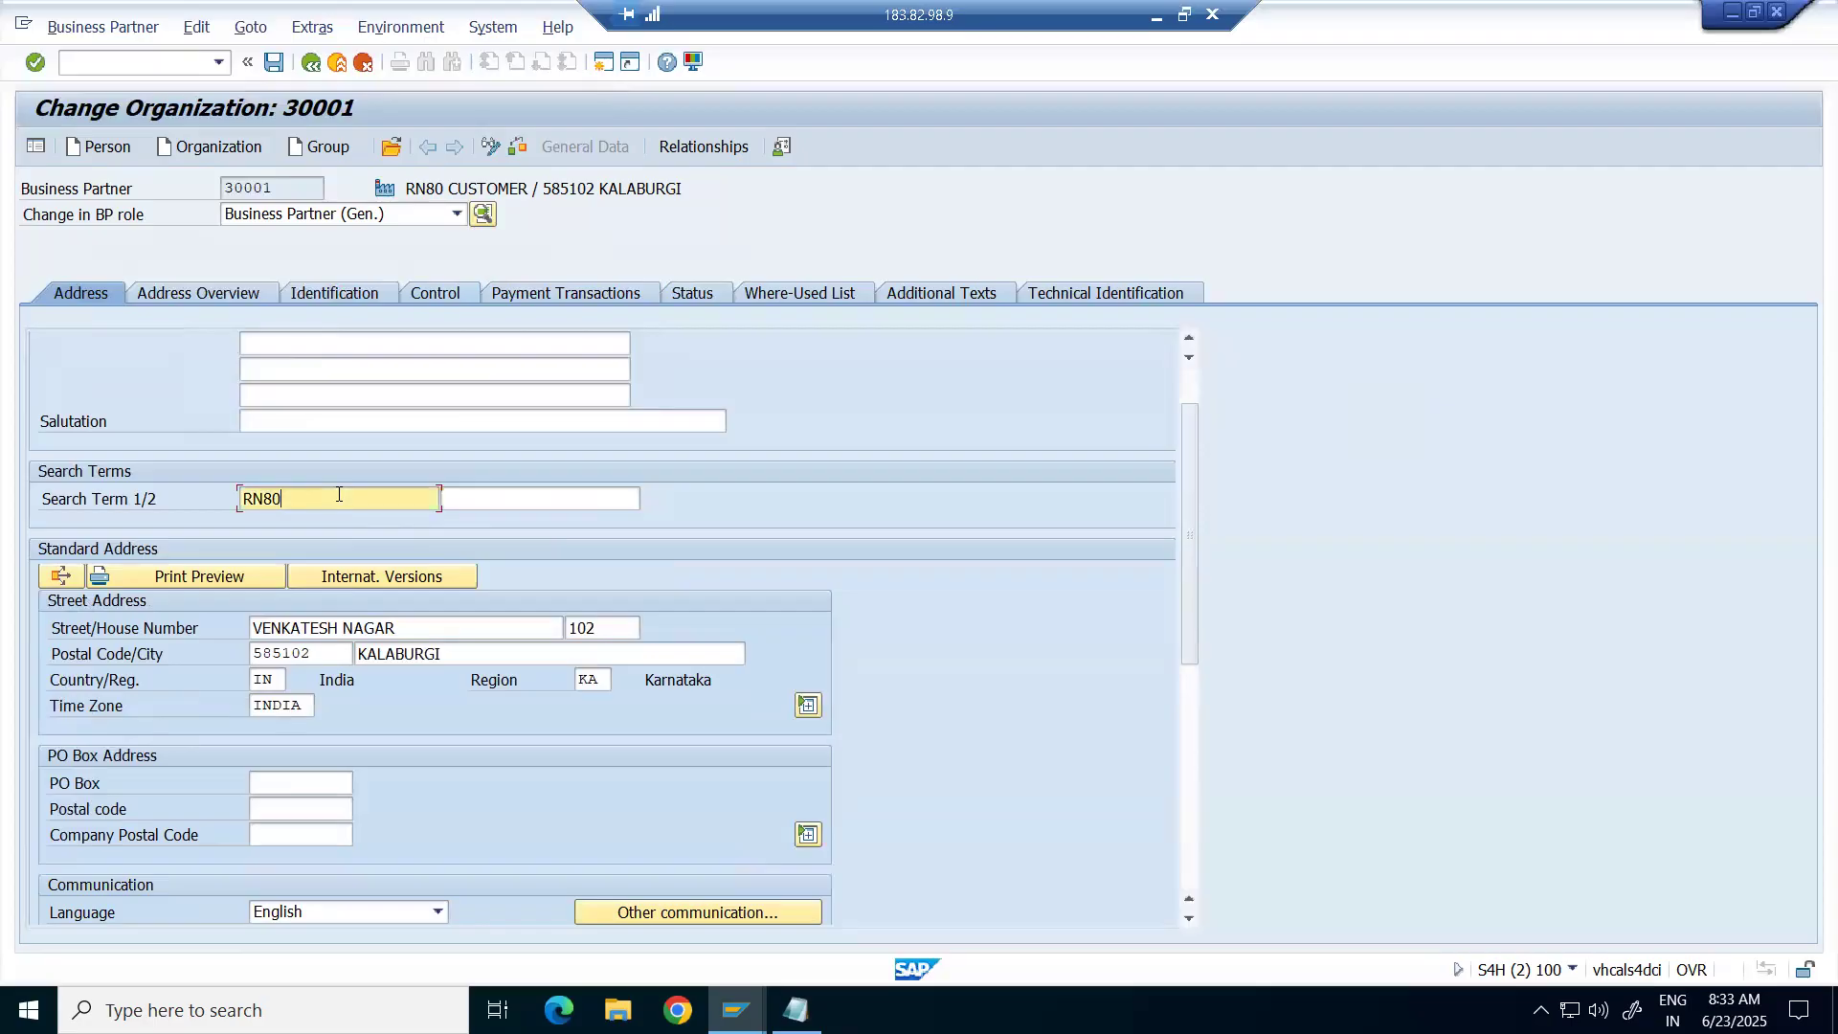
key("BackSpace")
key("BackSpace")
key("BackSpace")
key("BackSpace")
type("apollo")
scroll(399, 726, "down", 3)
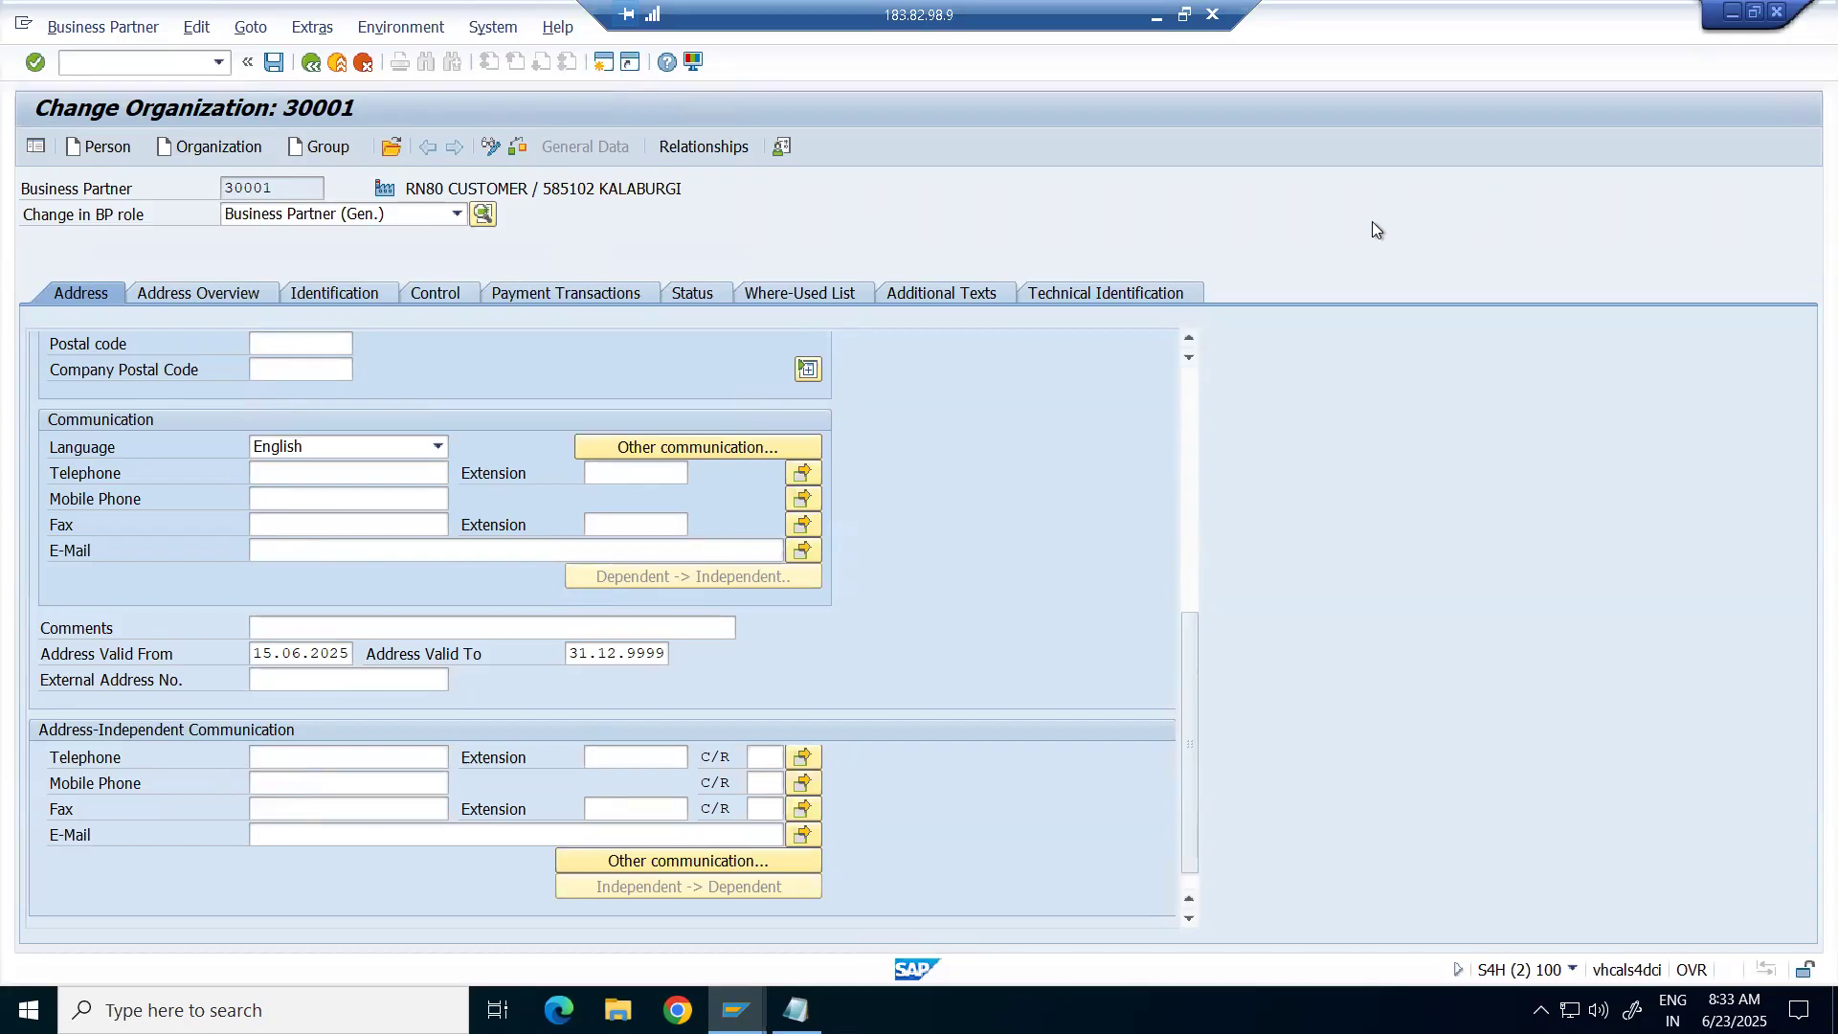
left_click(276, 63)
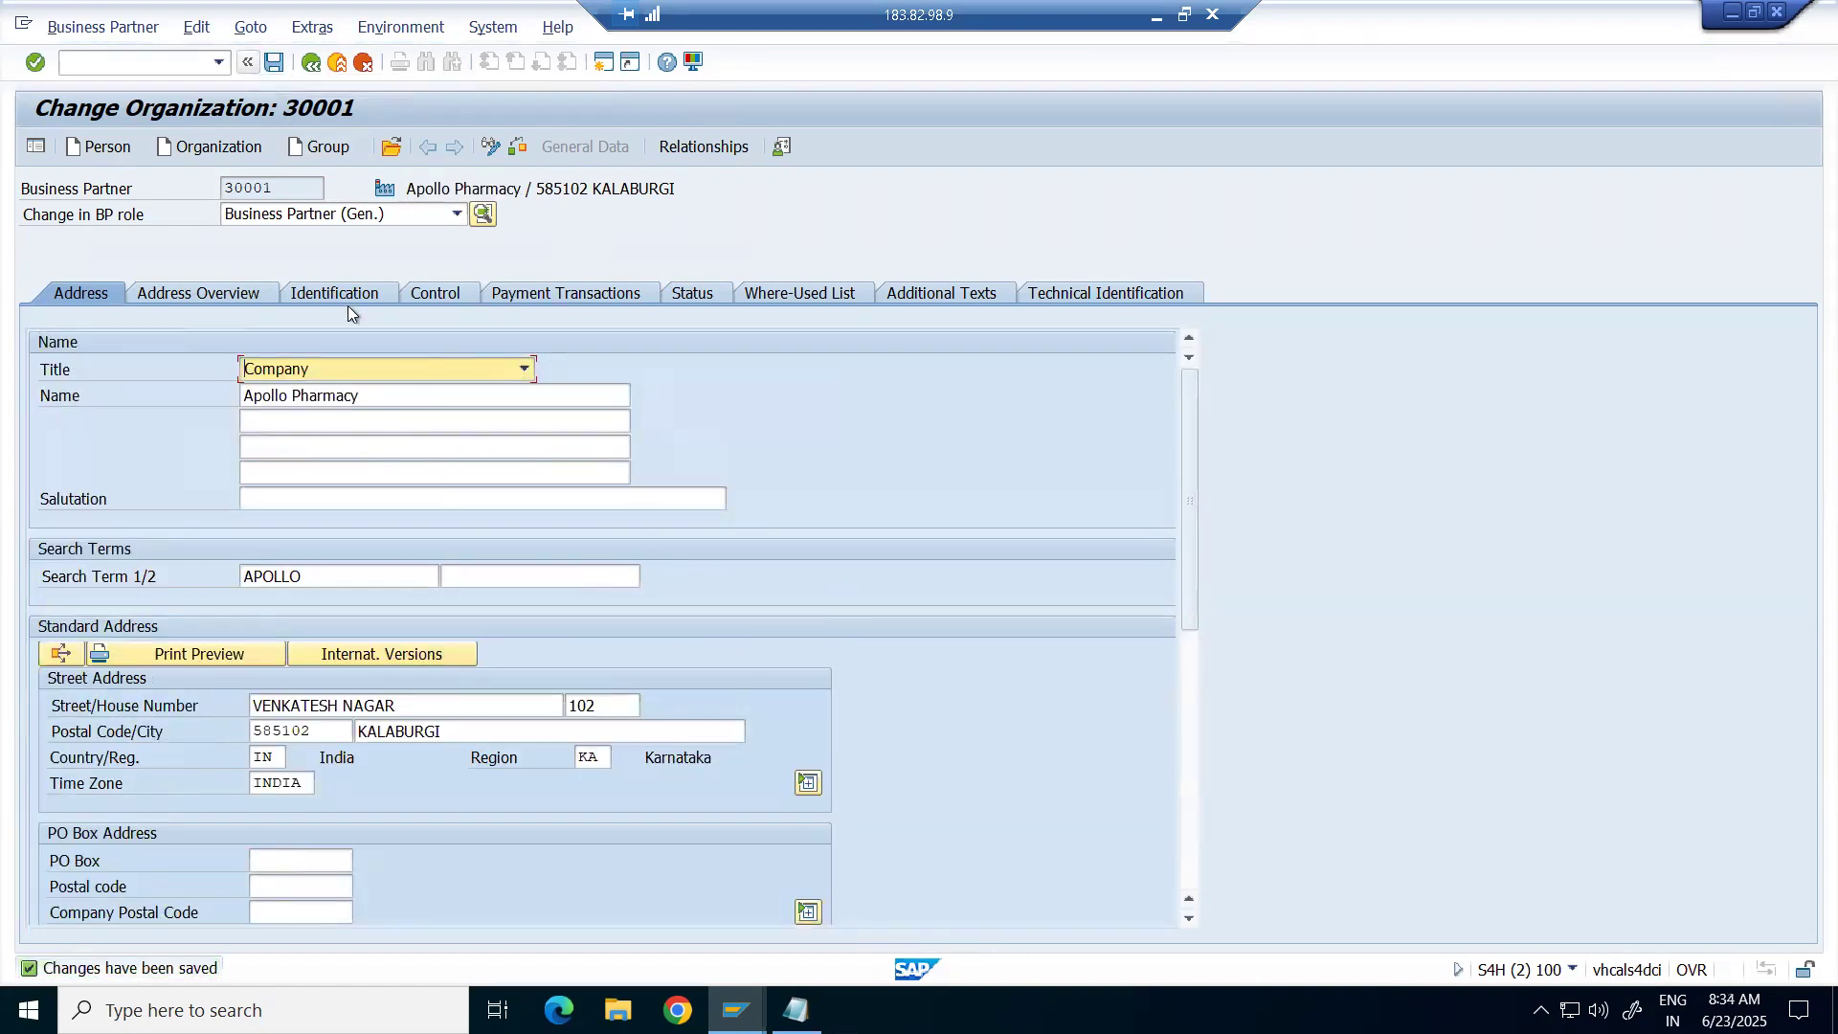
Review the address overview and the Standard, Correspondence, Business and Holiday Home usages before Identification.
left_click(197, 291)
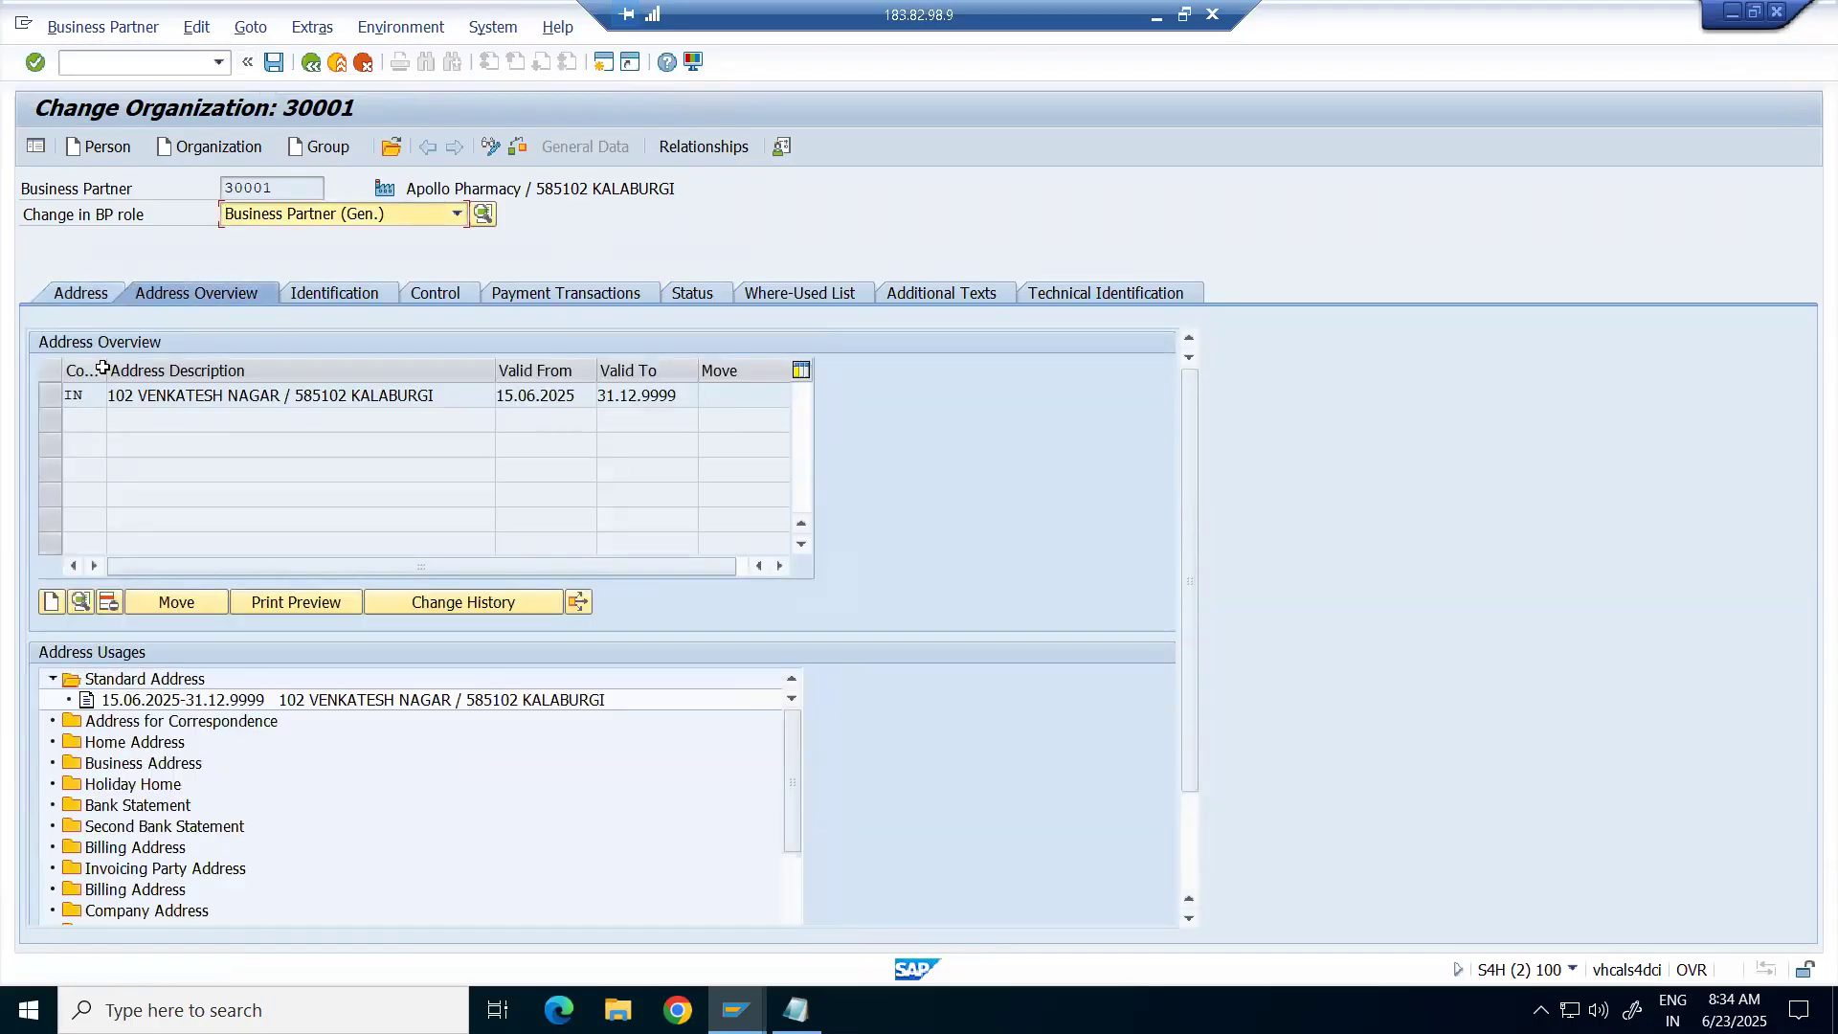
left_click_drag(107, 369, 127, 357)
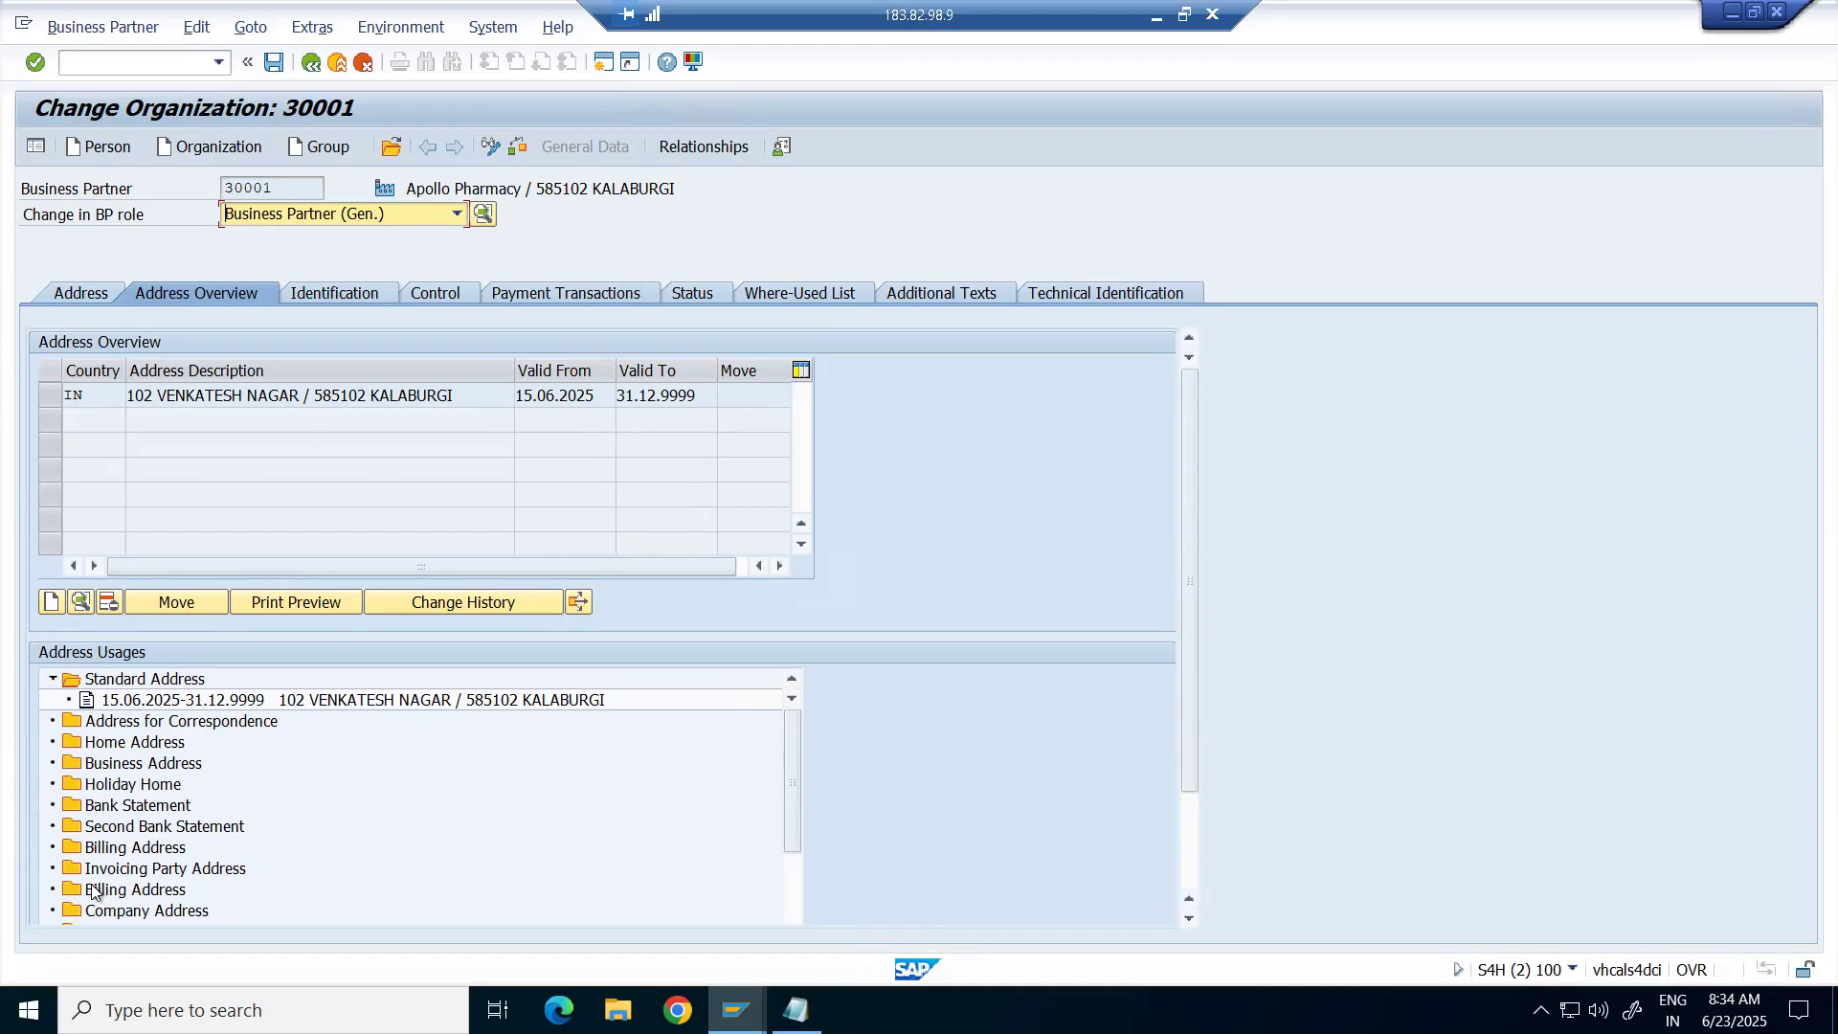
left_click(163, 724)
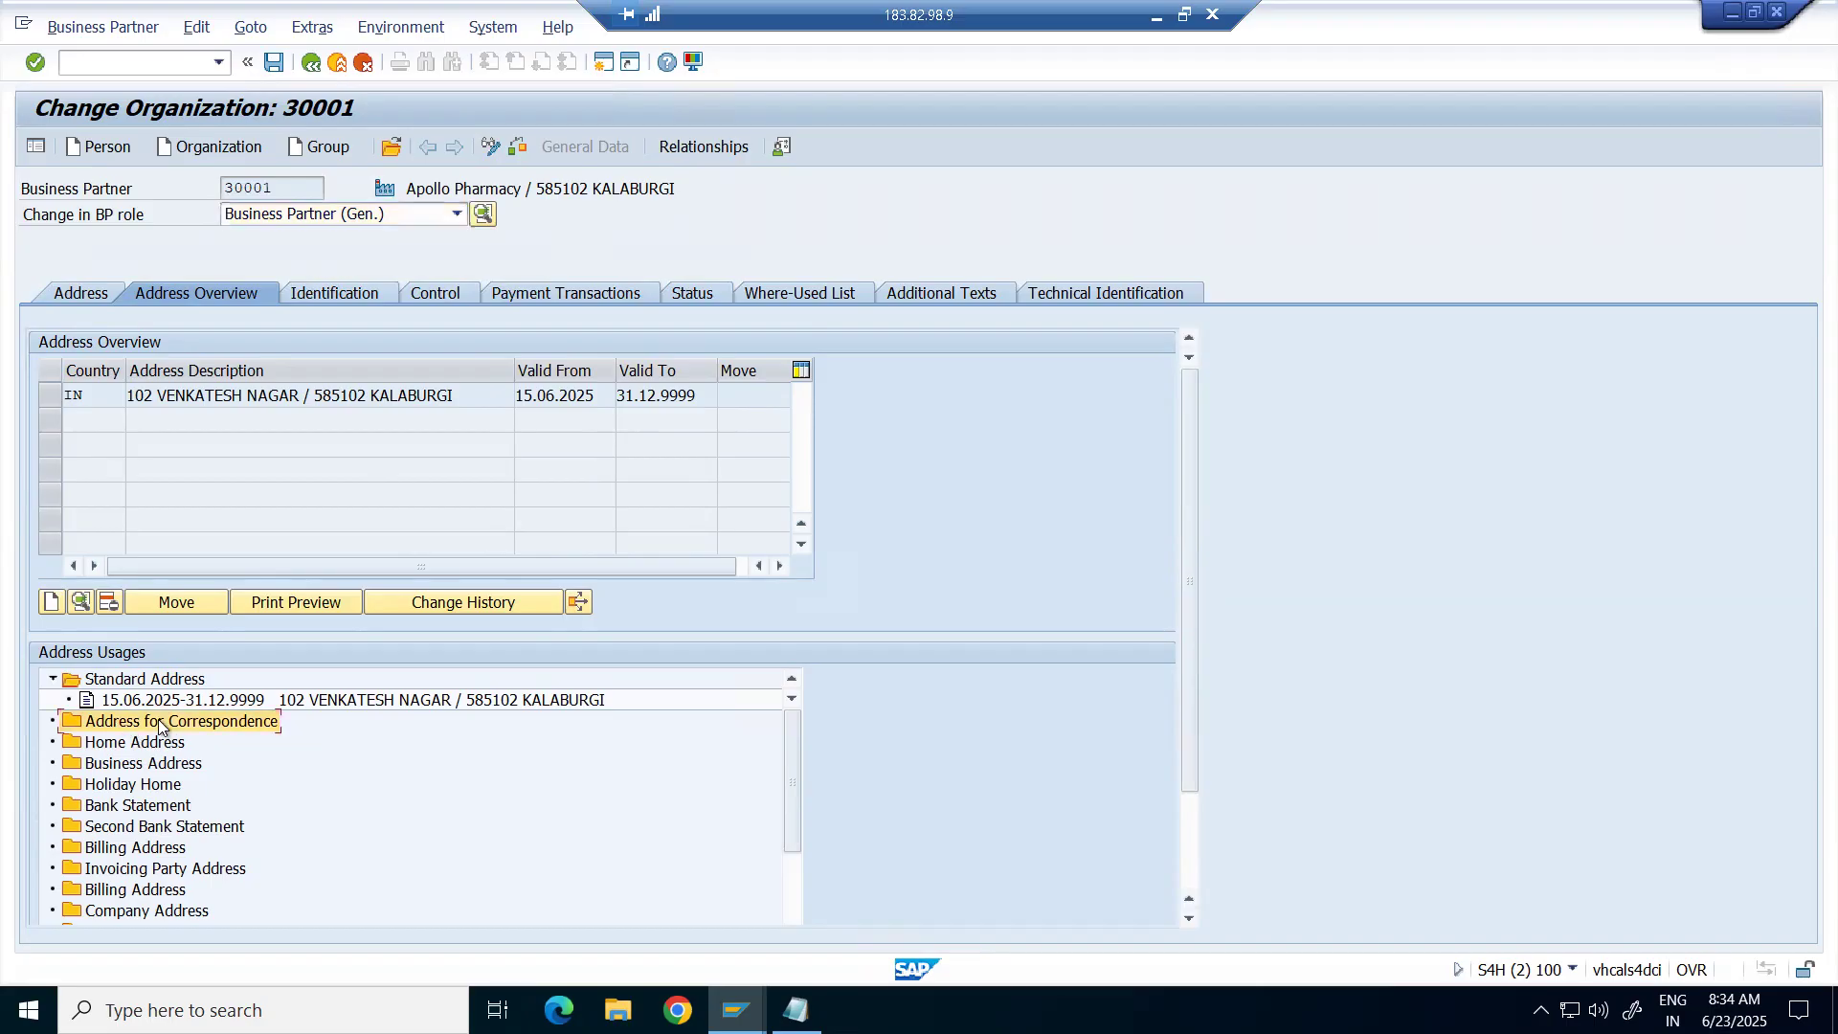
left_click(146, 764)
left_click(176, 727)
left_click(177, 681)
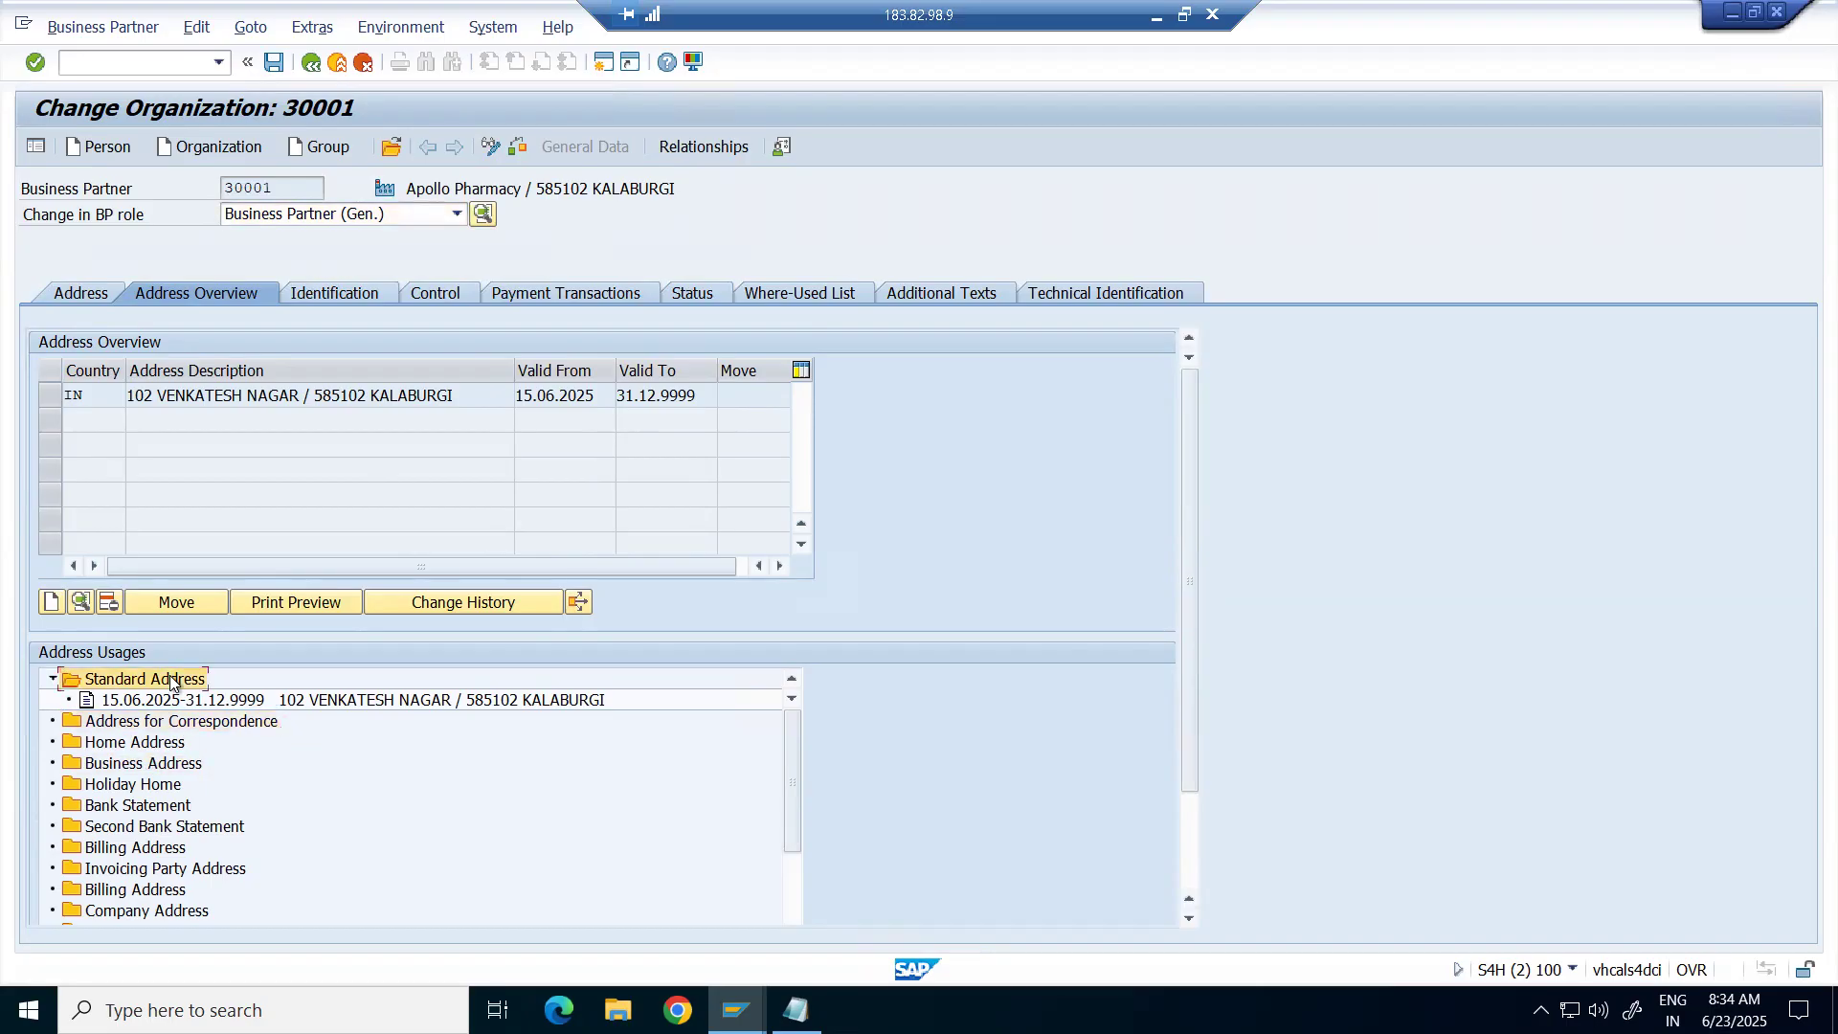
left_click(168, 789)
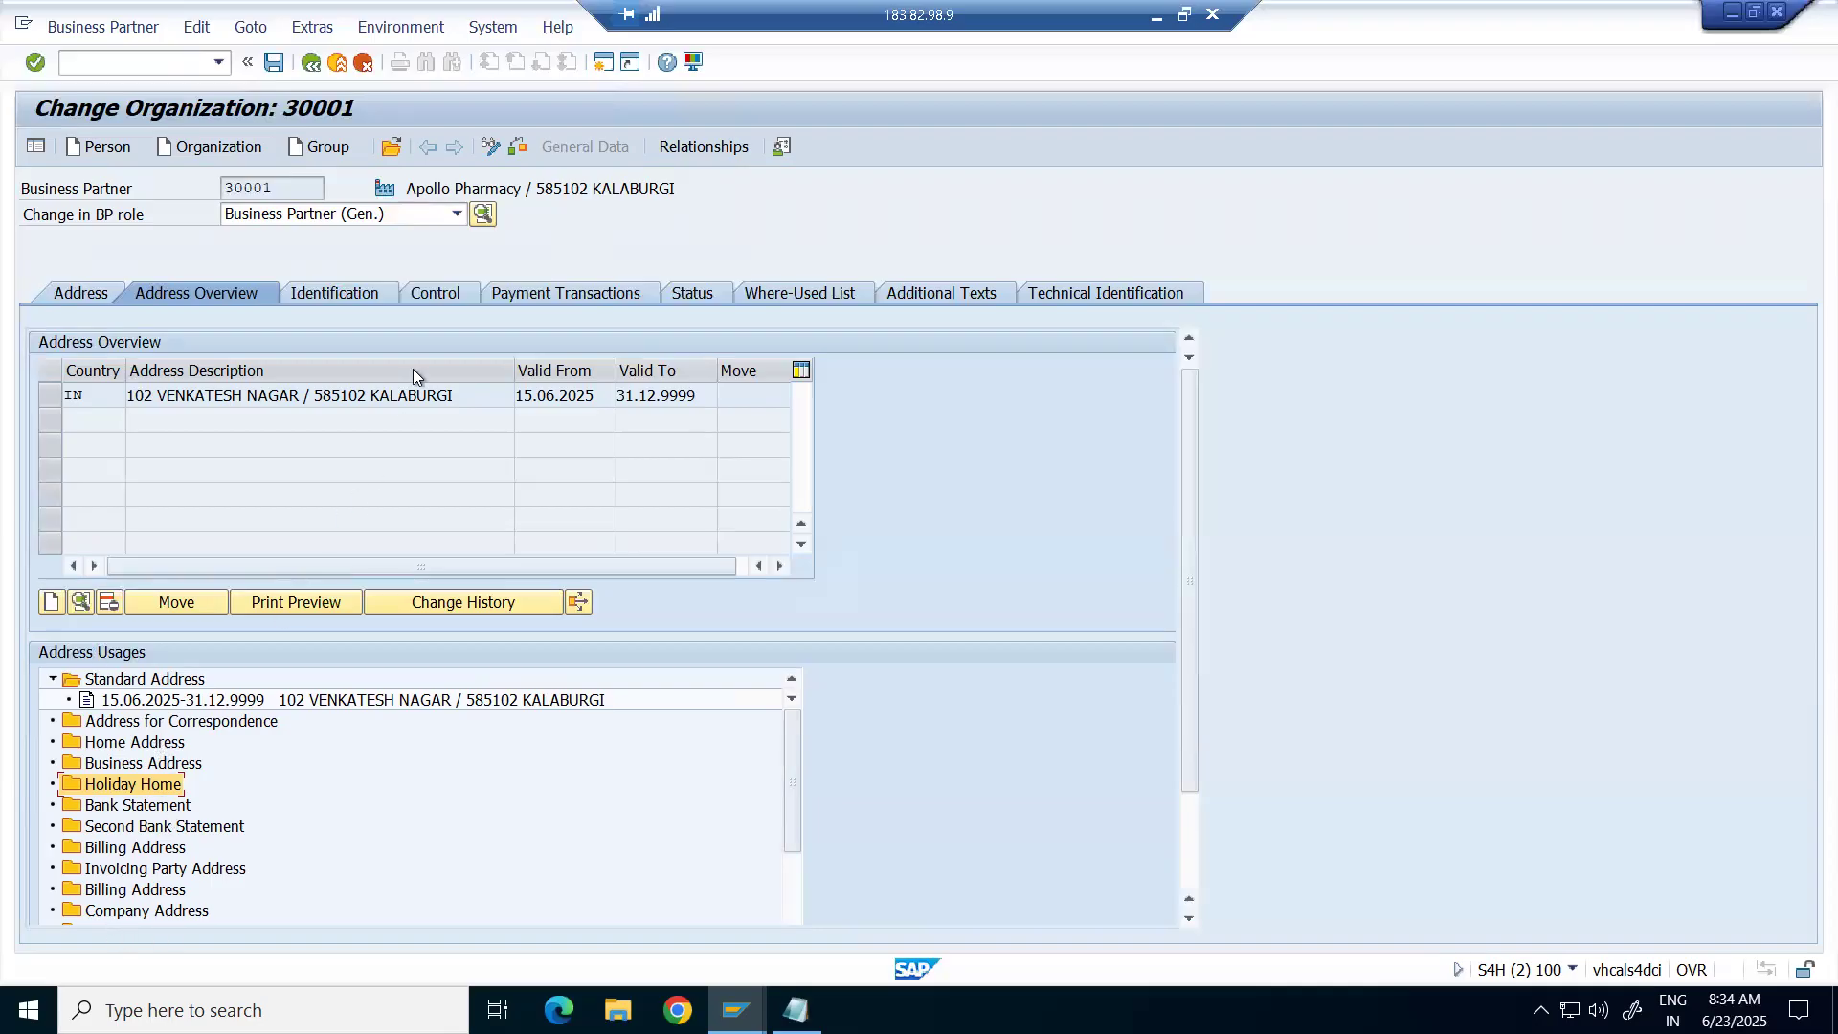
left_click(319, 294)
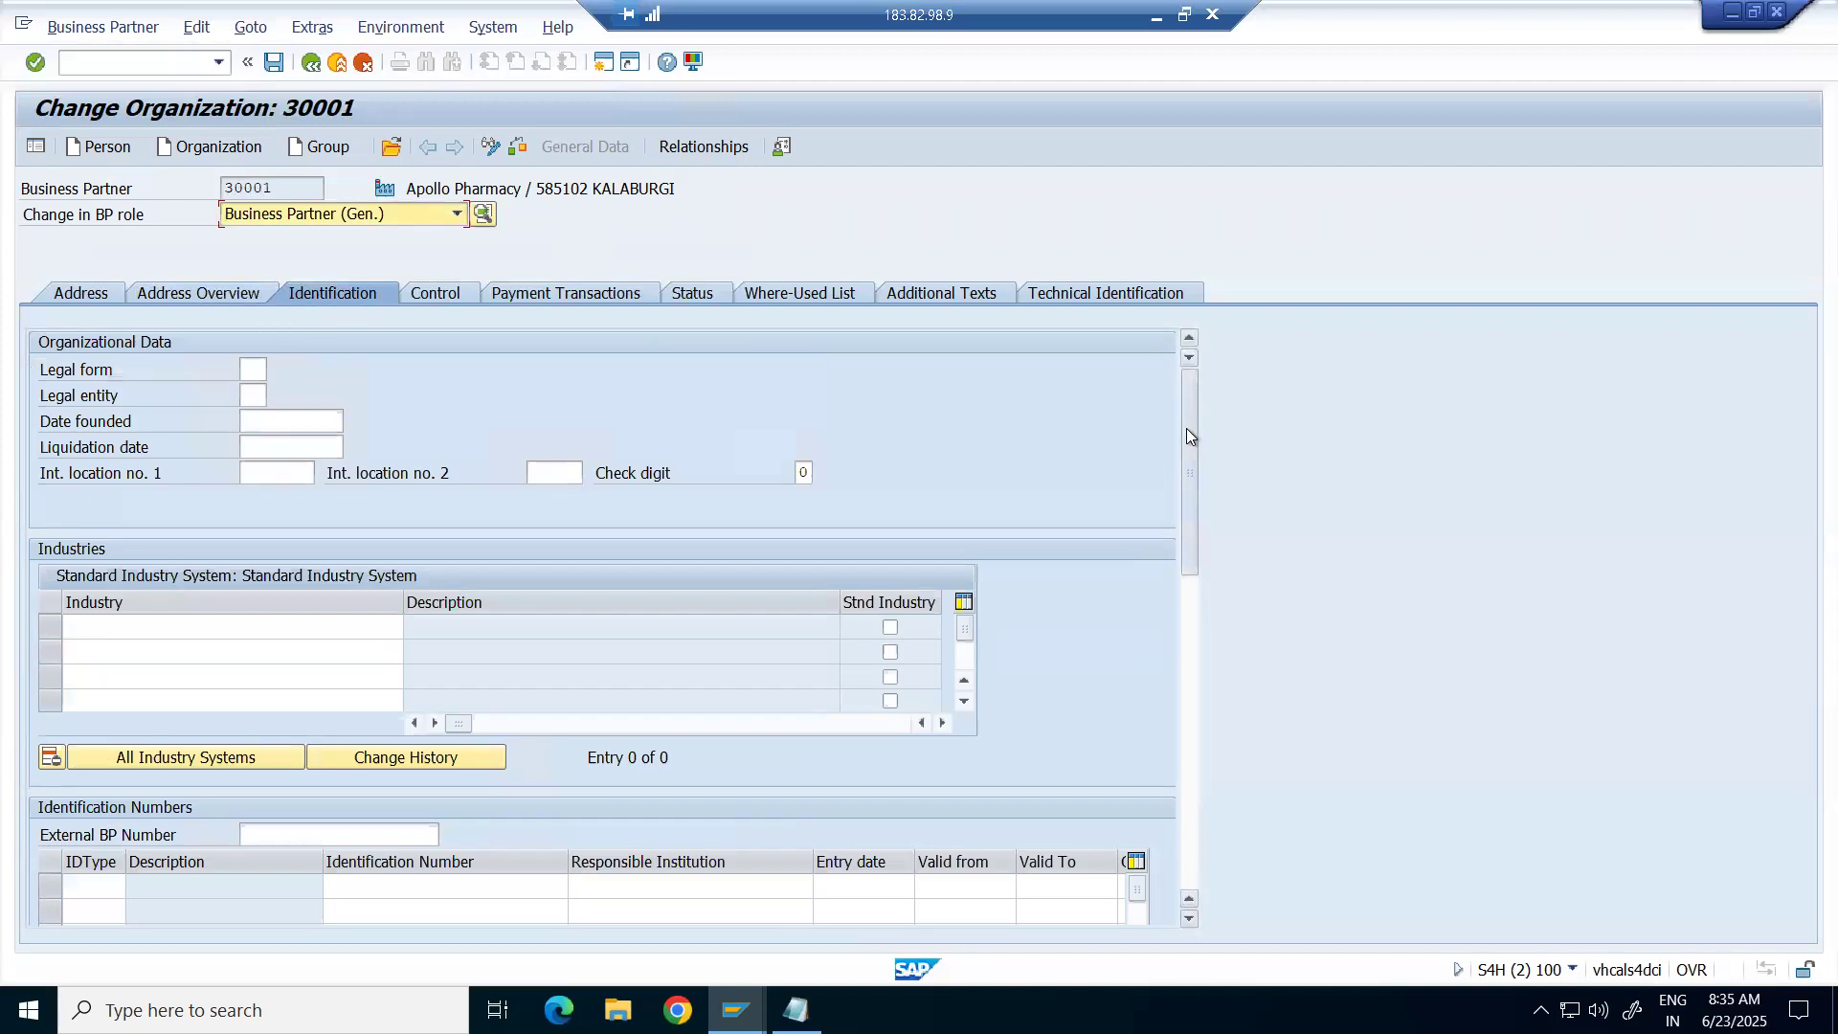
Scroll through the Identification data and inspect the Tax Numbers entries.
left_click_drag(1186, 428, 1203, 509)
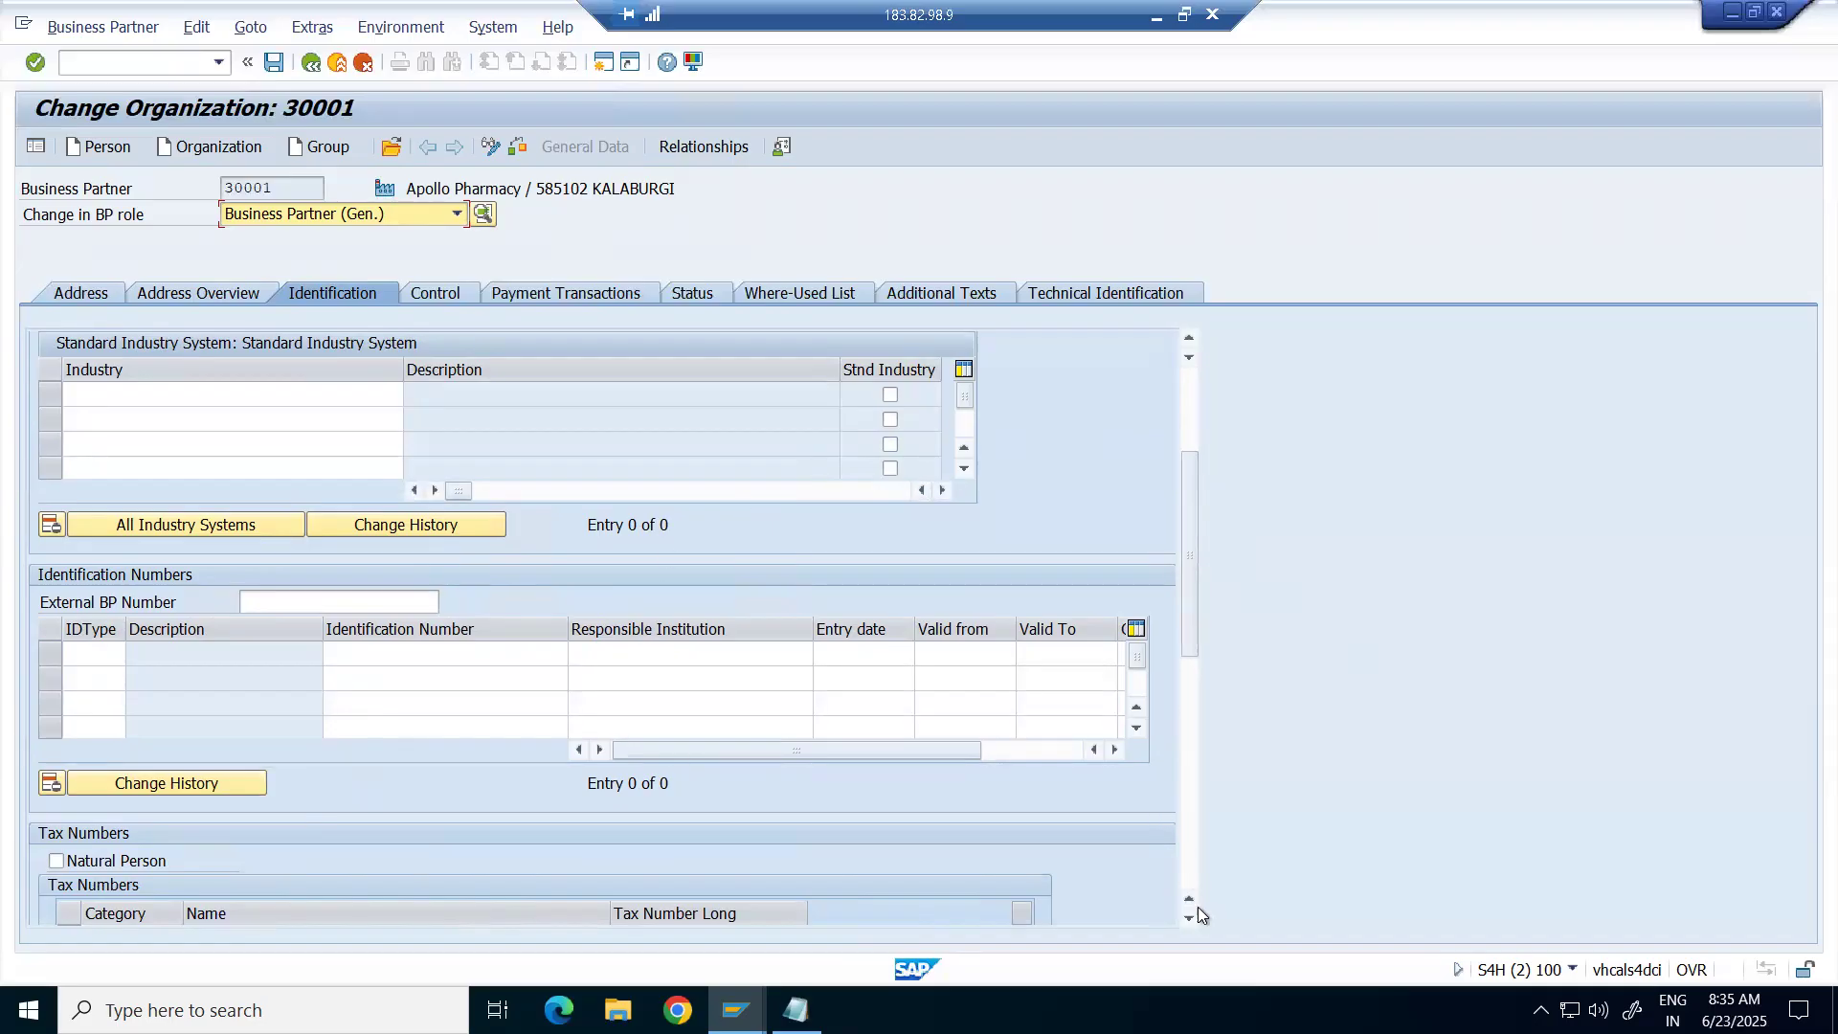
scroll(1187, 923, "down", 5)
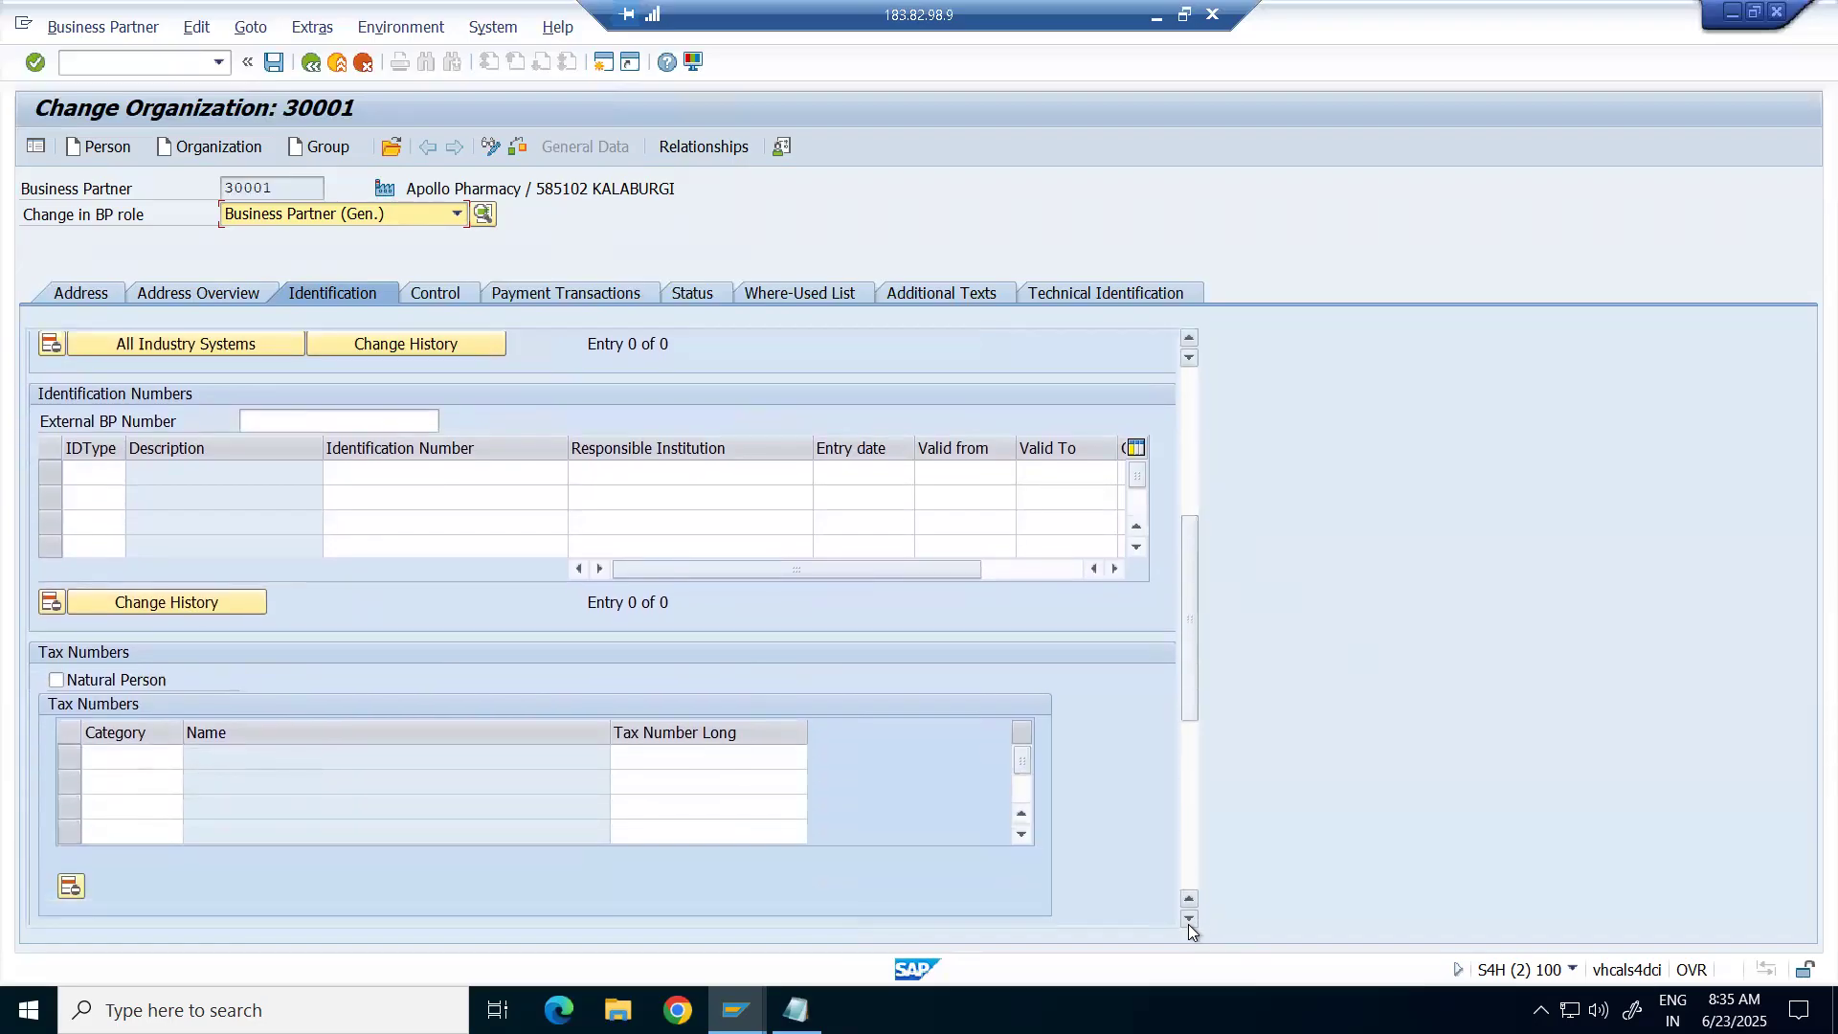
scroll(1187, 922, "down", 1)
left_click(110, 732)
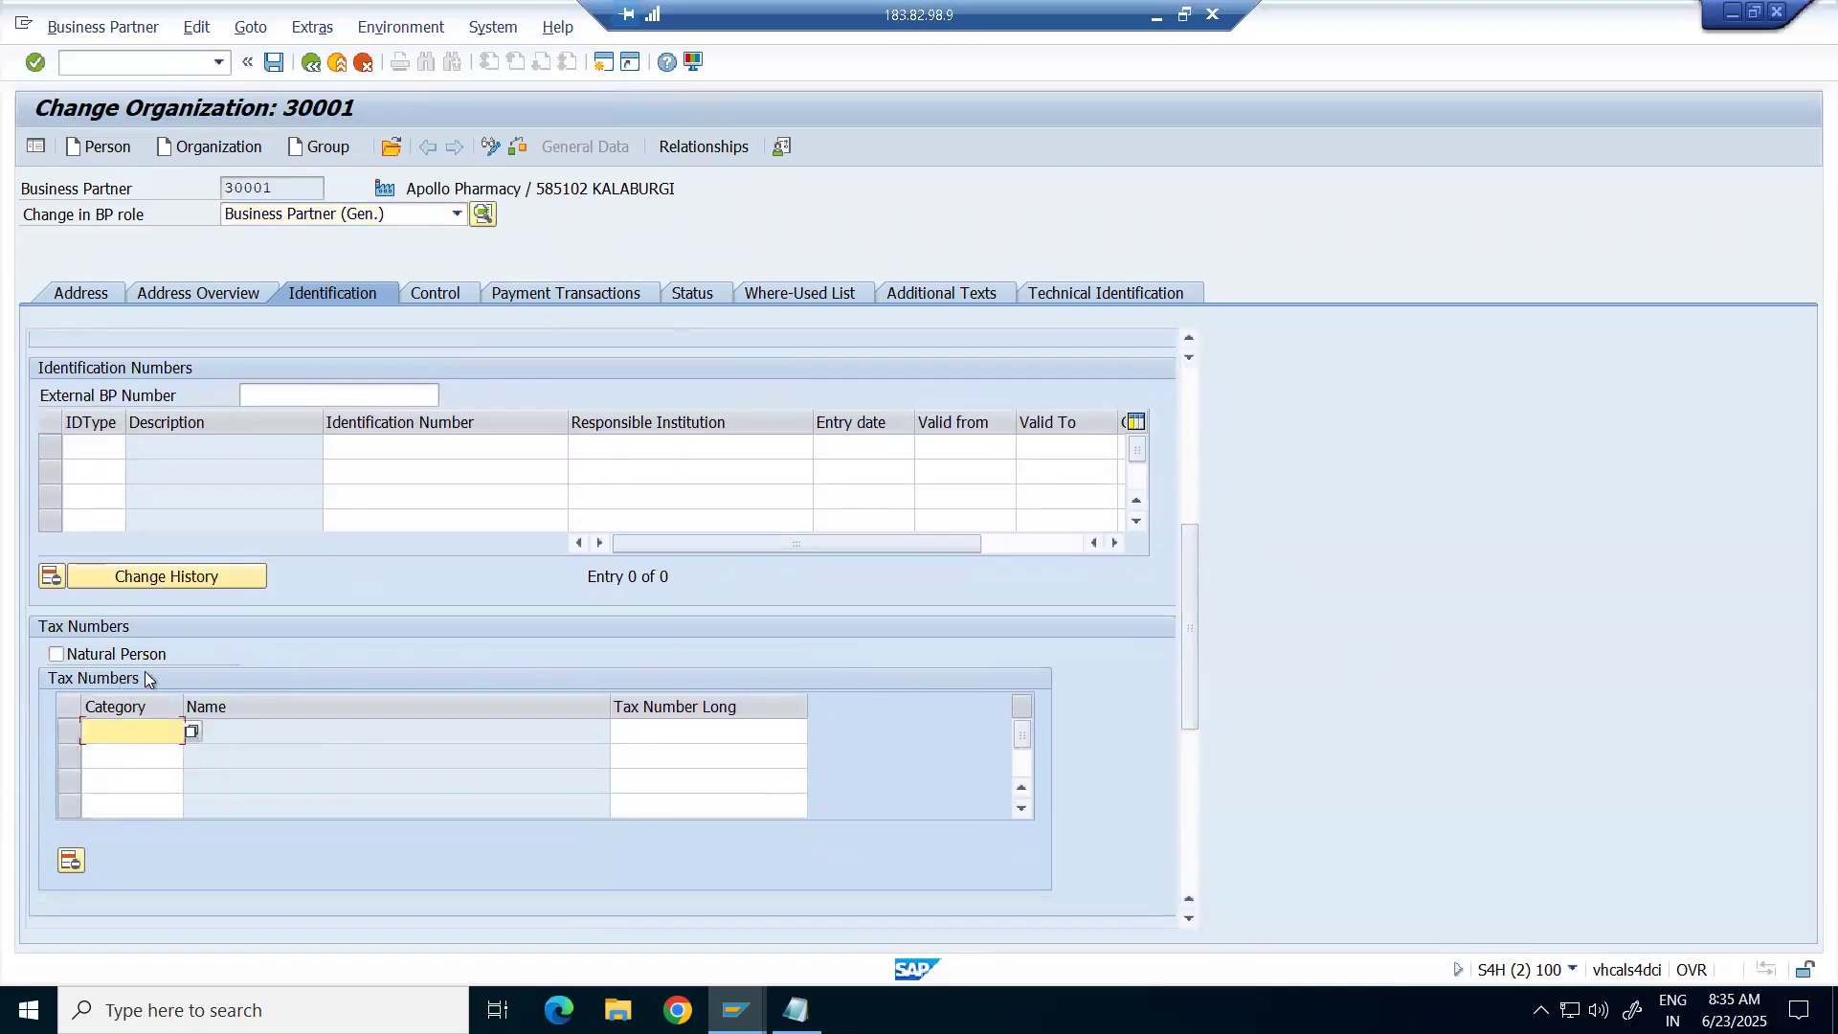
left_click(722, 737)
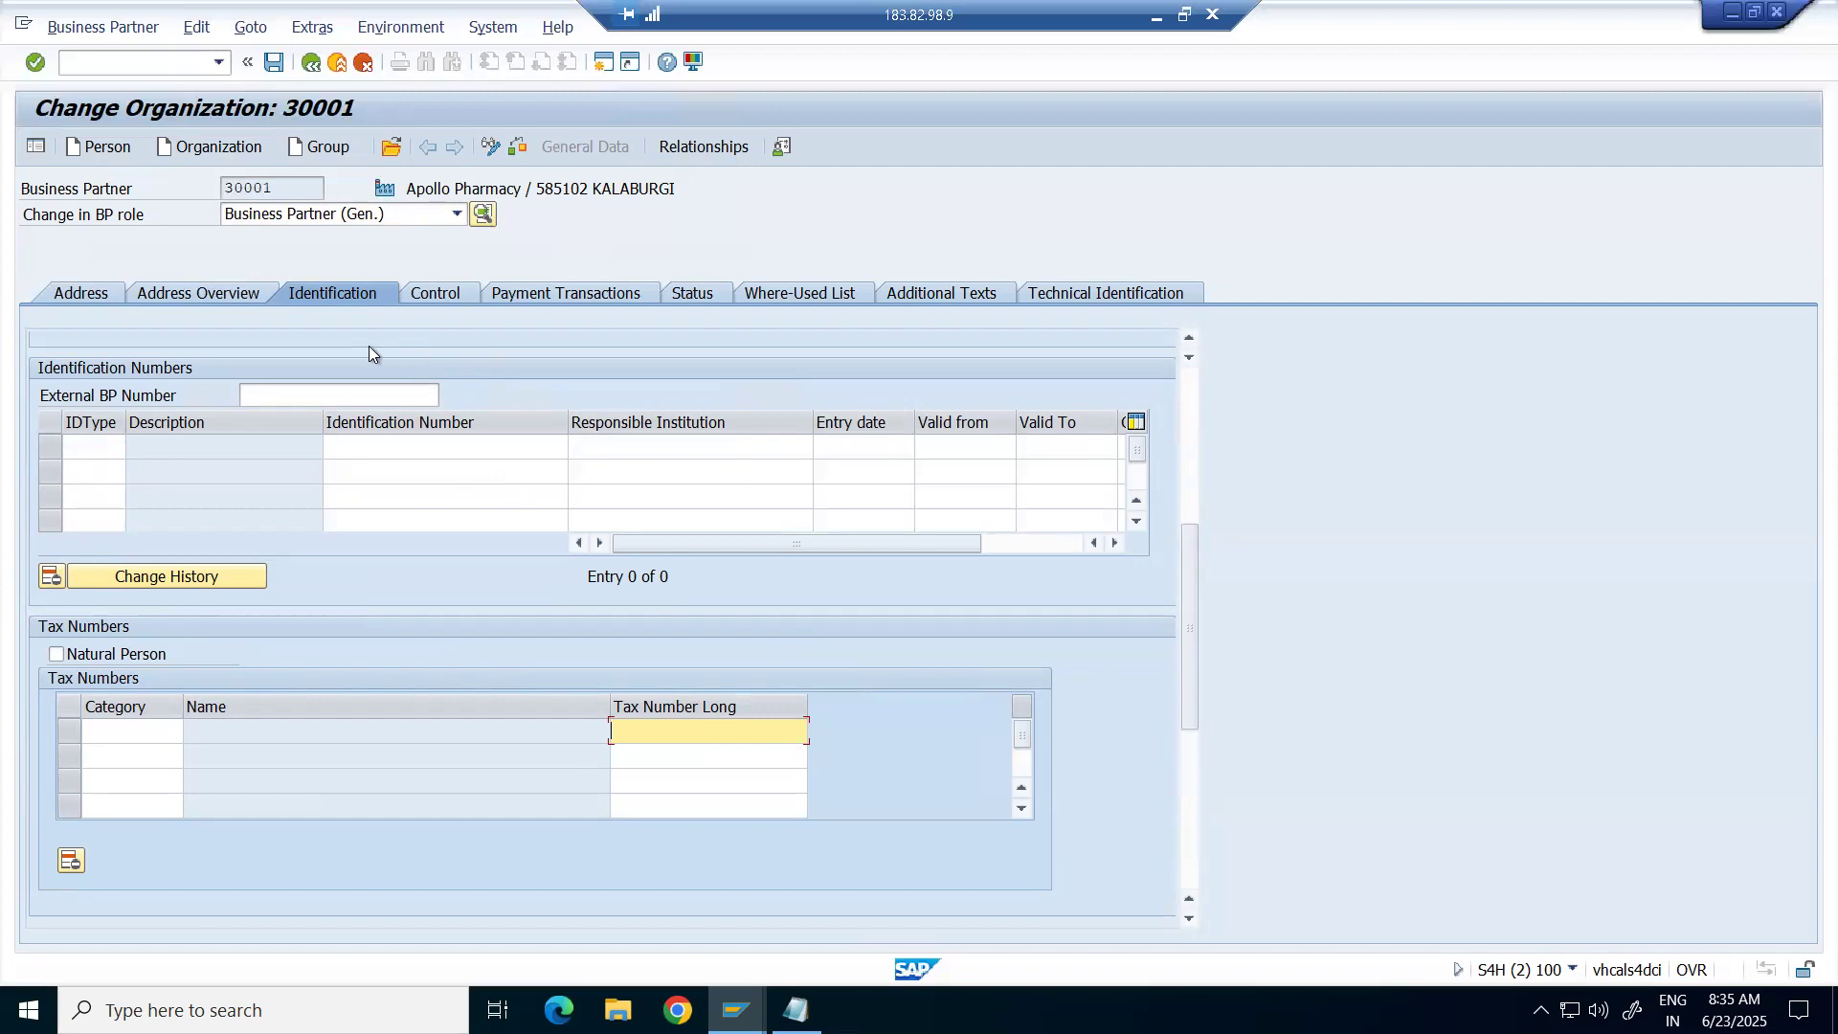
Browse the Address, Identification and Control tabs, ending on Payment Transactions.
left_click(96, 296)
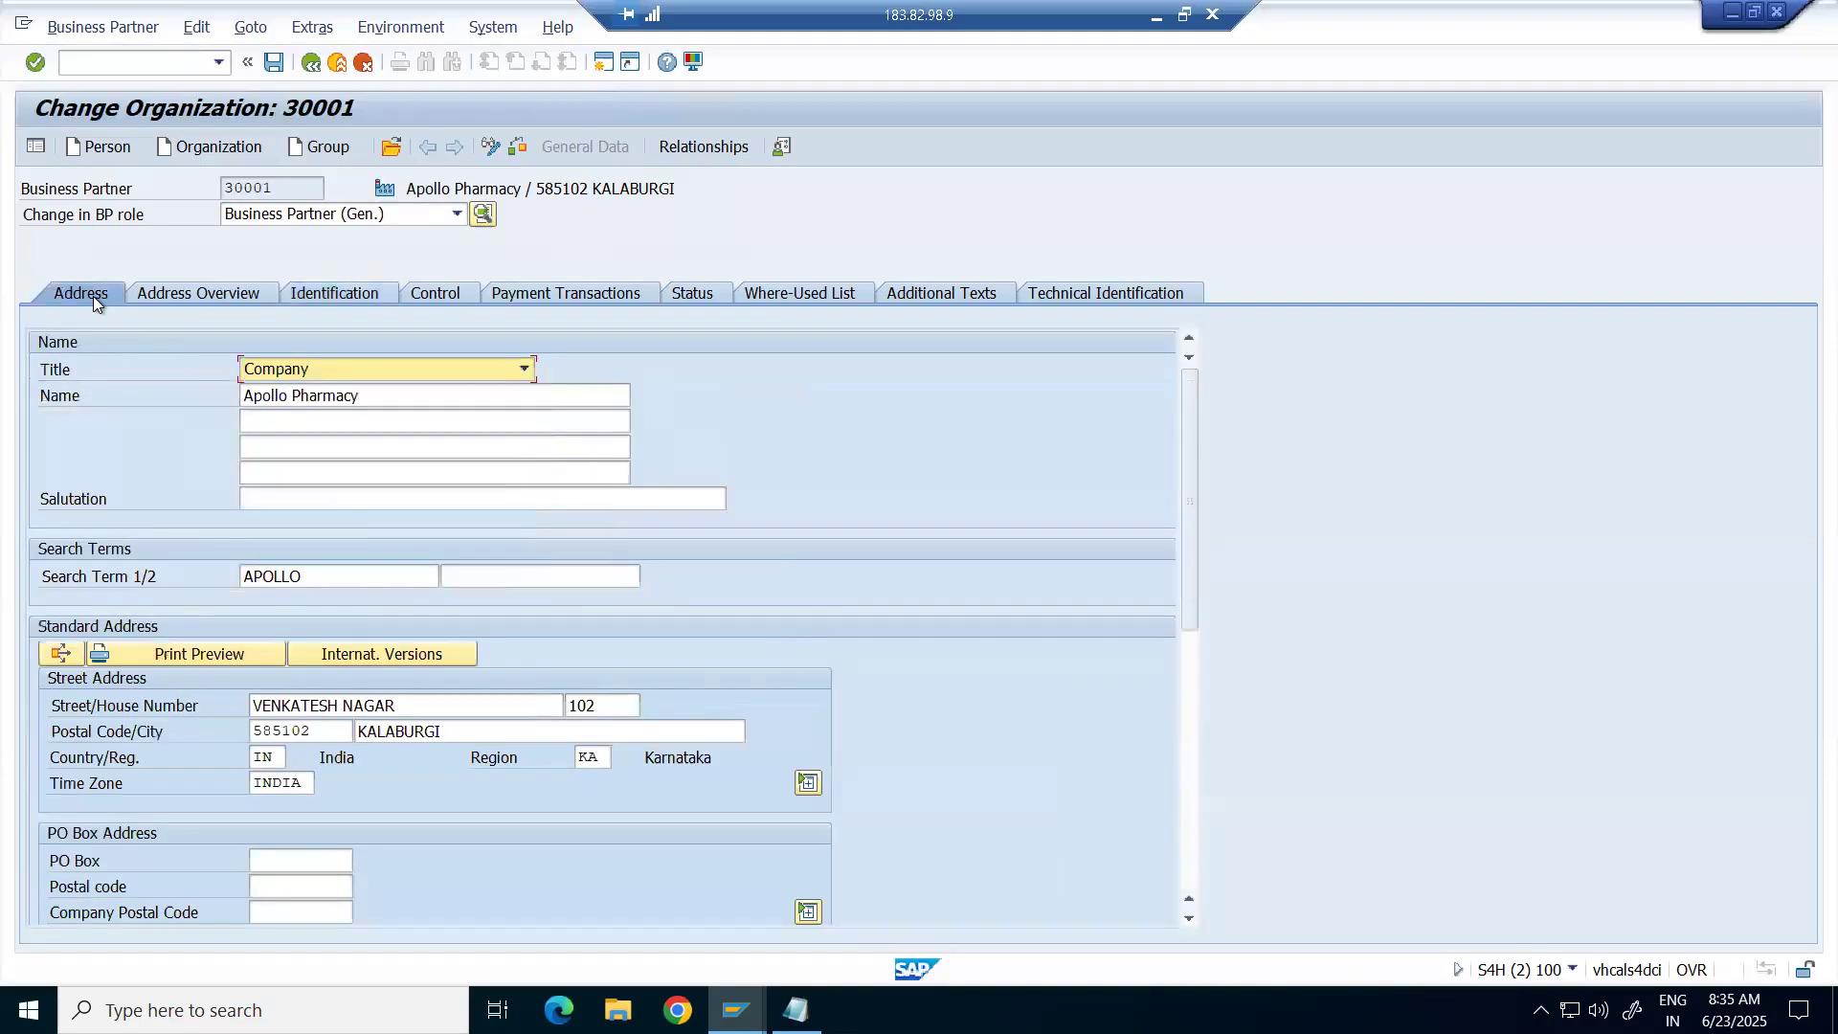
left_click(330, 293)
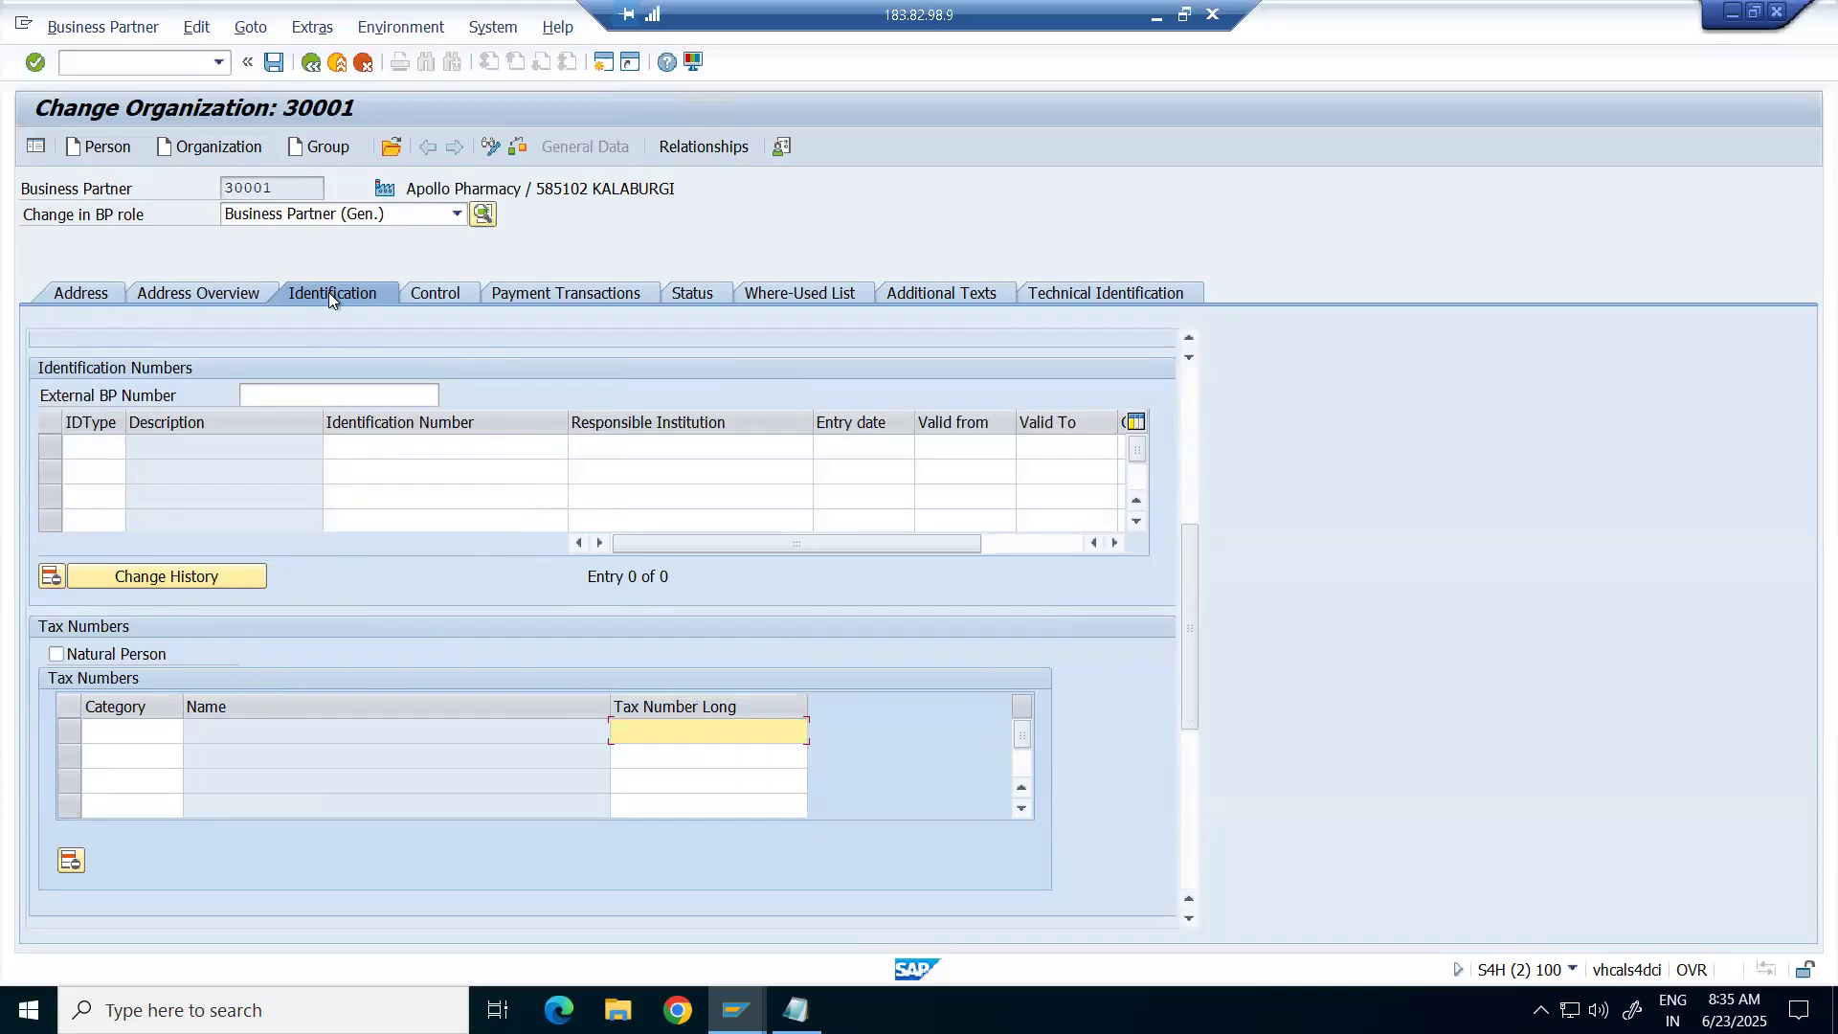
left_click(426, 291)
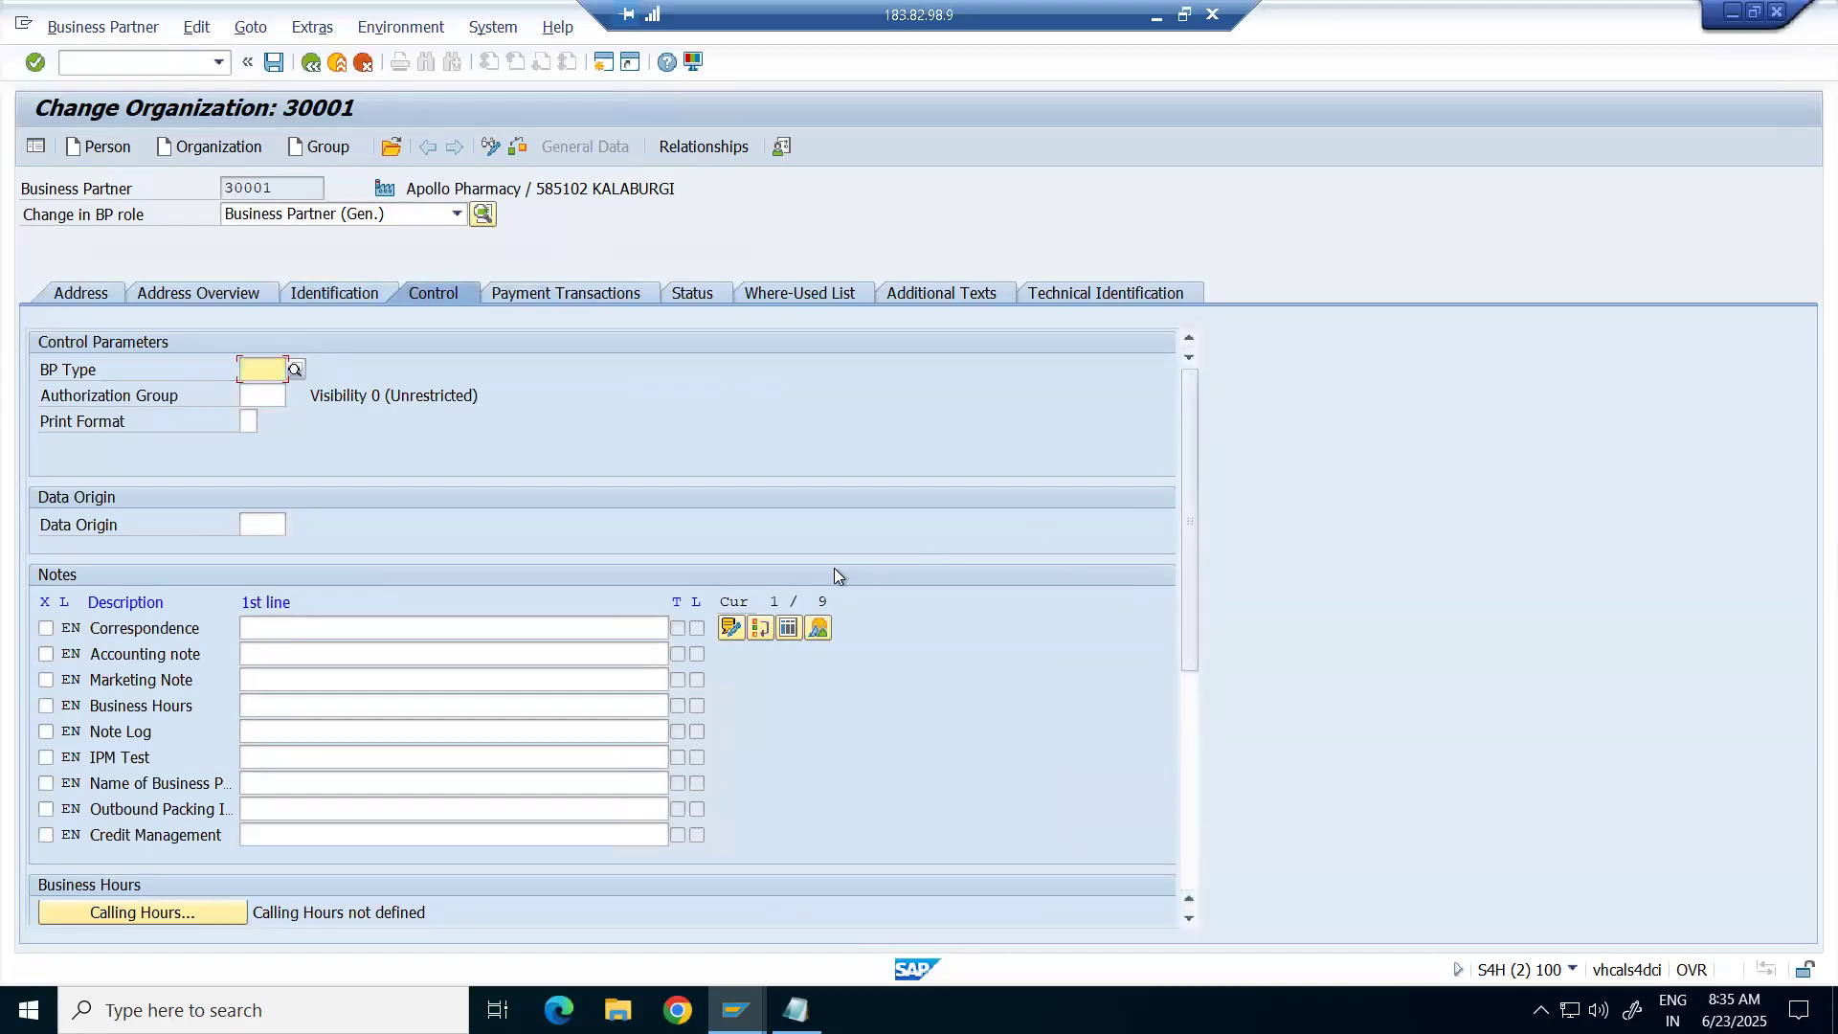
left_click(532, 293)
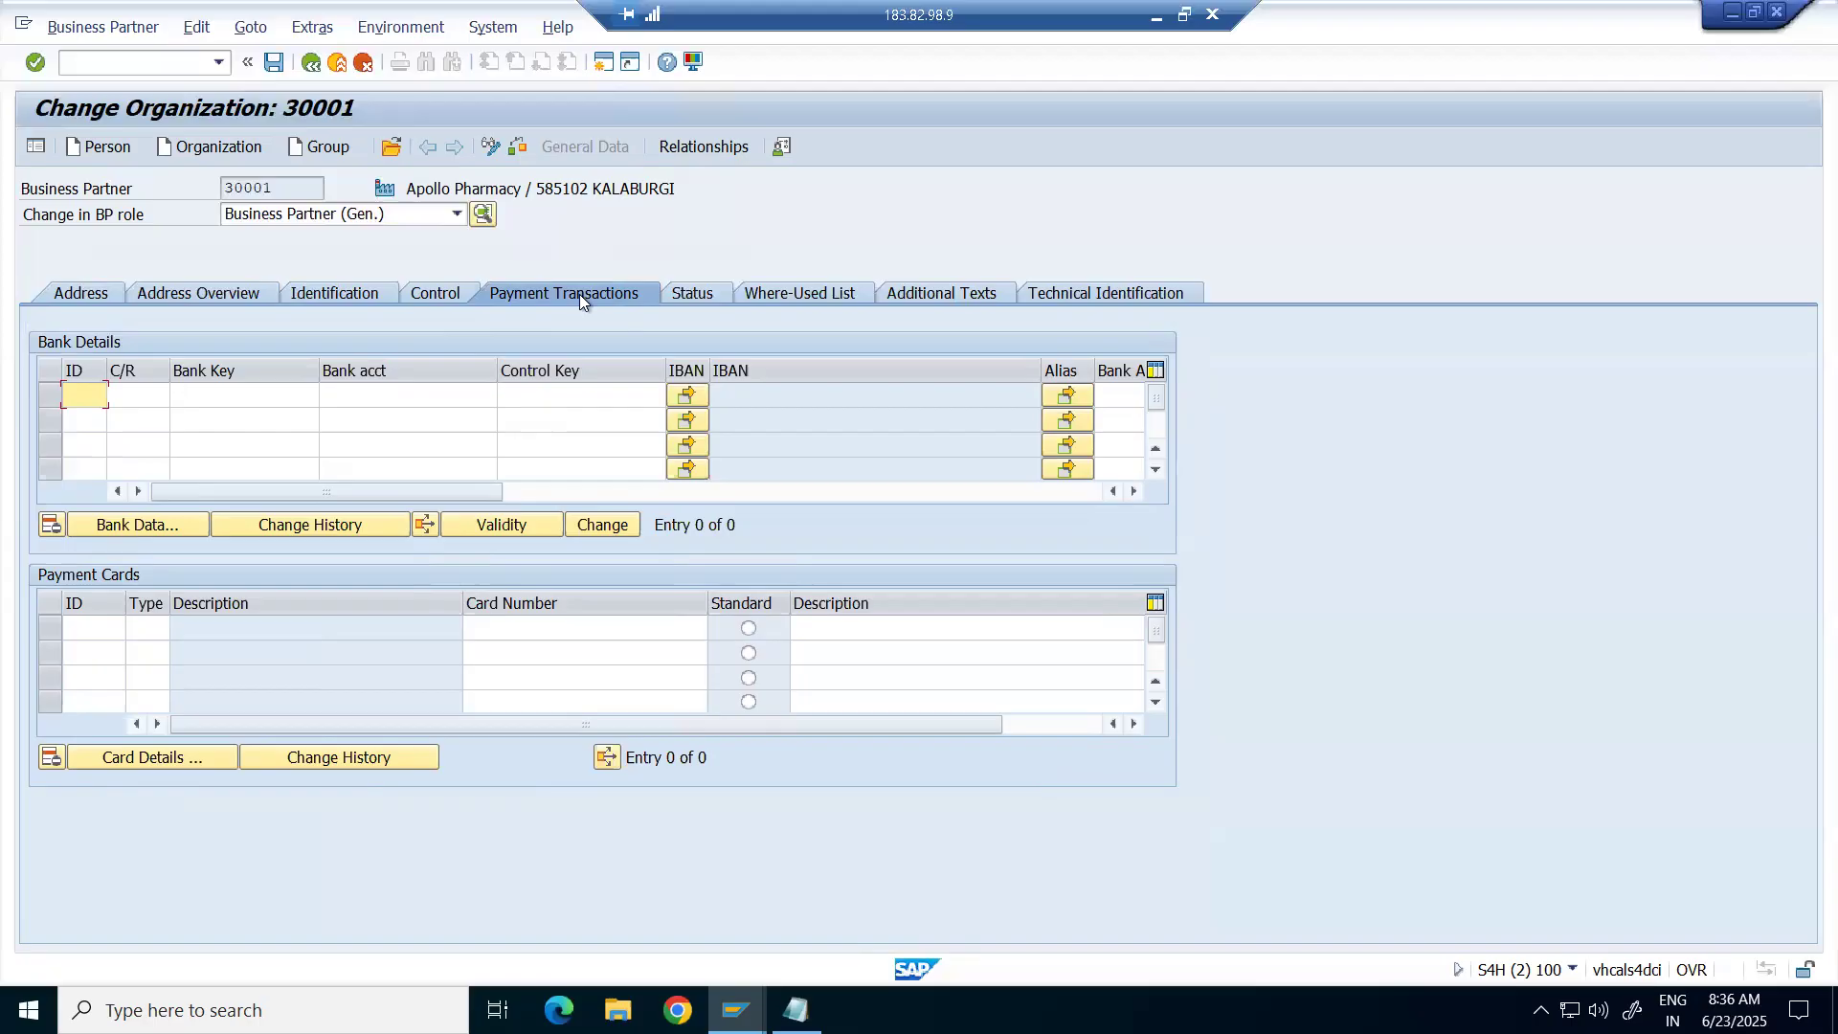
Show the Status tab with archiving flag, central block and not released options.
left_click(713, 301)
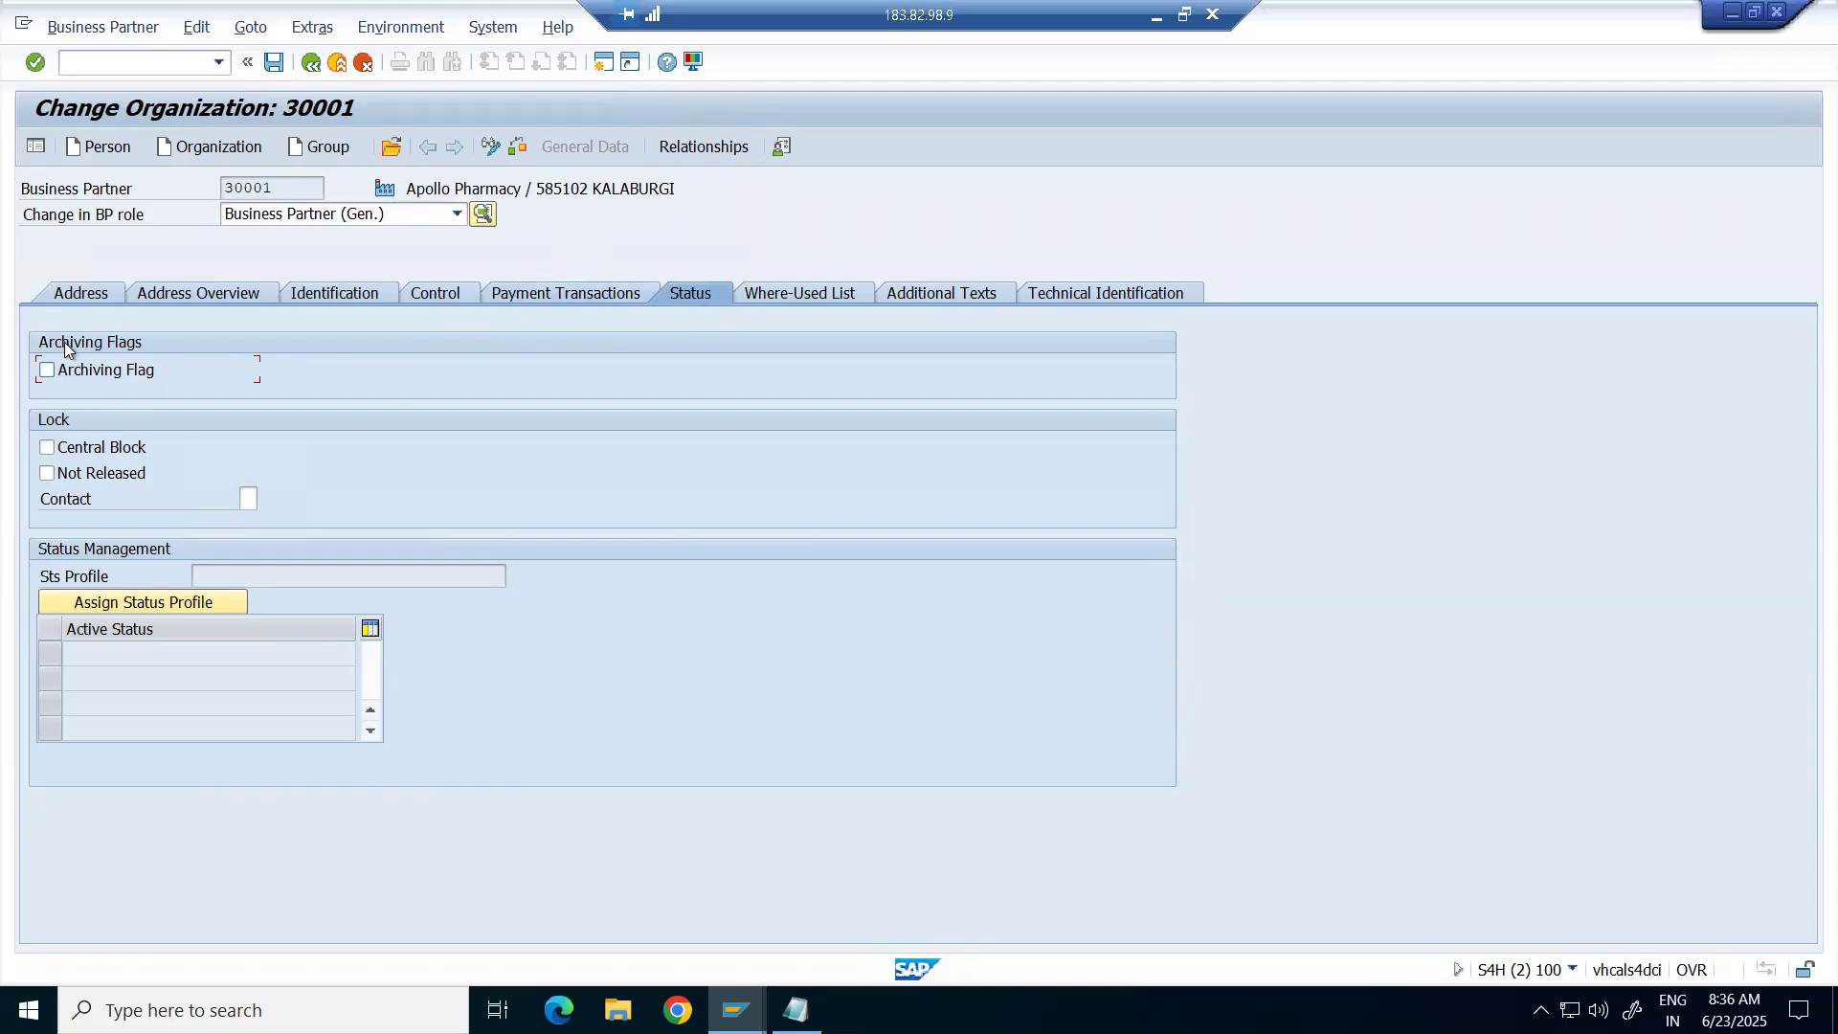
left_click_drag(281, 185, 203, 208)
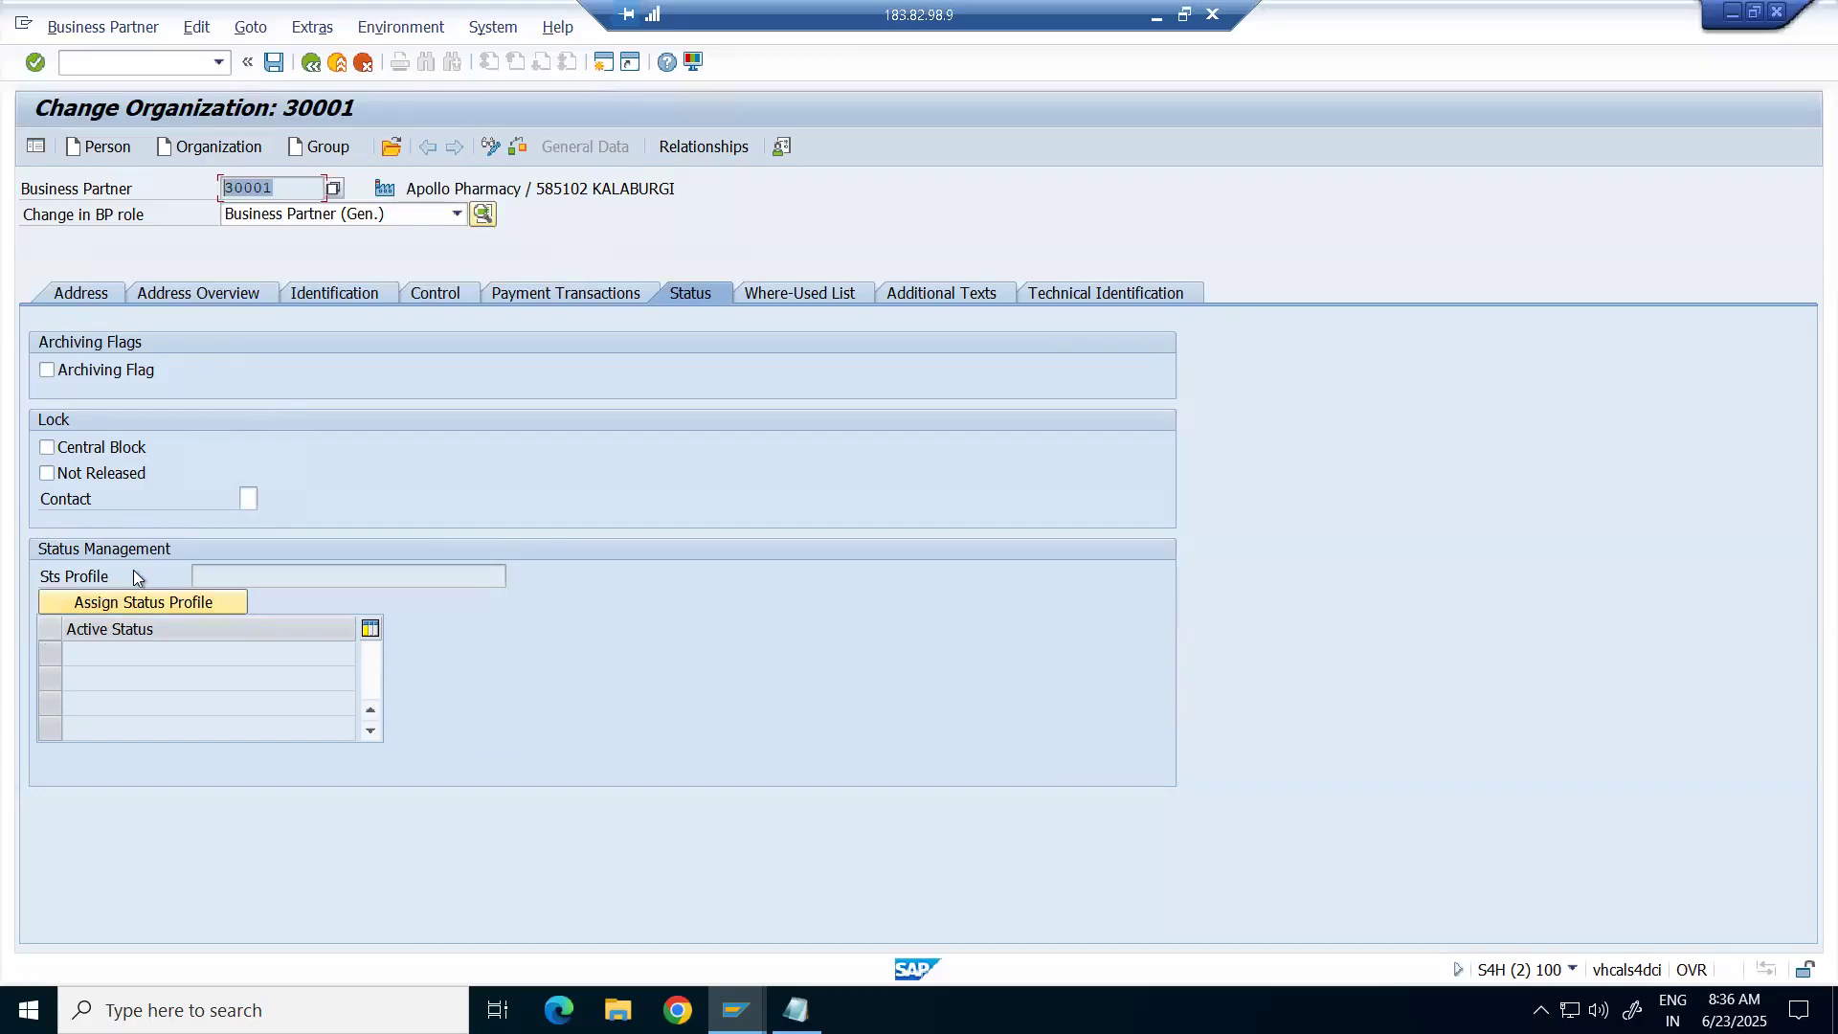
left_click(288, 578)
Open the Status Profile help with F1 and move it up-right, off the Status tab fields.
key("F1")
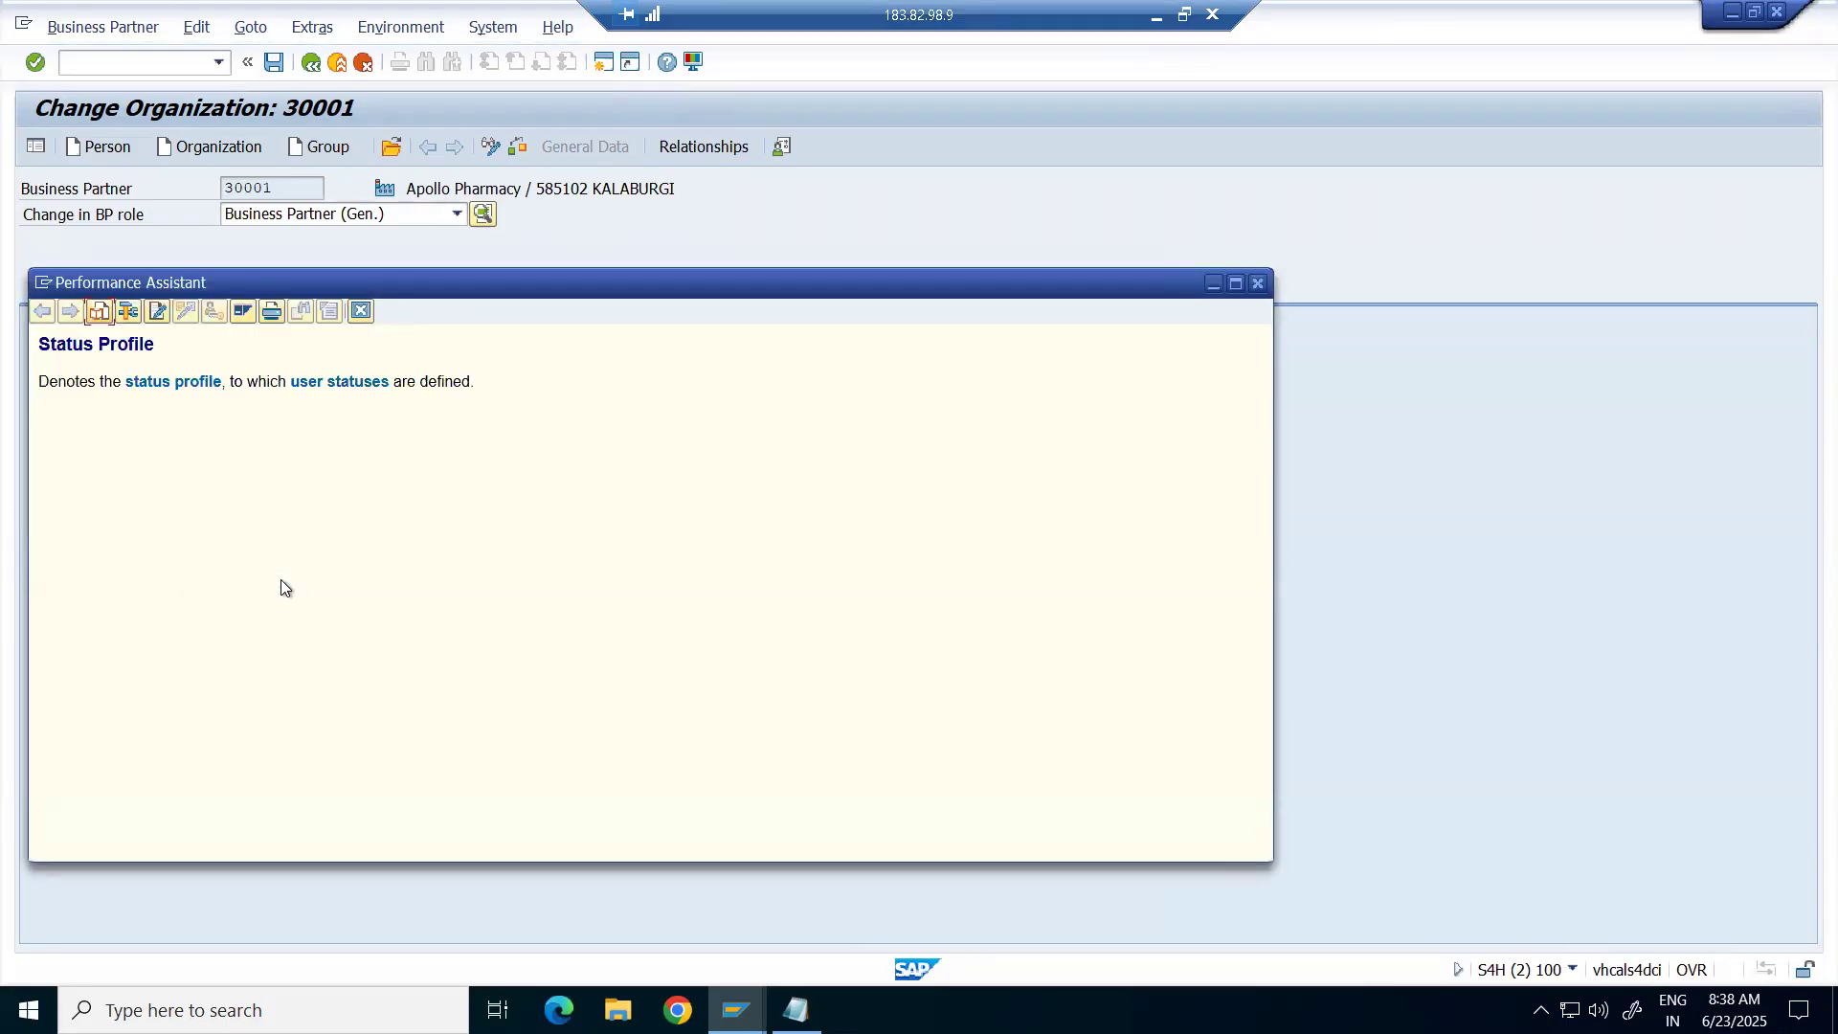
left_click_drag(505, 289, 994, 235)
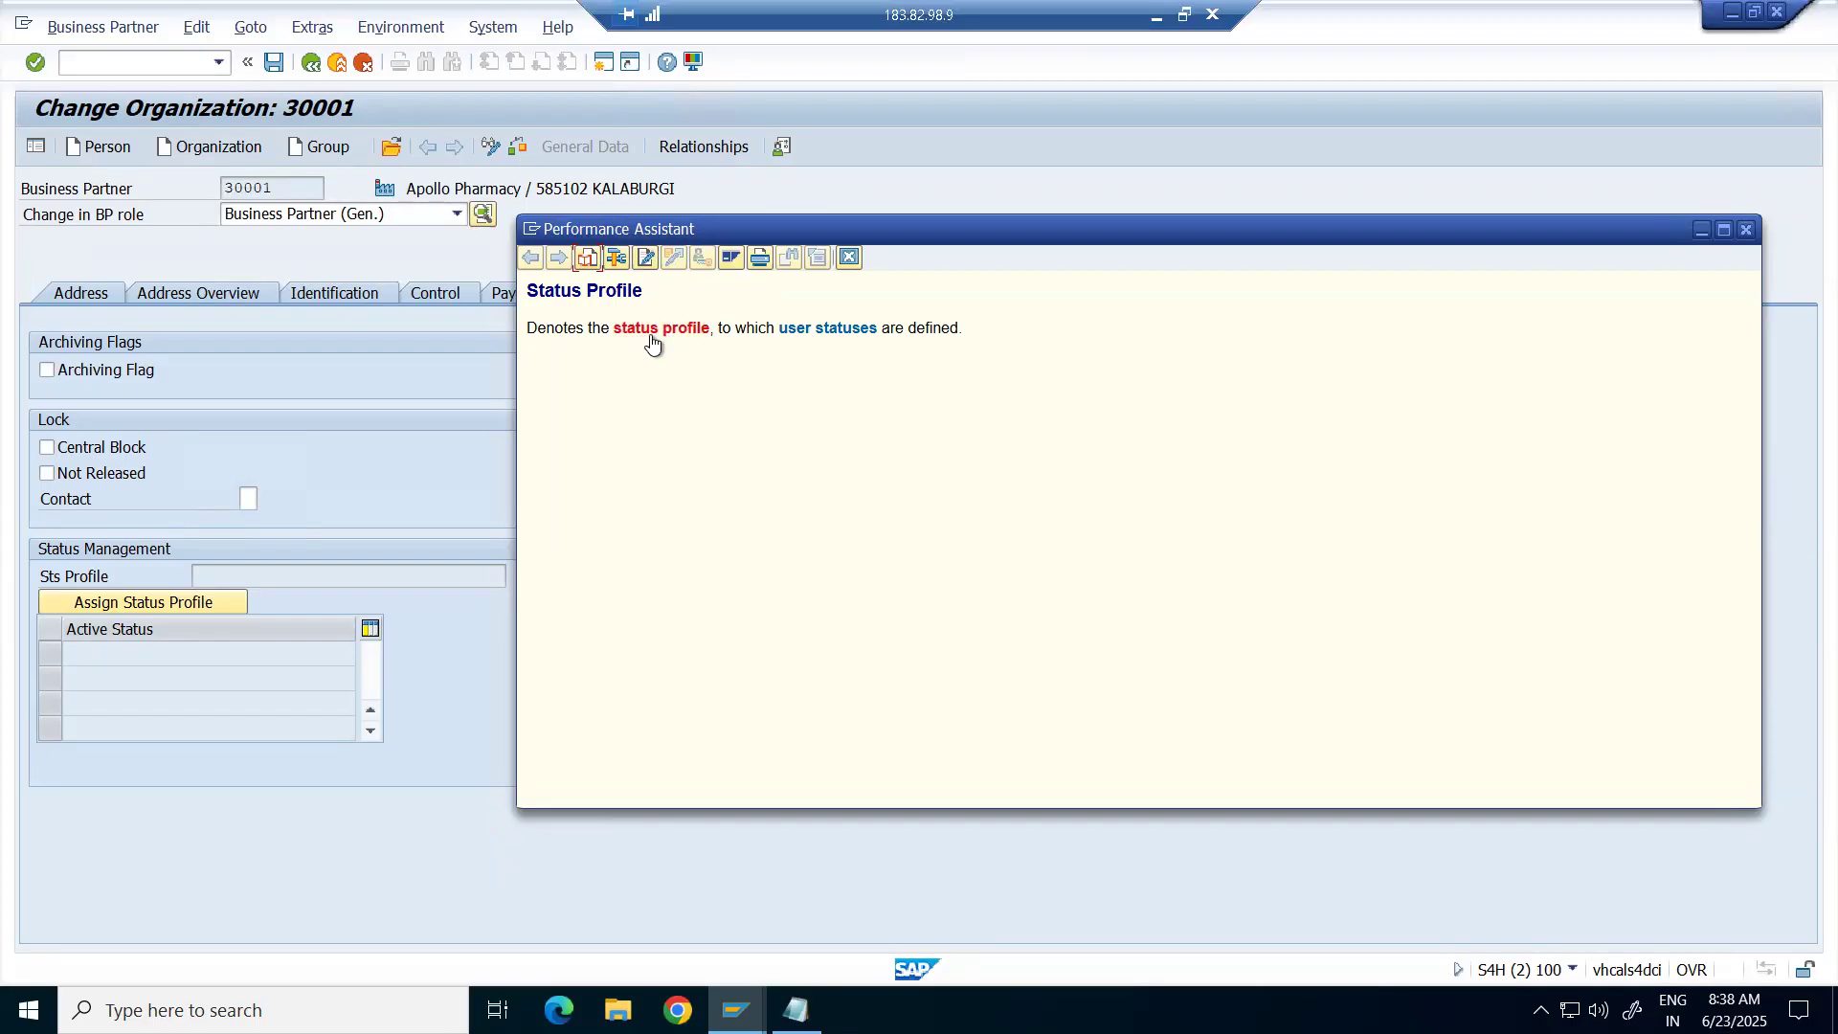
Show the status profile field's Technical Information and move the dialogs aside.
left_click(618, 258)
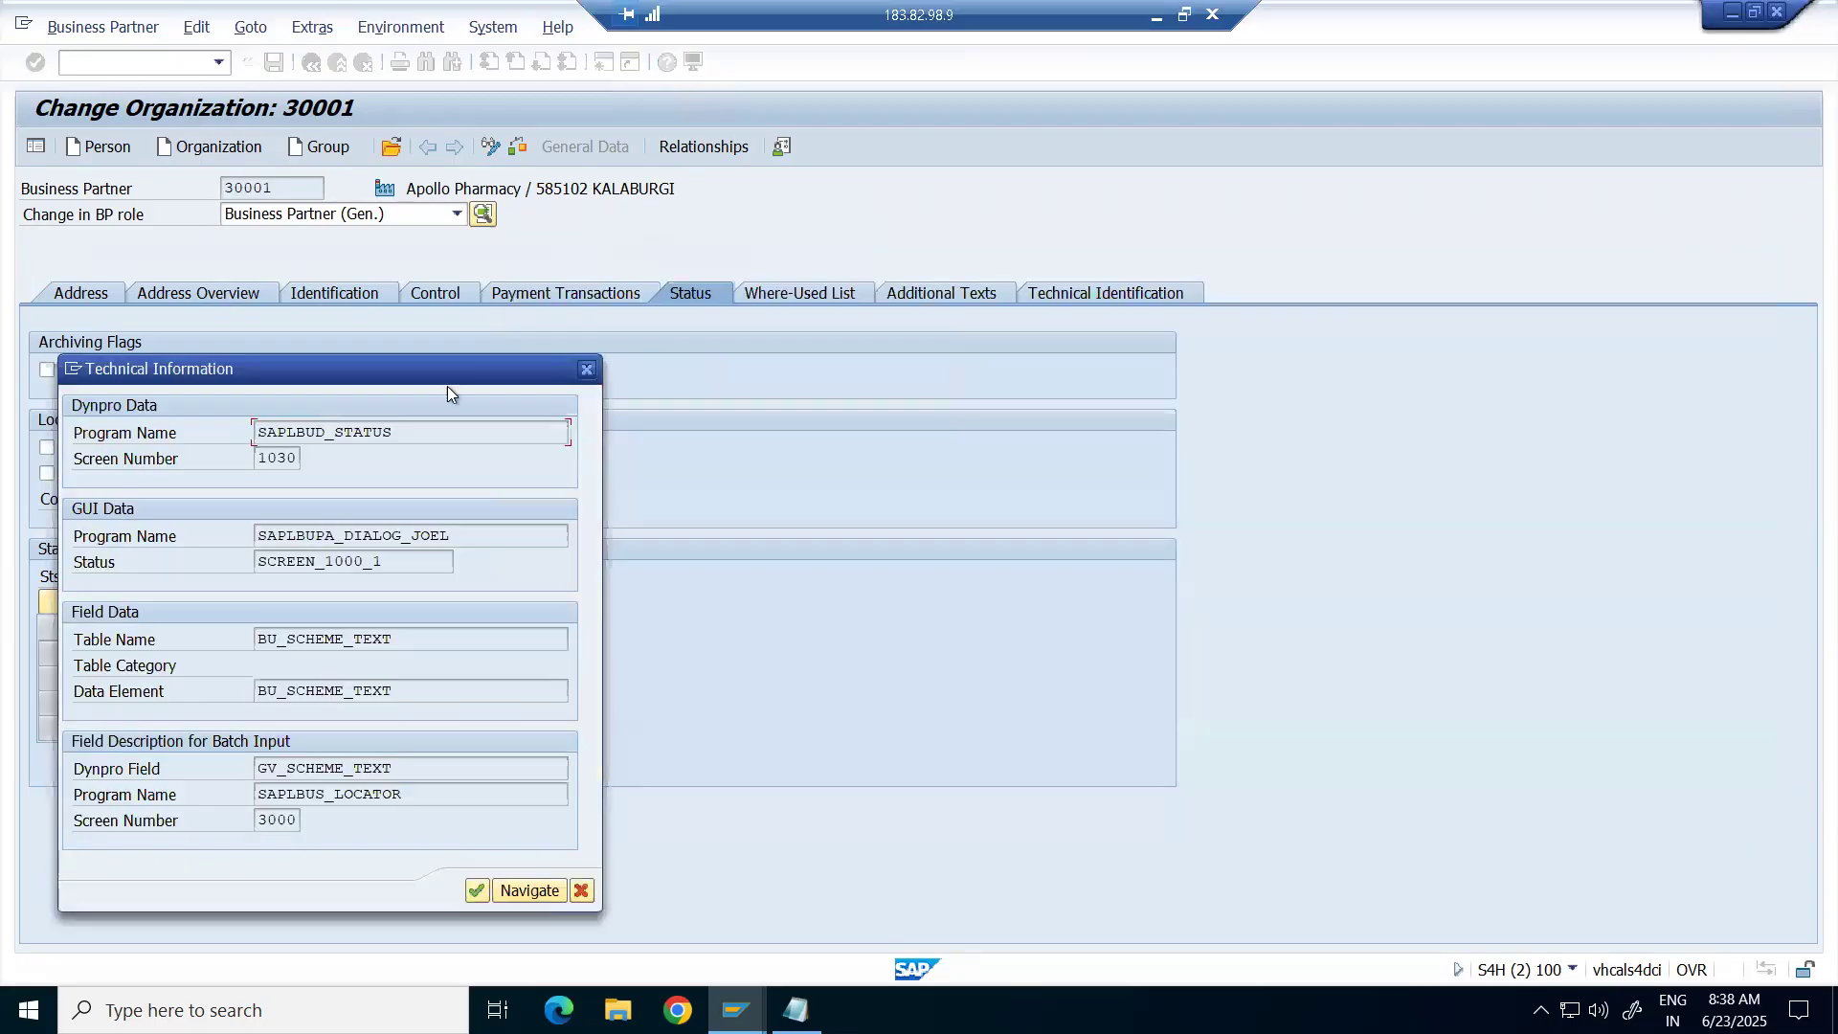
left_click_drag(314, 380, 911, 152)
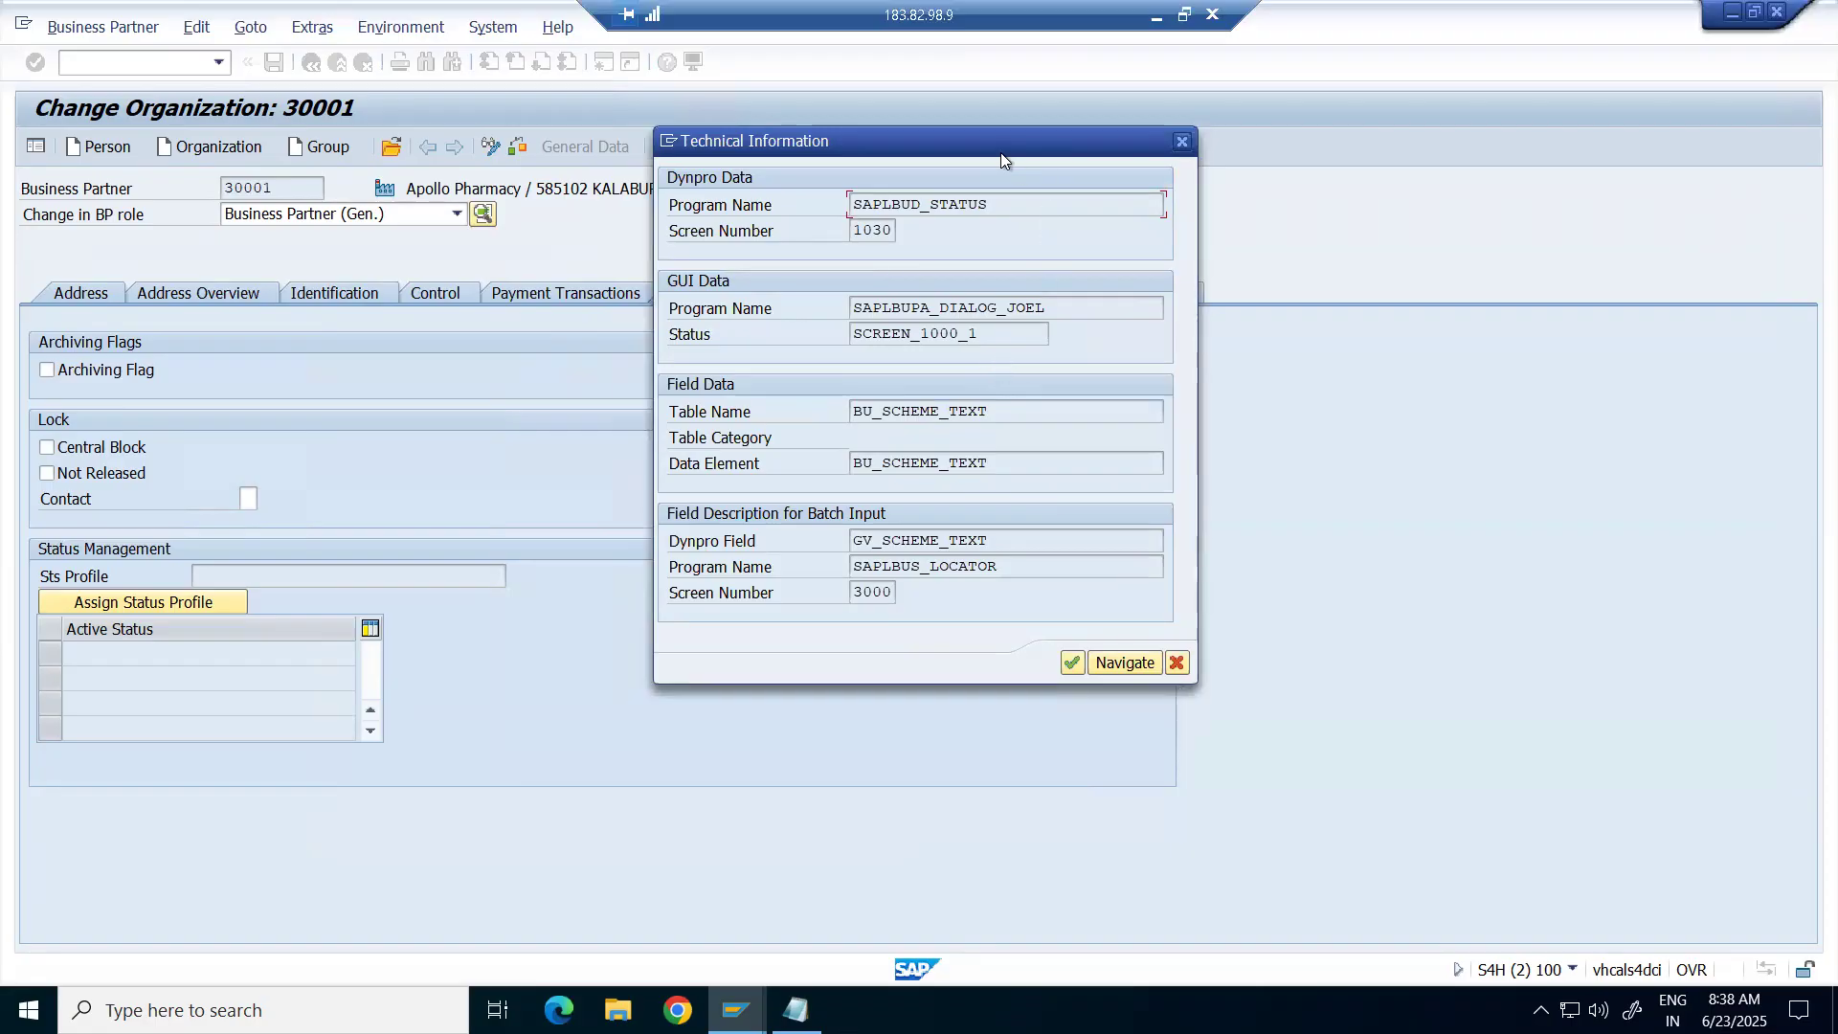
left_click_drag(1001, 153, 951, 216)
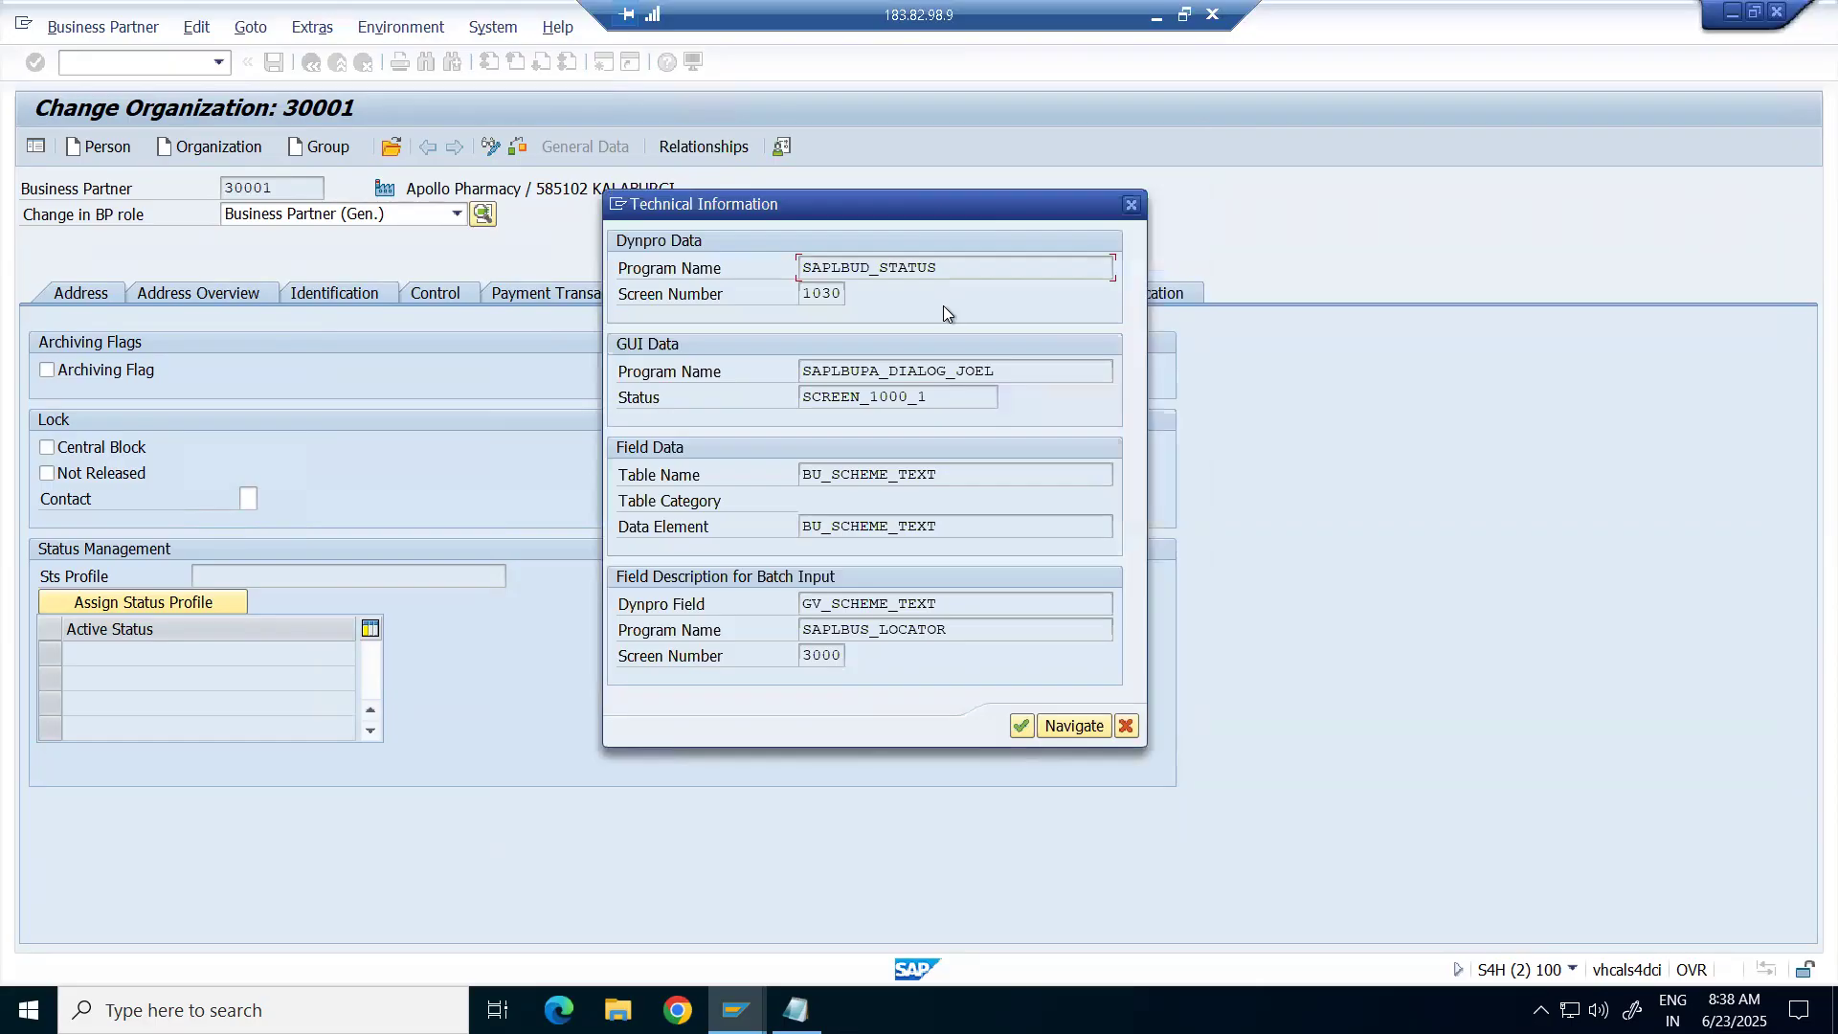
left_click_drag(887, 211, 969, 198)
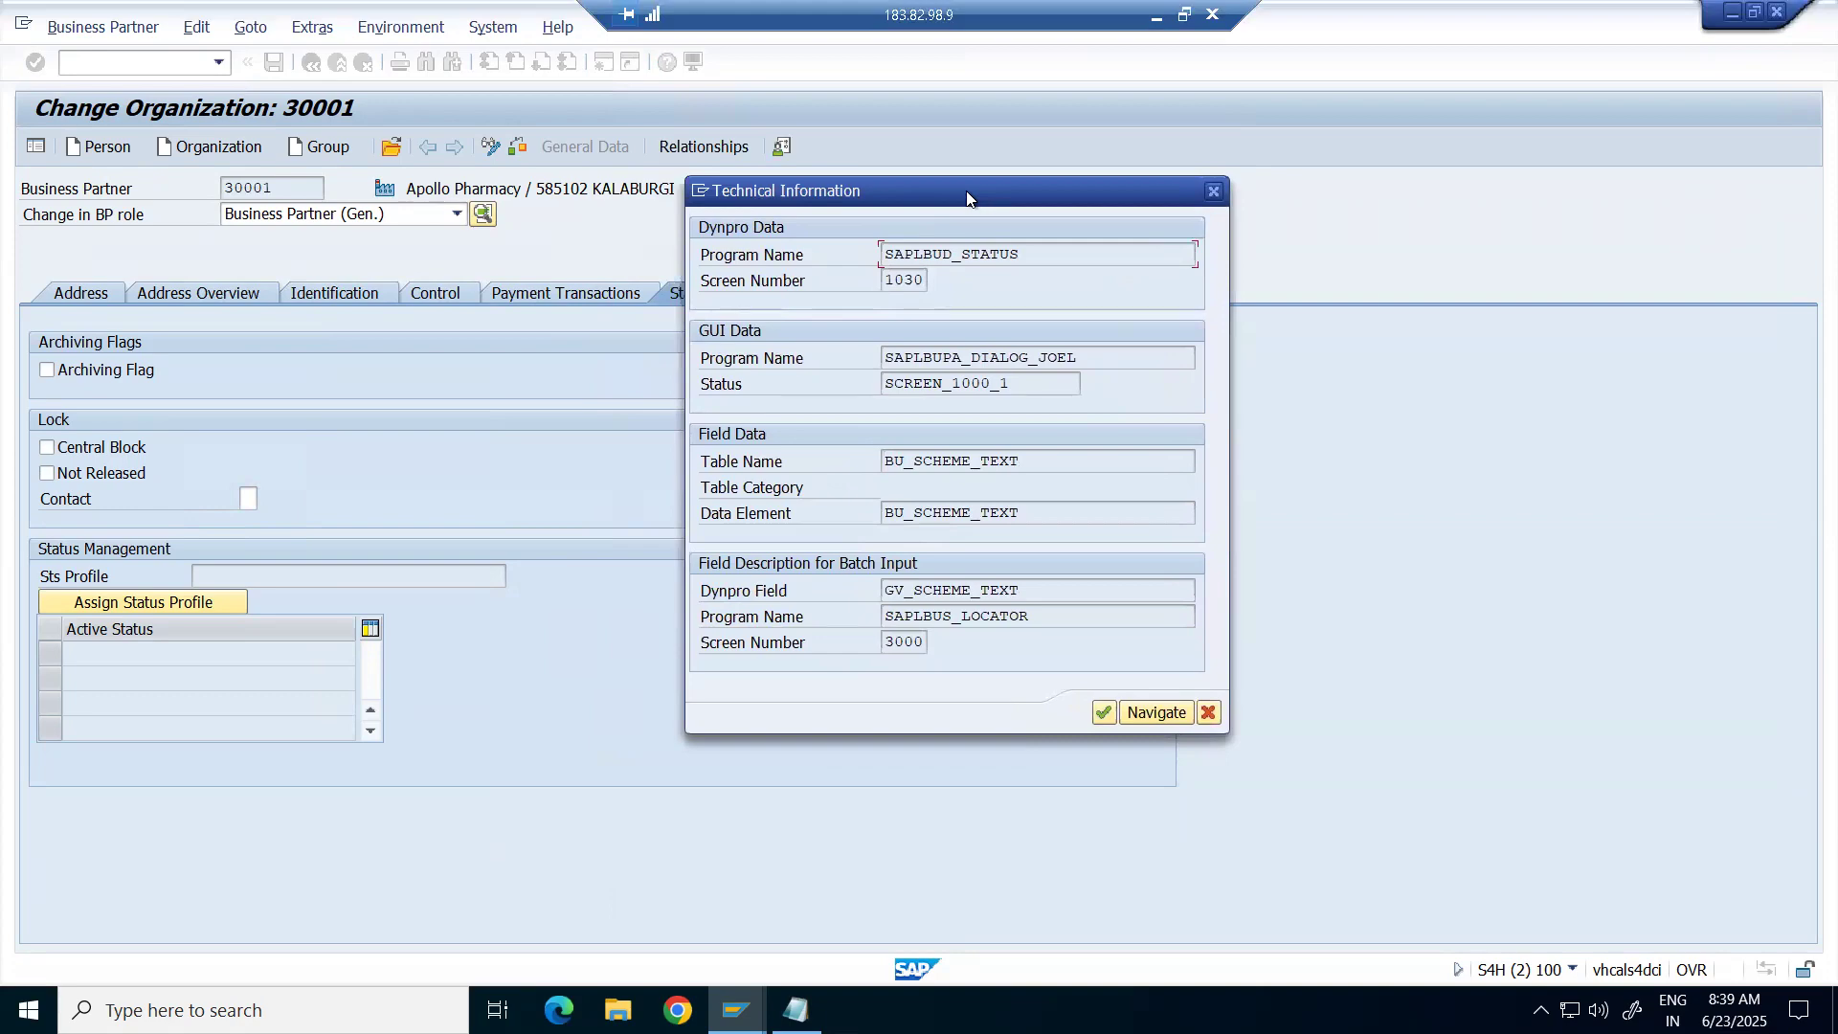
Check the Excel notes, then select program SAPLBUD_STATUS and screen number 1030.
left_click(1166, 19)
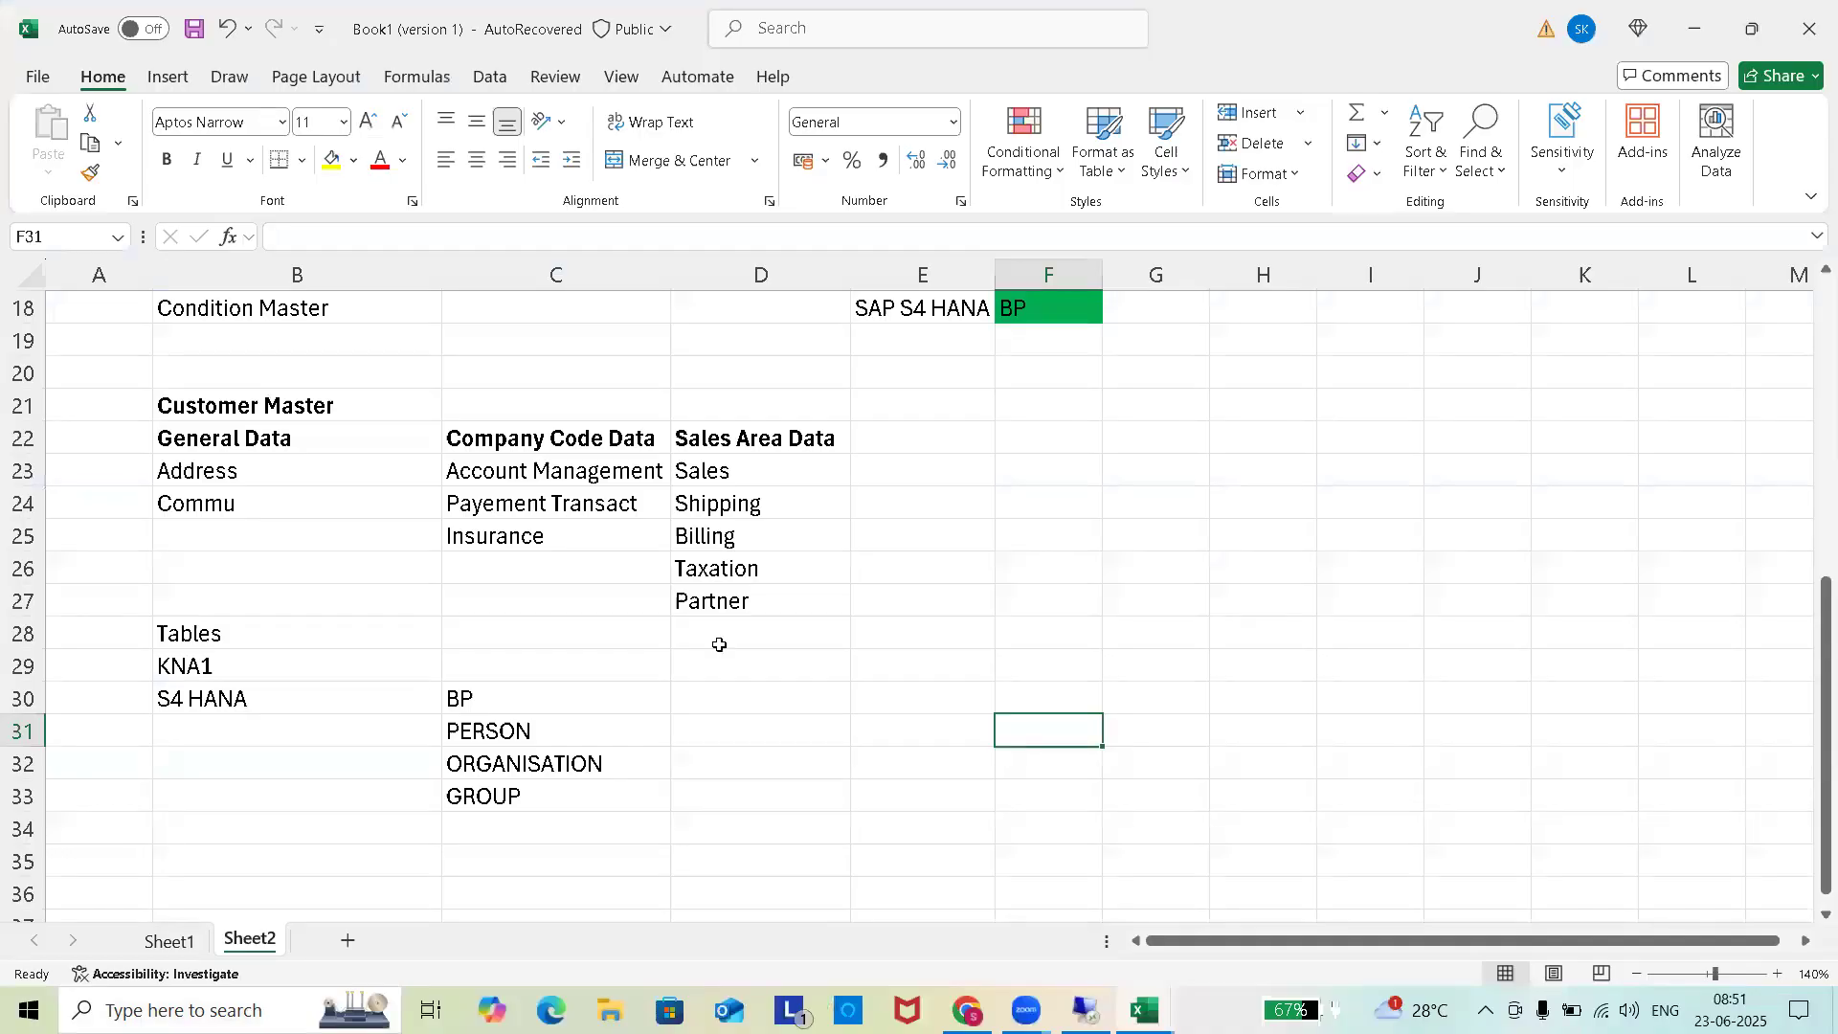
left_click(1085, 1010)
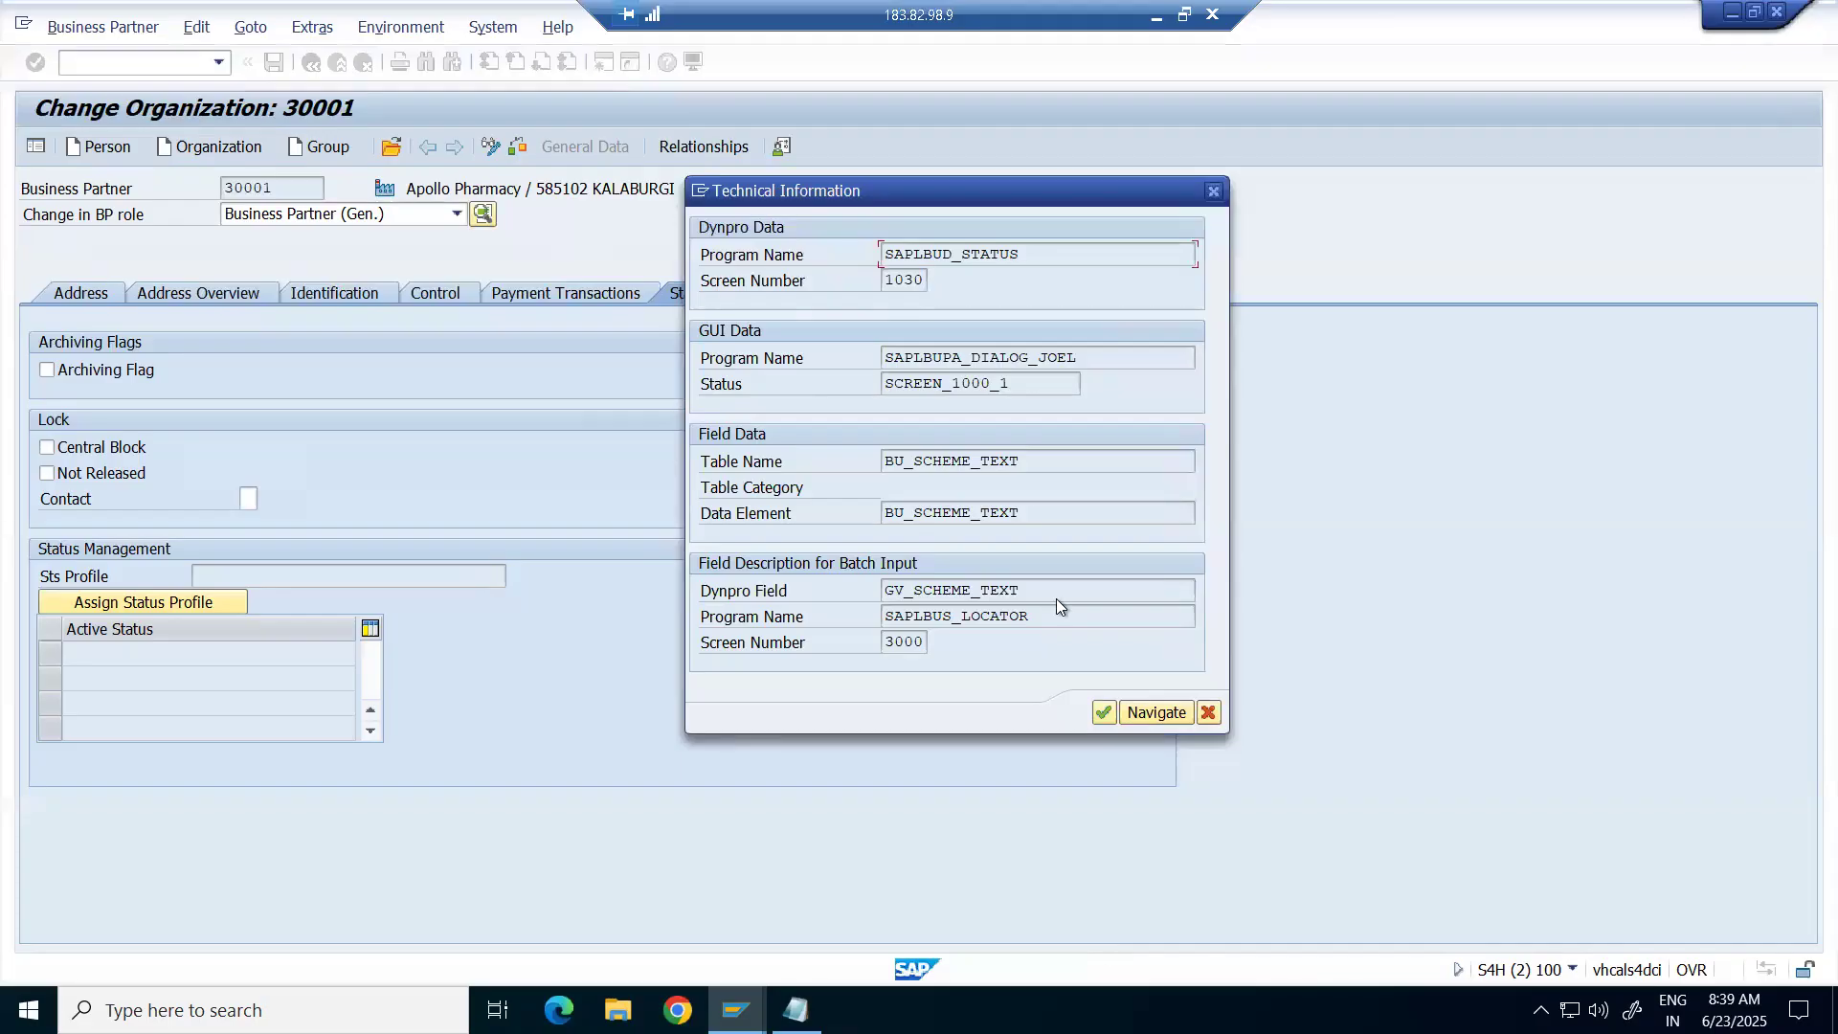
left_click_drag(879, 191, 1226, 147)
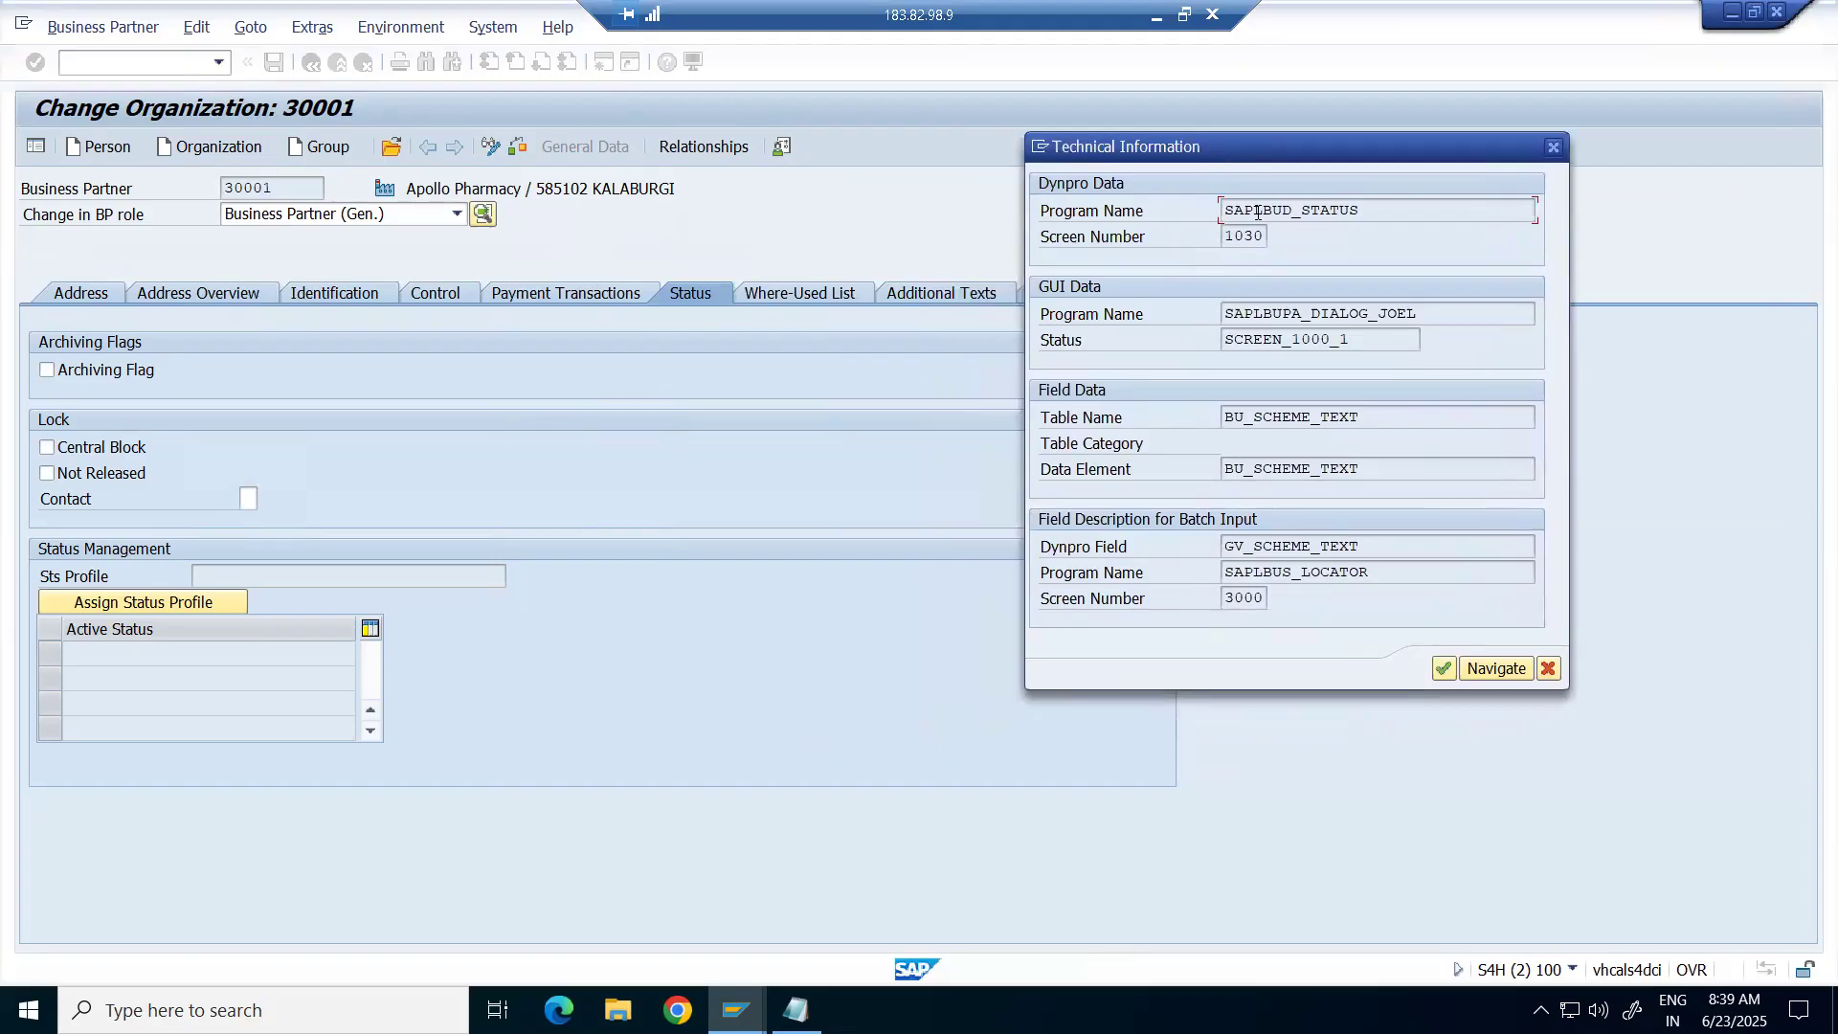
left_click_drag(1390, 218, 1189, 222)
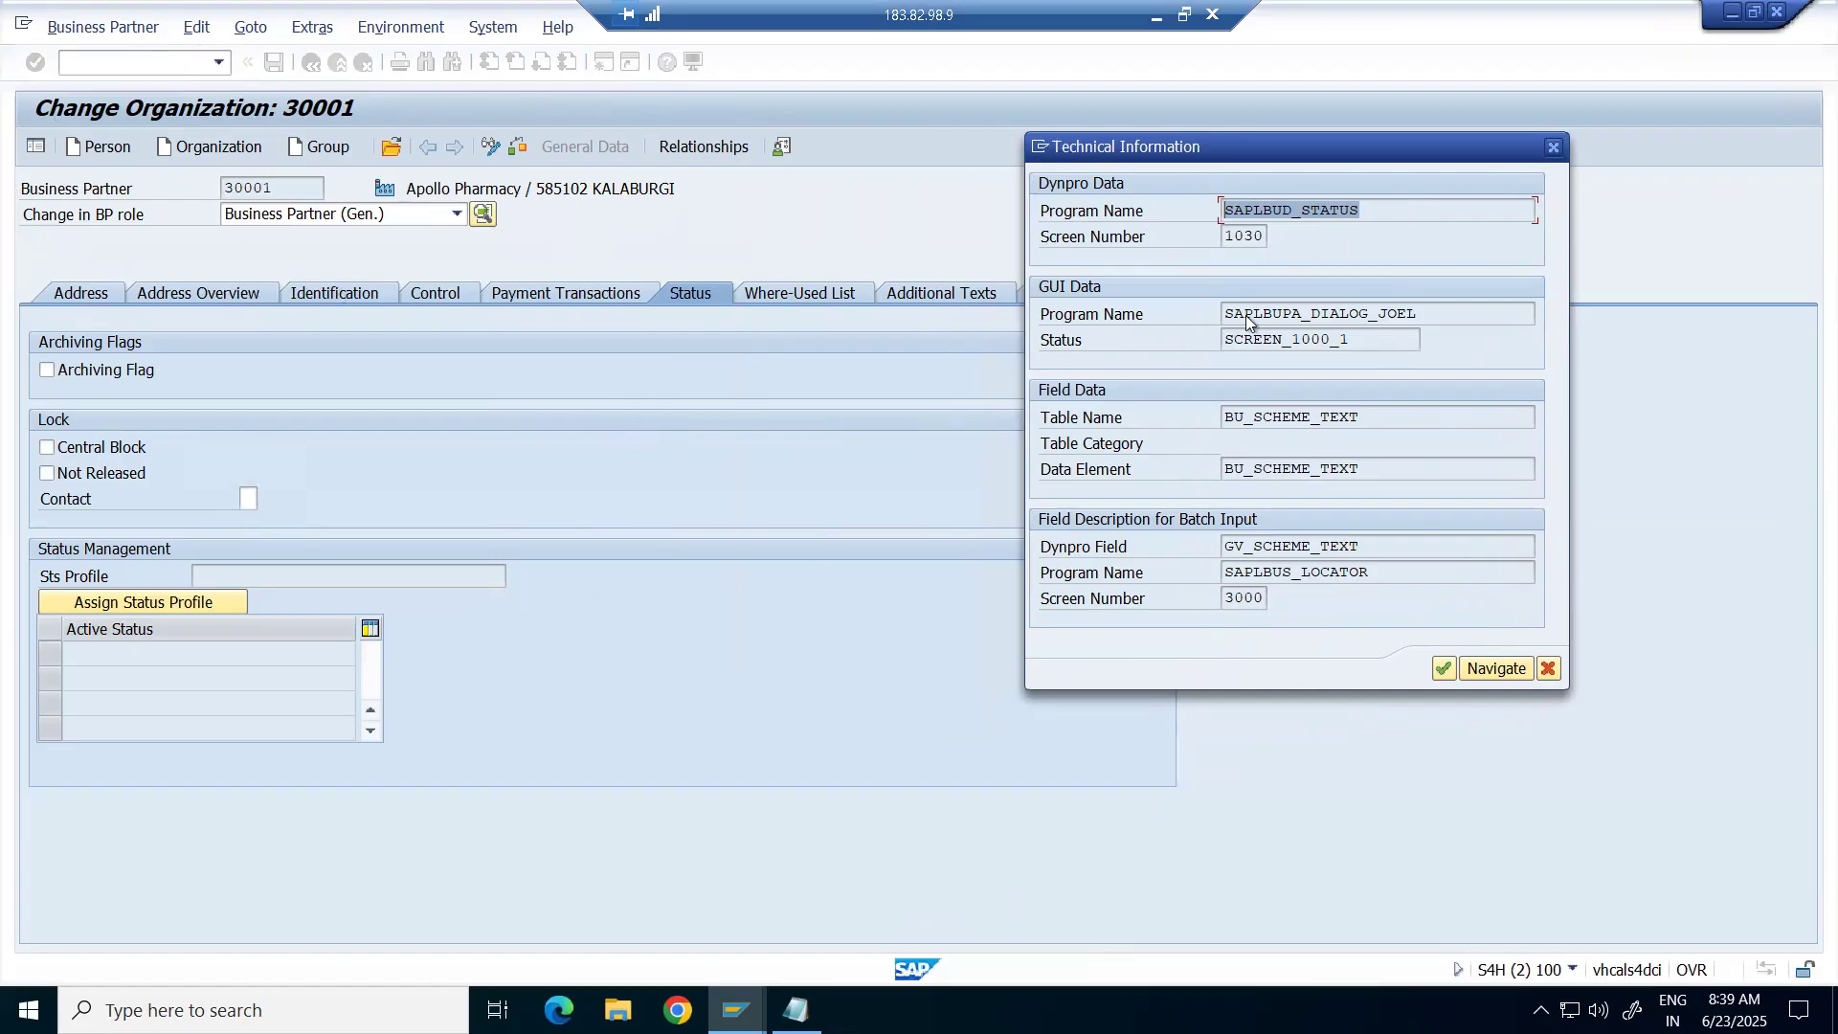
left_click_drag(1223, 236, 1269, 227)
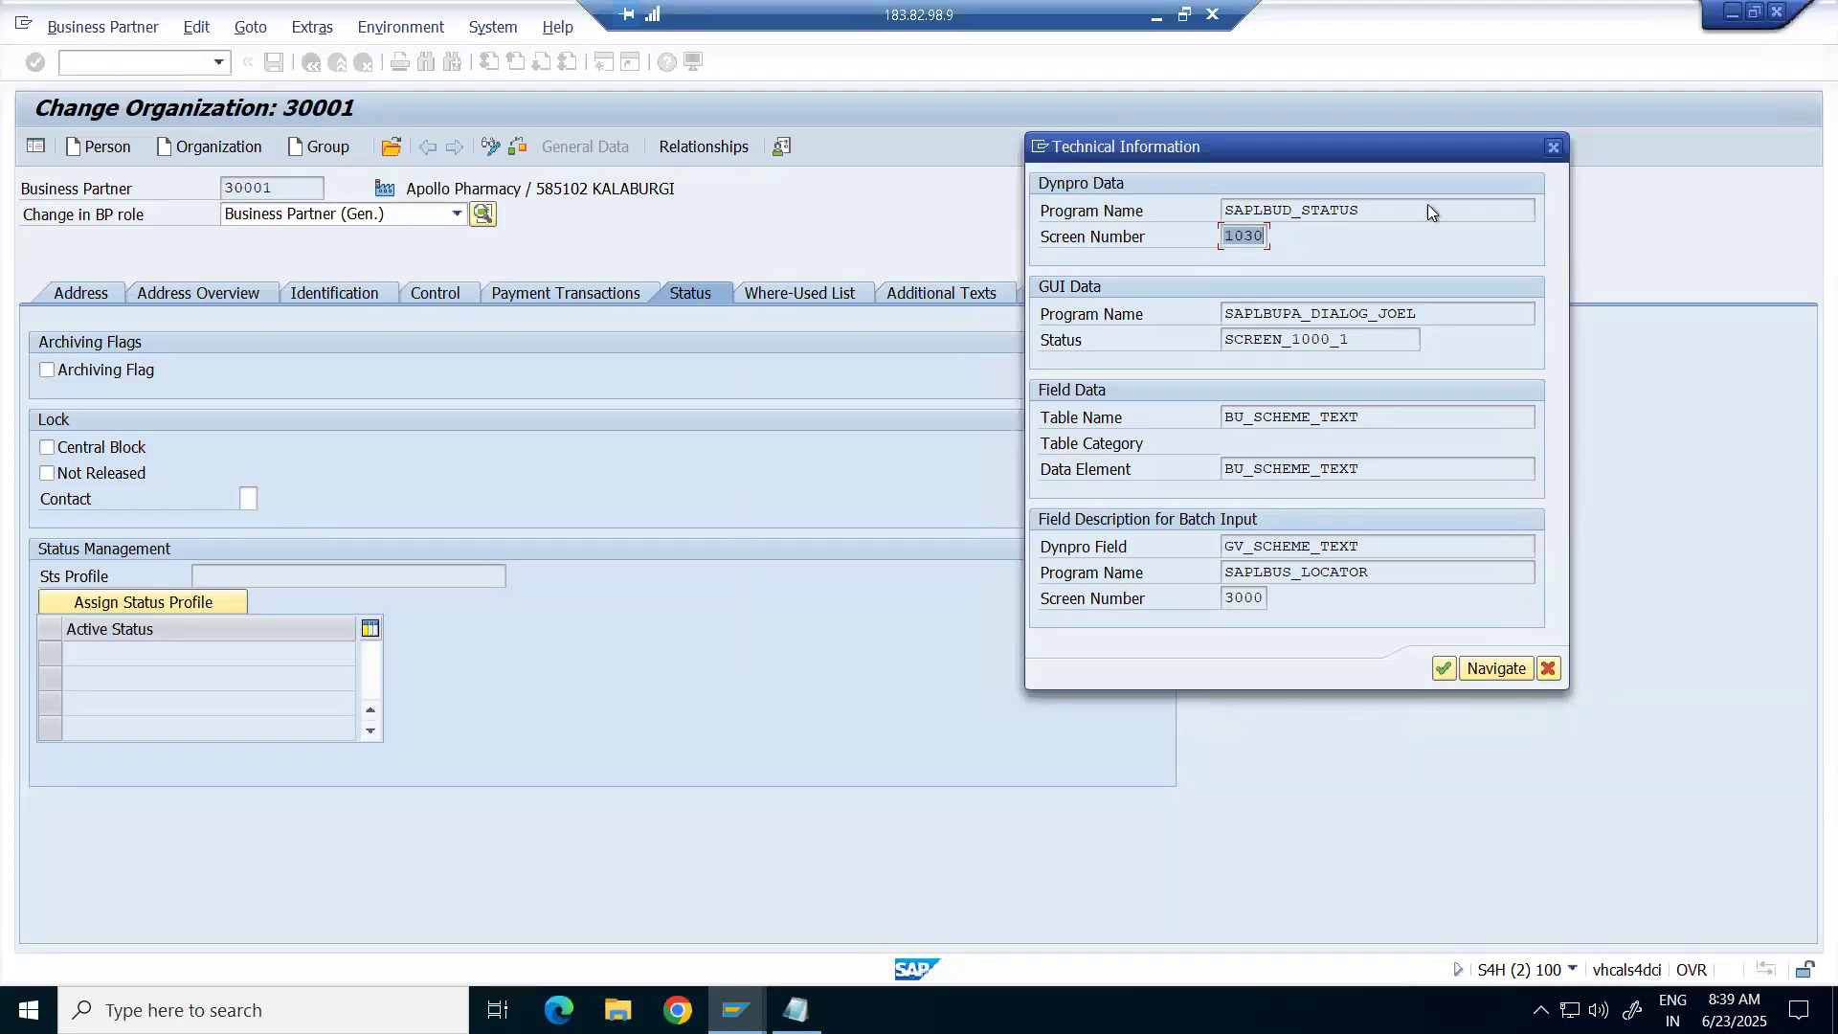
left_click_drag(1379, 211, 1243, 230)
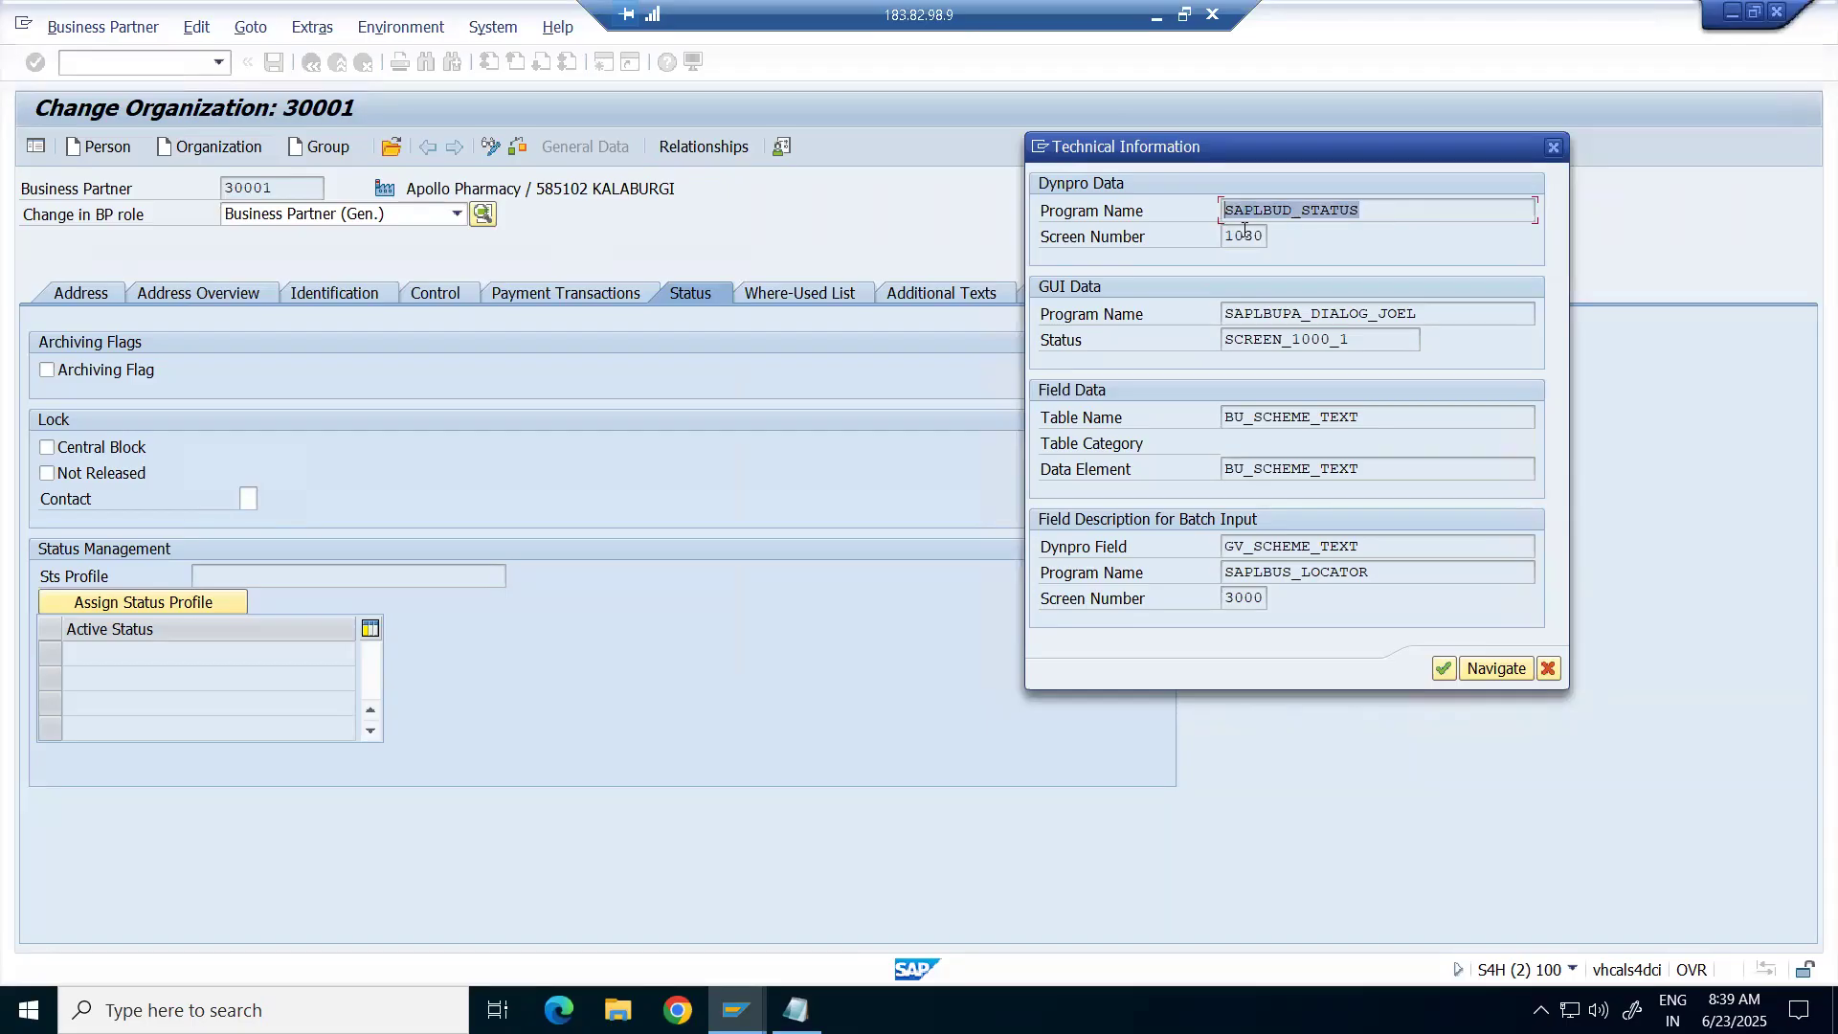
double_click(1234, 239)
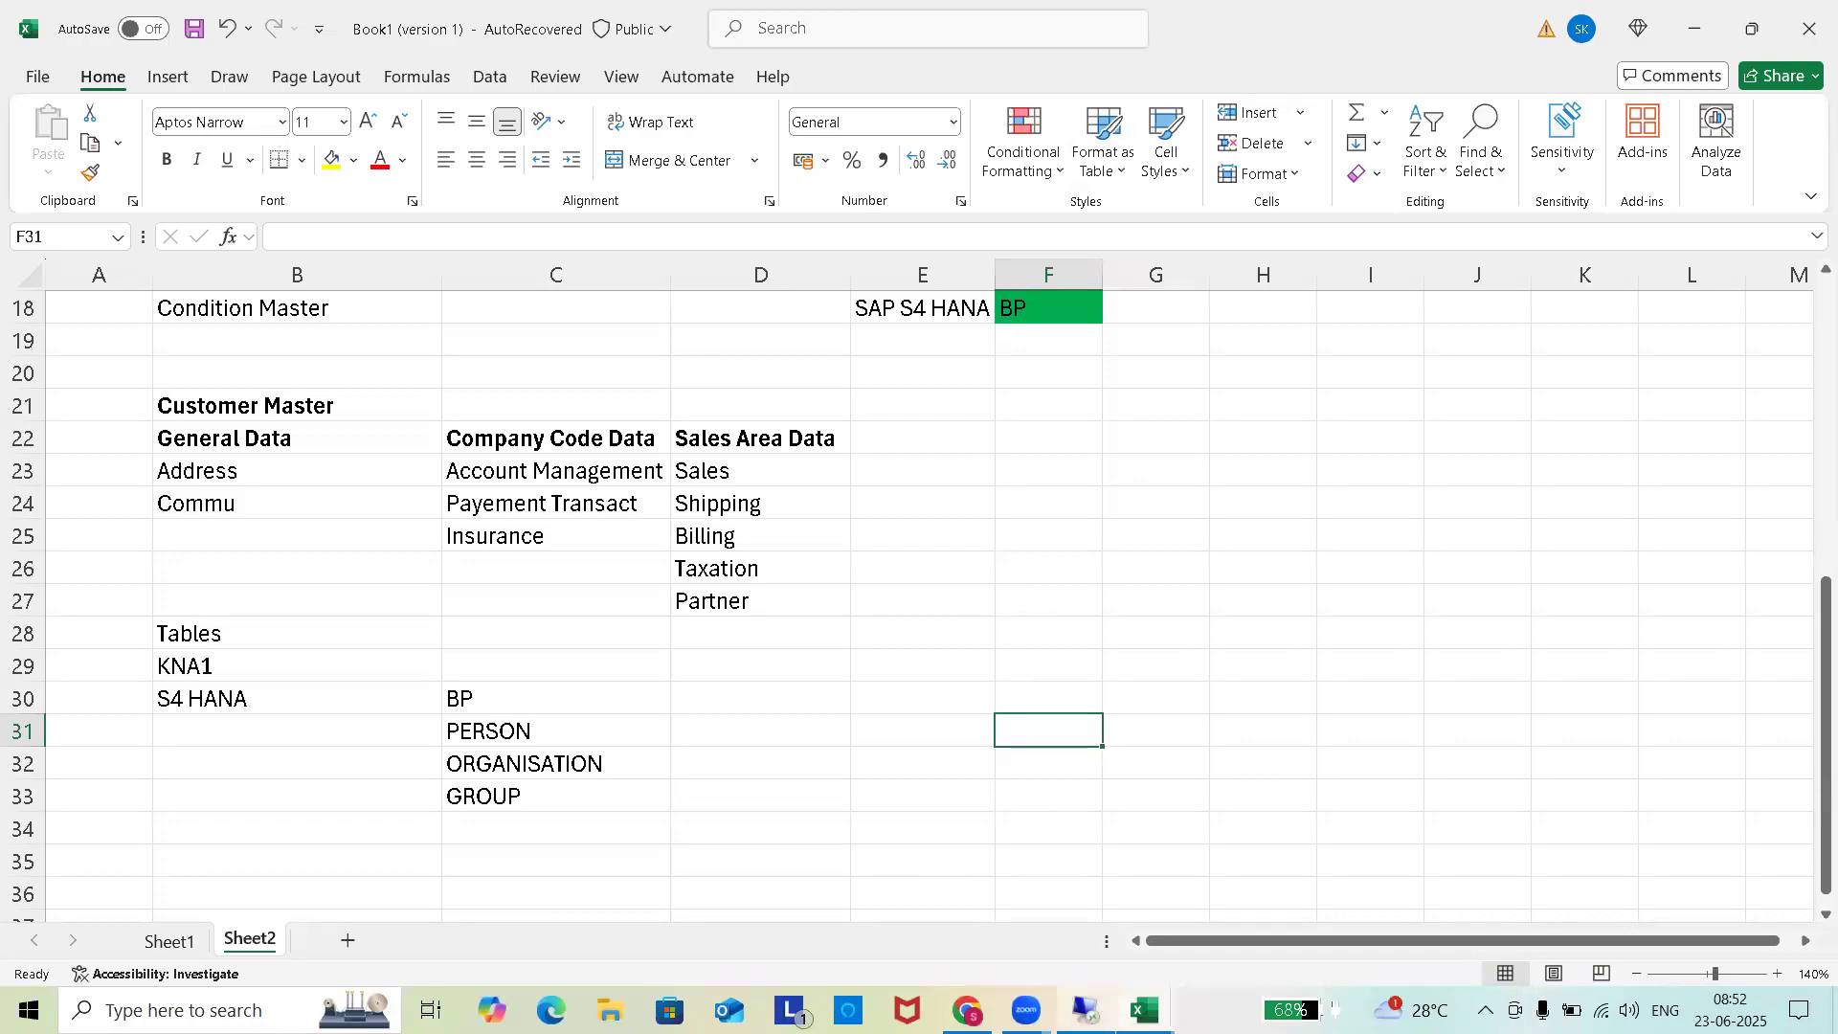
left_click(1084, 1010)
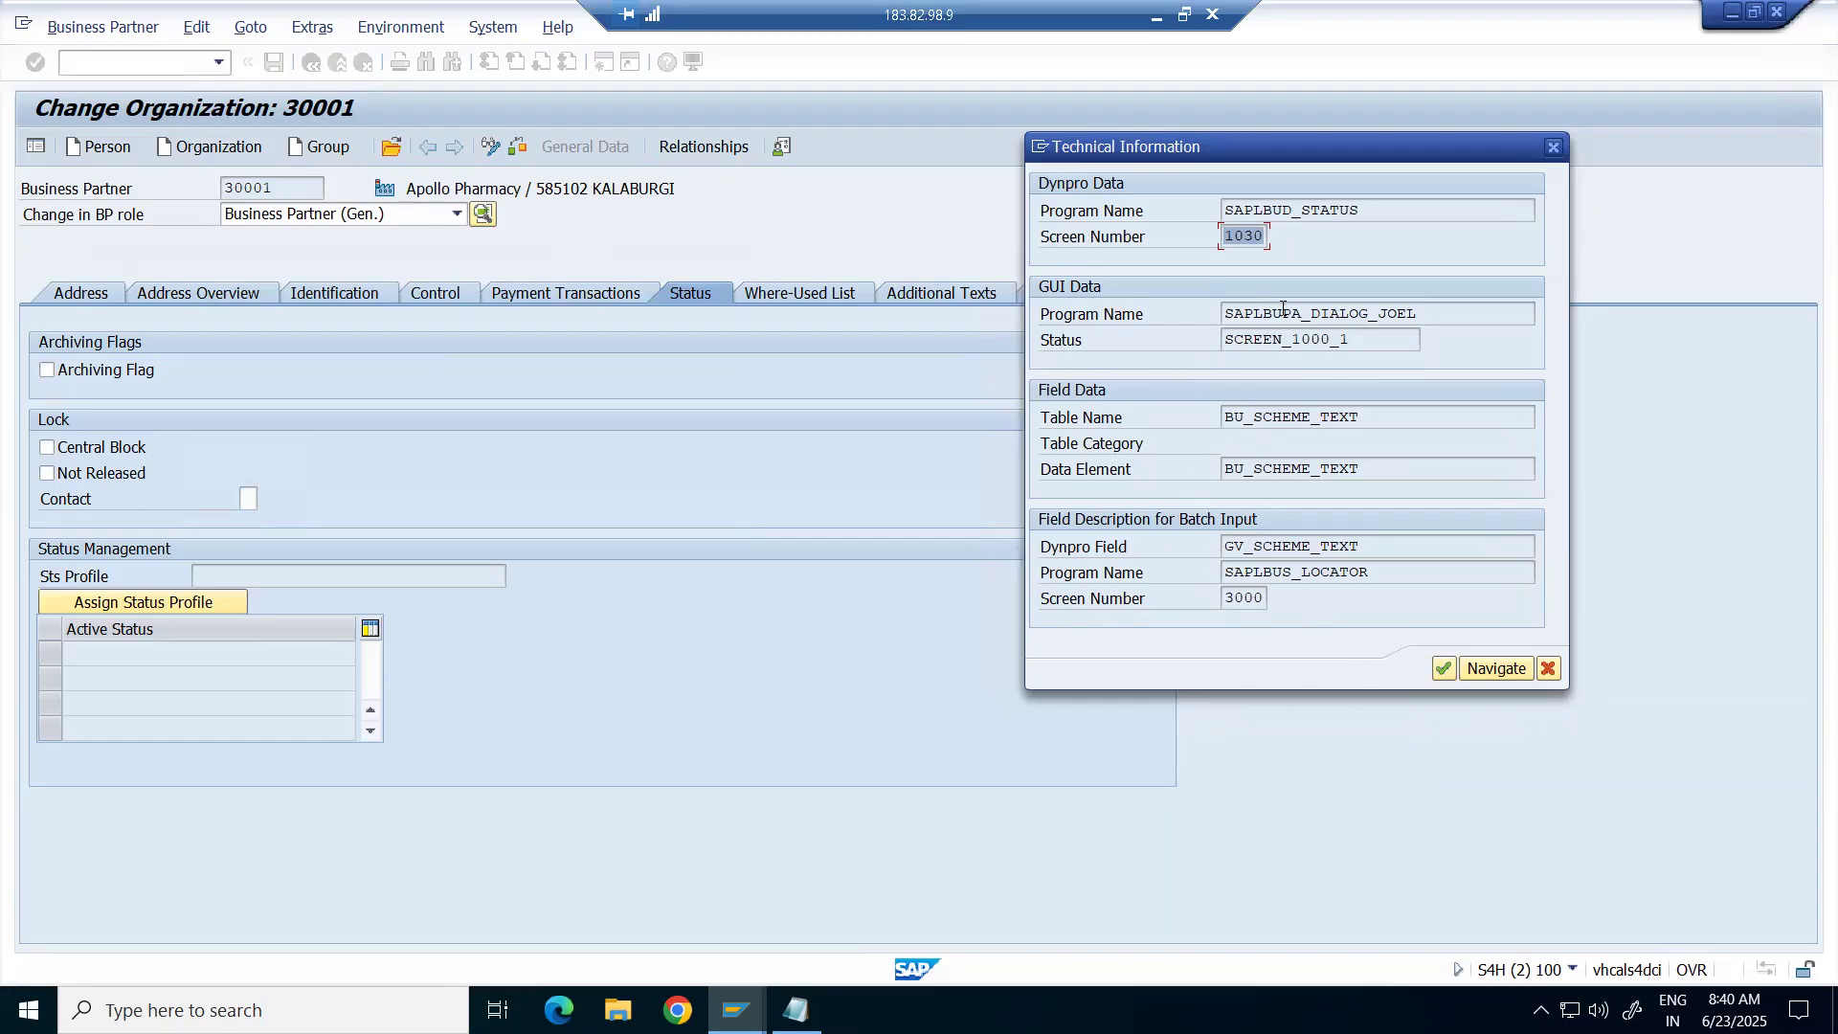
left_click_drag(1378, 419, 1195, 421)
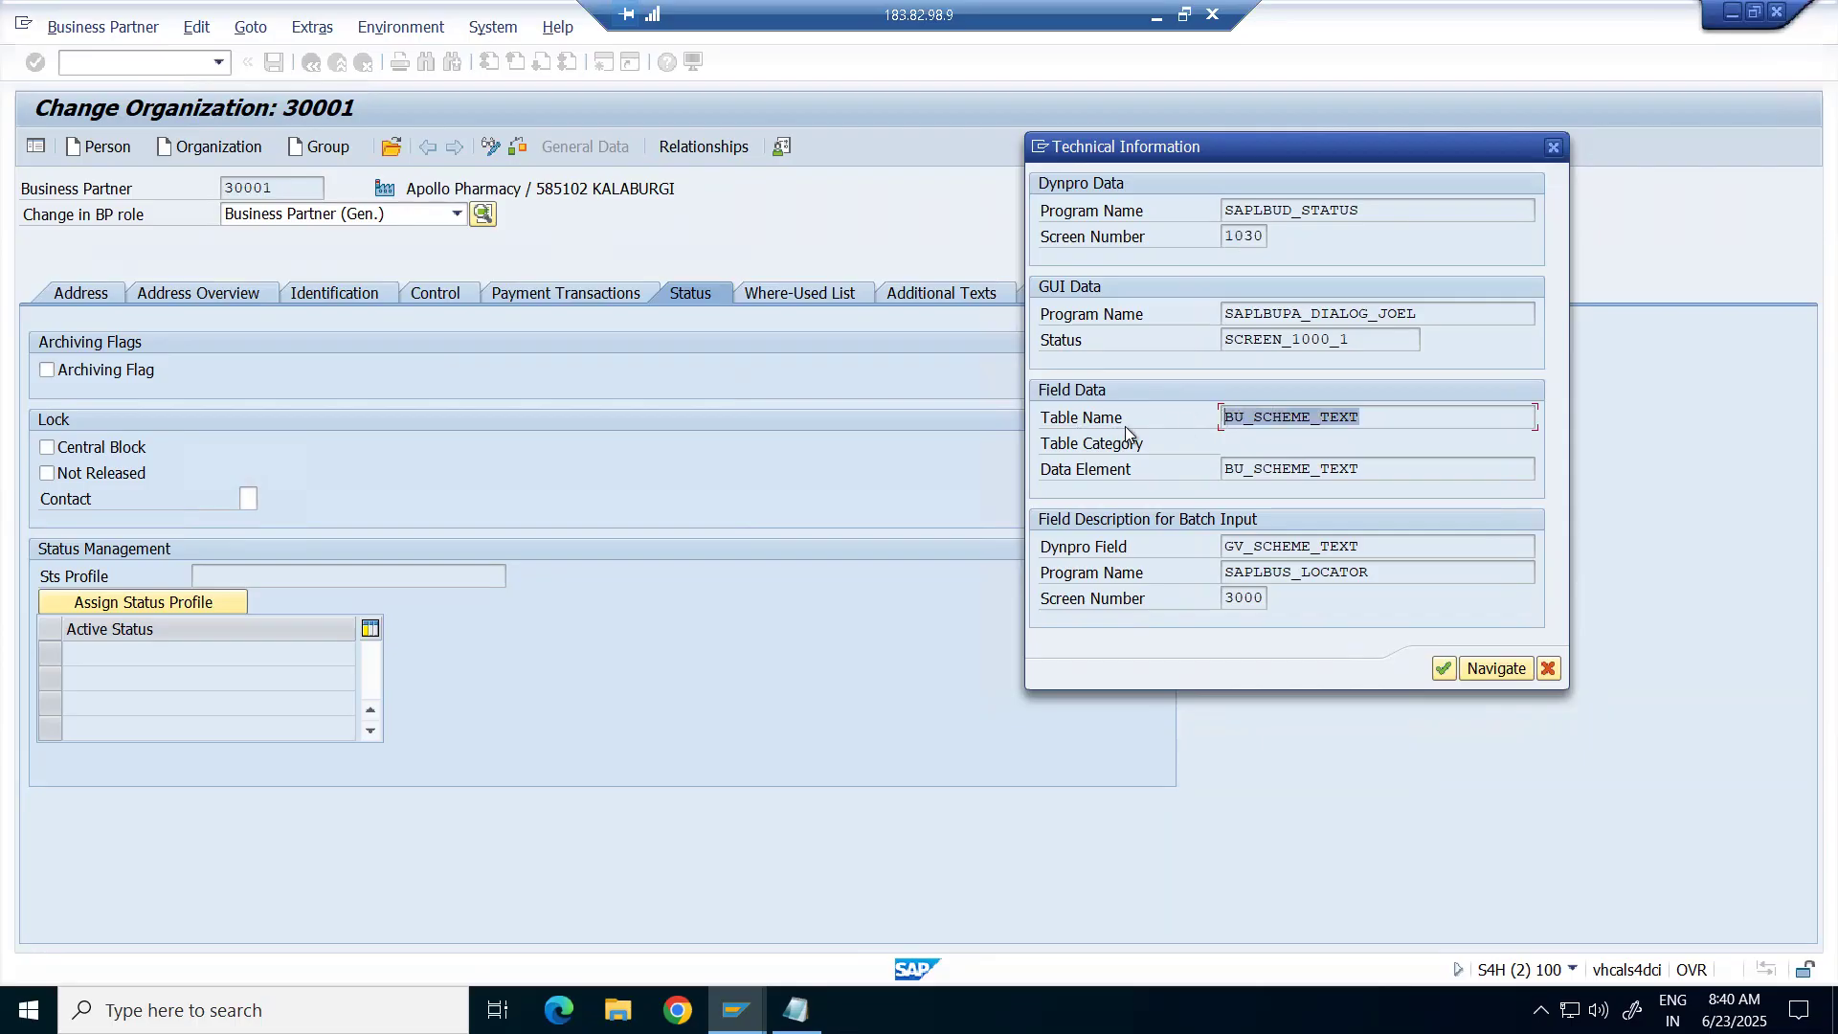
left_click_drag(1367, 202, 1296, 239)
left_click(1262, 238)
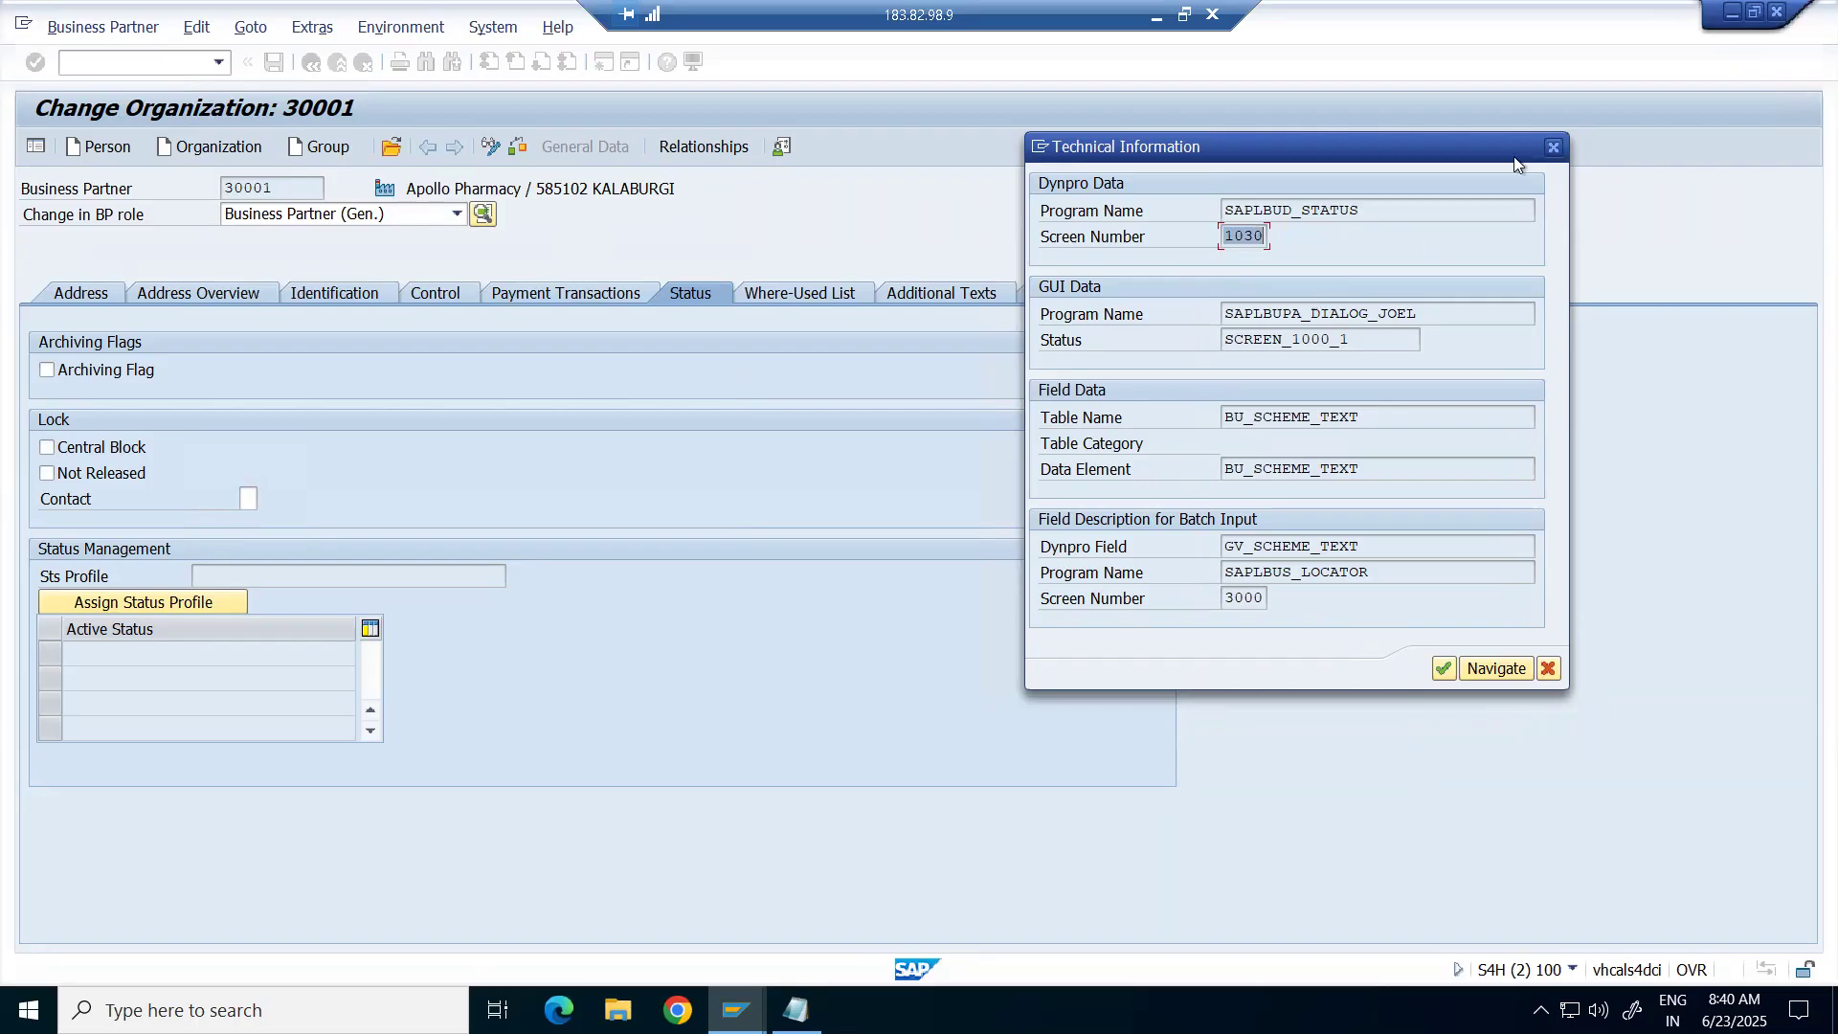
Close the Technical Information window and reposition the Status Profile help.
left_click(1552, 148)
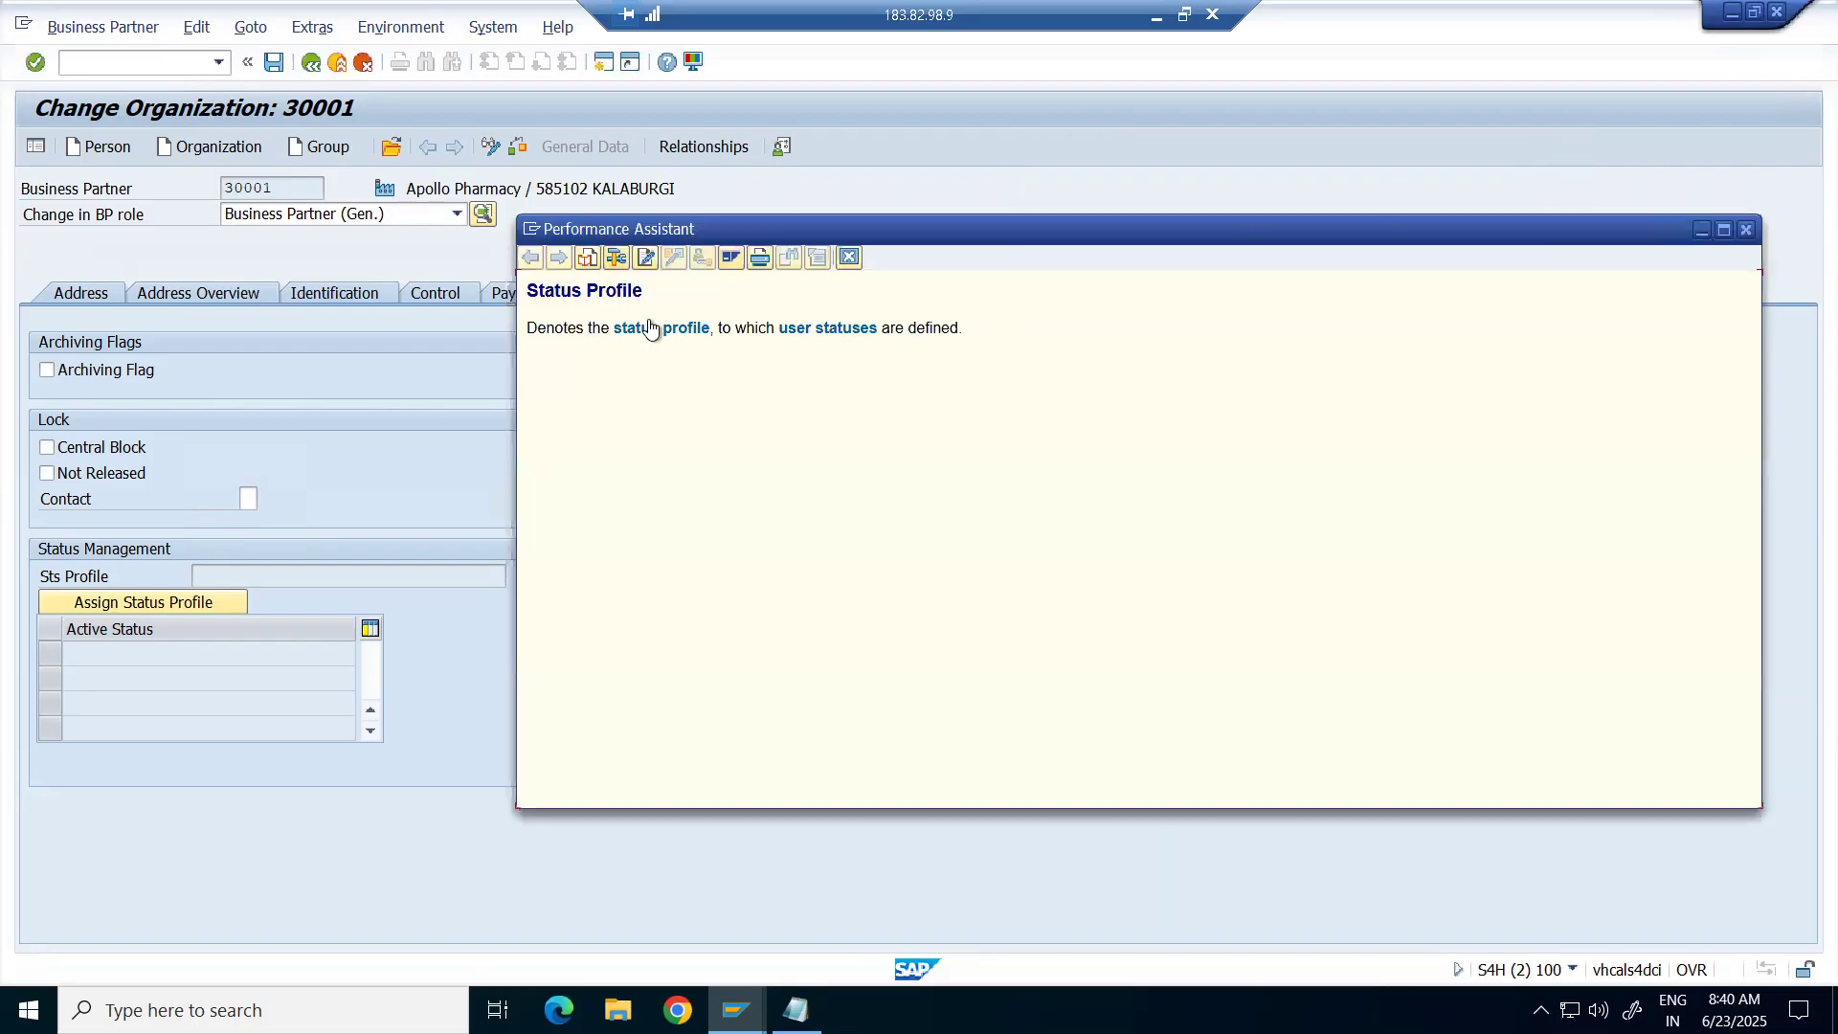
left_click_drag(962, 328, 531, 328)
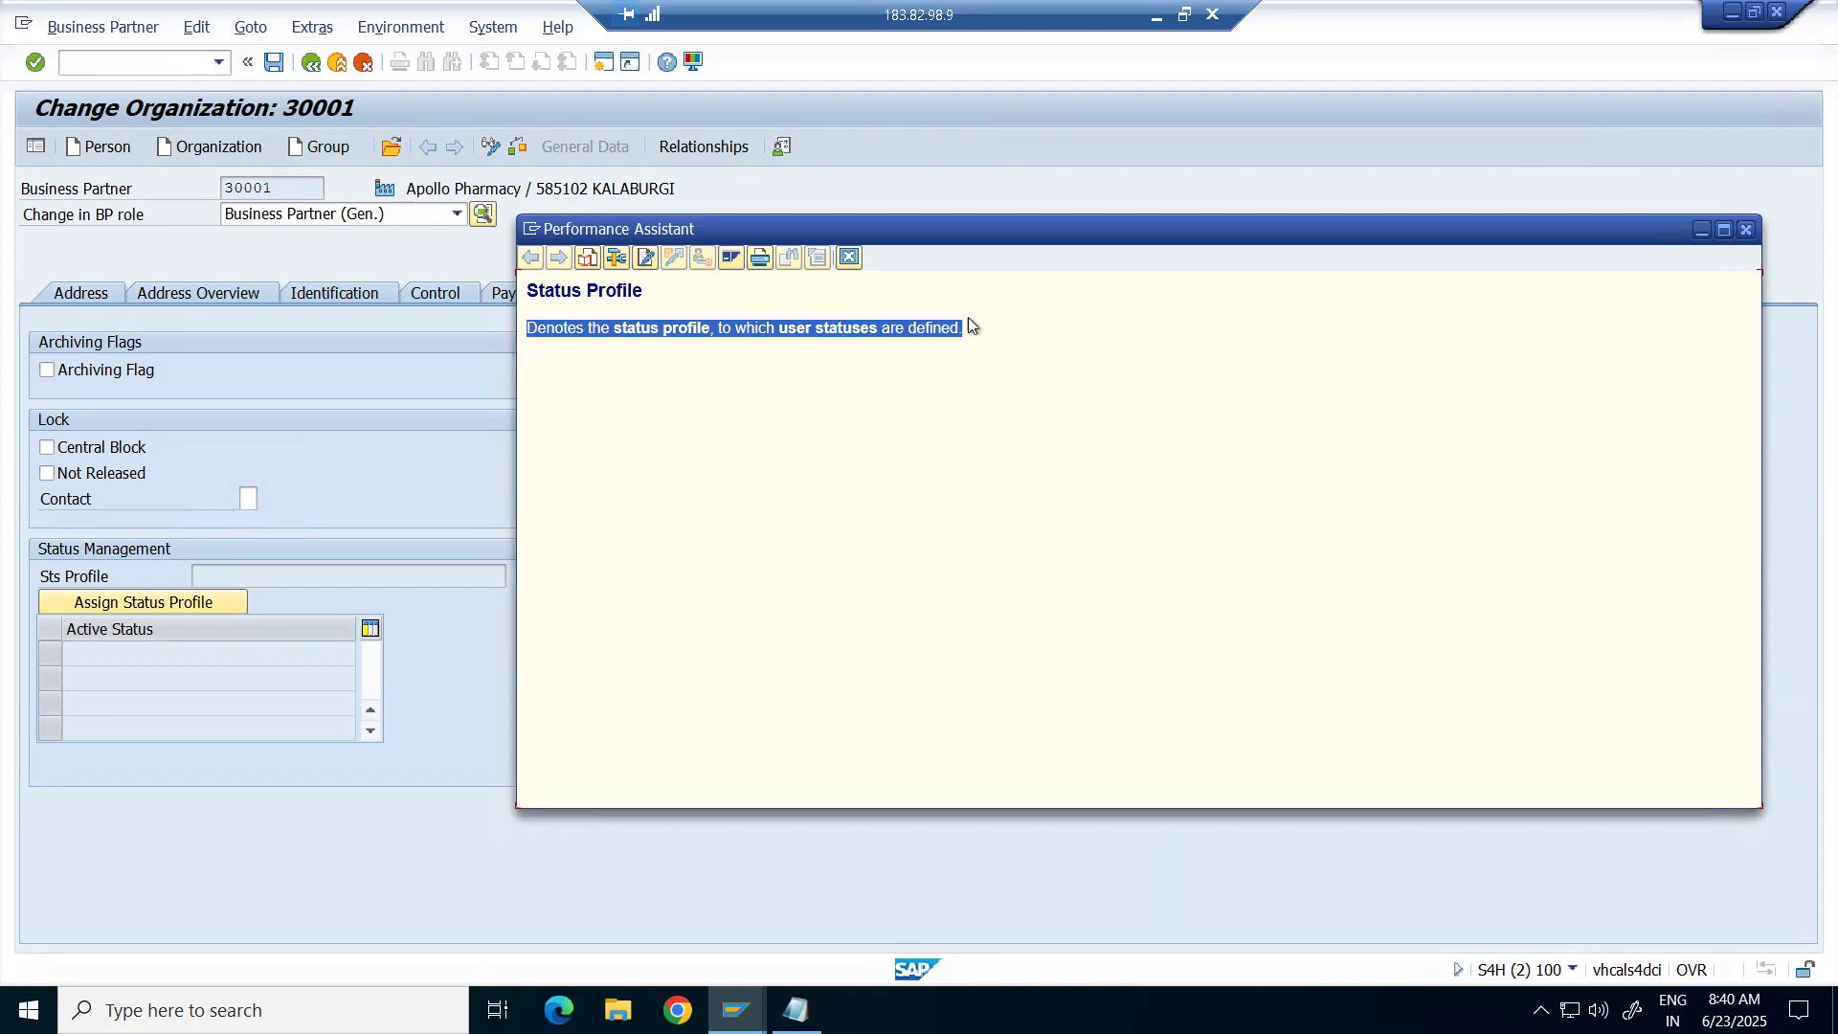
left_click(813, 440)
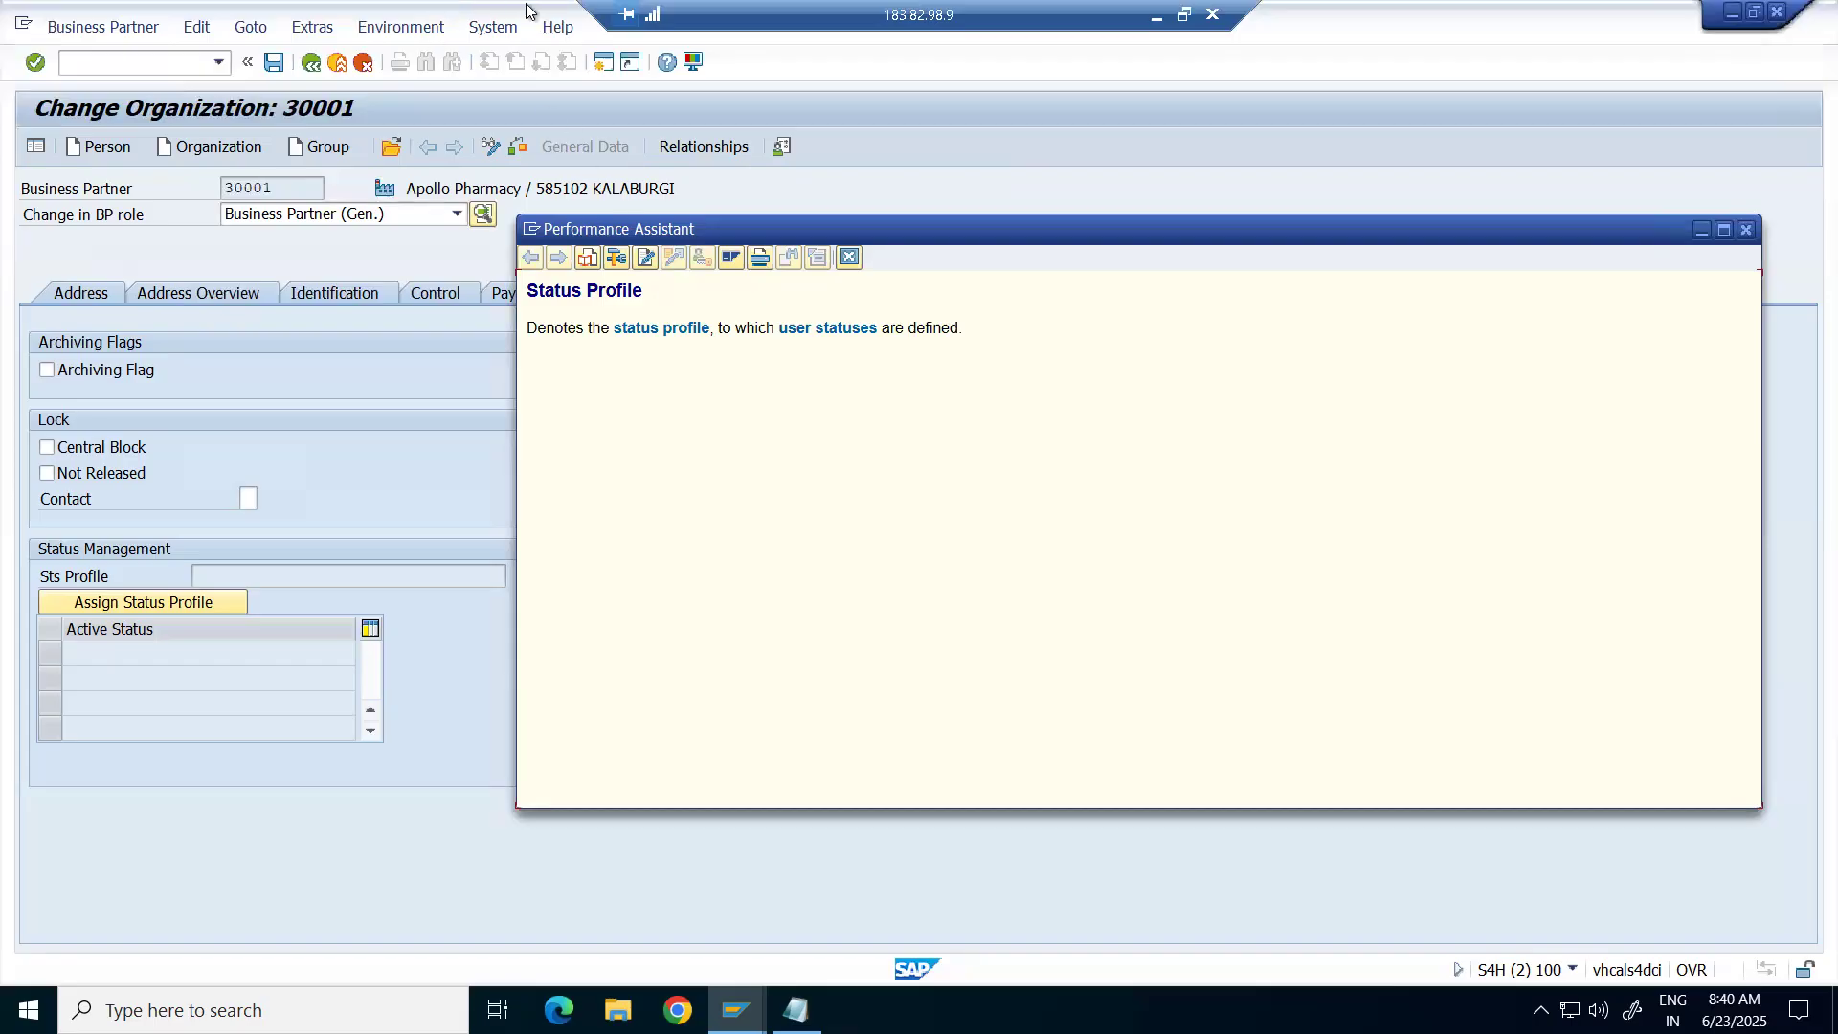
left_click_drag(1131, 235, 1119, 276)
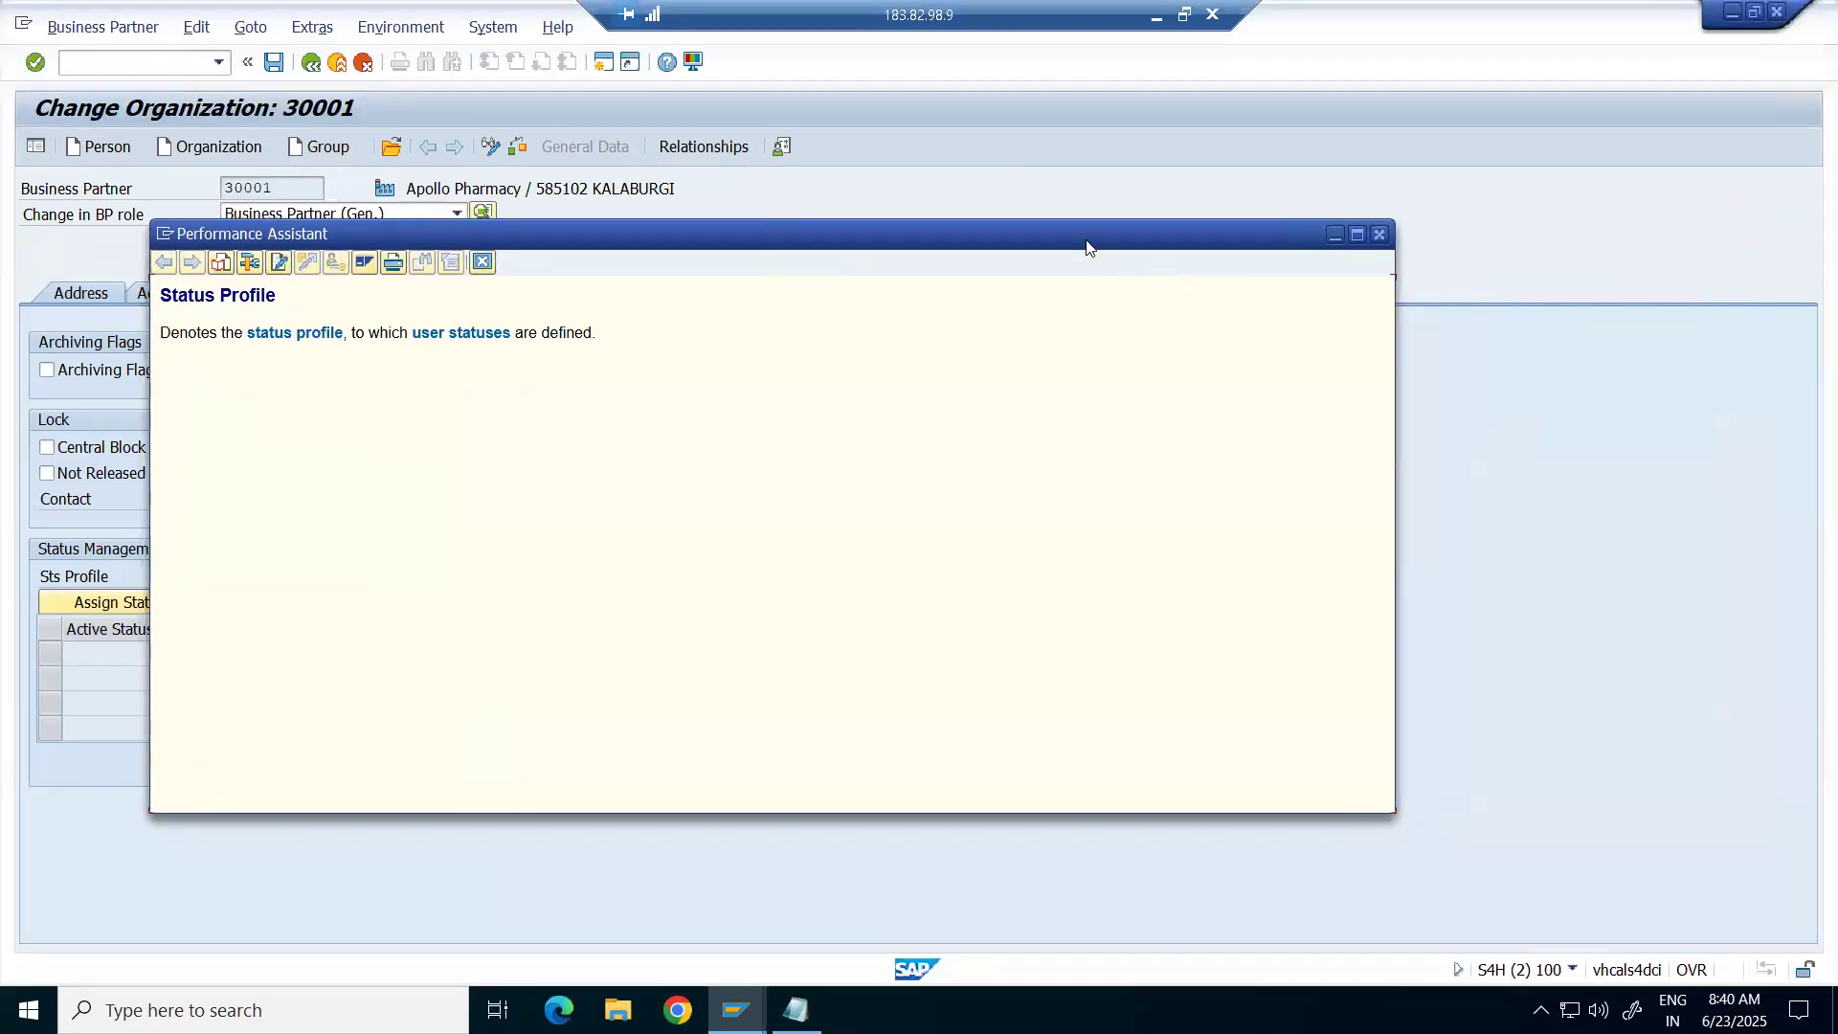
Glance at the Excel notes, then close the Status Profile help.
left_click(1156, 24)
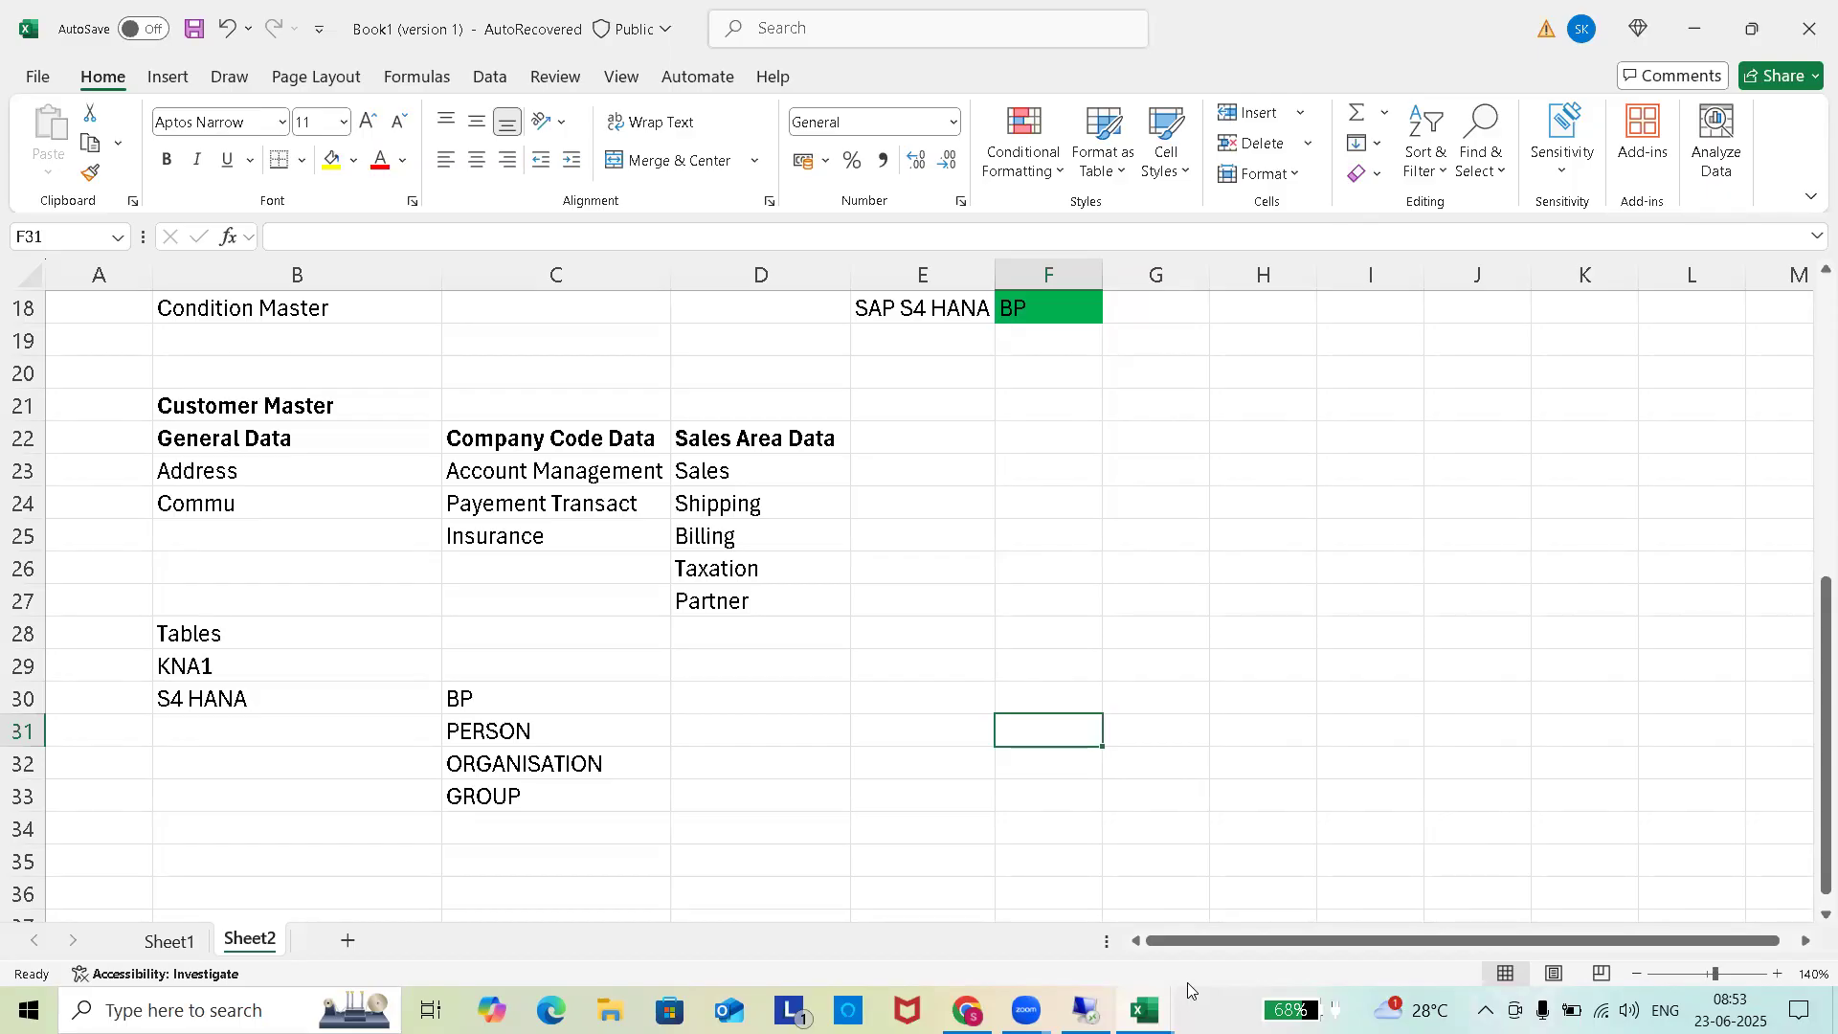
left_click(1144, 1010)
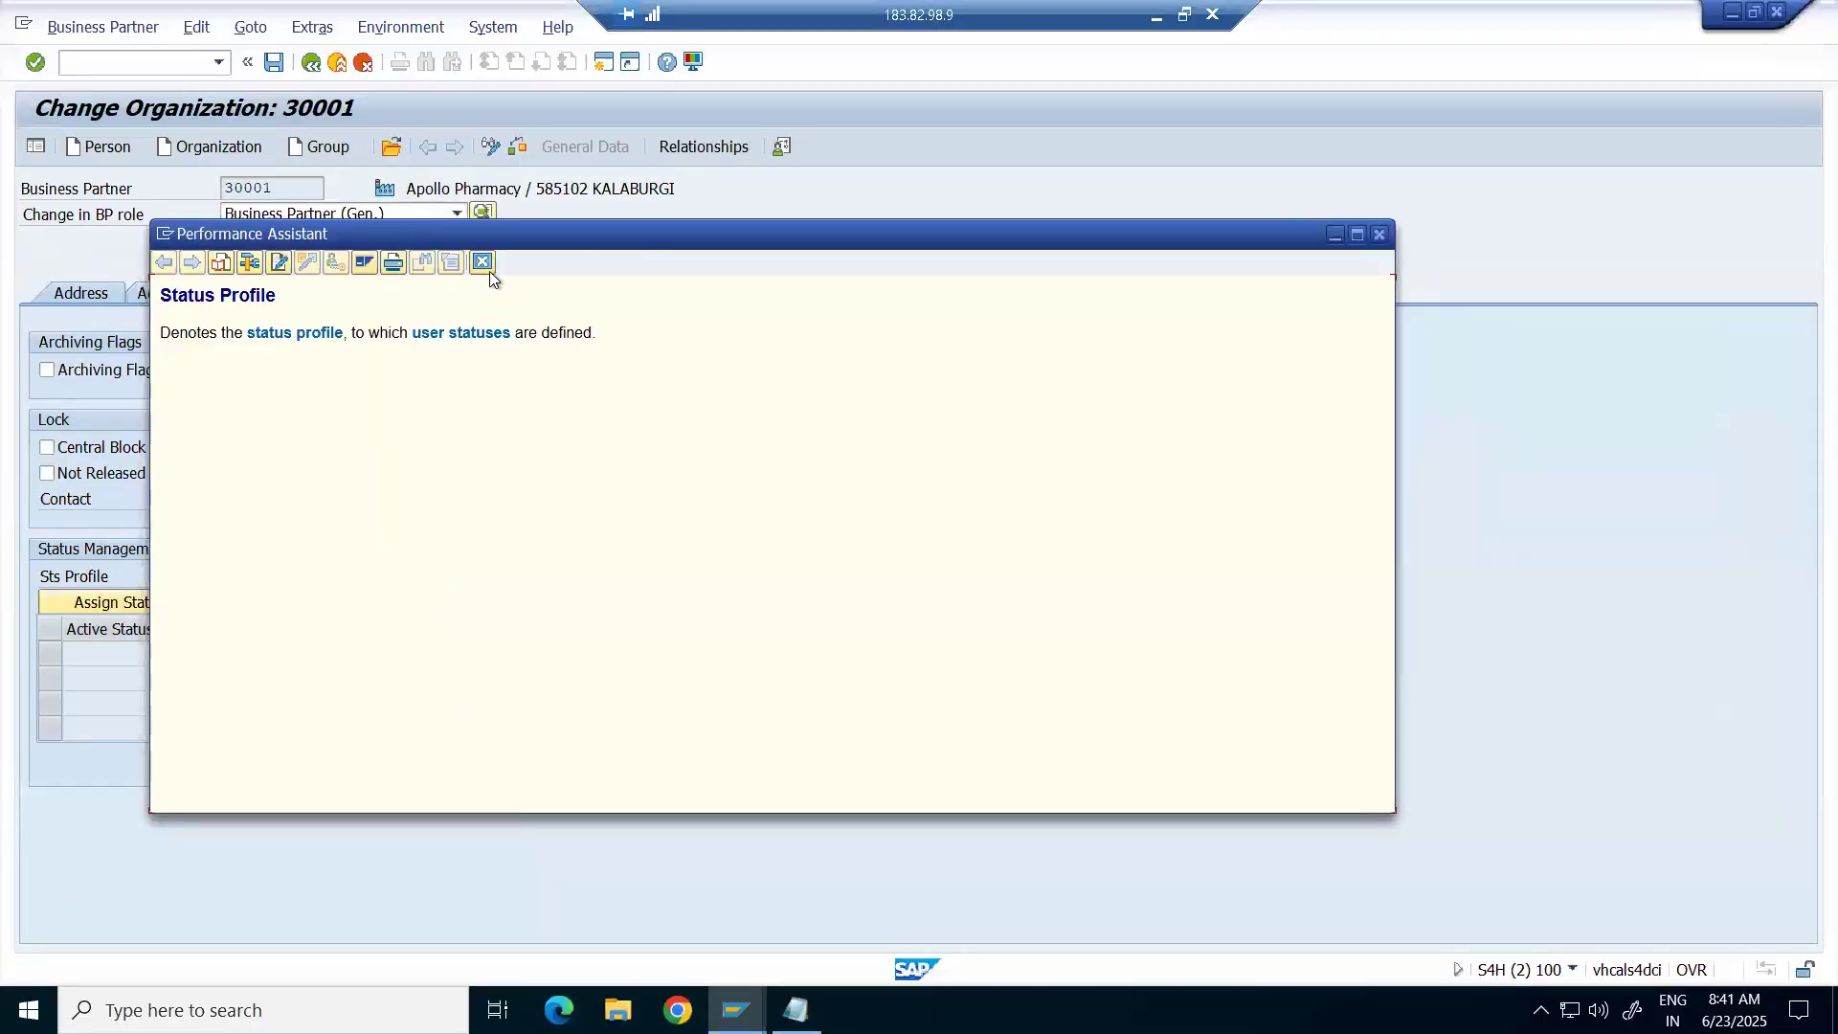
left_click(483, 263)
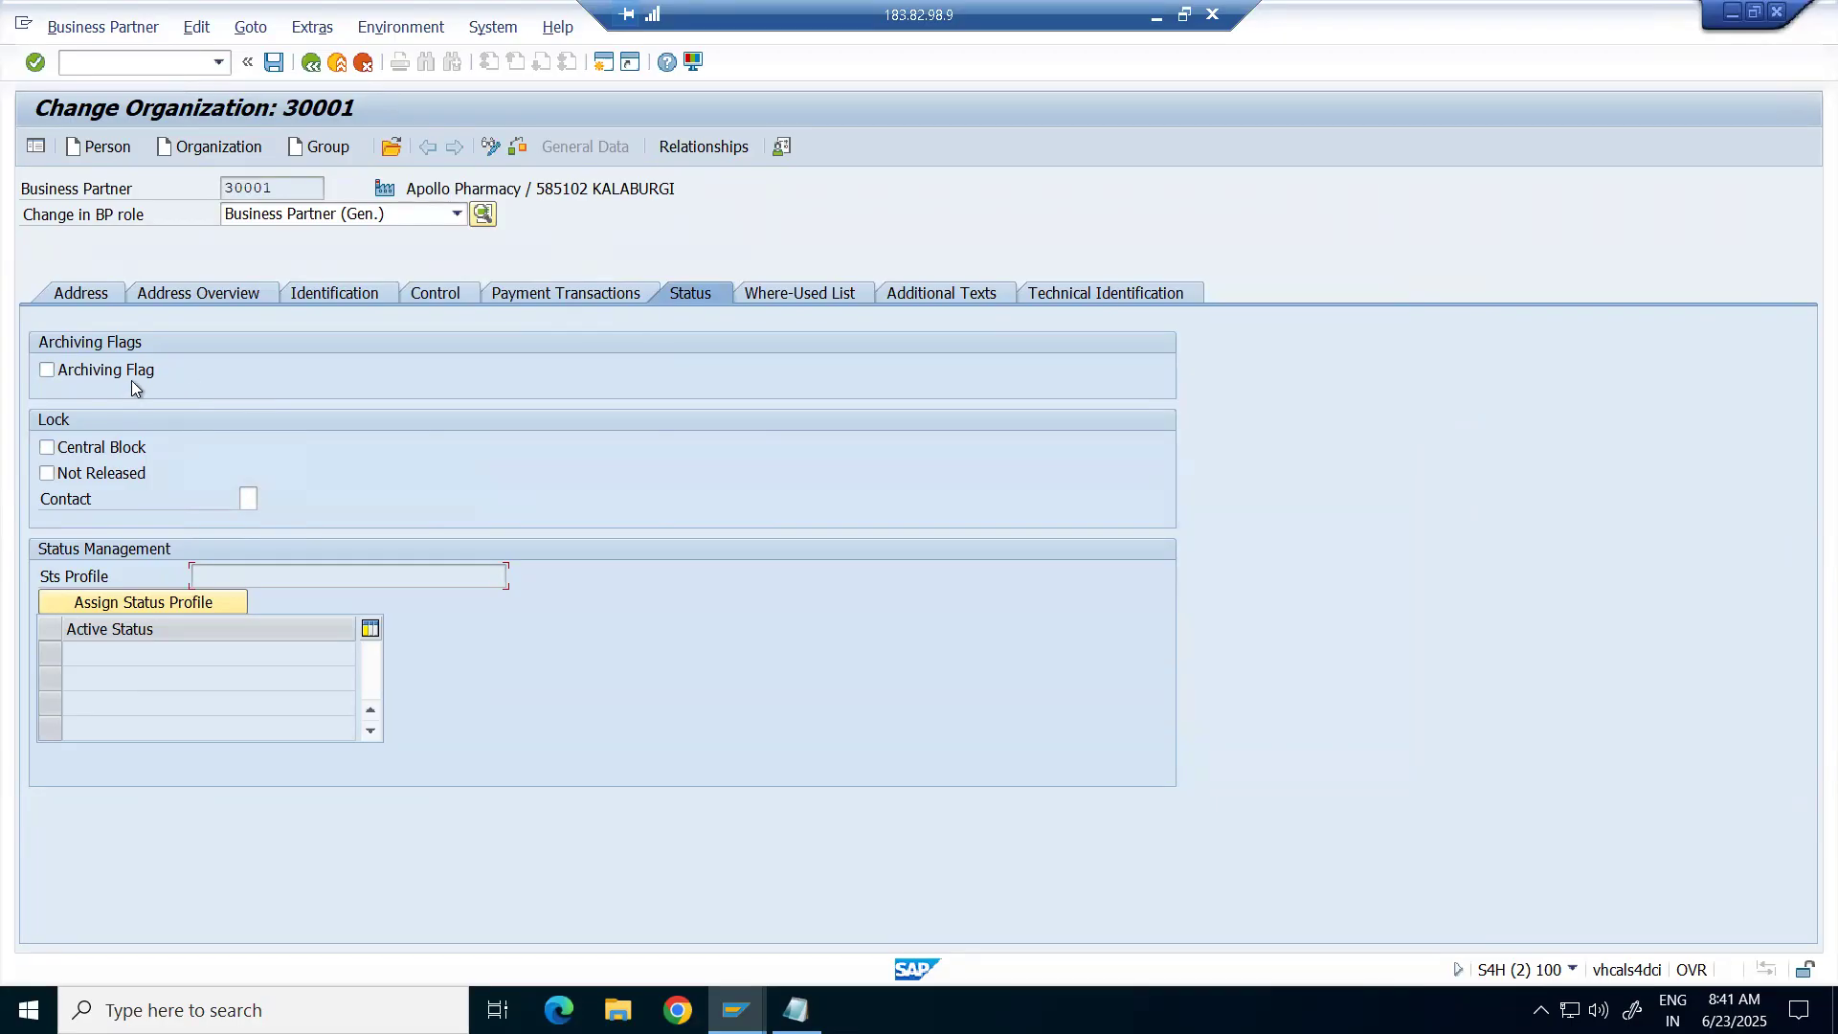
Review partner 30001's Where-Used List entry and Additional Texts, then switch to the Excel notes.
left_click(830, 295)
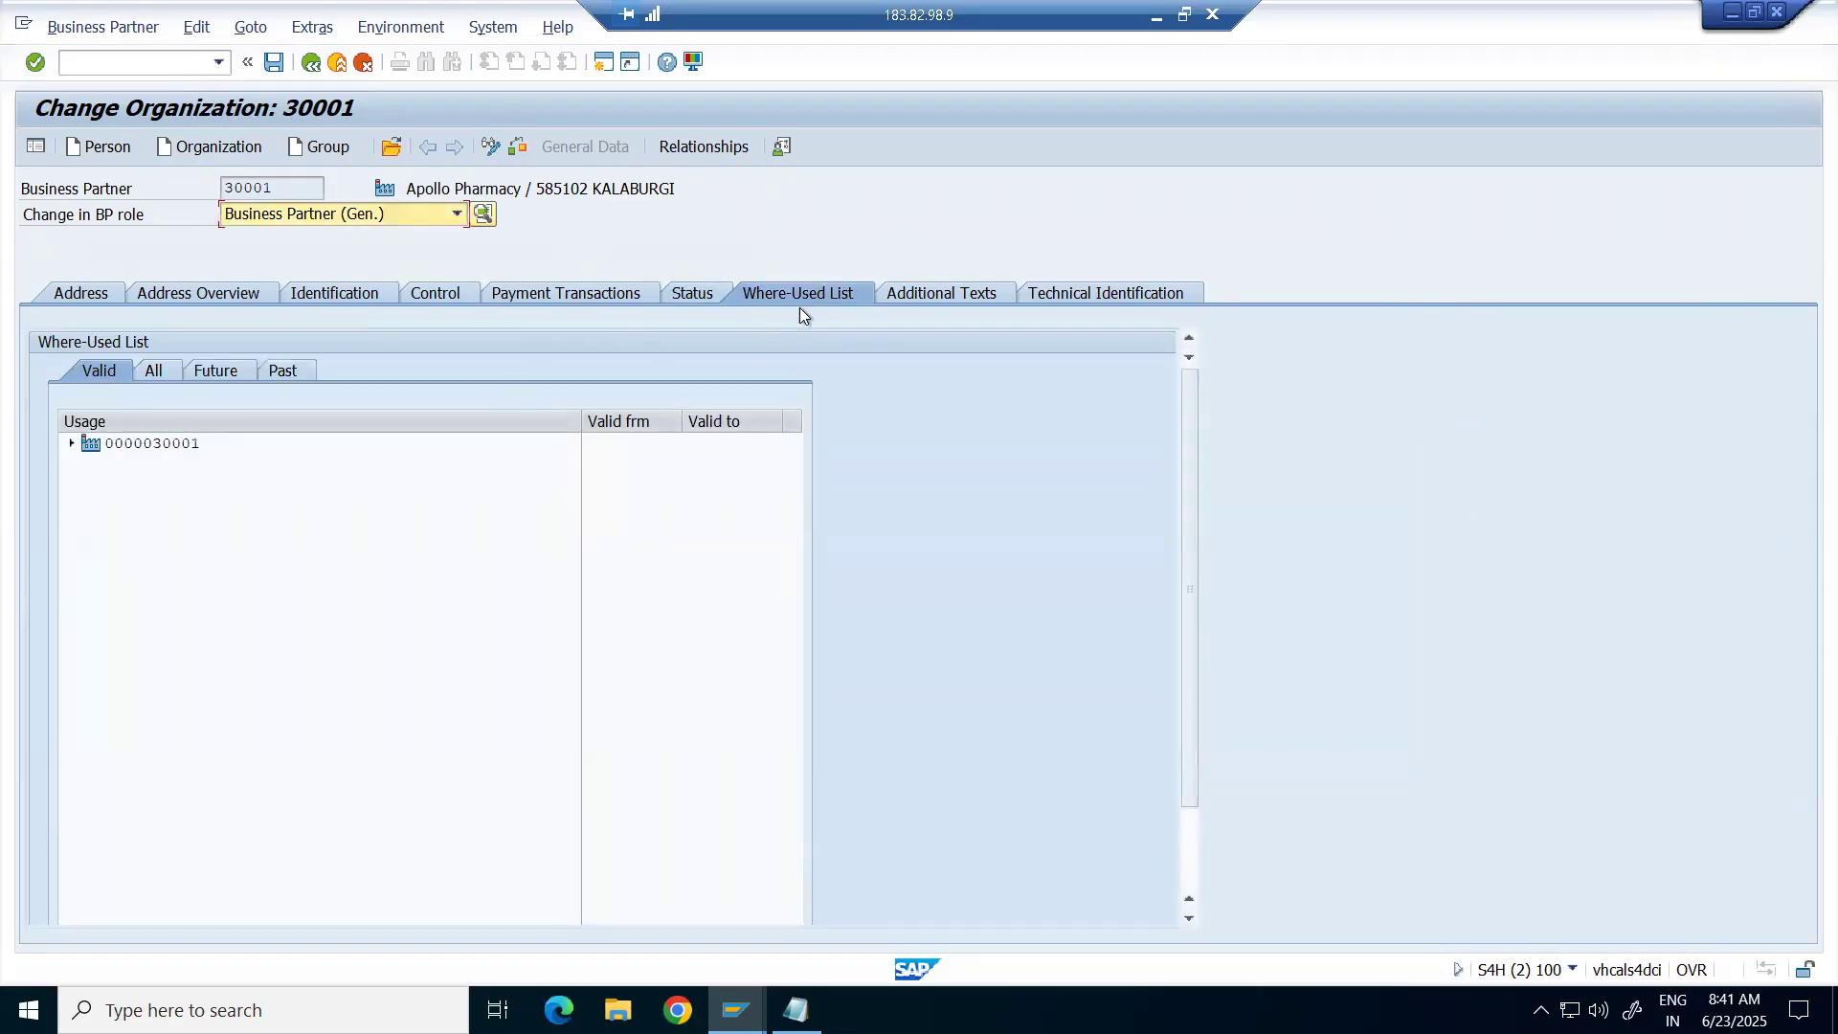
left_click(62, 445)
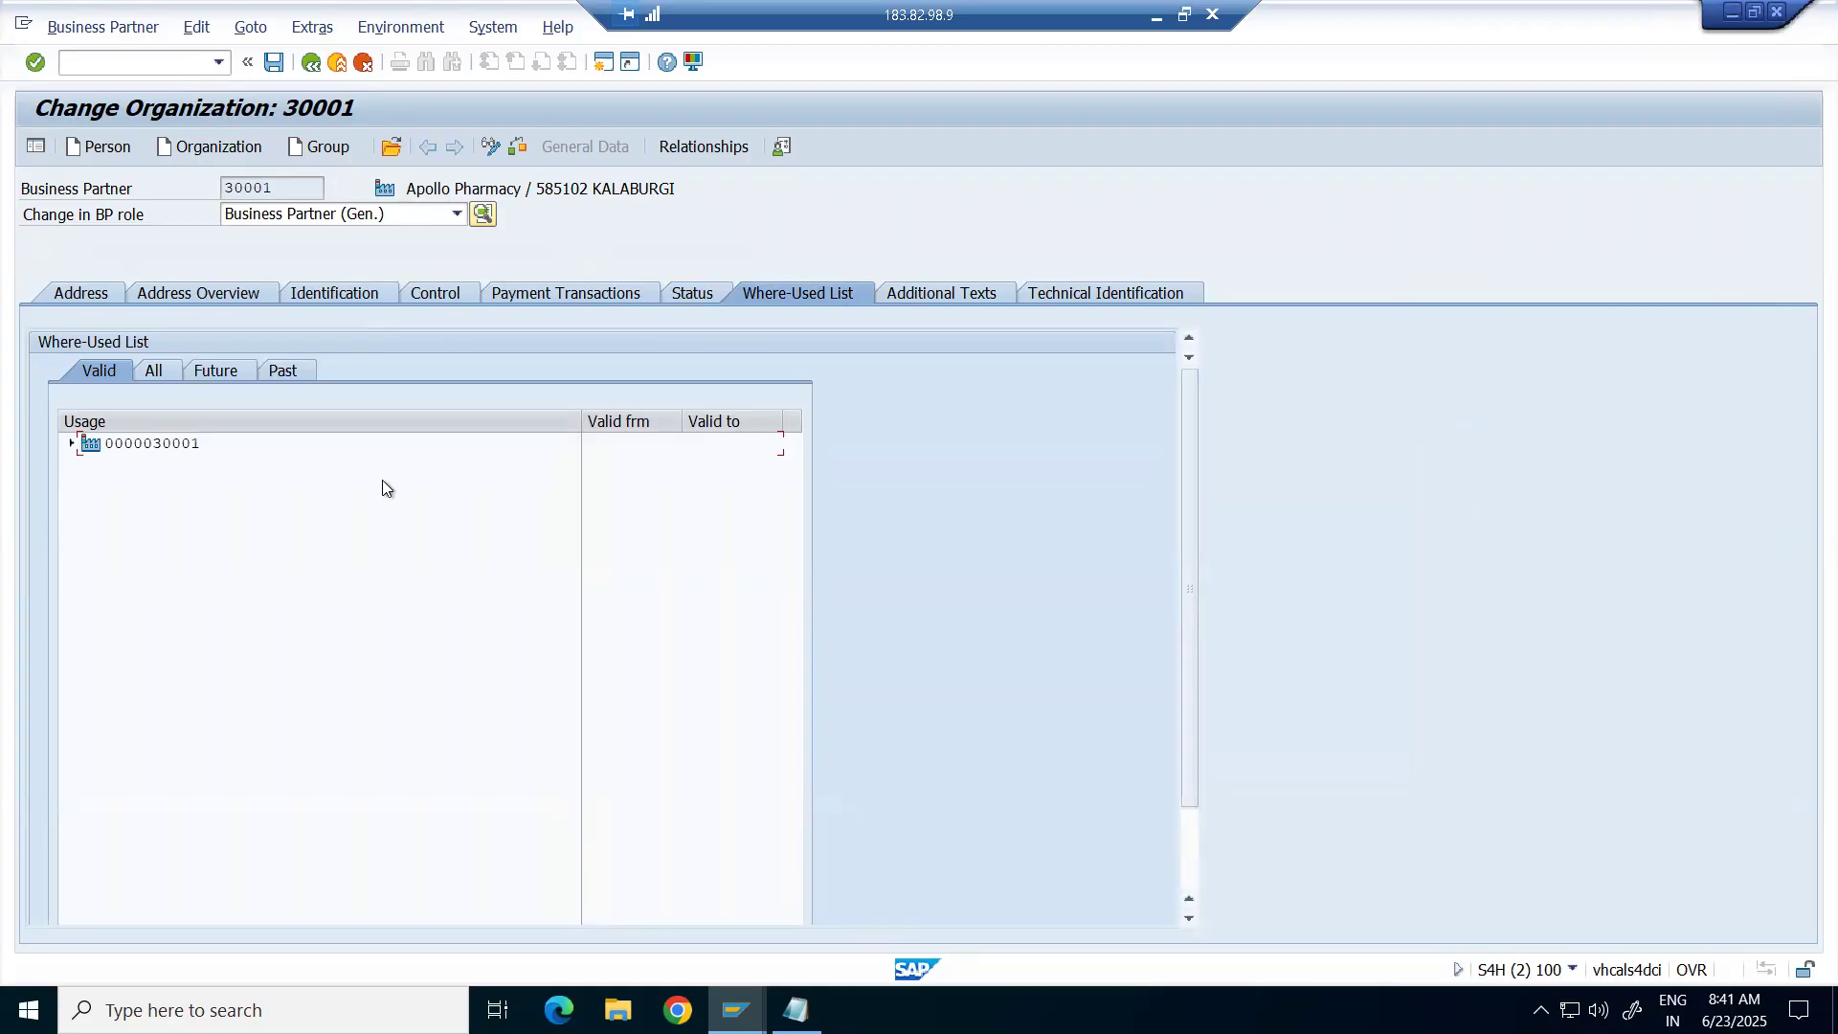
left_click(927, 295)
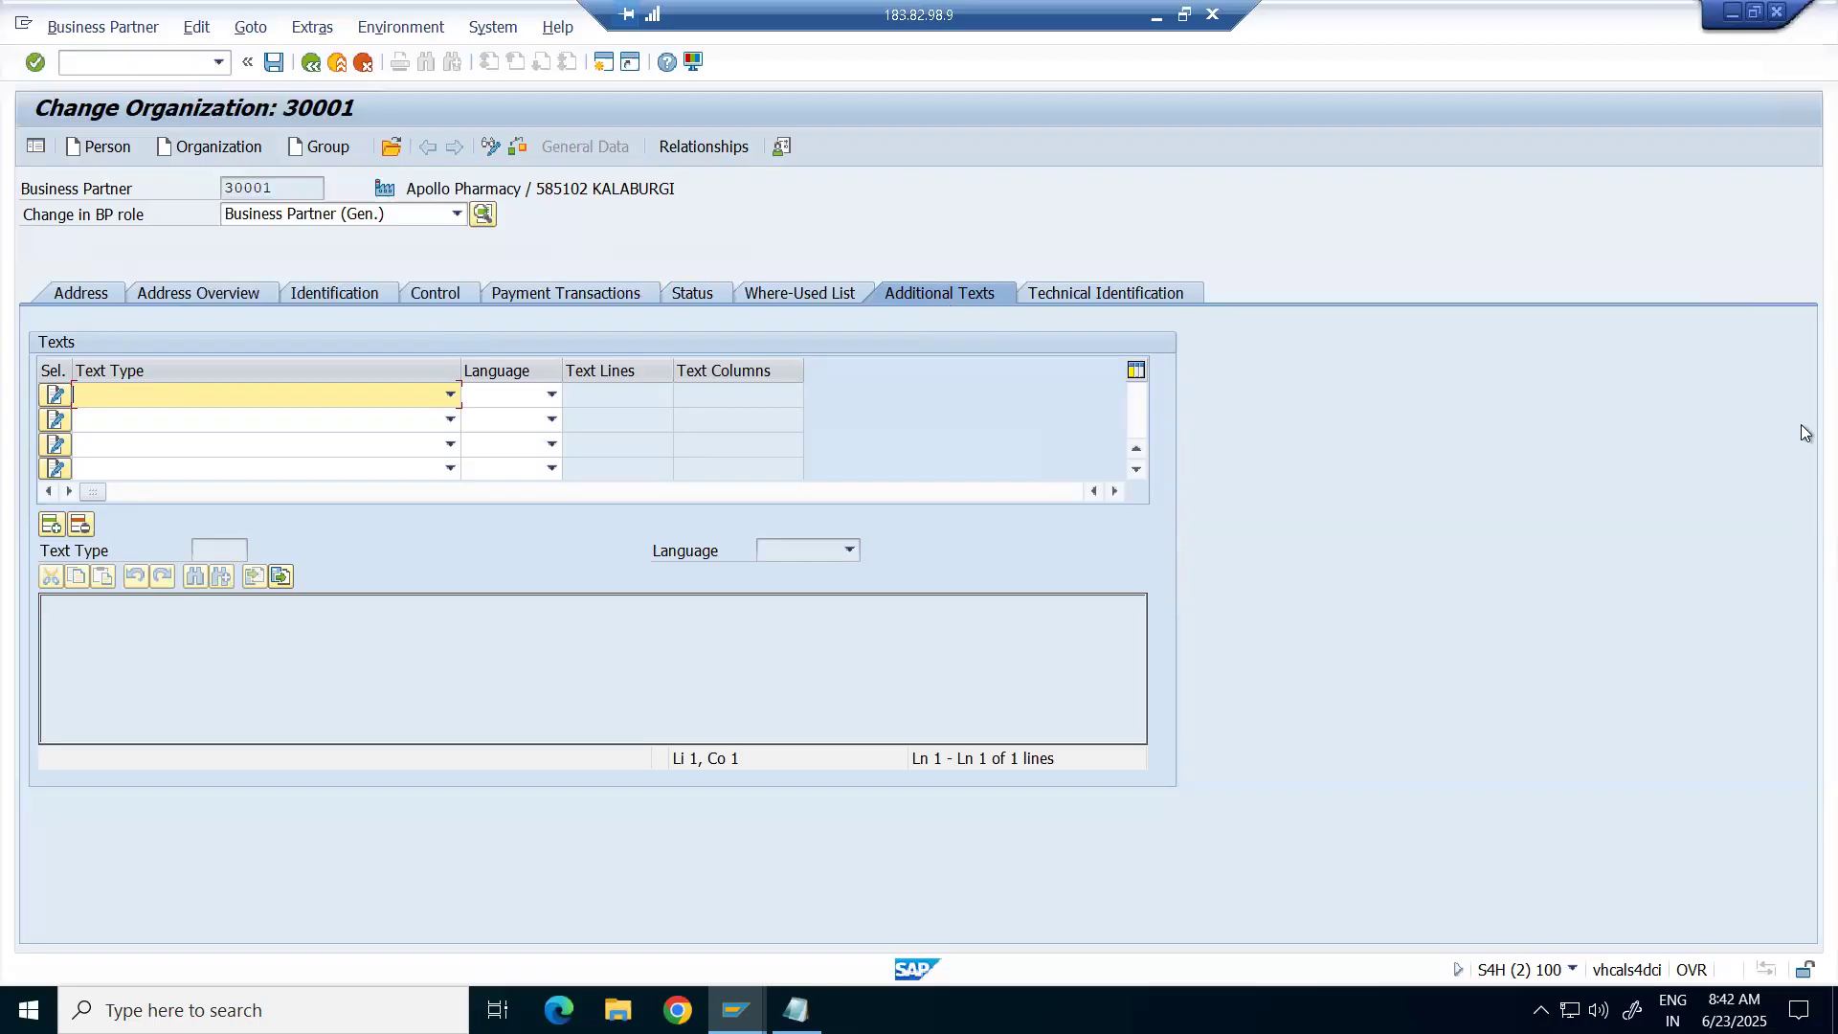
left_click(1159, 18)
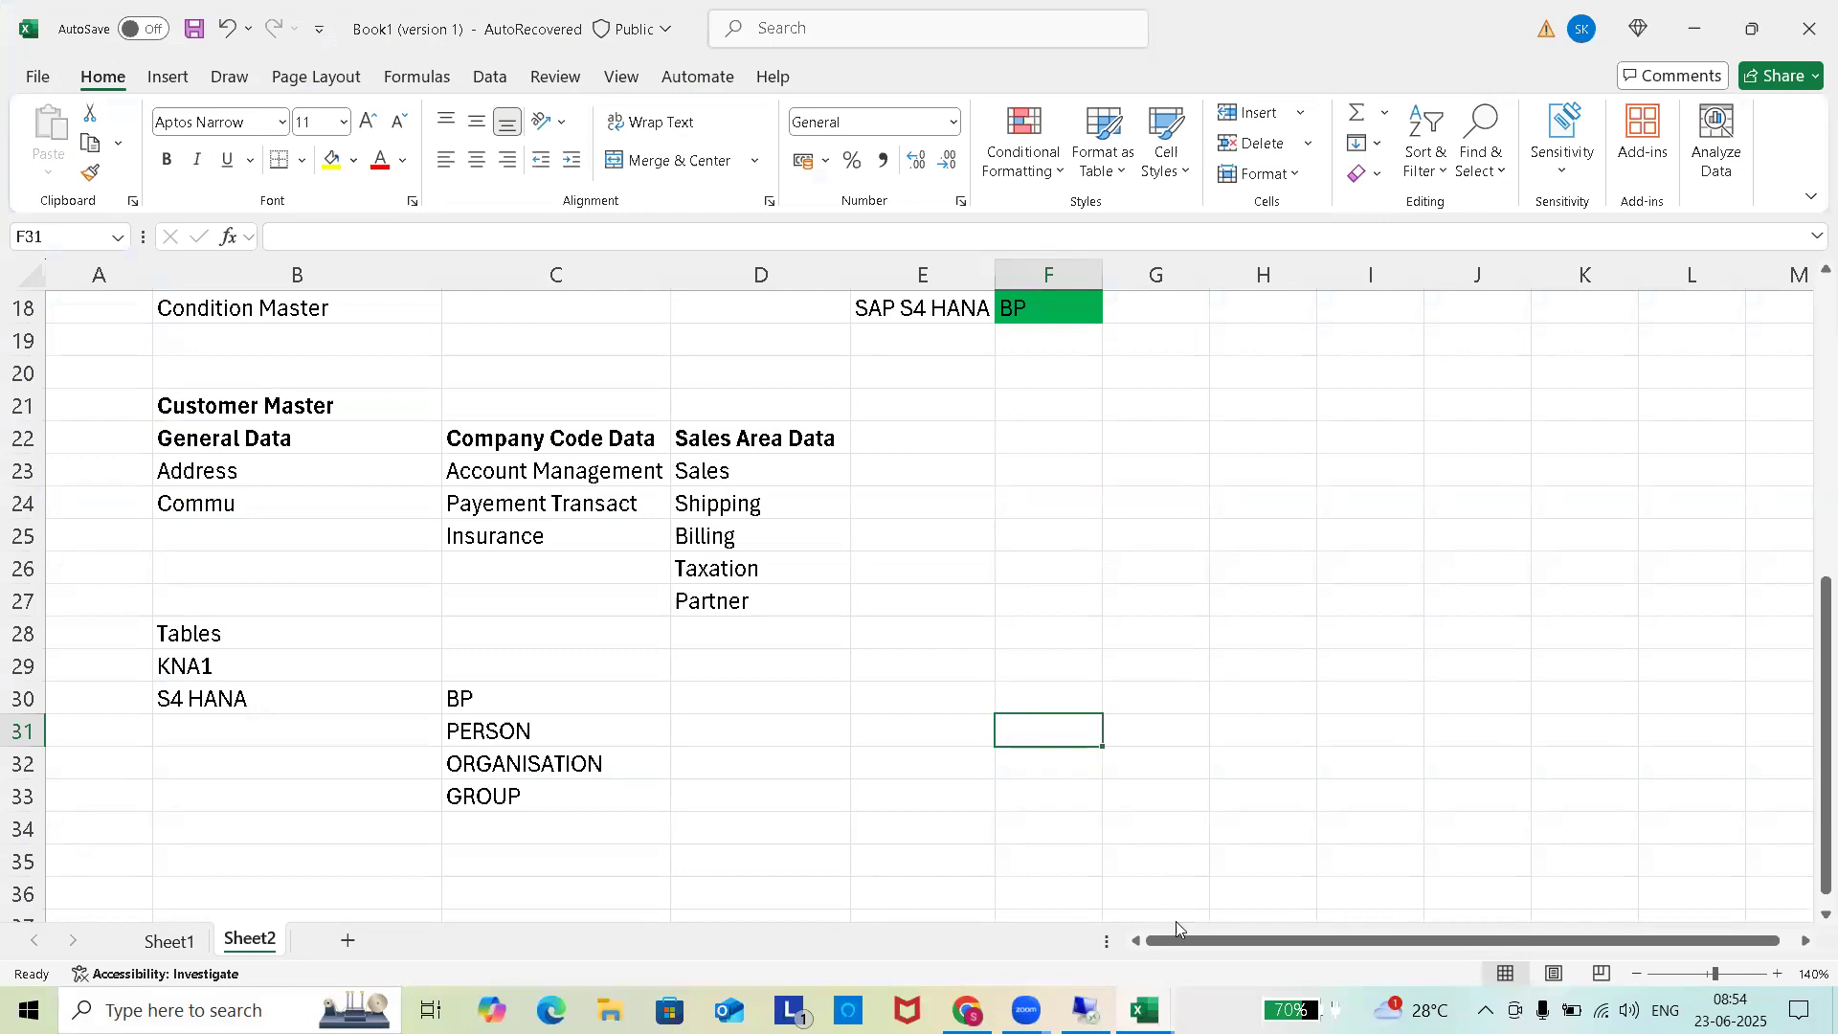
mouse_move(1145, 1010)
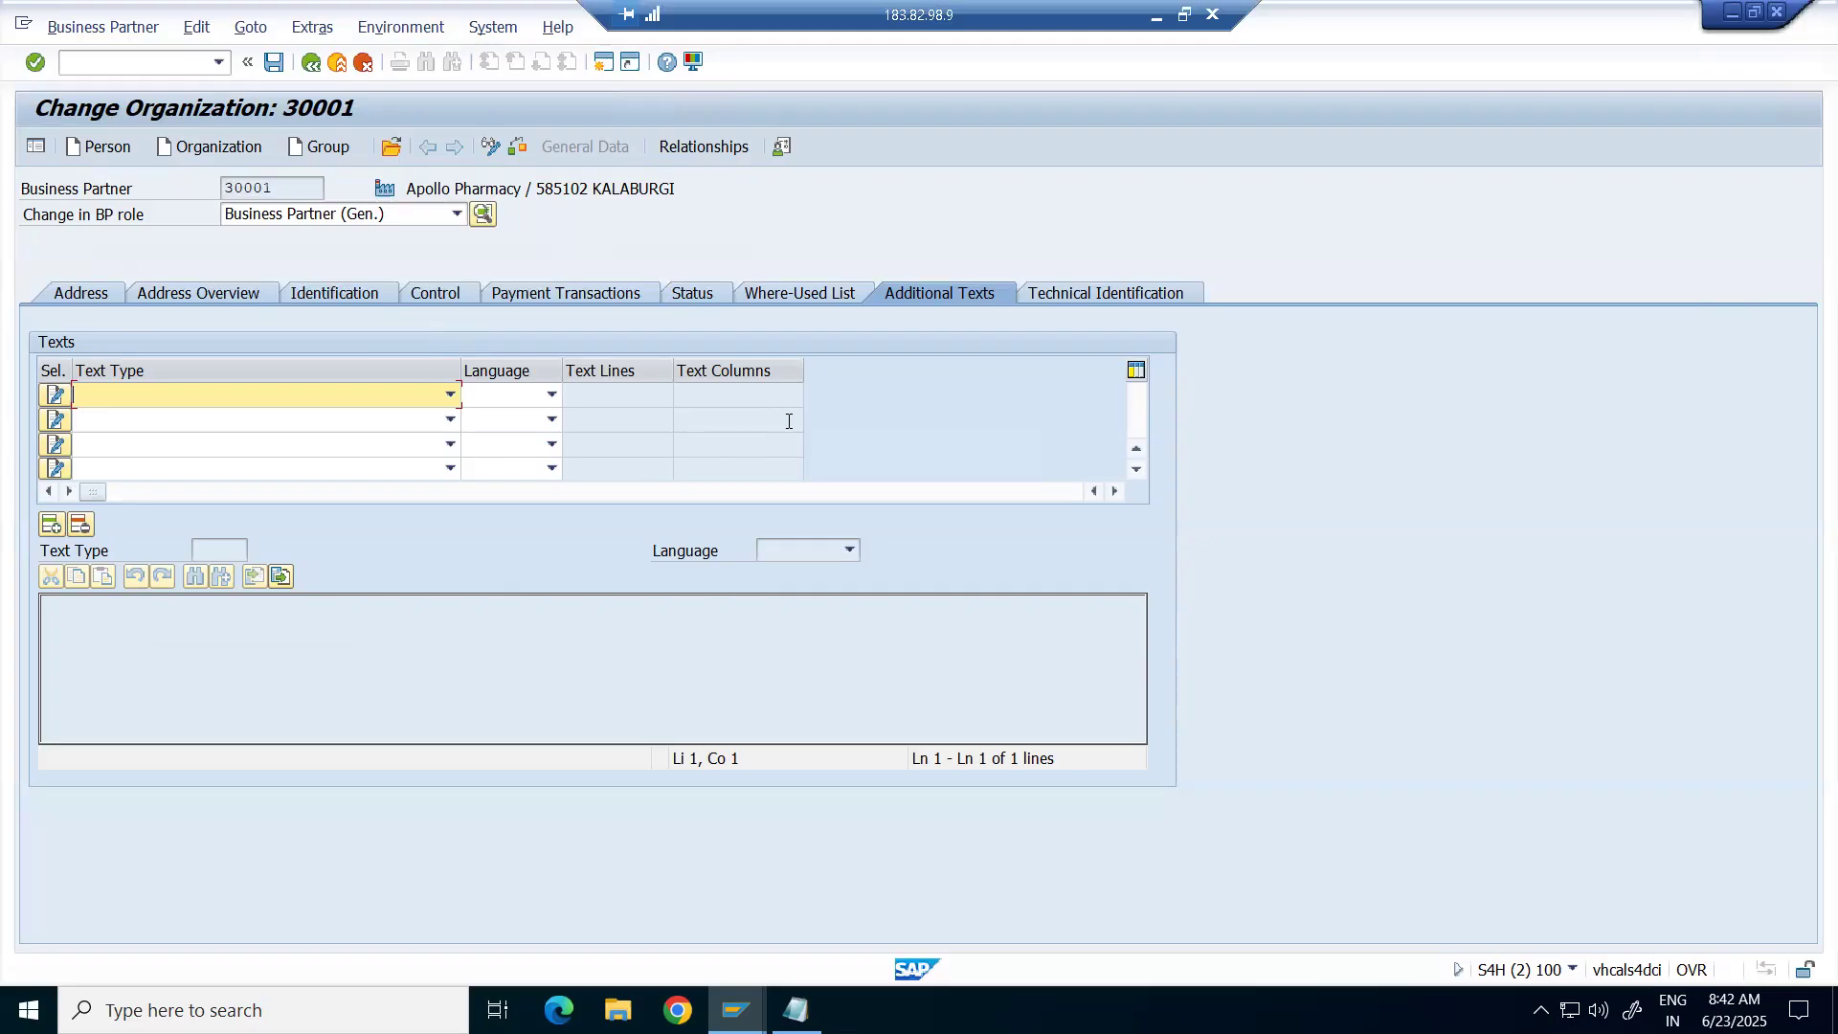
Tick Archiving Flag on the Status tab, start /nva01, then return to the BP session.
left_click(696, 291)
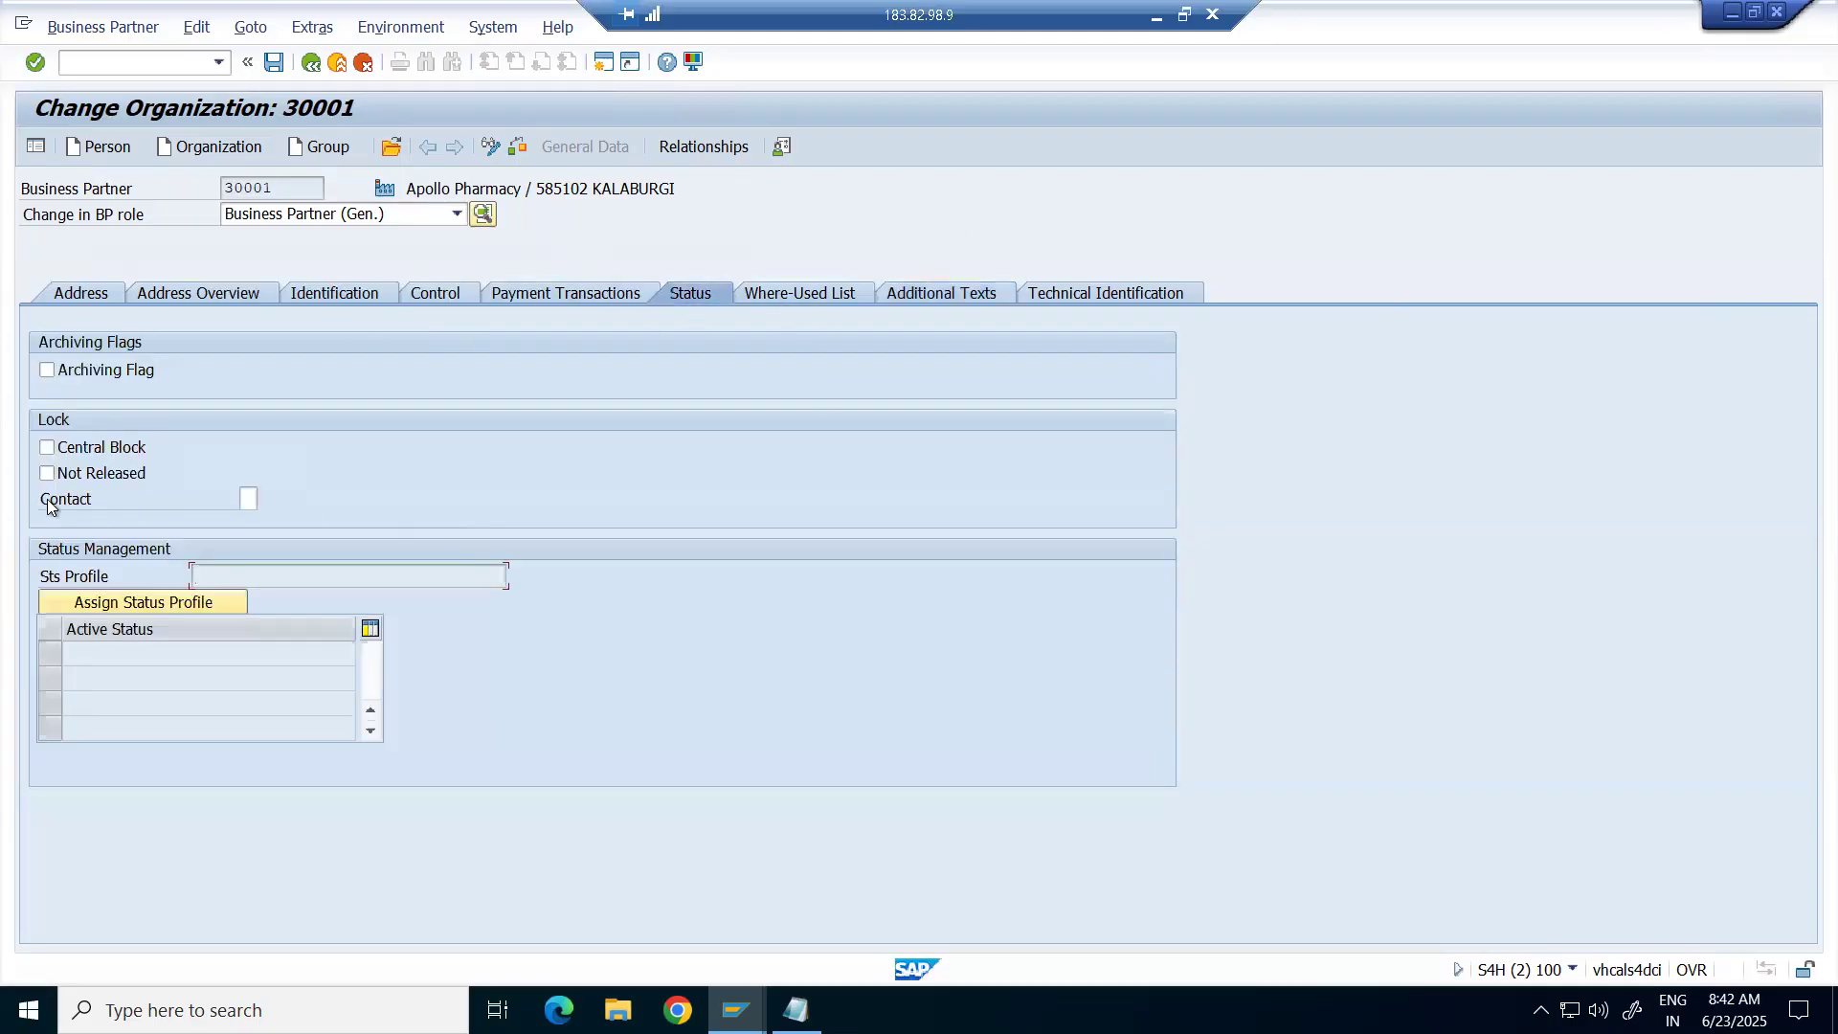
left_click(47, 371)
left_click(109, 61)
type("/")
type("nva01")
key("Return")
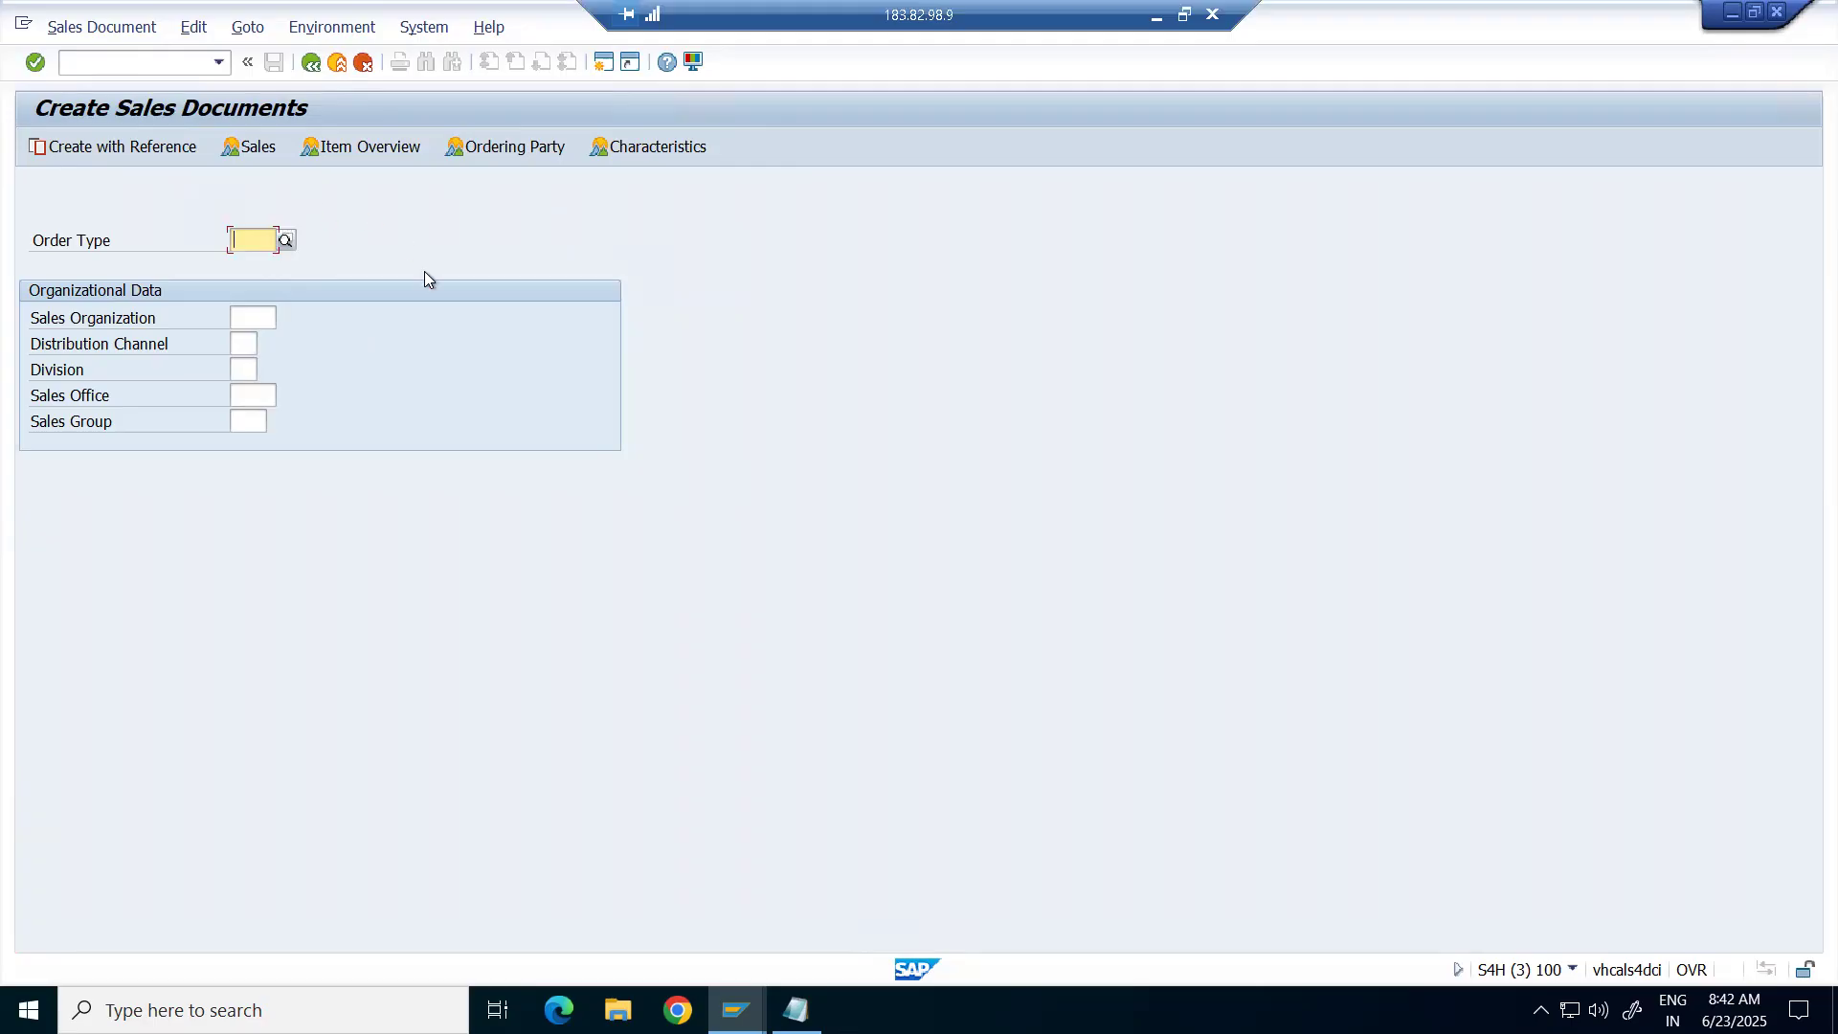
key("alt+Tab")
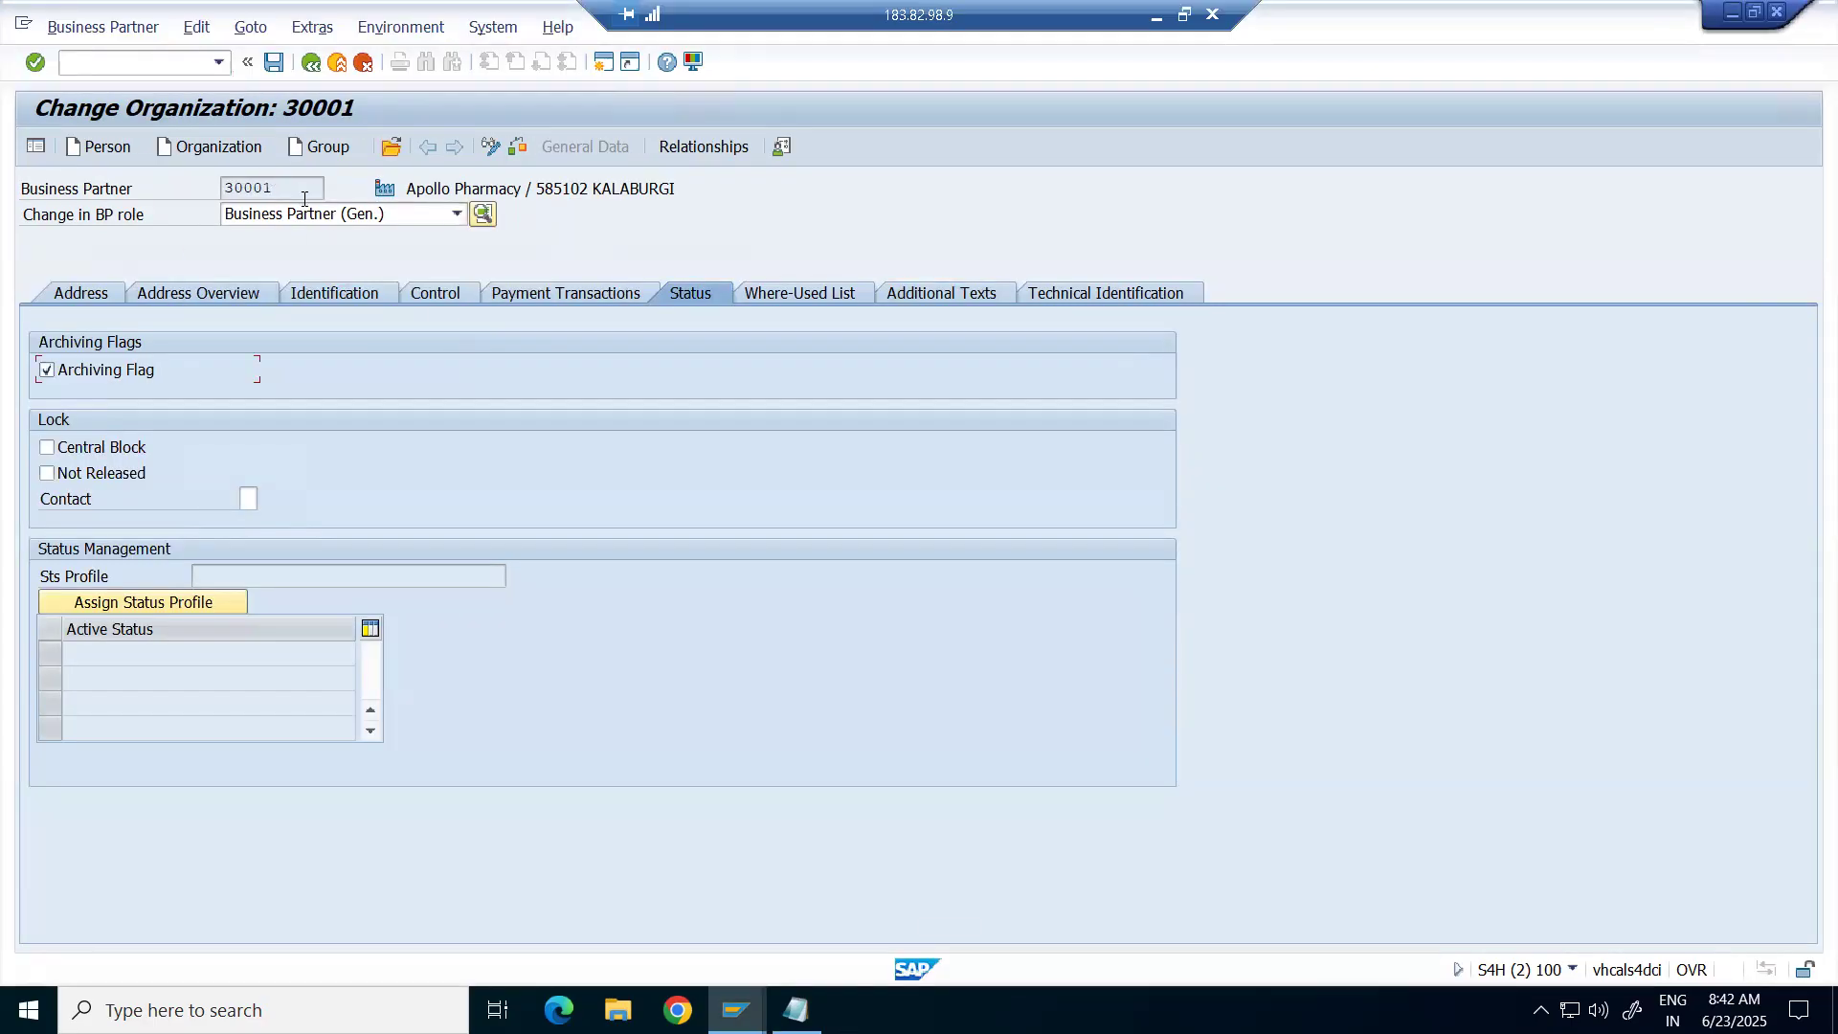